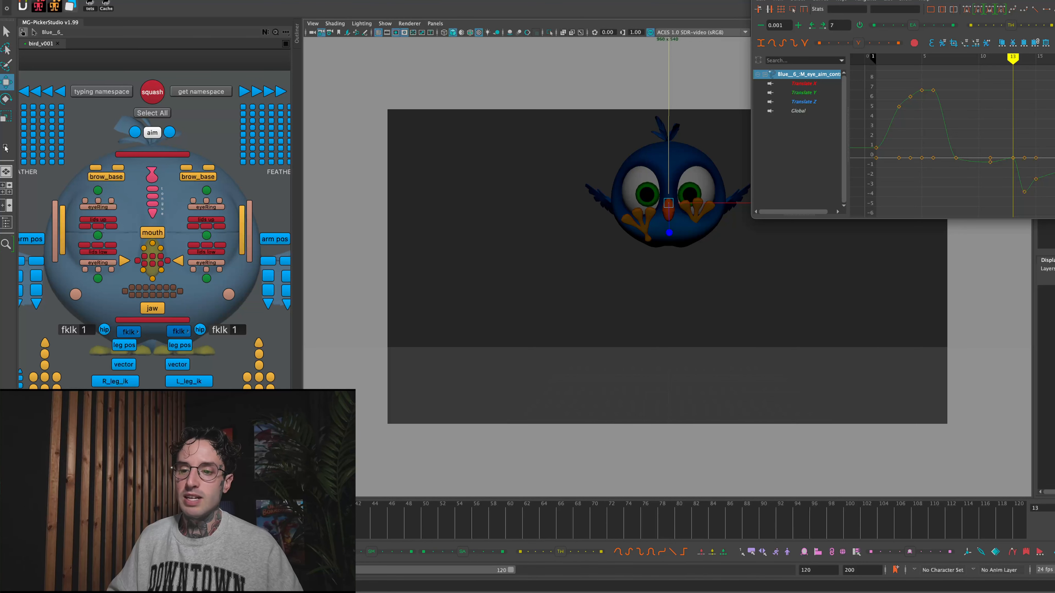
# - Step through the bird's keyed poses between frames 13 and 15 and stop on frame 14
pyautogui.hotkey('alt', '.')
pyautogui.hotkey('alt', '.')
pyautogui.hotkey('alt', '.')
pyautogui.hotkey('alt', ',')
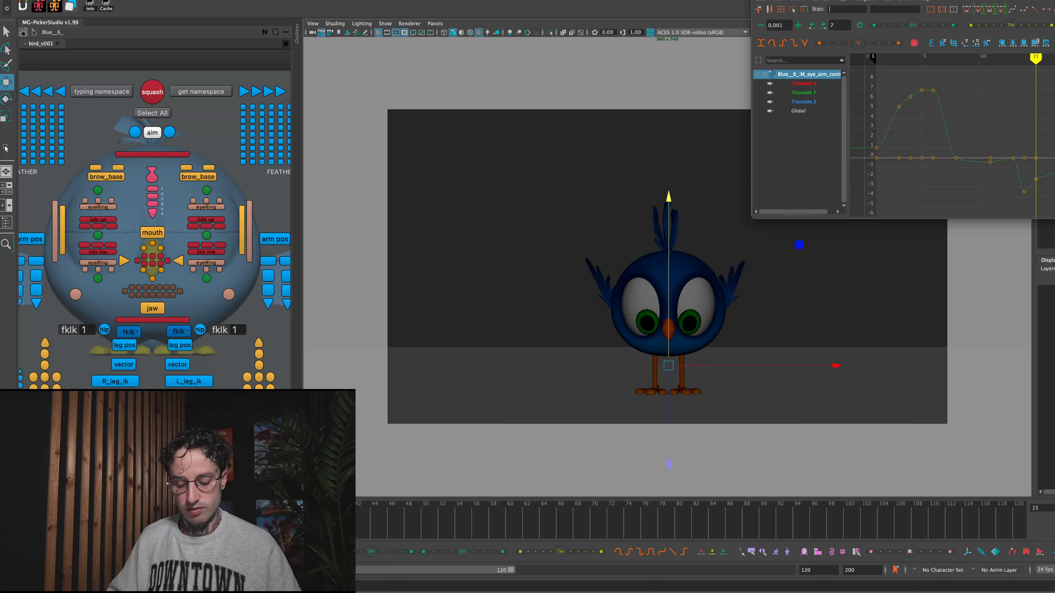
pyautogui.hotkey('alt', ',')
pyautogui.hotkey('alt', ',')
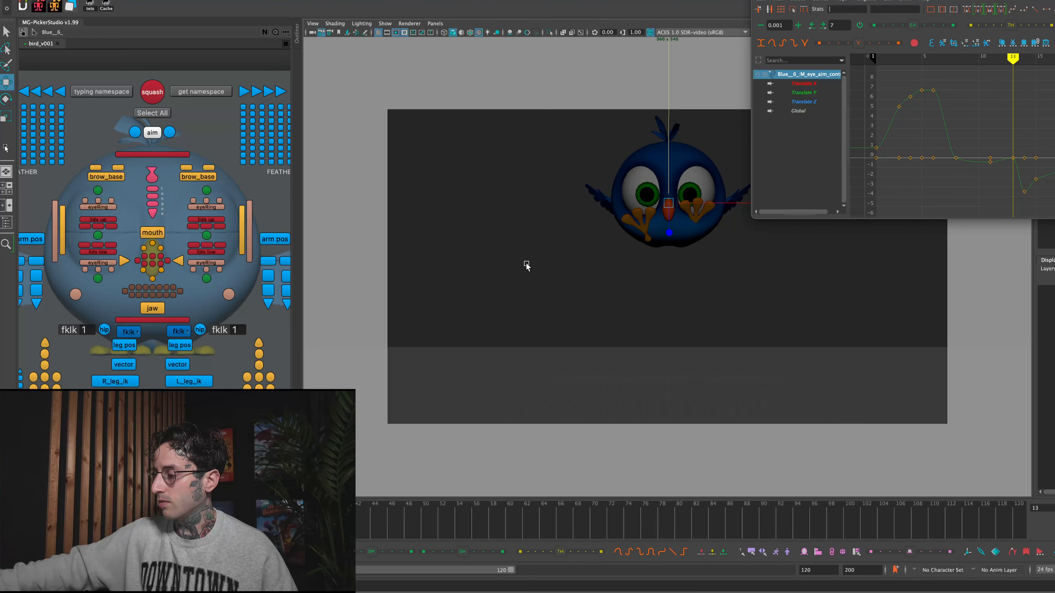
pyautogui.hotkey('alt', '.')
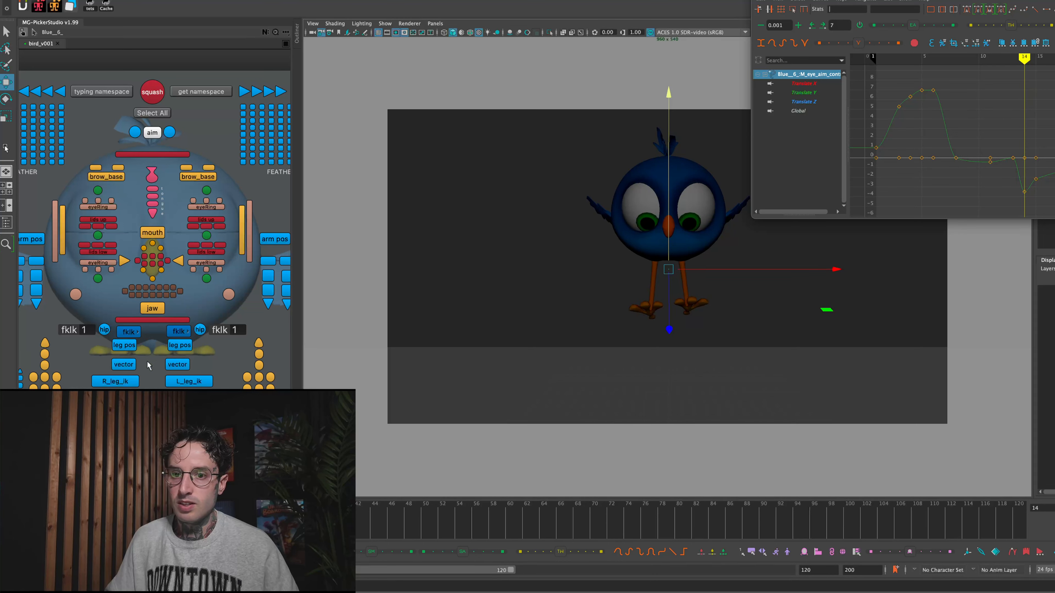
# - Move the R_leg_ik control up and away from the body at frame 14 and rotate the foot so its toes point upward
pyautogui.click(132, 381)
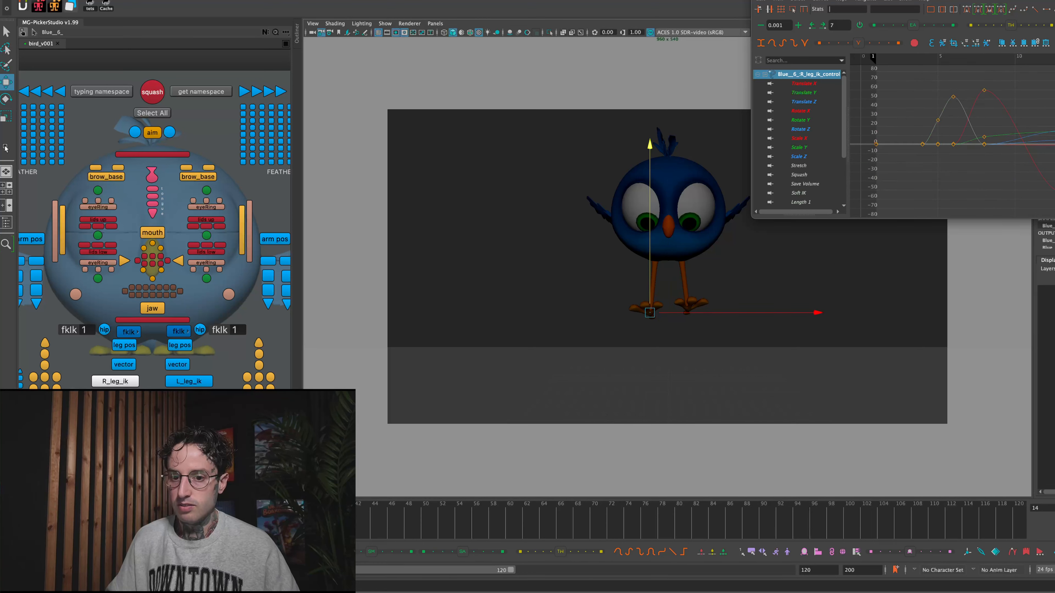
pyautogui.moveTo(121, 522)
pyautogui.mouseDown()
pyautogui.moveTo(88, 521)
pyautogui.moveTo(130, 522)
pyautogui.mouseUp()
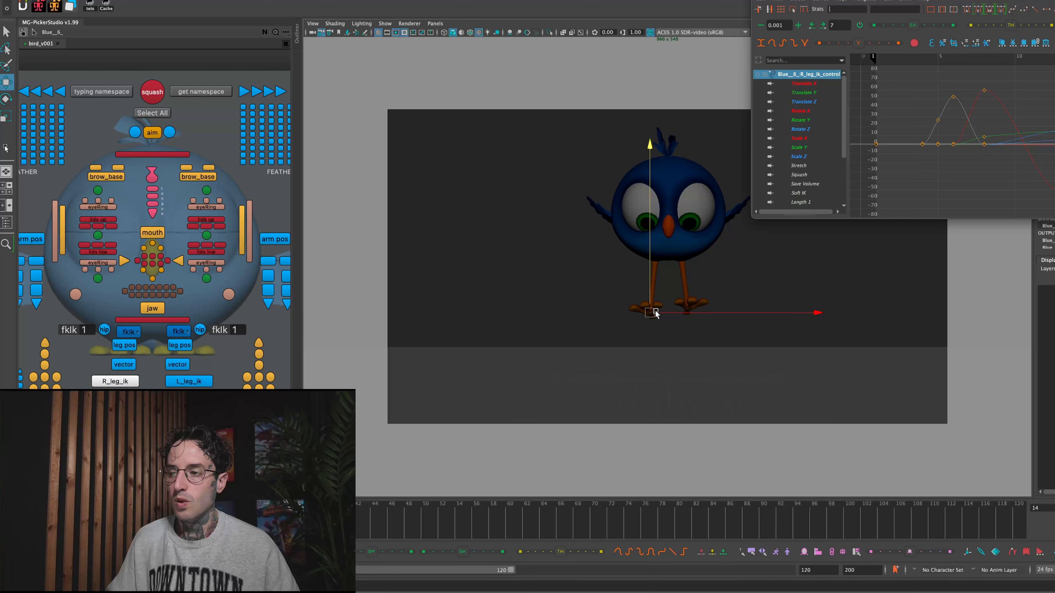
pyautogui.moveTo(655, 312); pyautogui.dragTo(634, 292)
pyautogui.press('e')
pyautogui.moveTo(592, 349)
pyautogui.mouseDown()
pyautogui.moveTo(558, 271)
pyautogui.moveTo(656, 228)
pyautogui.moveTo(588, 234)
pyautogui.moveTo(596, 223)
pyautogui.mouseUp()
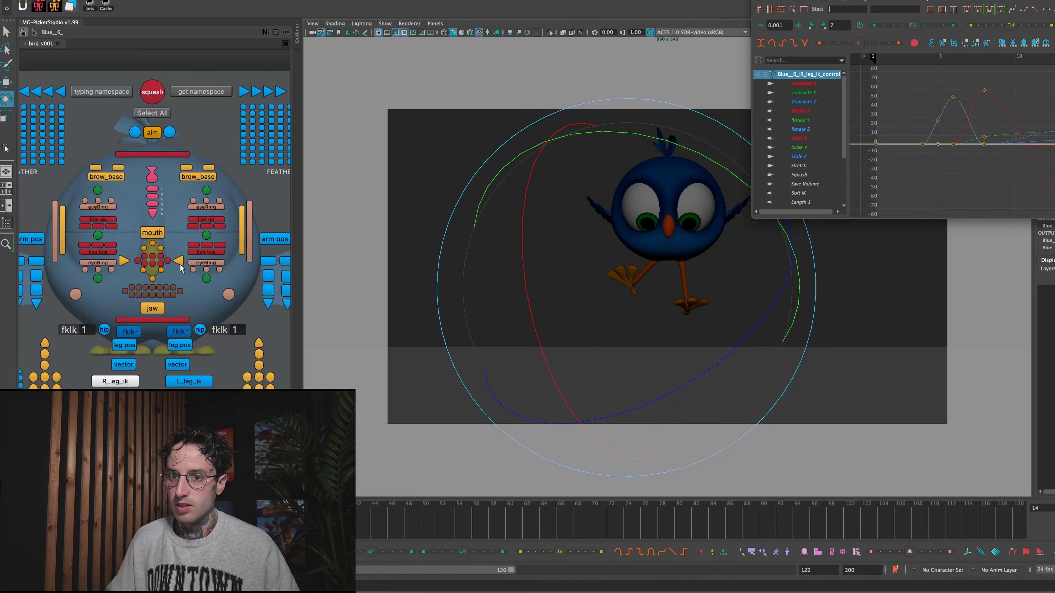
# - Rotate the second-joint controls of the right foot's toes together and nudge them slightly upward
pyautogui.moveTo(53, 395); pyautogui.dragTo(62, 398)
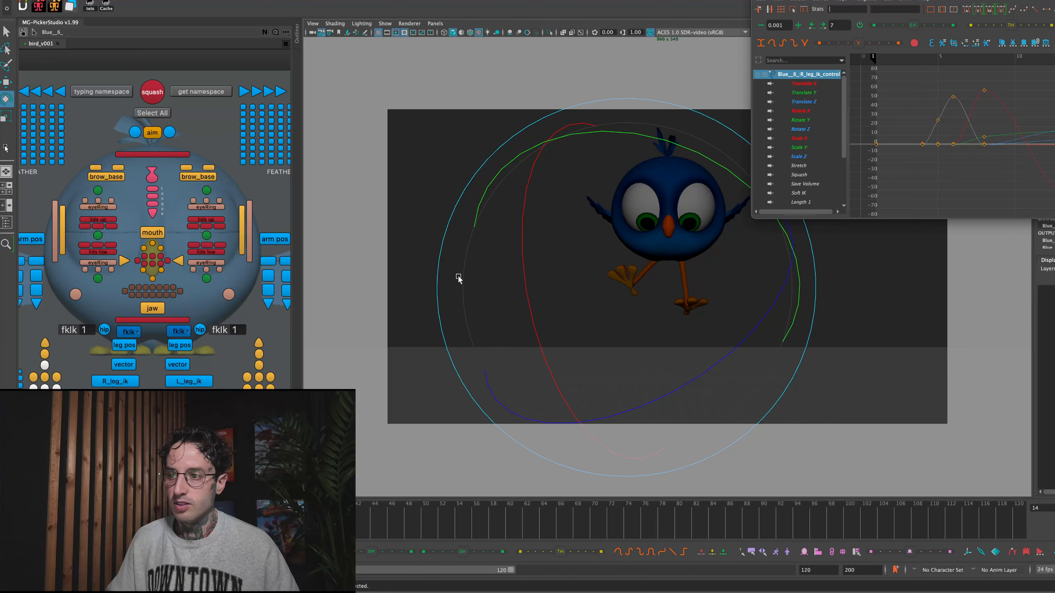
pyautogui.moveTo(622, 261)
pyautogui.mouseDown()
pyautogui.moveTo(621, 181)
pyautogui.moveTo(603, 166)
pyautogui.mouseUp()
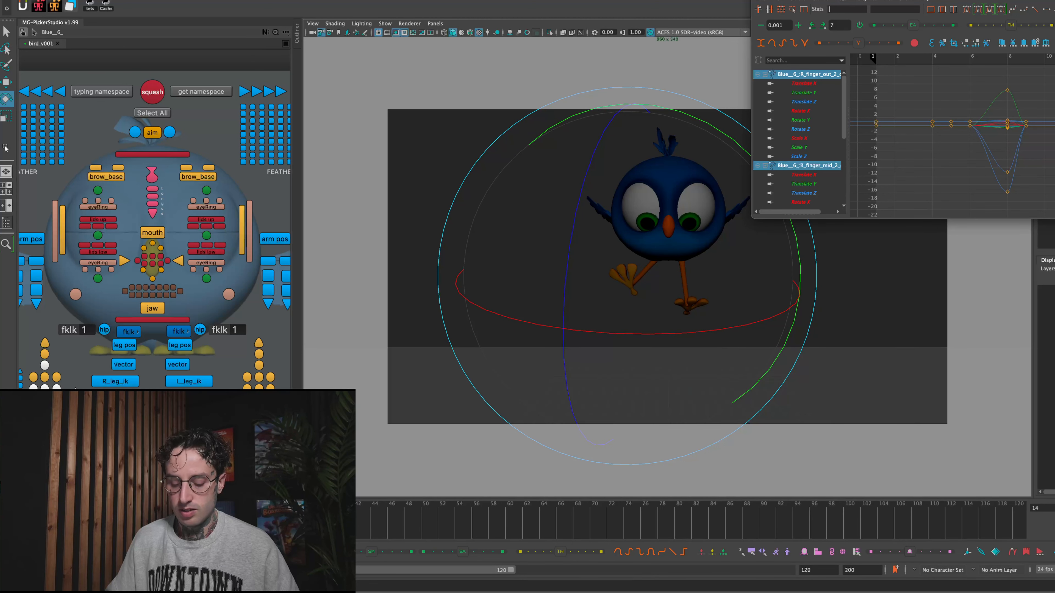
pyautogui.press('w')
pyautogui.moveTo(629, 272); pyautogui.dragTo(627, 267)
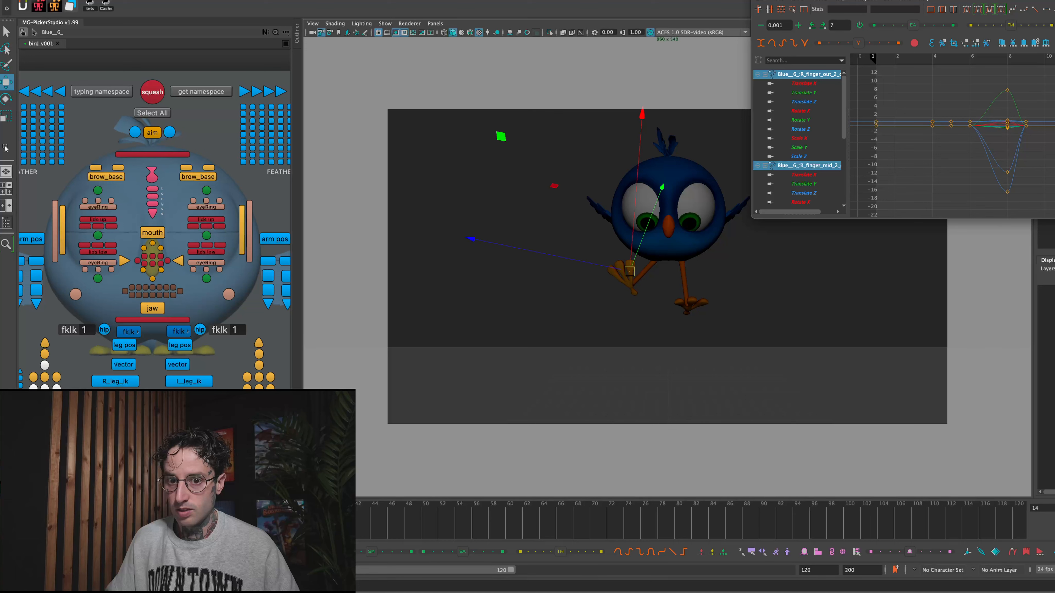
# - Rotate the third-joint tip controls of the right foot's toes together
pyautogui.press('Down')
pyautogui.press('e')
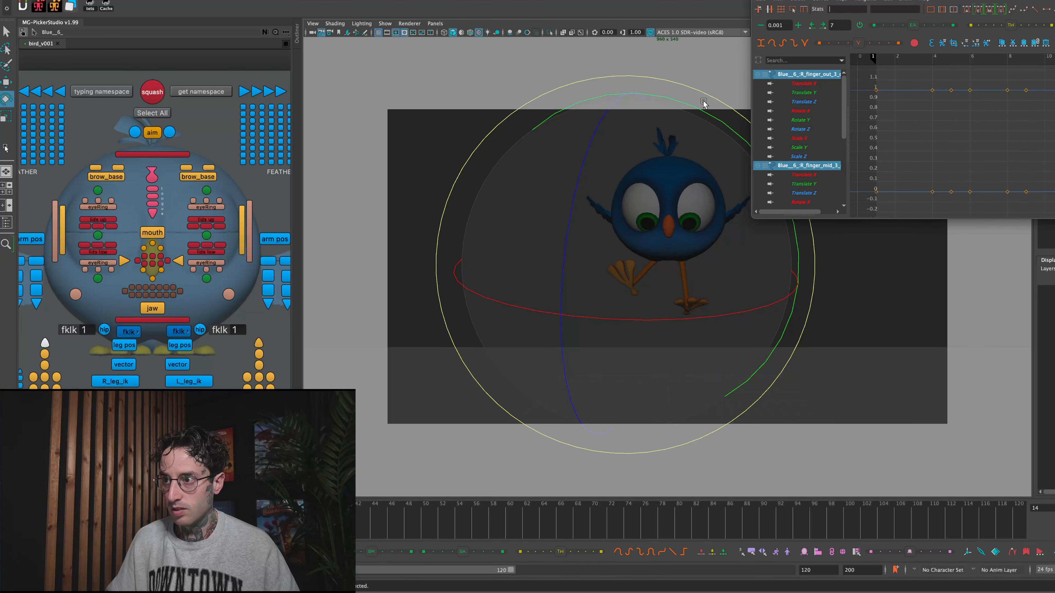
pyautogui.moveTo(701, 110); pyautogui.dragTo(720, 109)
pyautogui.moveTo(616, 177); pyautogui.dragTo(610, 142)
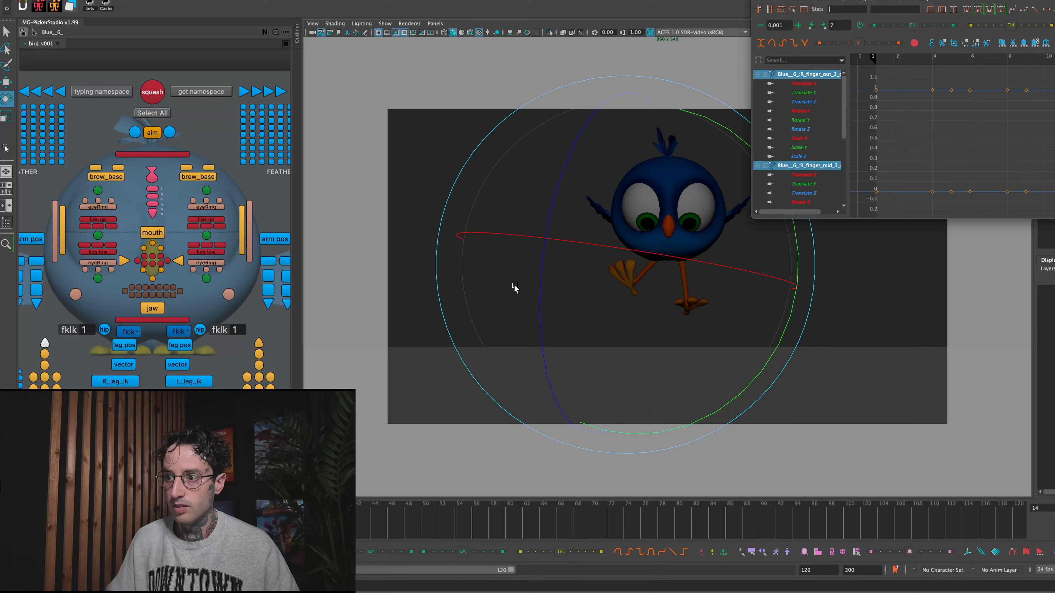
# - Move the R_finger_in_1 control slightly up and outward to reposition the base of the right foot's inner toe
pyautogui.click(56, 377)
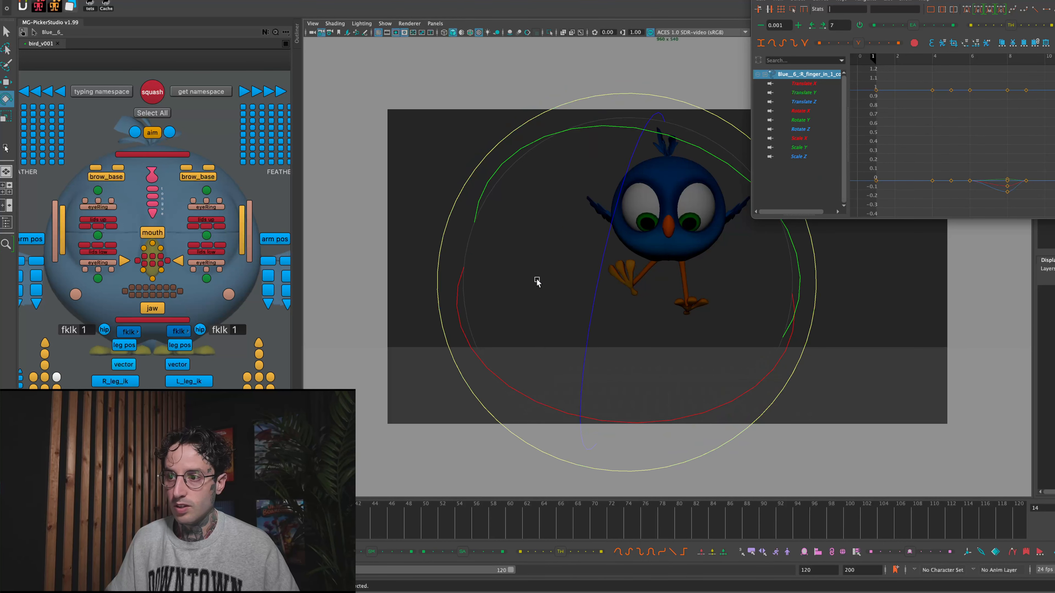
pyautogui.press('w')
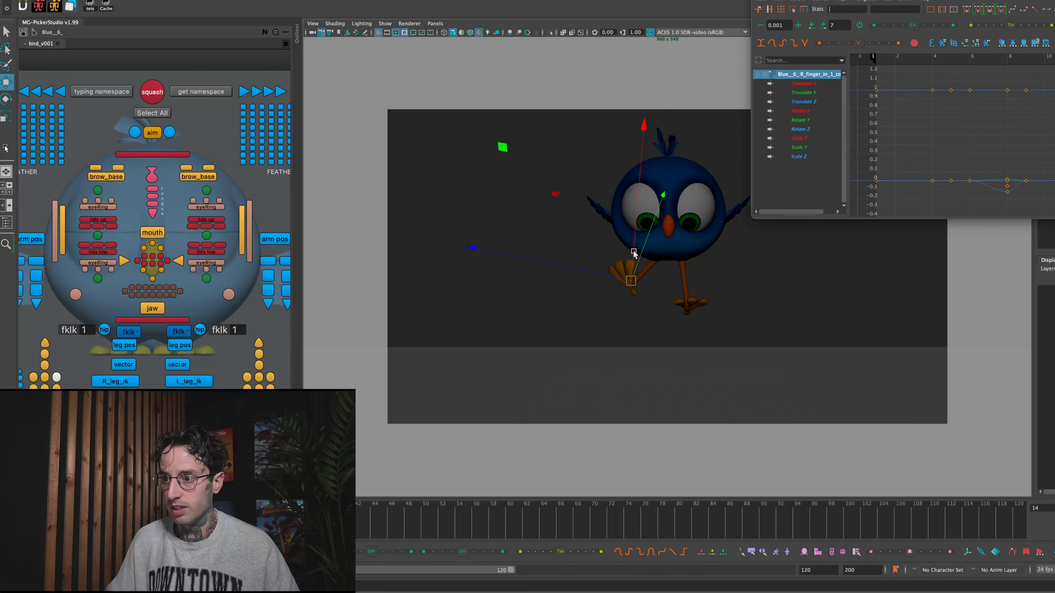
pyautogui.click(632, 253)
pyautogui.hotkey('ctrl', 'z')
pyautogui.moveTo(633, 257); pyautogui.dragTo(628, 277)
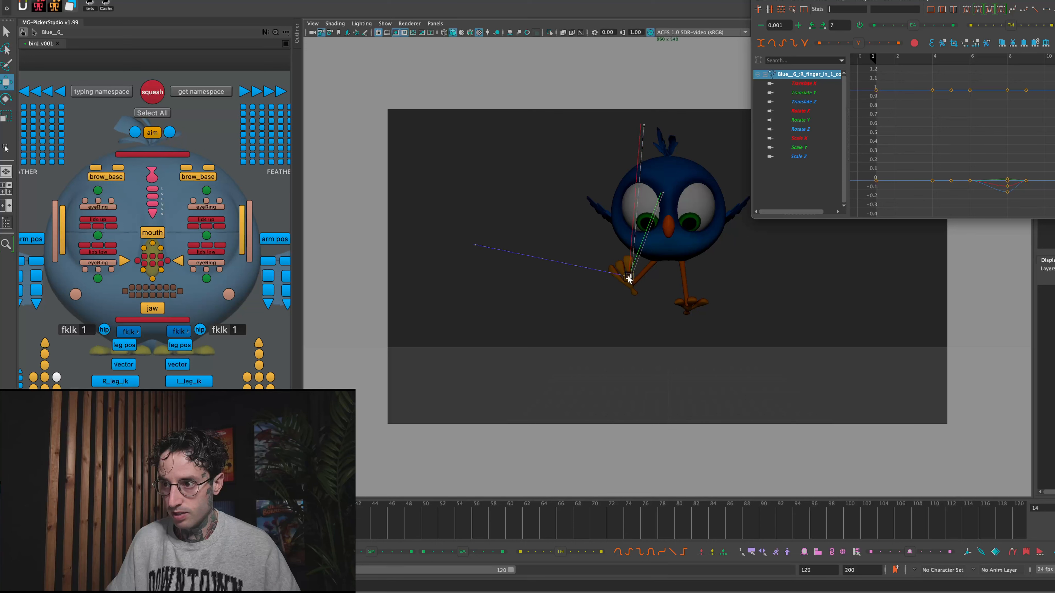
pyautogui.click(617, 325)
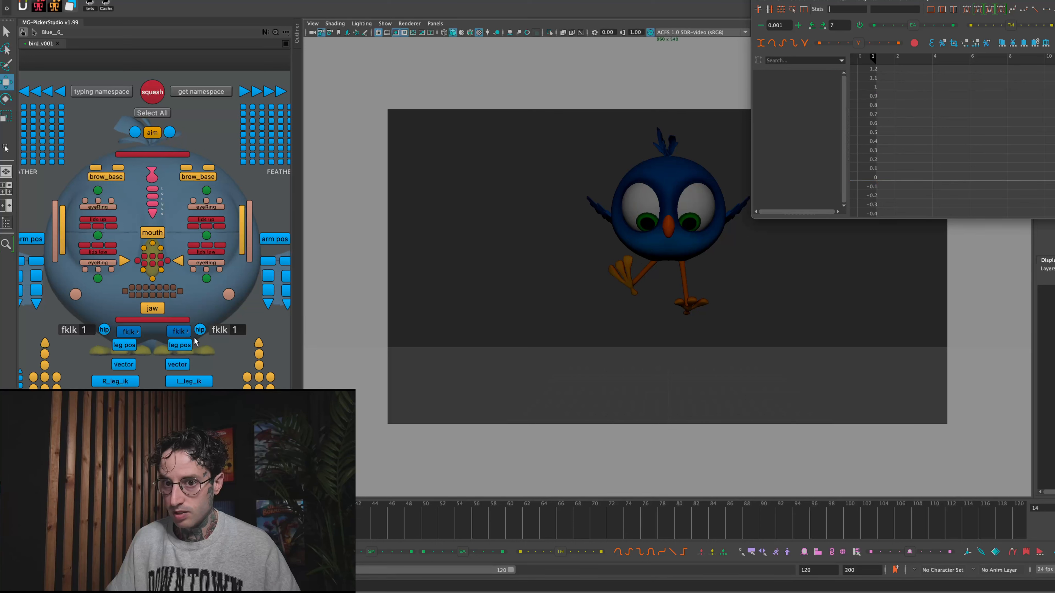
# - Rotate the third and second controls of the right foot's inner toe to shape its bend
pyautogui.click(57, 377)
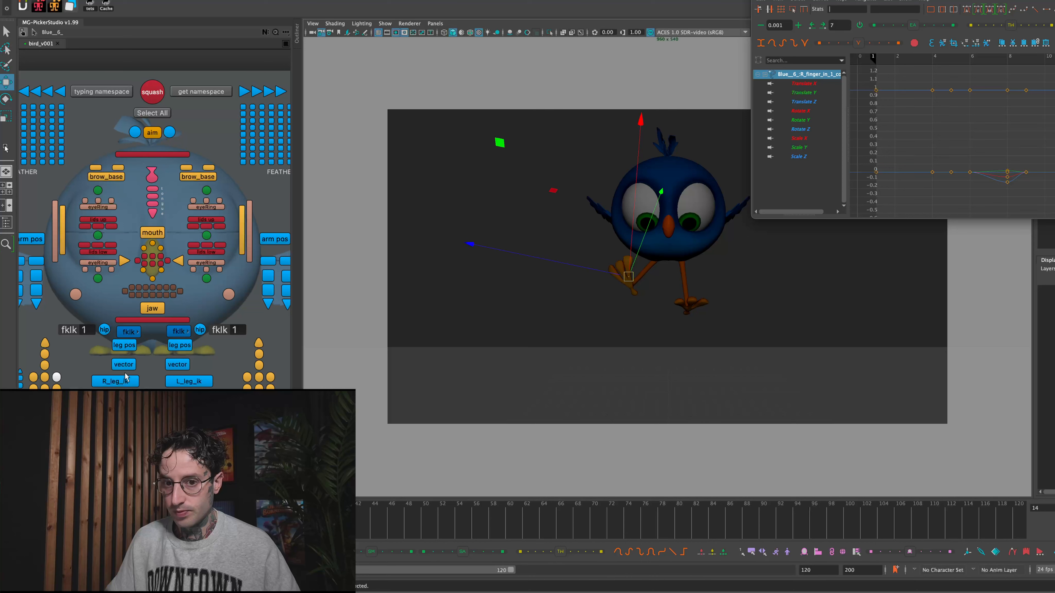
pyautogui.scroll(3, 665, 258)
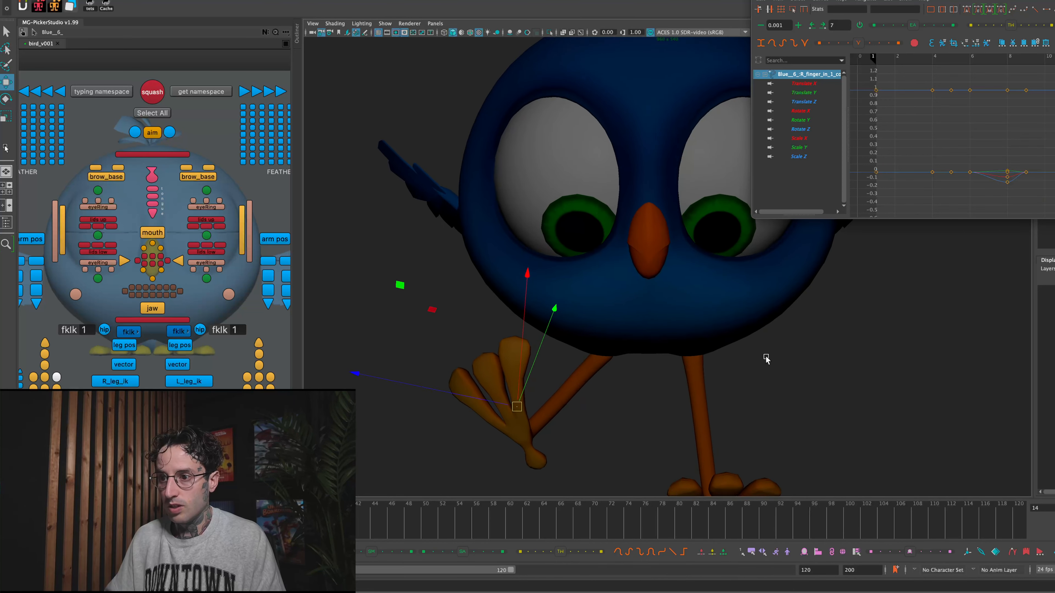
pyautogui.keyDown('alt'); pyautogui.moveTo(635, 342); pyautogui.dragTo(698, 229, button='middle'); pyautogui.keyUp('alt')
pyautogui.keyDown('alt'); pyautogui.moveTo(697, 229); pyautogui.dragTo(833, 295, button='right'); pyautogui.keyUp('alt')
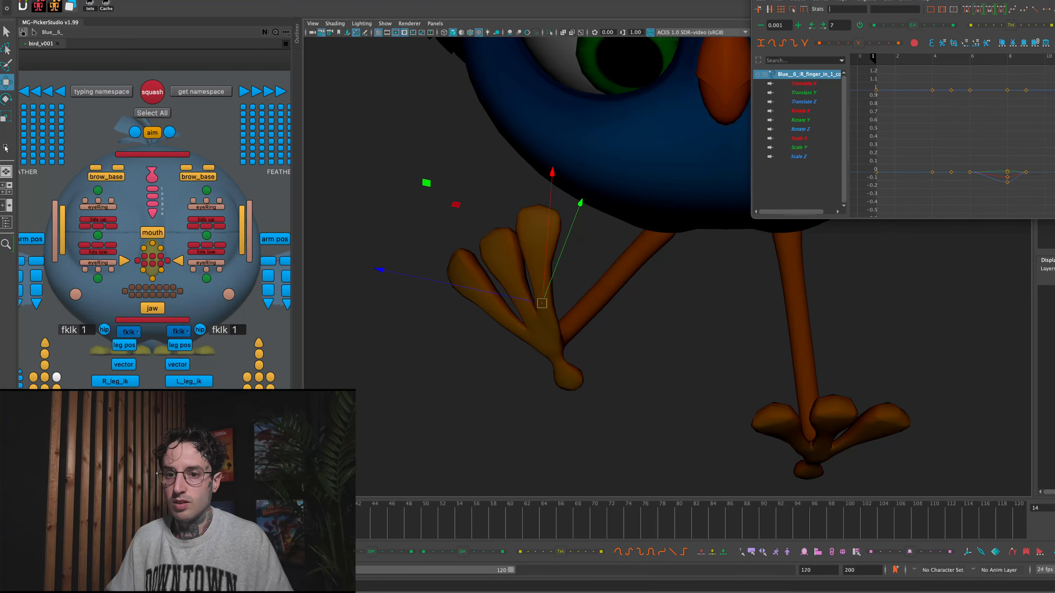
pyautogui.press('e')
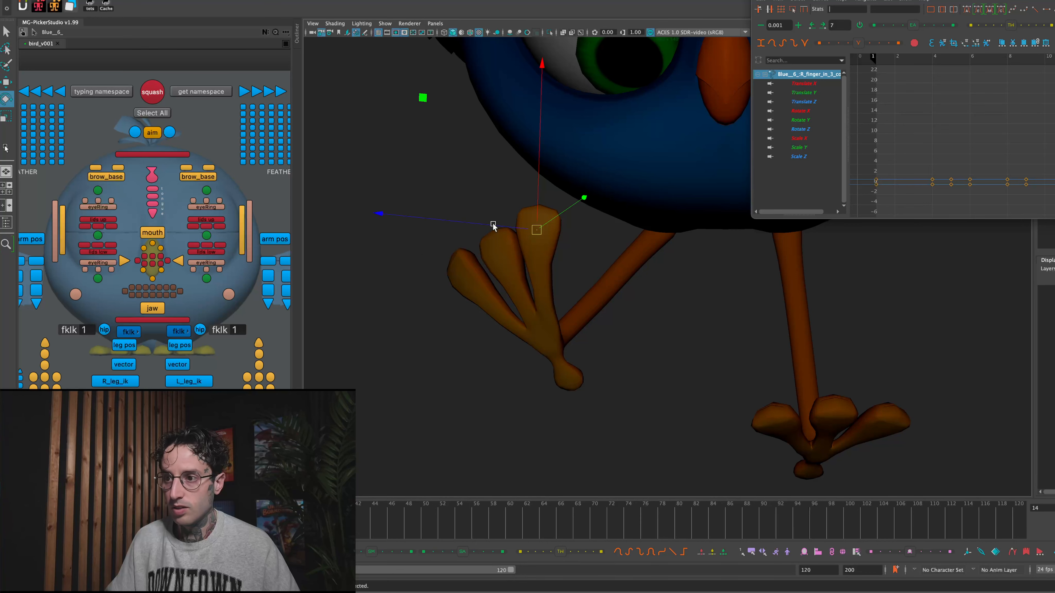
pyautogui.moveTo(605, 161); pyautogui.dragTo(633, 161)
pyautogui.click(57, 390)
pyautogui.moveTo(597, 253)
pyautogui.mouseDown()
pyautogui.moveTo(614, 267)
pyautogui.moveTo(635, 243)
pyautogui.moveTo(632, 227)
pyautogui.mouseUp()
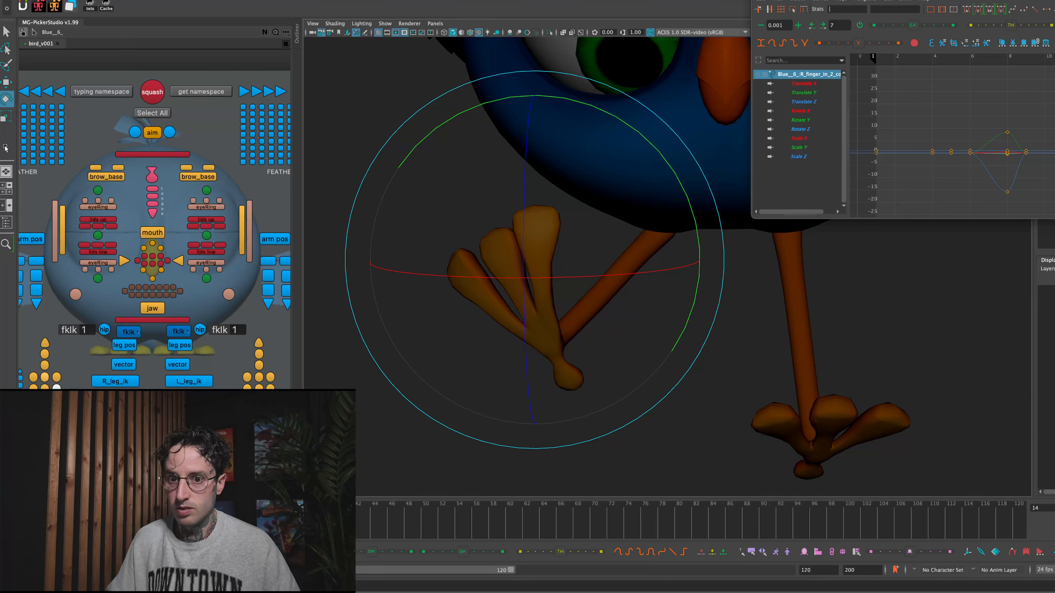
# - Rotate the base controls of the right foot's middle and inner toes toward the outer toe
pyautogui.click(45, 354)
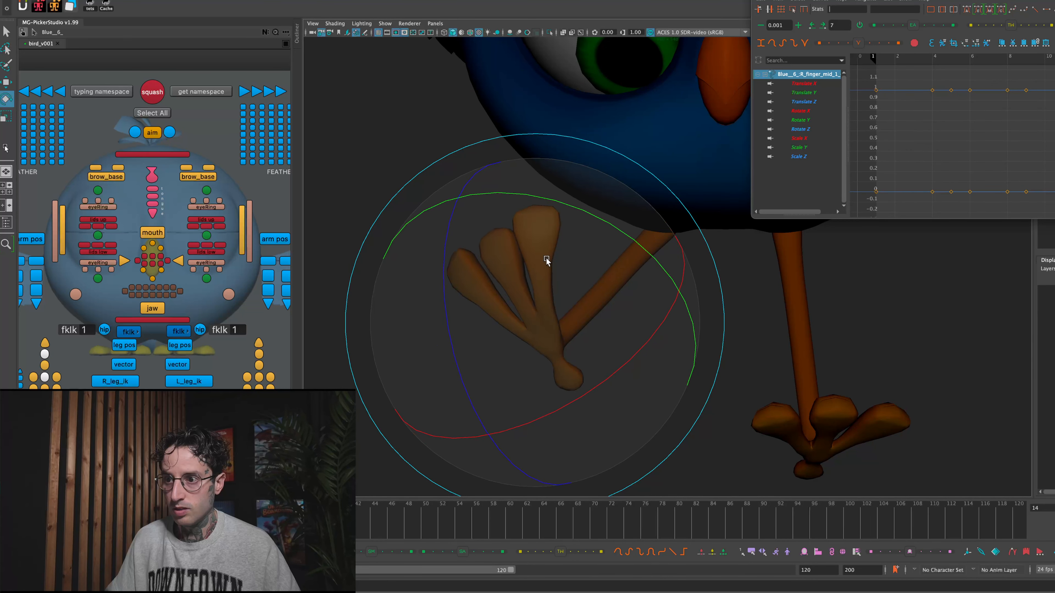
pyautogui.moveTo(529, 254); pyautogui.dragTo(522, 254)
pyautogui.click(57, 377)
pyautogui.moveTo(545, 287); pyautogui.dragTo(509, 284)
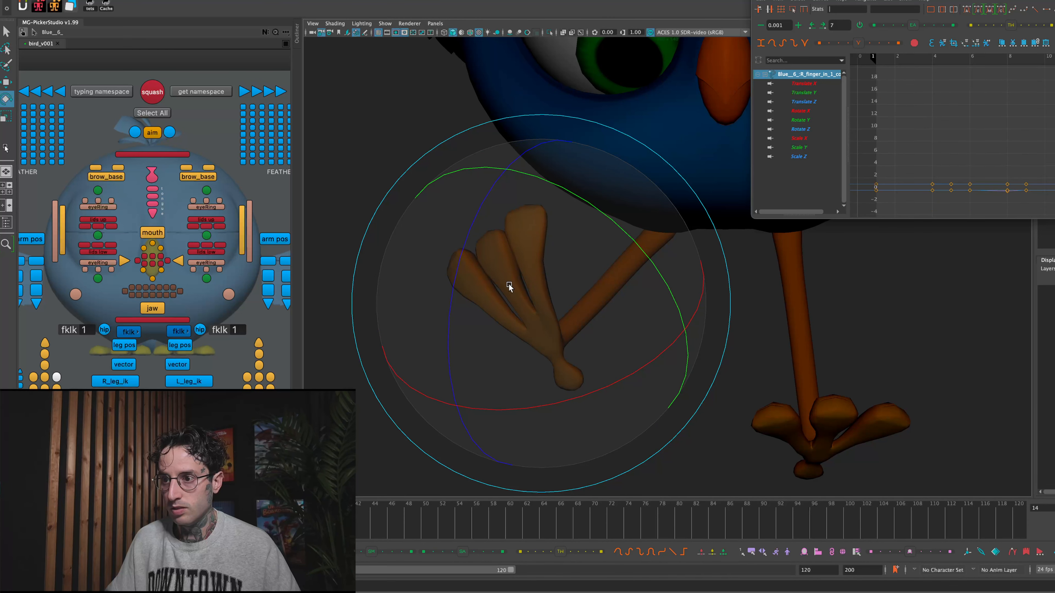
# - Shift the right outer toe's second control toward the middle toe and rotate that toe's base control to match
pyautogui.click(514, 330)
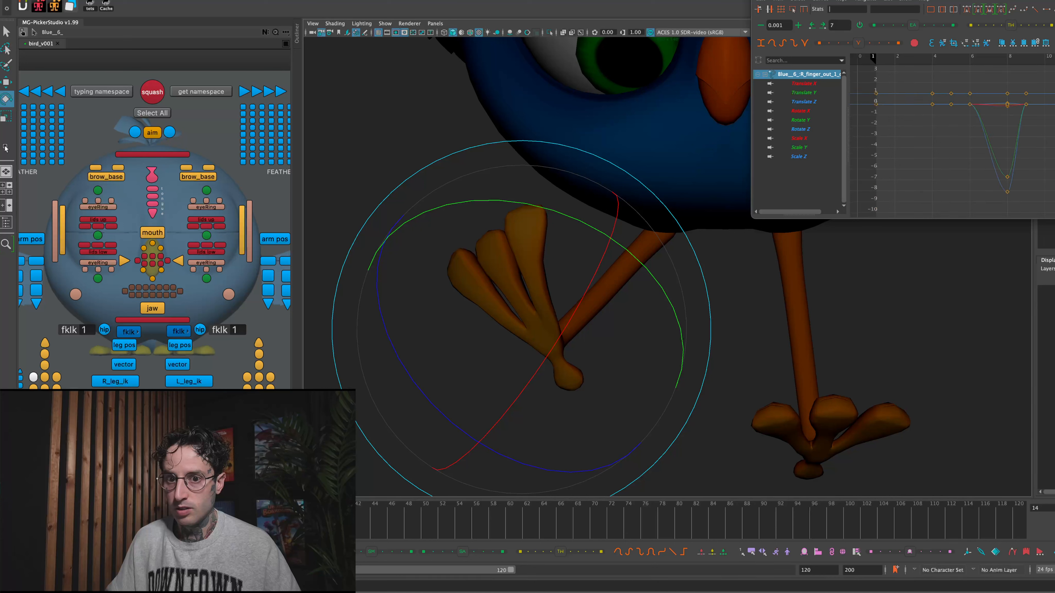
pyautogui.click(473, 302)
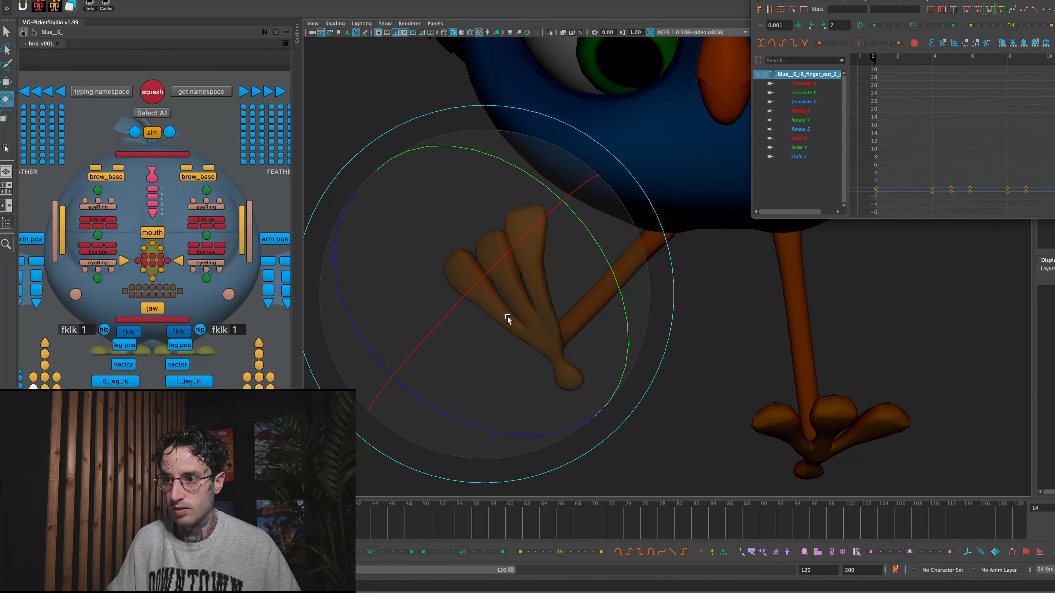
pyautogui.press('w')
pyautogui.moveTo(497, 307); pyautogui.dragTo(494, 302)
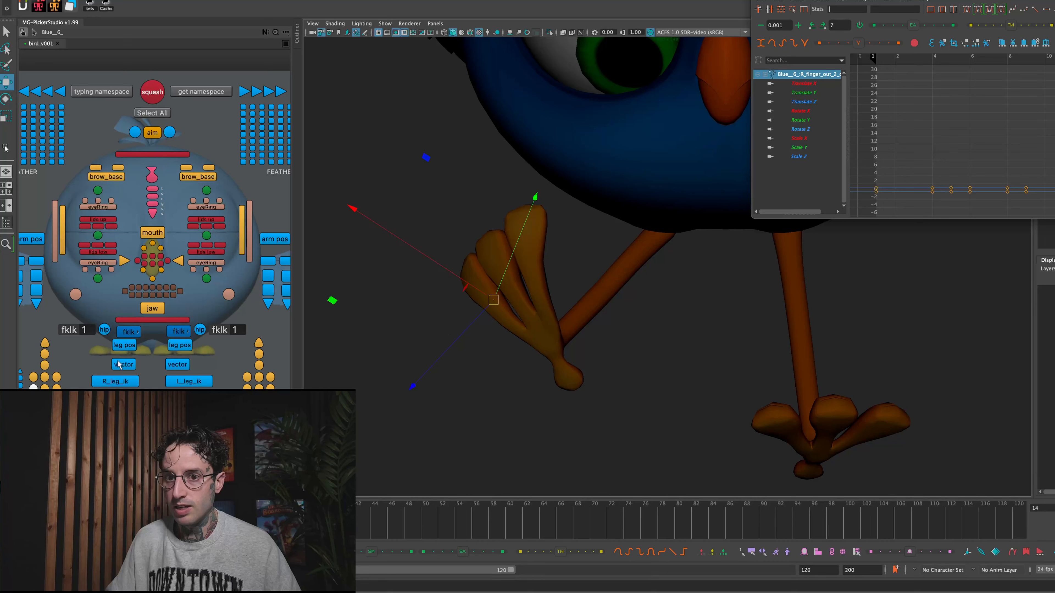
pyautogui.click(560, 306)
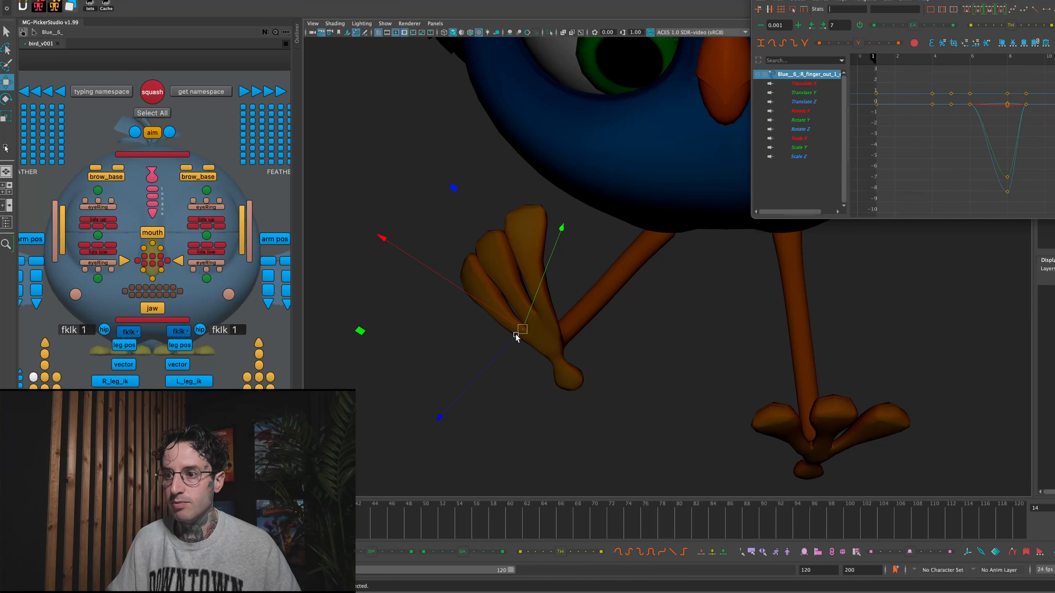
pyautogui.press('e')
pyautogui.moveTo(638, 282); pyautogui.dragTo(317, 284)
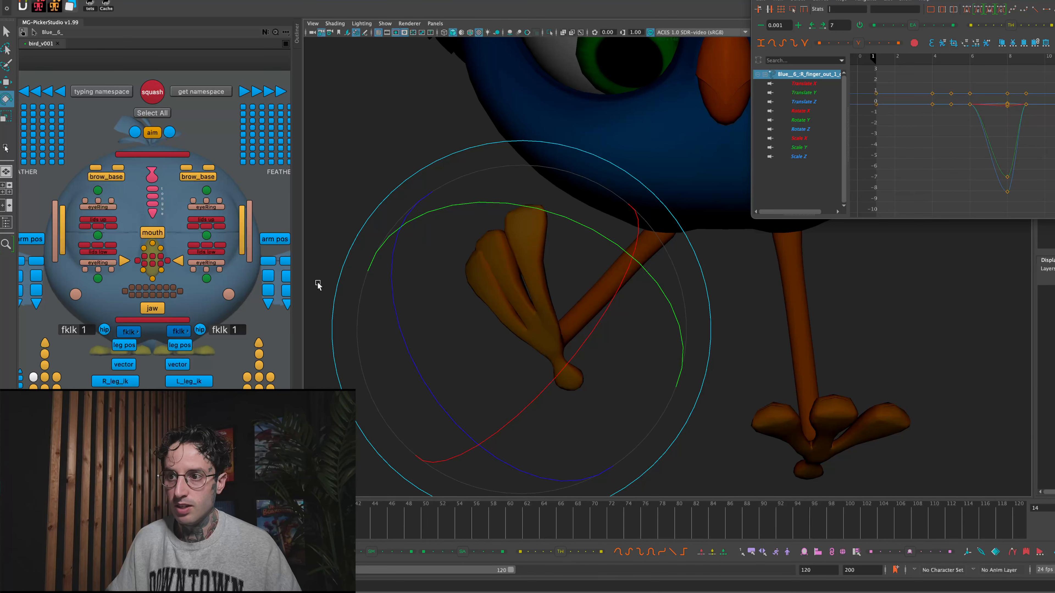
# - Nudge the R_finger_out_2 control to refine the outer toe's shape, and clear the selection
pyautogui.click(503, 303)
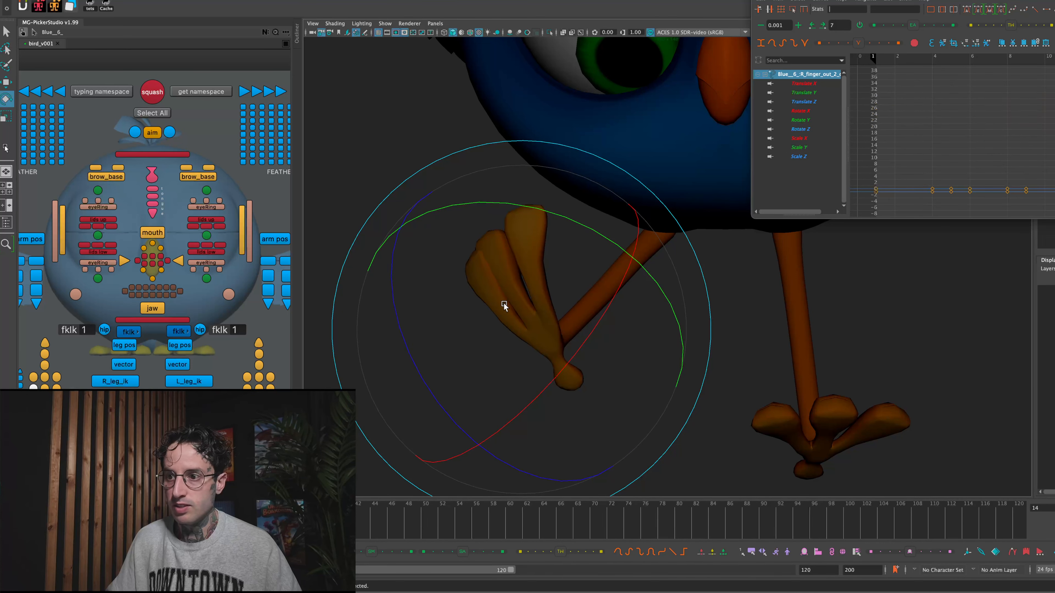
pyautogui.press('w')
pyautogui.moveTo(501, 308); pyautogui.dragTo(502, 308)
pyautogui.click(45, 377)
pyautogui.click(545, 246)
# - Rotate the R_finger_mid_1 control slightly and move it down toward the outer toe's base
pyautogui.press('e')
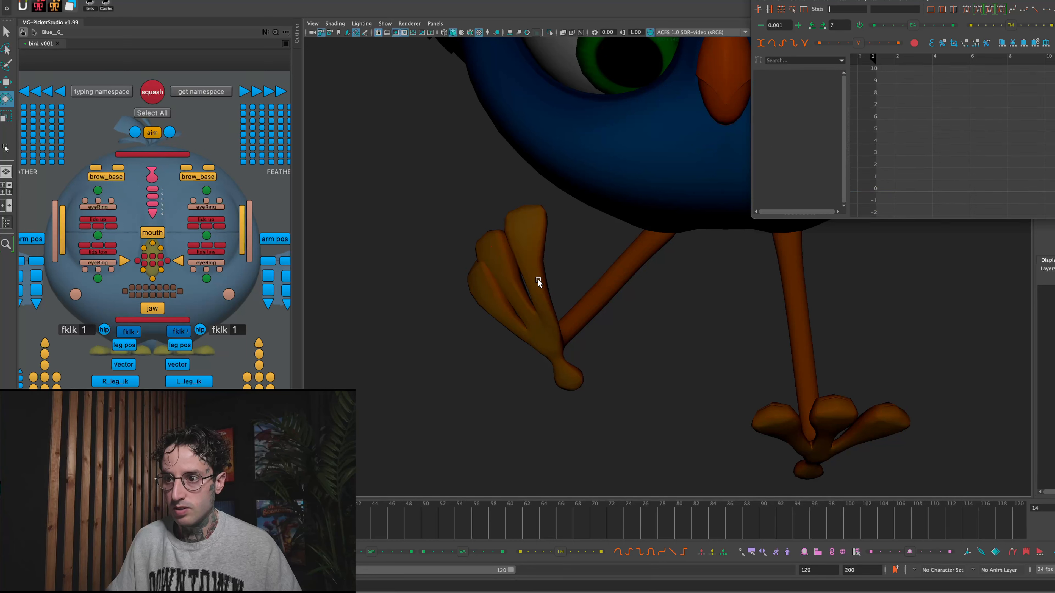
pyautogui.click(469, 303)
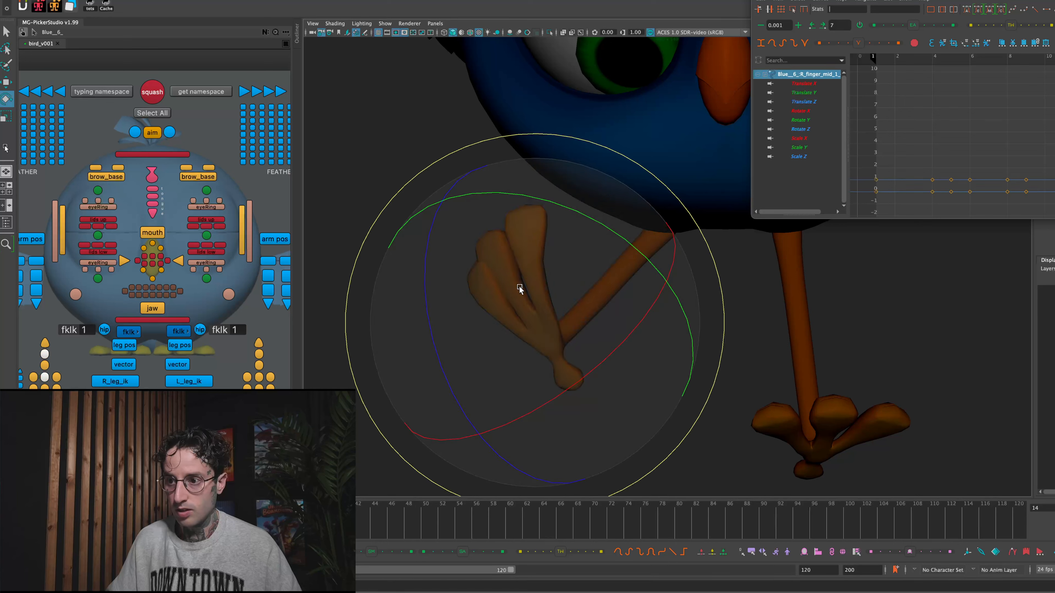
pyautogui.moveTo(602, 266)
pyautogui.mouseDown()
pyautogui.moveTo(503, 372)
pyautogui.moveTo(471, 318)
pyautogui.moveTo(480, 361)
pyautogui.moveTo(489, 365)
pyautogui.moveTo(610, 272)
pyautogui.moveTo(603, 255)
pyautogui.moveTo(607, 264)
pyautogui.mouseUp()
pyautogui.press('w')
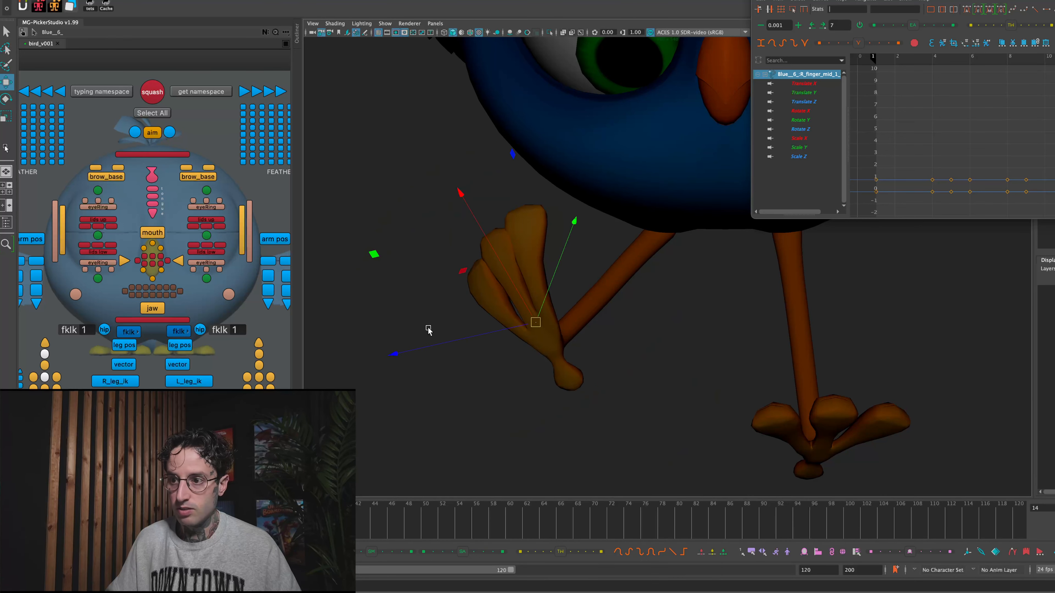
pyautogui.moveTo(536, 324); pyautogui.dragTo(532, 328)
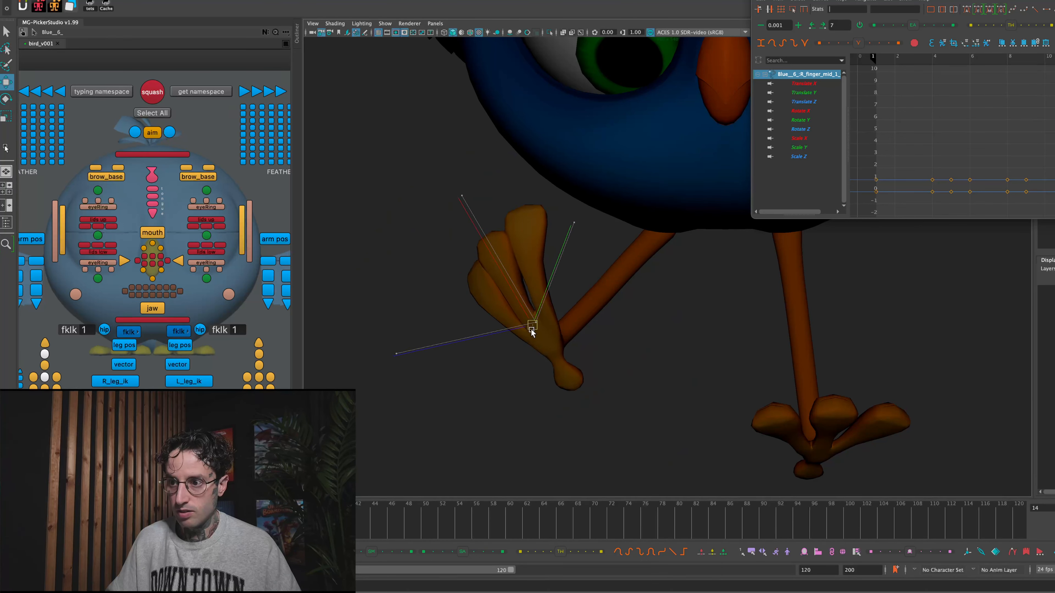
# - Rotate the R_finger_mid_2 control to adjust the middle toe's bend, and select the inner toe's base control
pyautogui.click(44, 365)
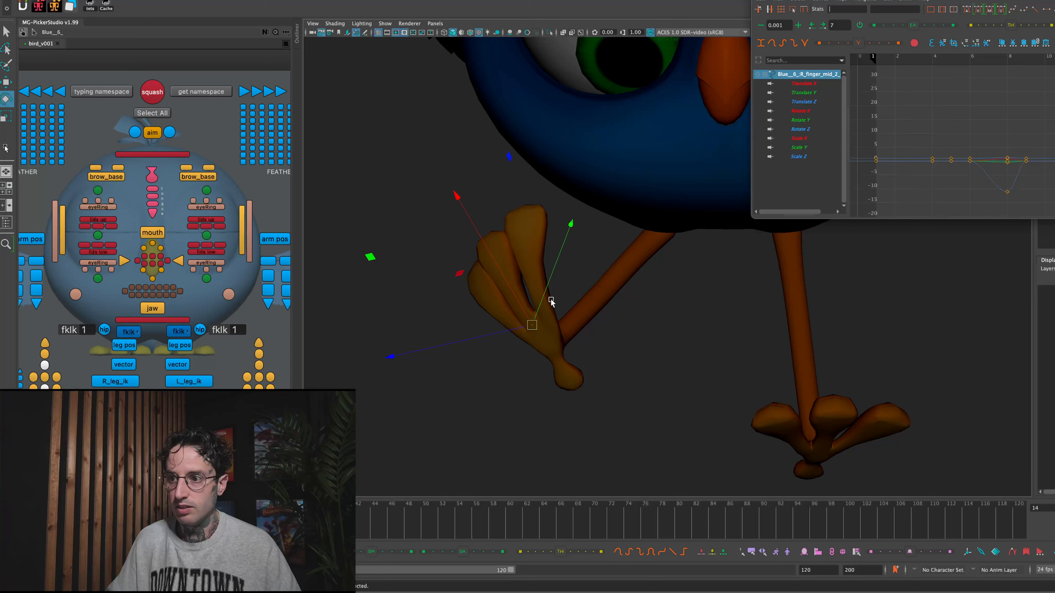
pyautogui.press('e')
pyautogui.moveTo(598, 233); pyautogui.dragTo(470, 210)
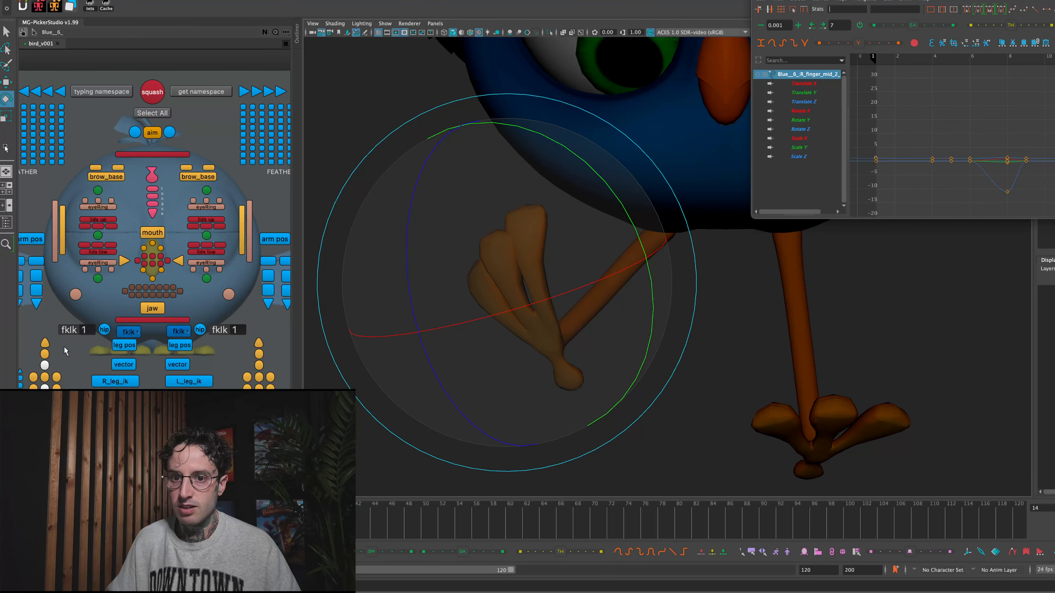
pyautogui.click(56, 376)
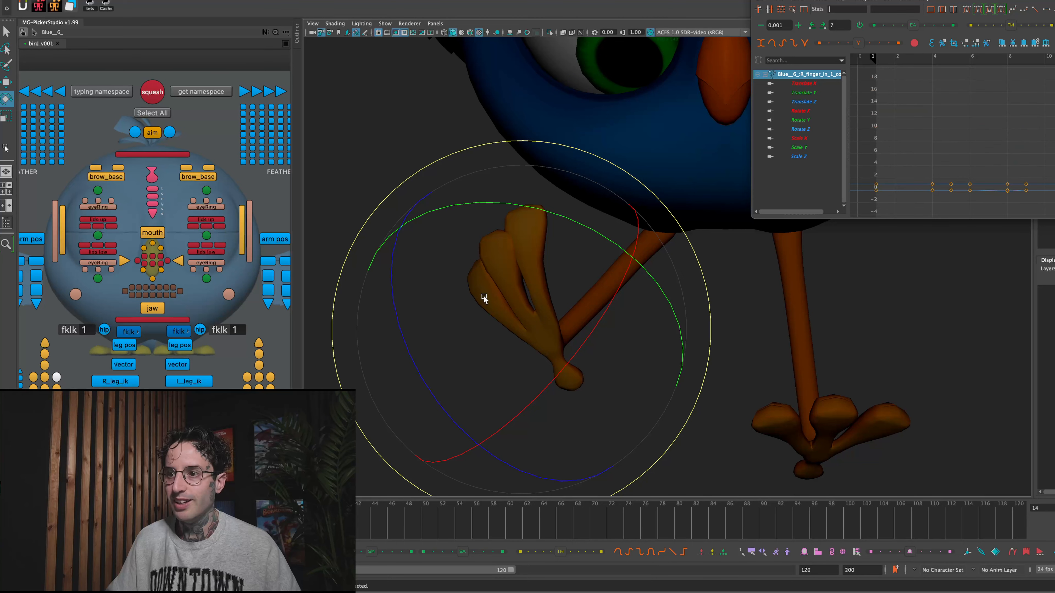
# - Rotate the R_finger_in_1 control to reshape the inner toe, refine the R_finger_mid_1 rotation, and clear the selection
pyautogui.moveTo(497, 310); pyautogui.dragTo(592, 244)
pyautogui.moveTo(471, 225); pyautogui.dragTo(455, 216)
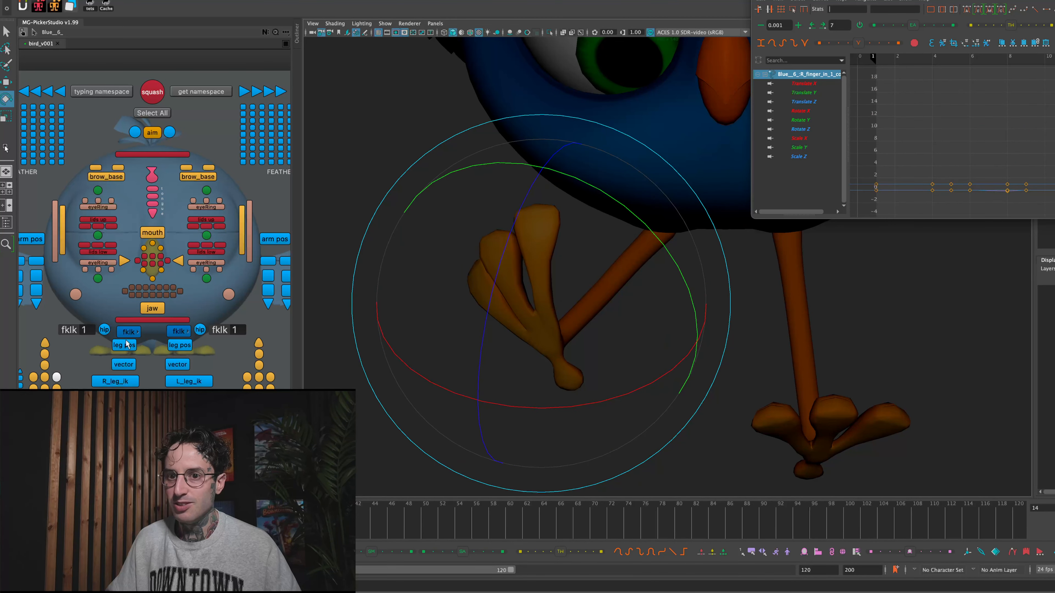
pyautogui.click(44, 365)
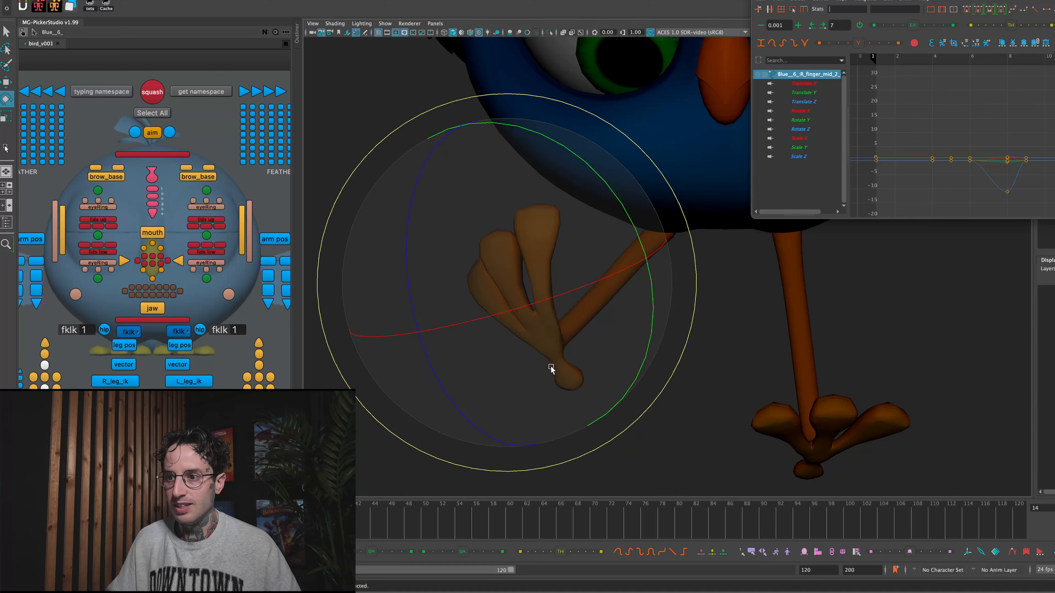
pyautogui.click(44, 354)
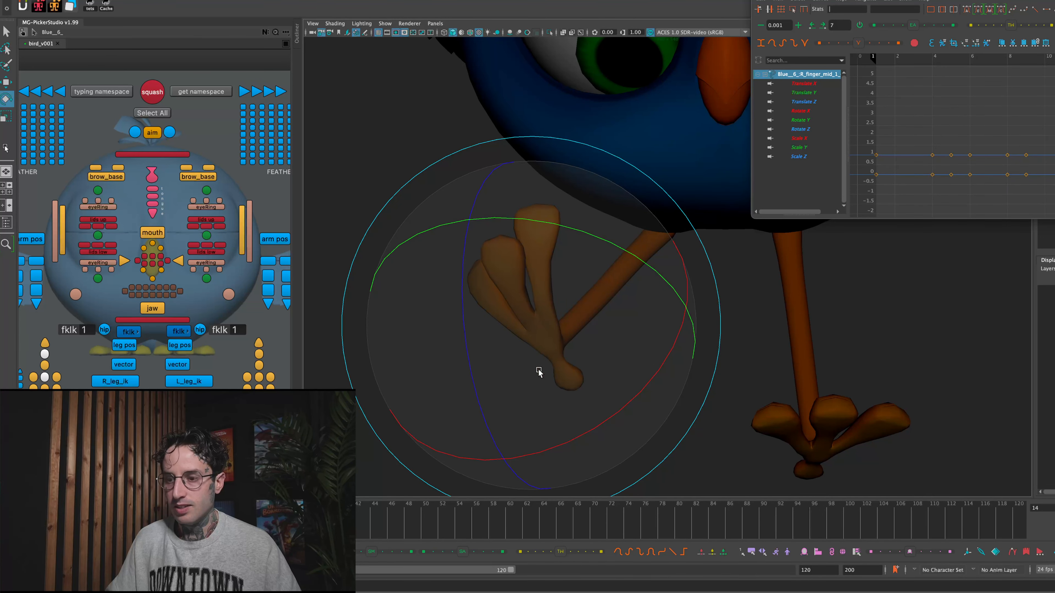
pyautogui.click(746, 333)
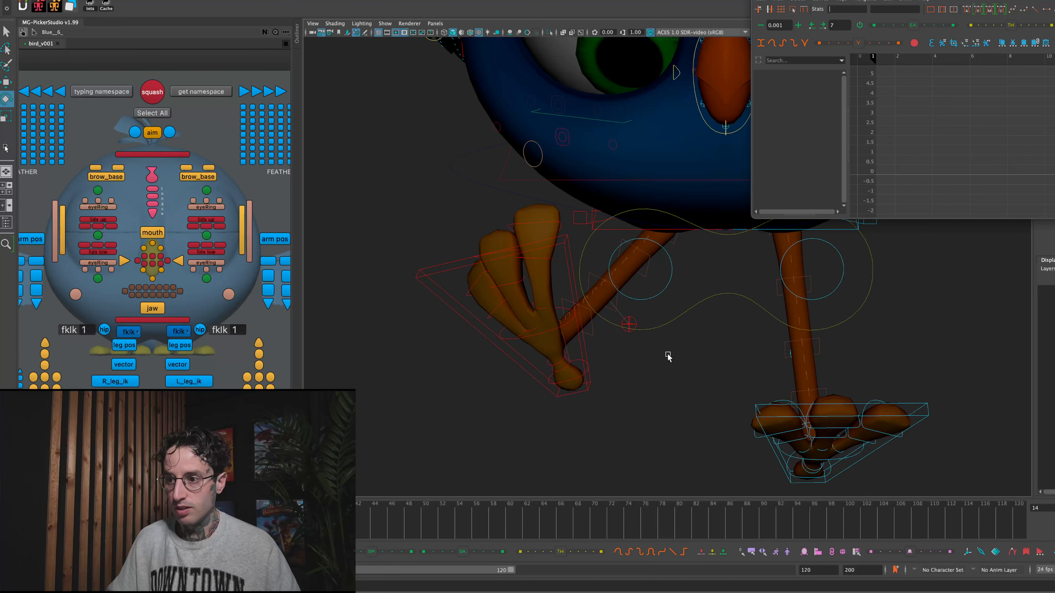
# - Rotate the right foot's back toe control to refine its angle, and clear the selection
pyautogui.click(559, 363)
pyautogui.press('w')
pyautogui.press('e')
pyautogui.moveTo(540, 357); pyautogui.dragTo(550, 383)
pyautogui.moveTo(606, 308); pyautogui.dragTo(590, 290)
pyautogui.click(766, 290)
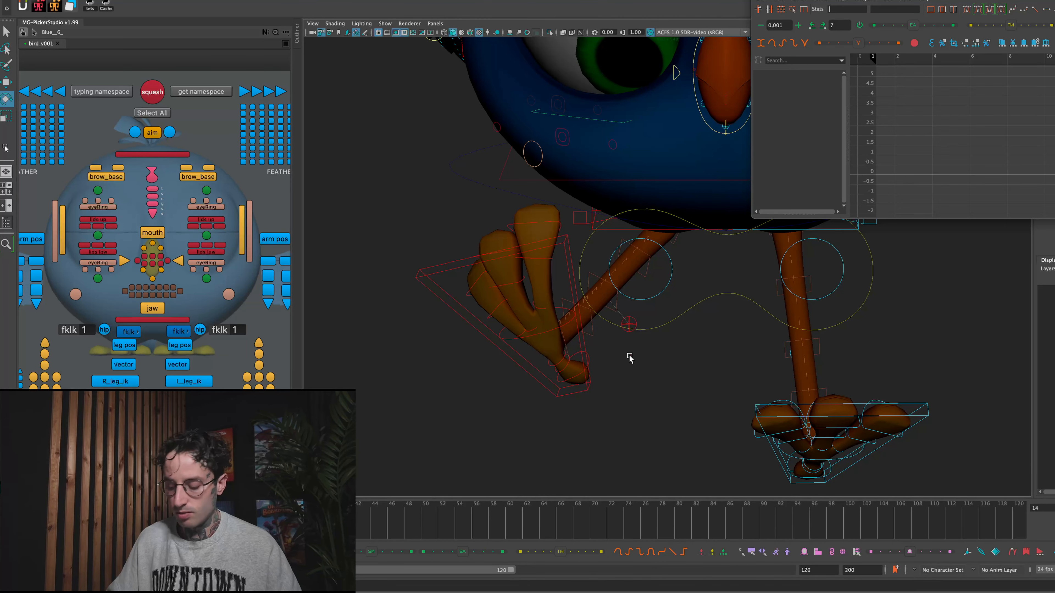
# - Return to the full shot view, close the Graph Editor and select the bird's main ground control
pyautogui.press('\\')
pyautogui.click(644, 372)
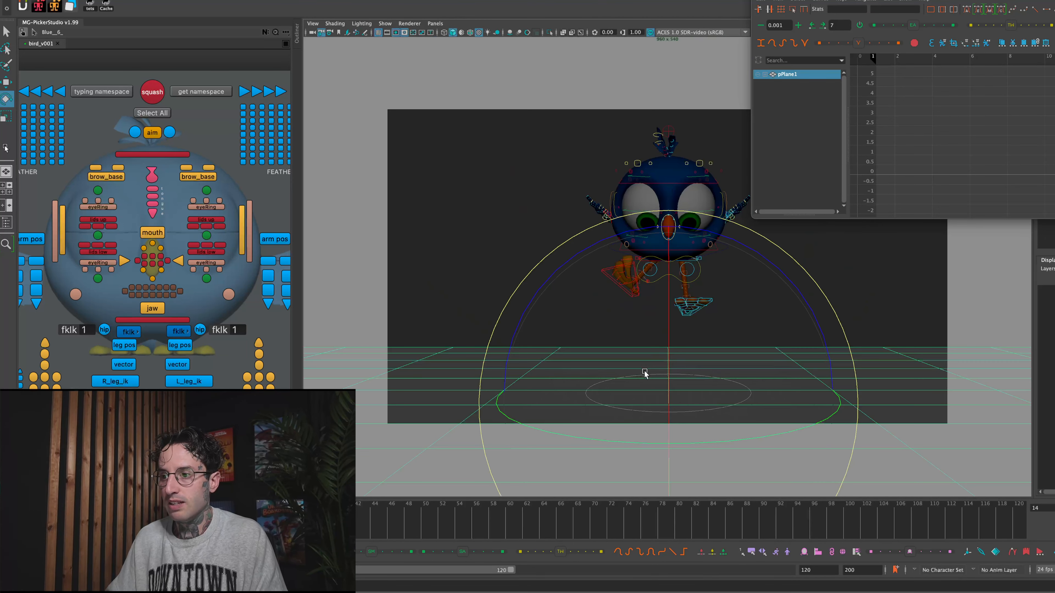
pyautogui.click(422, 258)
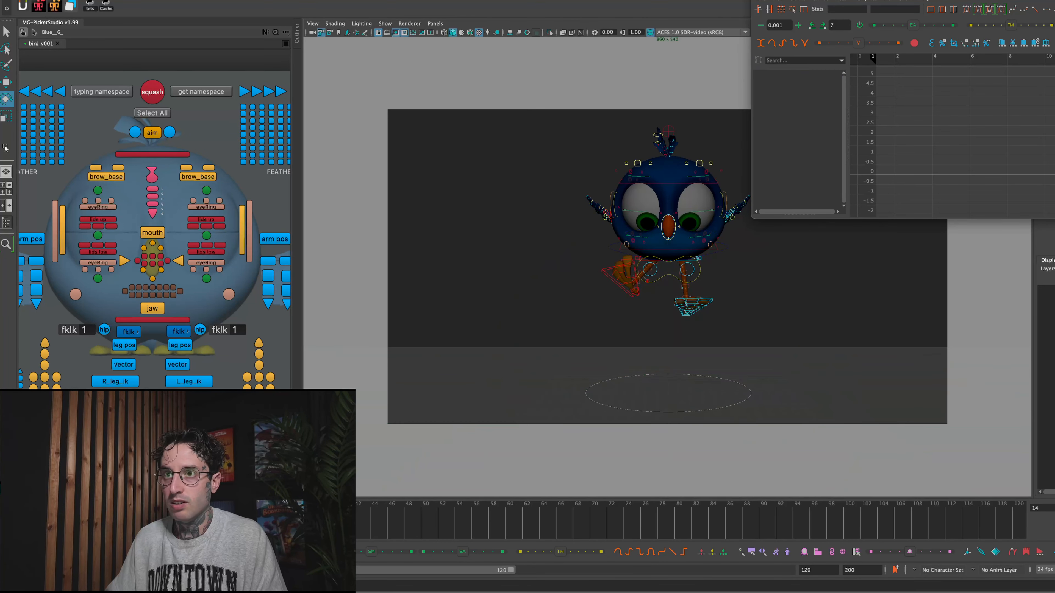
pyautogui.click(621, 378)
pyautogui.hotkey('ctrl', 'z')
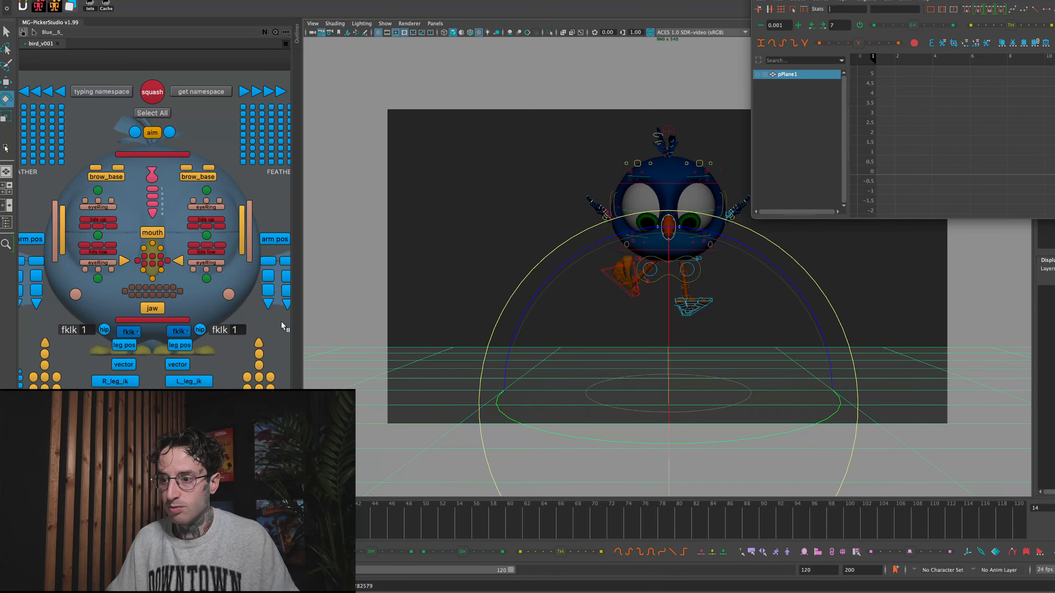
pyautogui.click(151, 436)
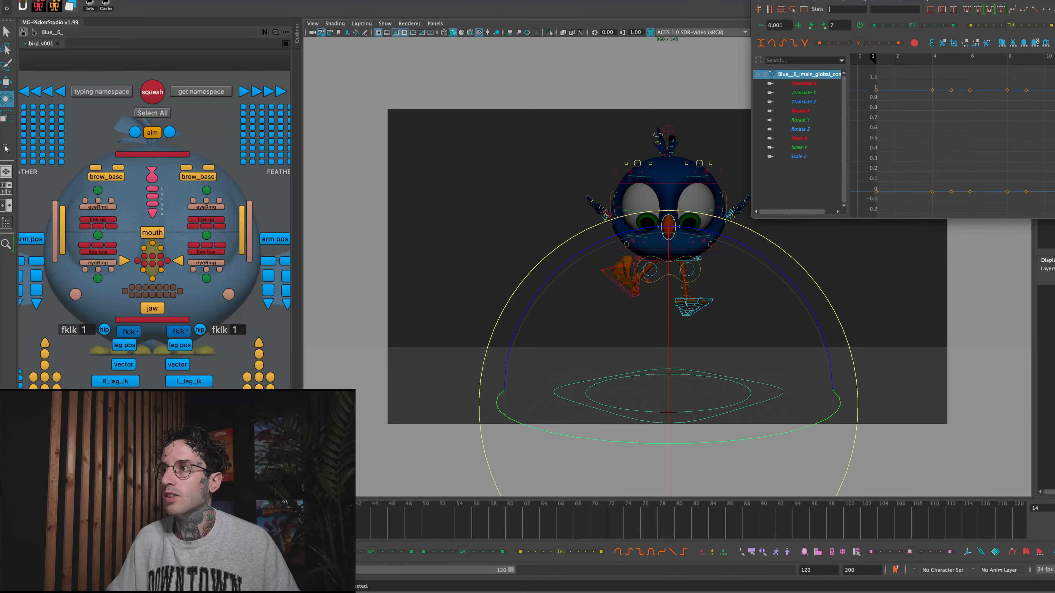
pyautogui.press('super+w')
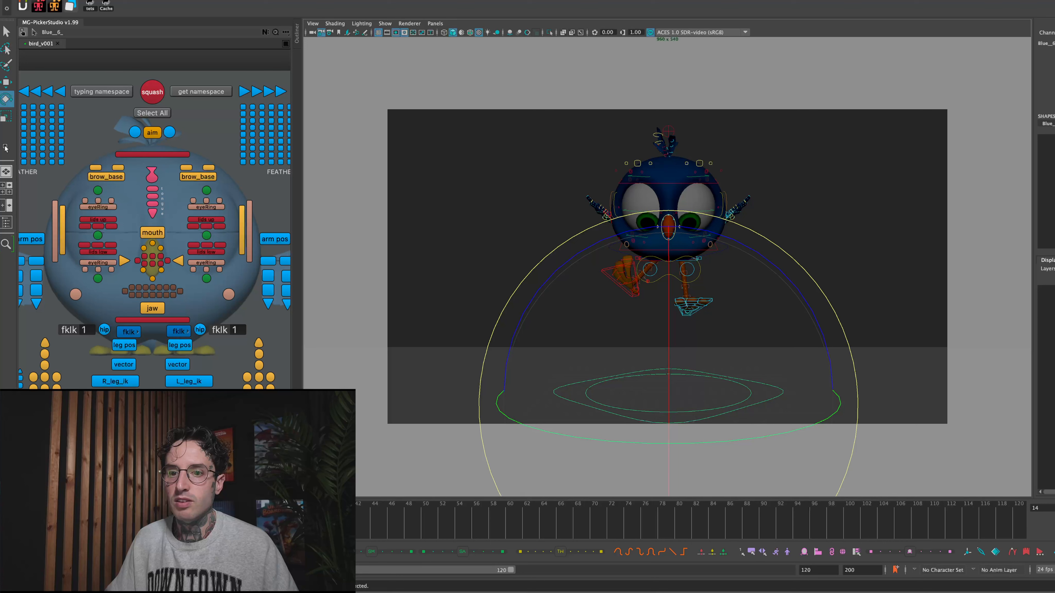
pyautogui.click(152, 437)
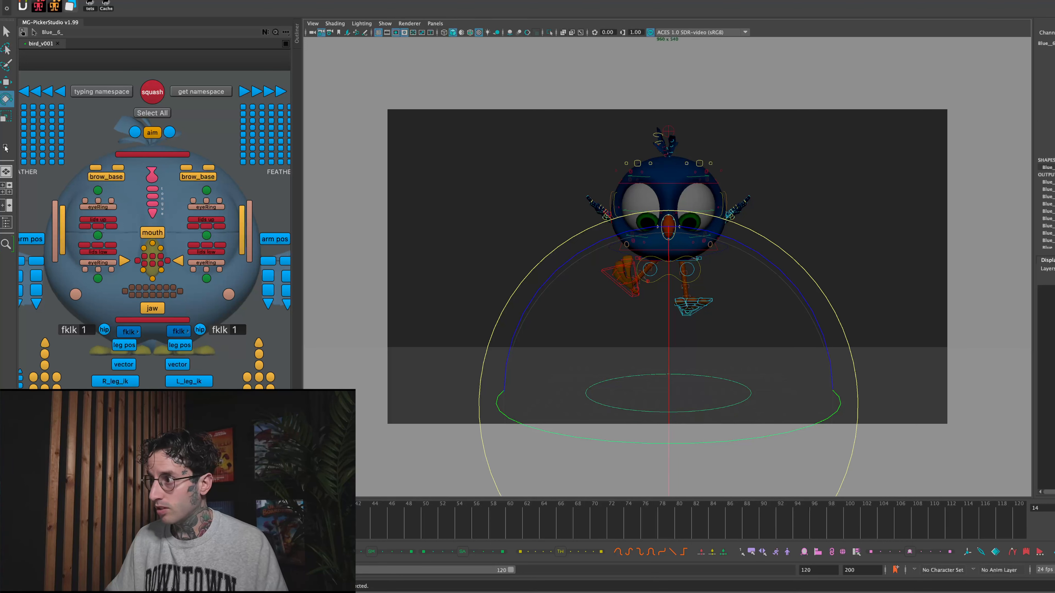
# - Duplicate the bird's leg geometry at frame 14 and check the copy at frame 13
pyautogui.click(873, 205)
pyautogui.click(632, 275)
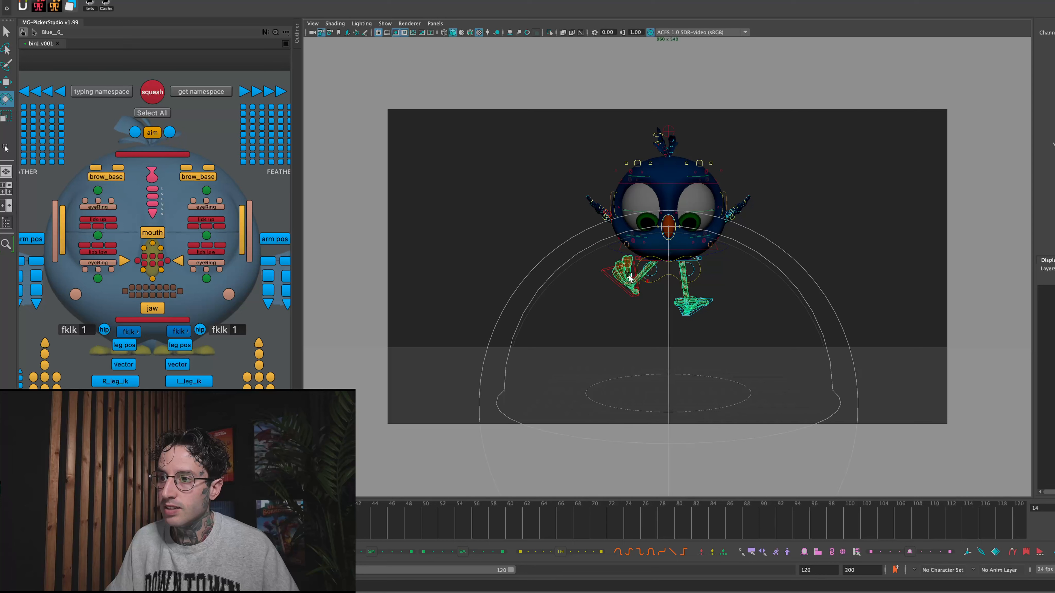
pyautogui.click(680, 281)
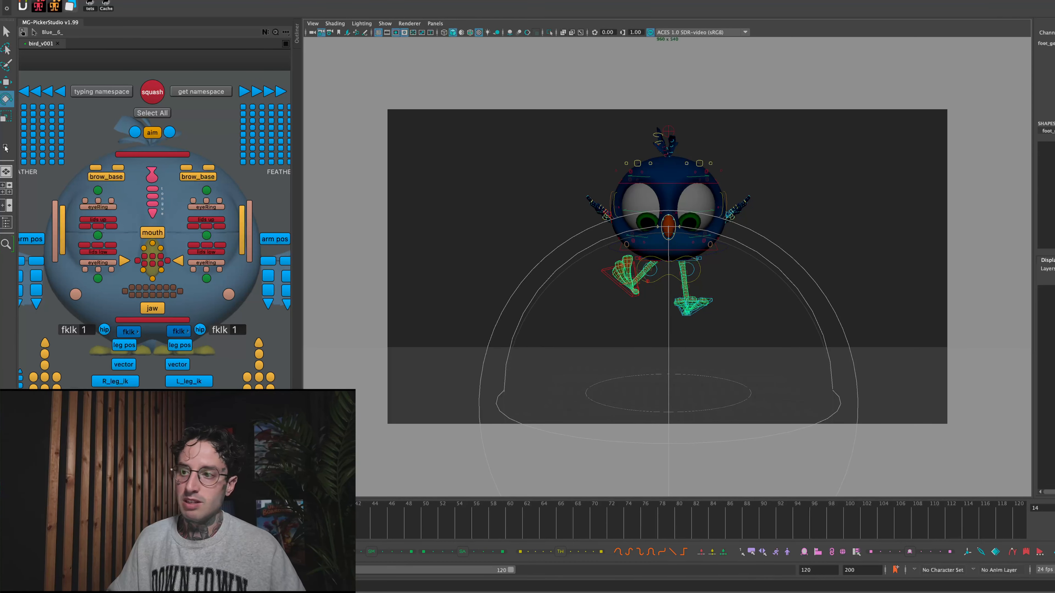
pyautogui.hotkey('alt', ',')
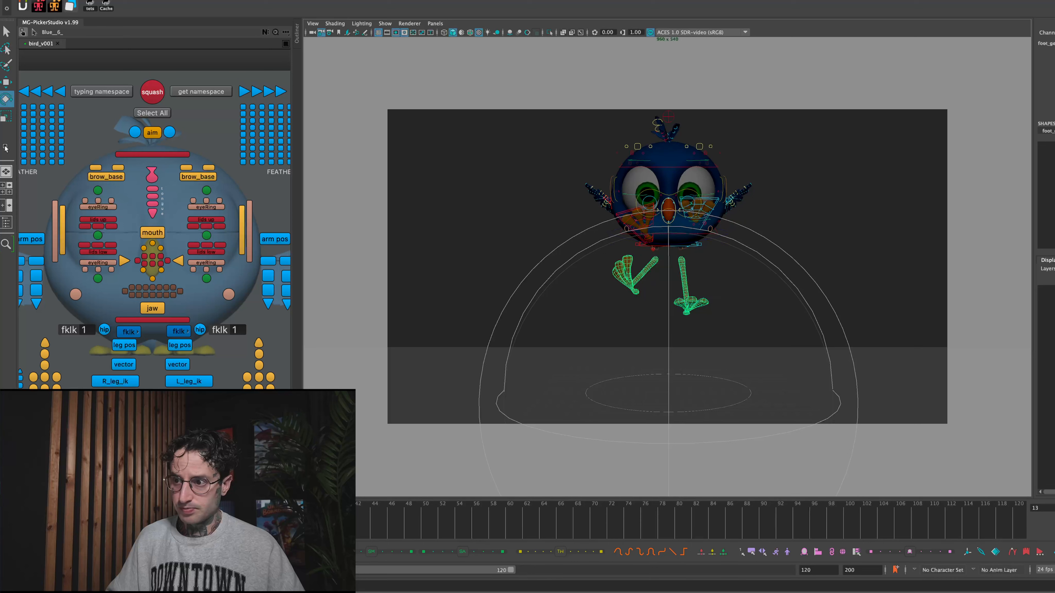
pyautogui.click(699, 287)
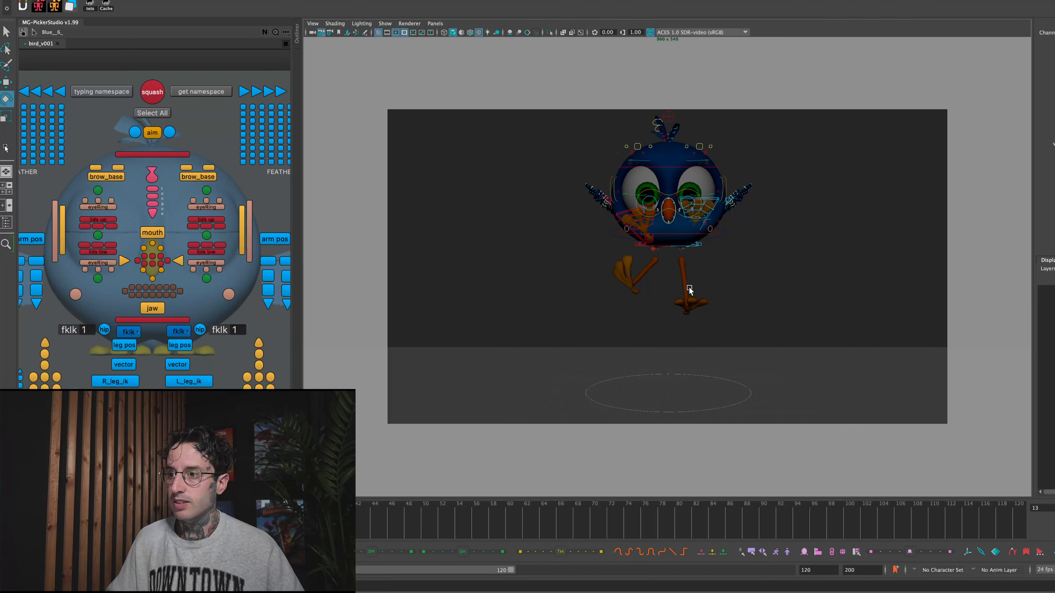
# - Delete all faces of the left leg and foot from the duplicated leg geometry
pyautogui.click(690, 289)
pyautogui.moveTo(687, 290); pyautogui.dragTo(686, 315, button='right')
pyautogui.moveTo(722, 322); pyautogui.dragTo(671, 258)
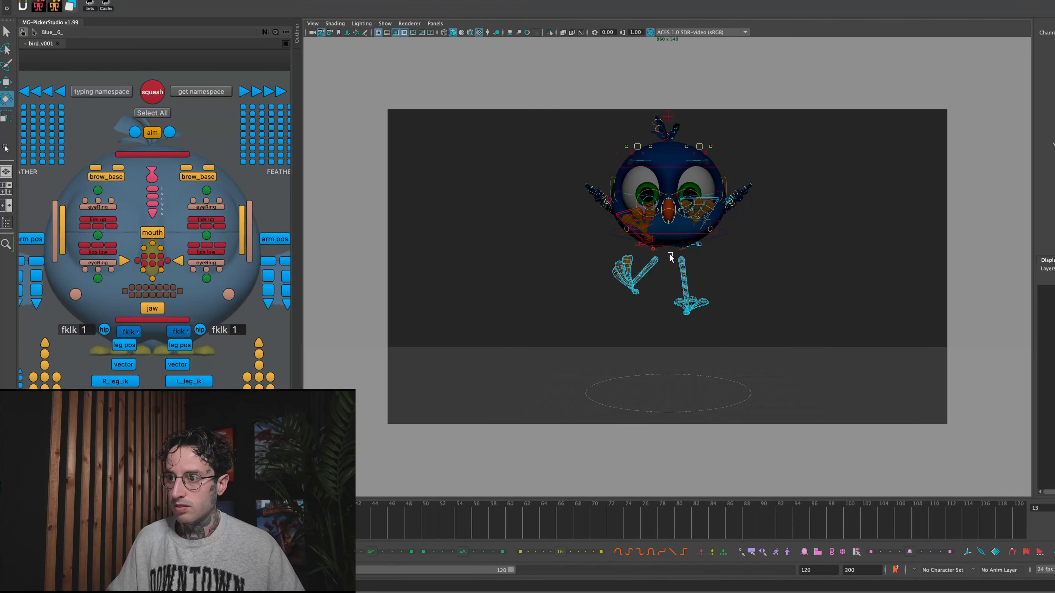
pyautogui.press('e')
pyautogui.press('Delete')
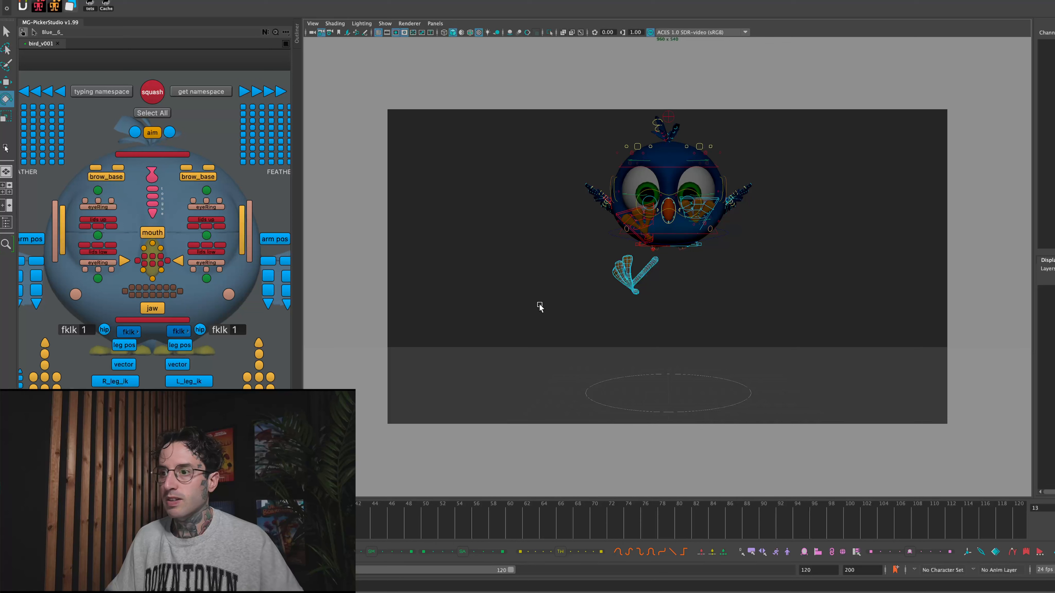
# - At frame 14, move the R_leg_ik control down so the rig's right foot hangs below the copy, and compare with frame 15
pyautogui.press('.')
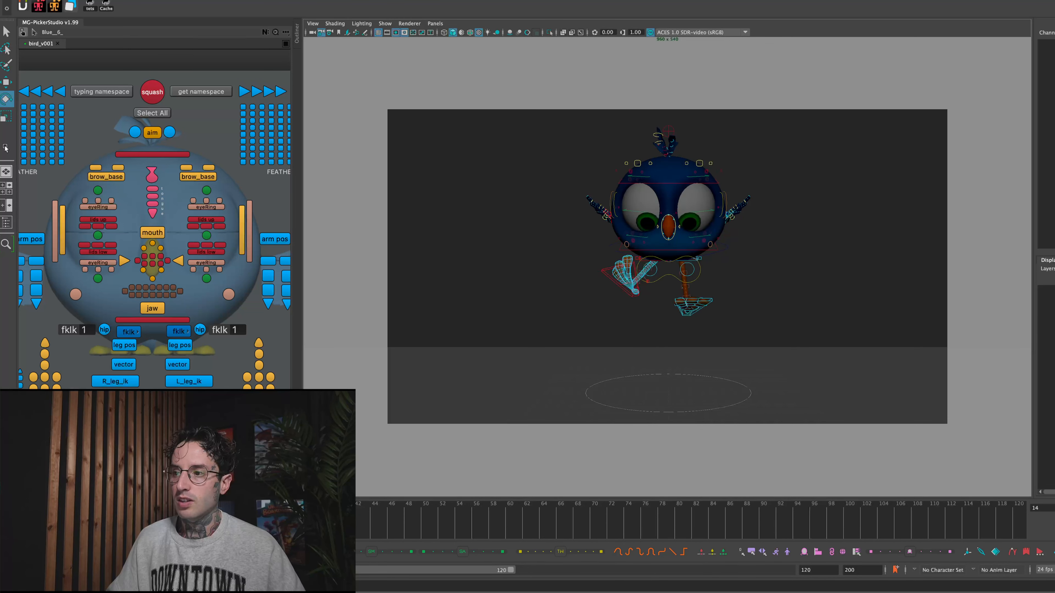
pyautogui.click(123, 382)
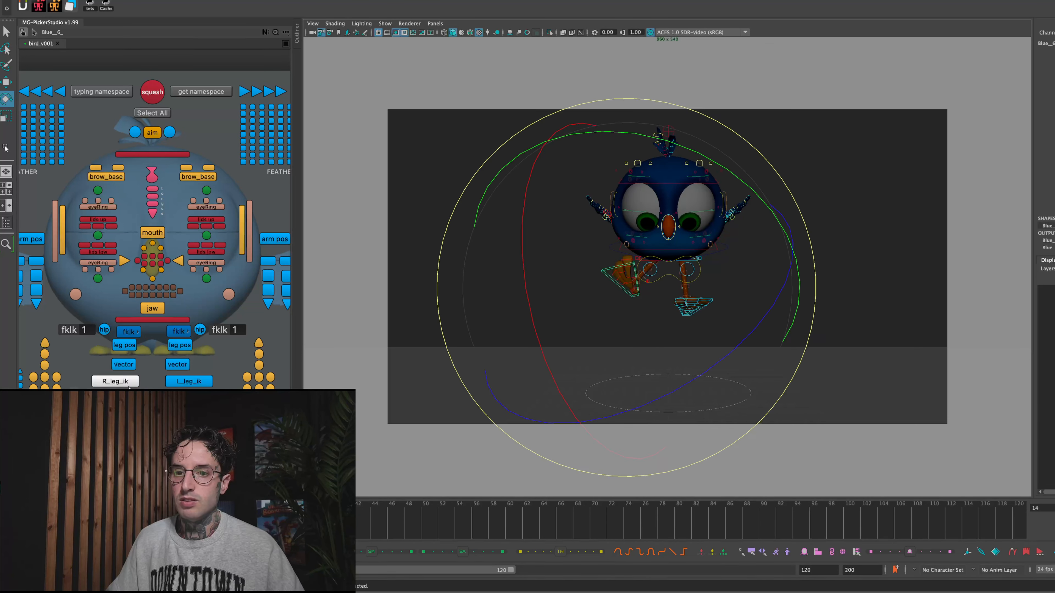
pyautogui.press('w')
pyautogui.moveTo(656, 284); pyautogui.dragTo(605, 360)
pyautogui.press('e')
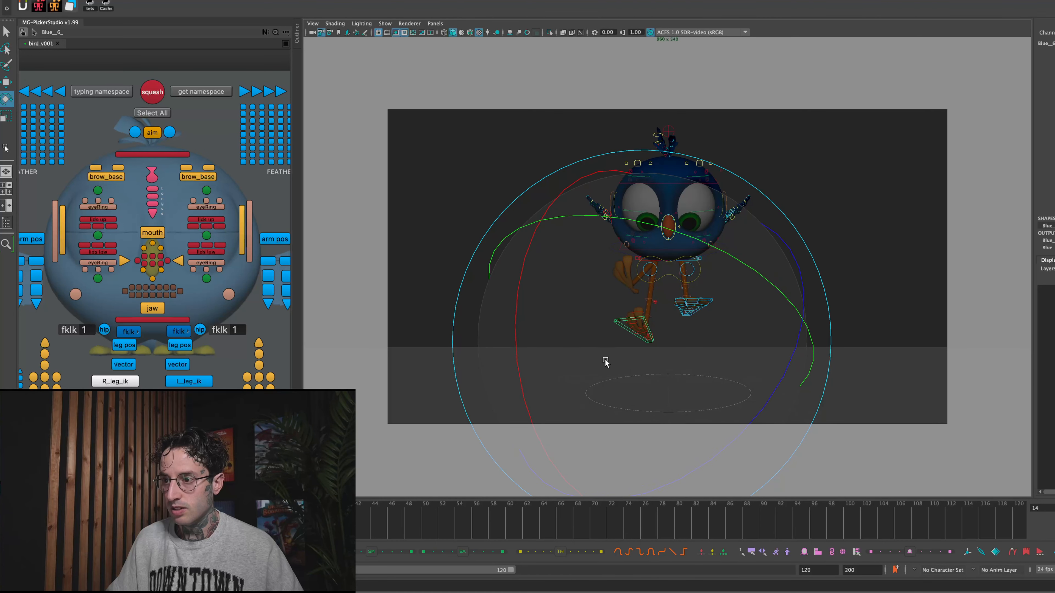
pyautogui.moveTo(664, 304); pyautogui.dragTo(657, 306)
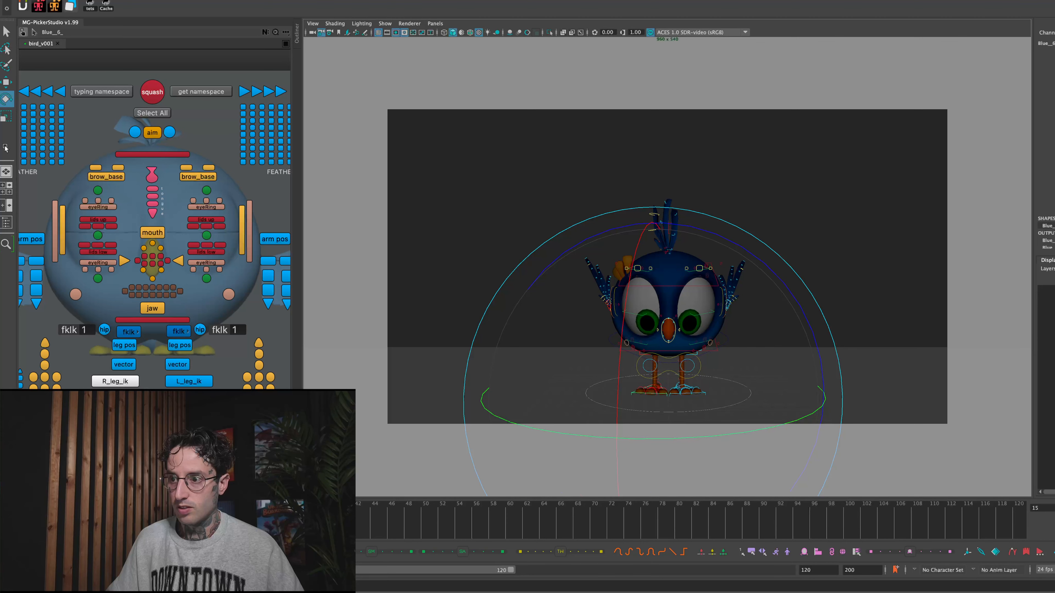
pyautogui.click(121, 520)
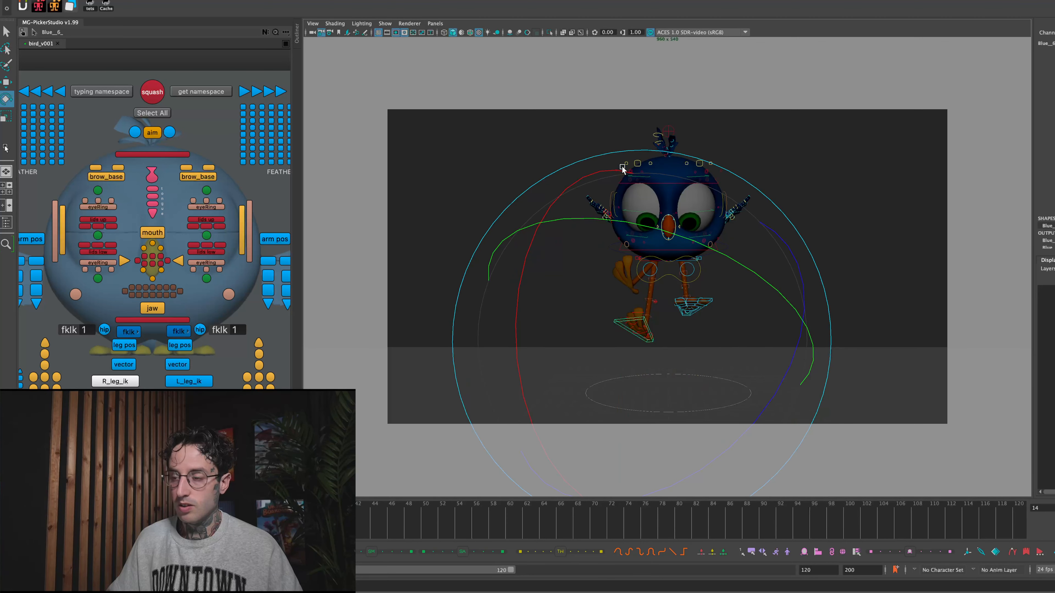
# - Hide the rig controls, frame the duplicated right leg in close-up and select it
pyautogui.click(656, 280)
pyautogui.click(633, 278)
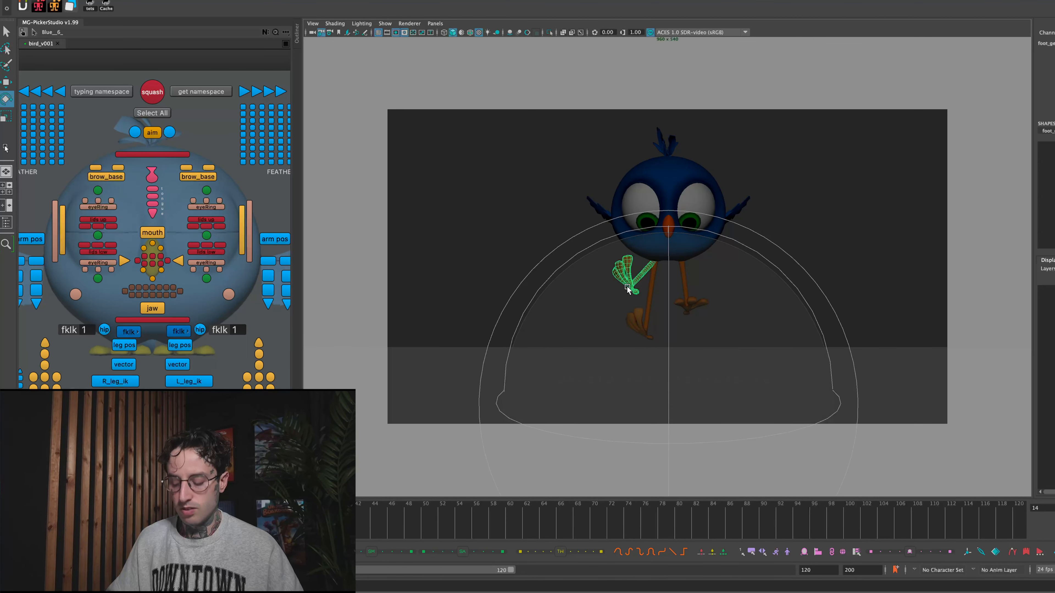
pyautogui.press('f')
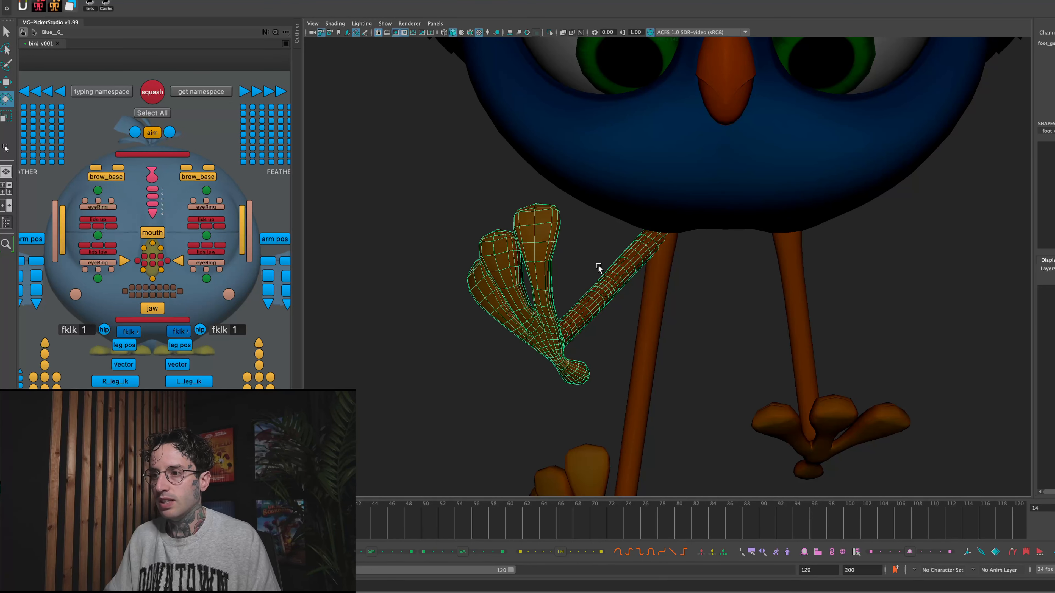
pyautogui.moveTo(598, 267); pyautogui.dragTo(607, 232, button='right')
pyautogui.click(581, 167)
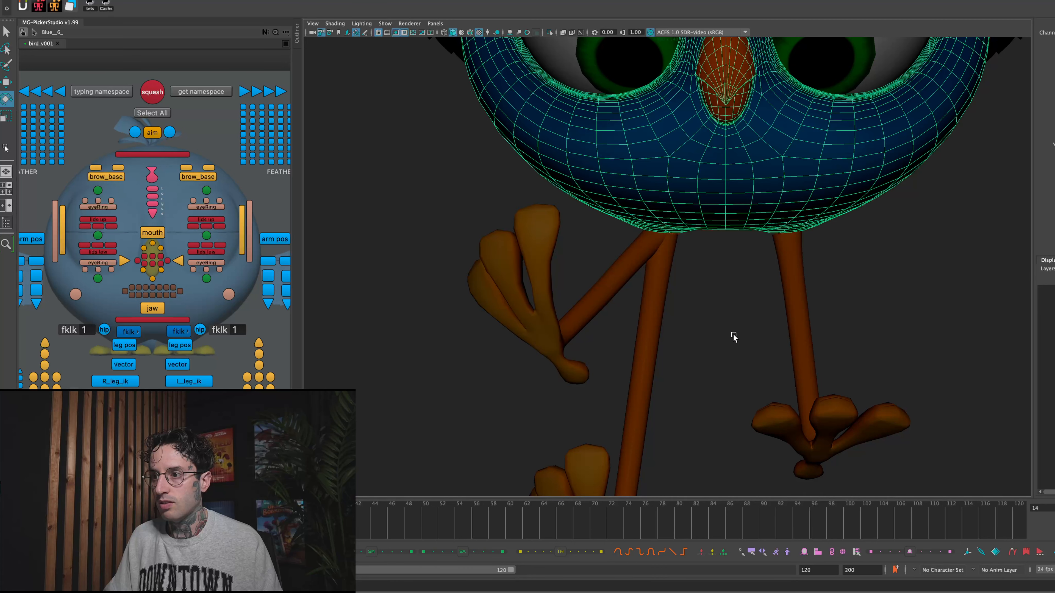
pyautogui.click(615, 280)
# - Select the duplicate's upper leg faces at frame 12, grow the selection down to the ankle, and delete the leg shaft
pyautogui.moveTo(616, 277); pyautogui.dragTo(610, 300, button='right')
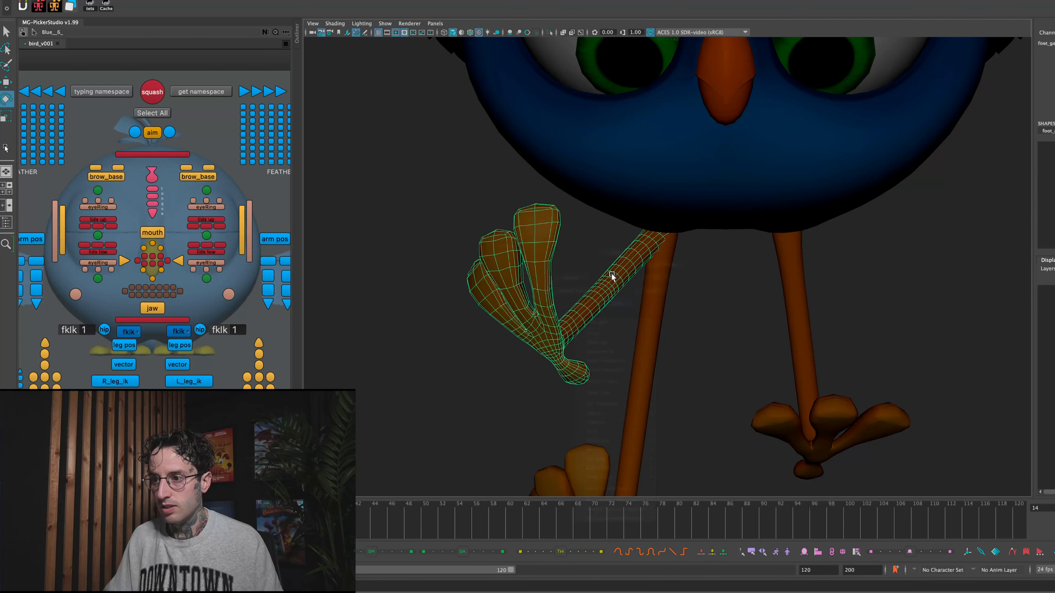
pyautogui.moveTo(745, 330); pyautogui.dragTo(611, 191)
pyautogui.press('e')
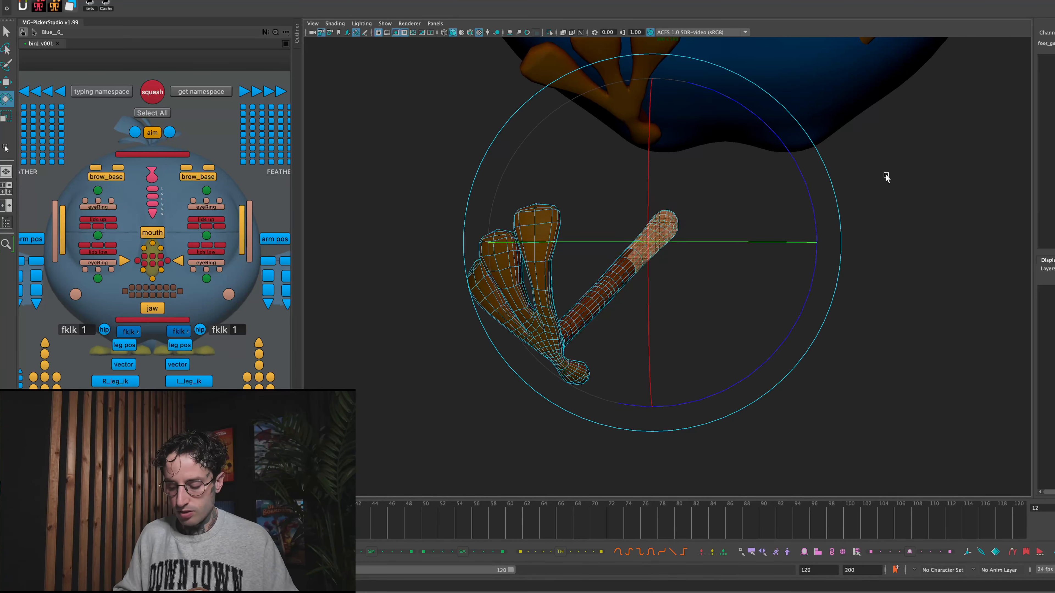
pyautogui.hotkey('shift', '.')
pyautogui.hotkey('shift', '.')
pyautogui.hotkey('shift', '.')
pyautogui.hotkey('shift', '.')
pyautogui.hotkey('shift', '.')
pyautogui.hotkey('shift', '.')
pyautogui.hotkey('shift', '.')
pyautogui.hotkey('shift', '.')
pyautogui.hotkey('shift', '.')
pyautogui.hotkey('shift', '.')
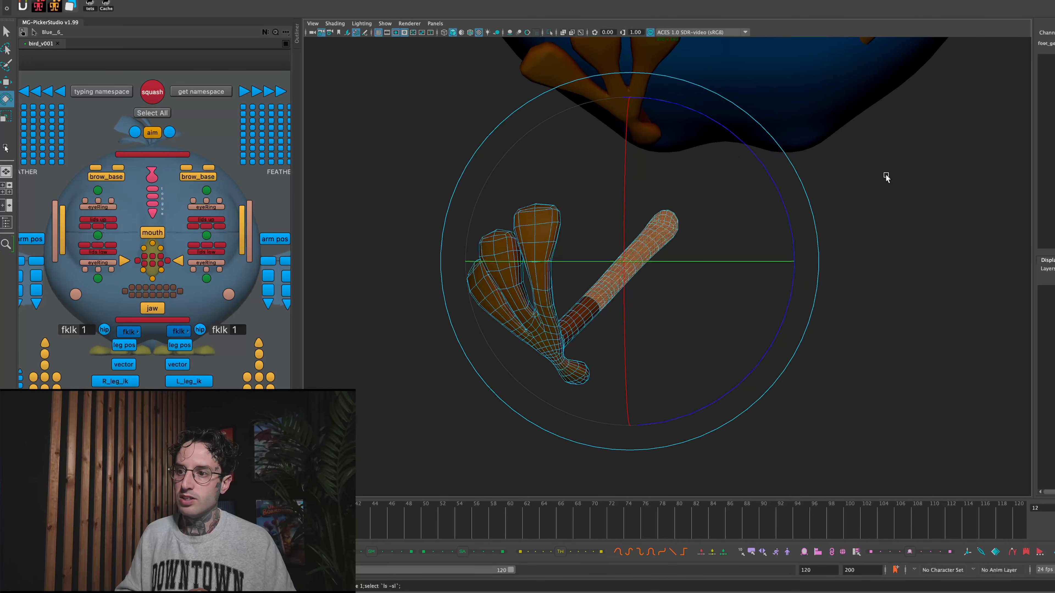
pyautogui.hotkey('shift', '.')
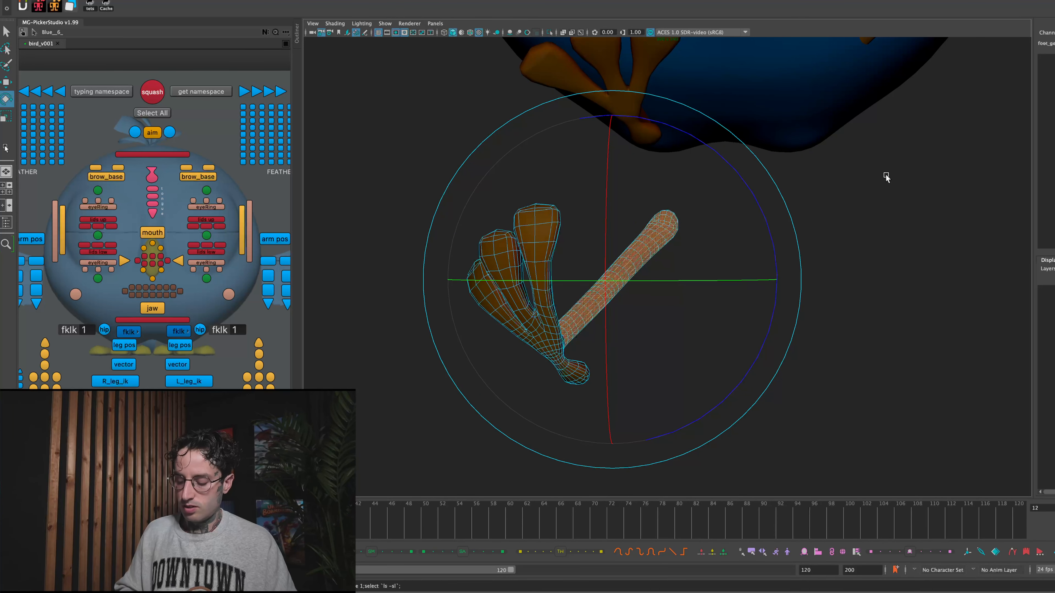
pyautogui.press('Delete')
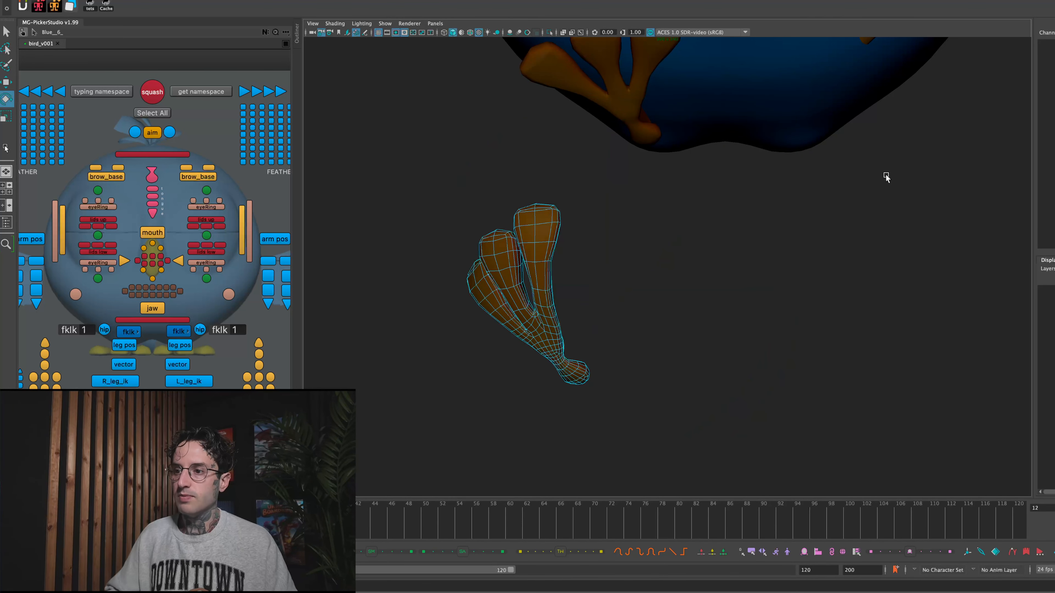
# - Return the remaining foot copy to object mode and turn on its smooth mesh preview
pyautogui.click(530, 231)
pyautogui.rightClick(533, 232)
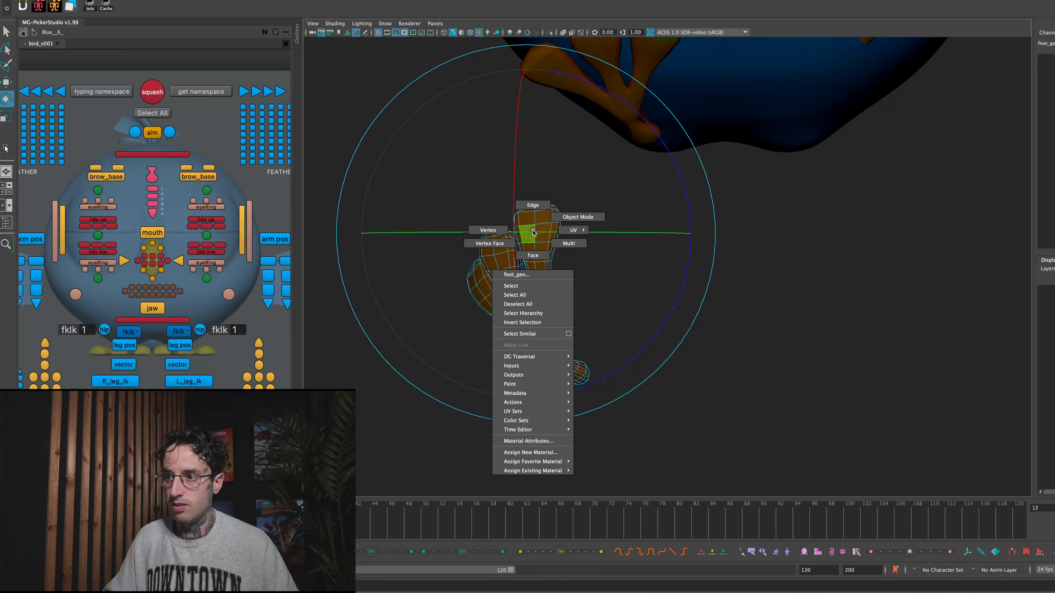
pyautogui.click(549, 223)
pyautogui.press('3')
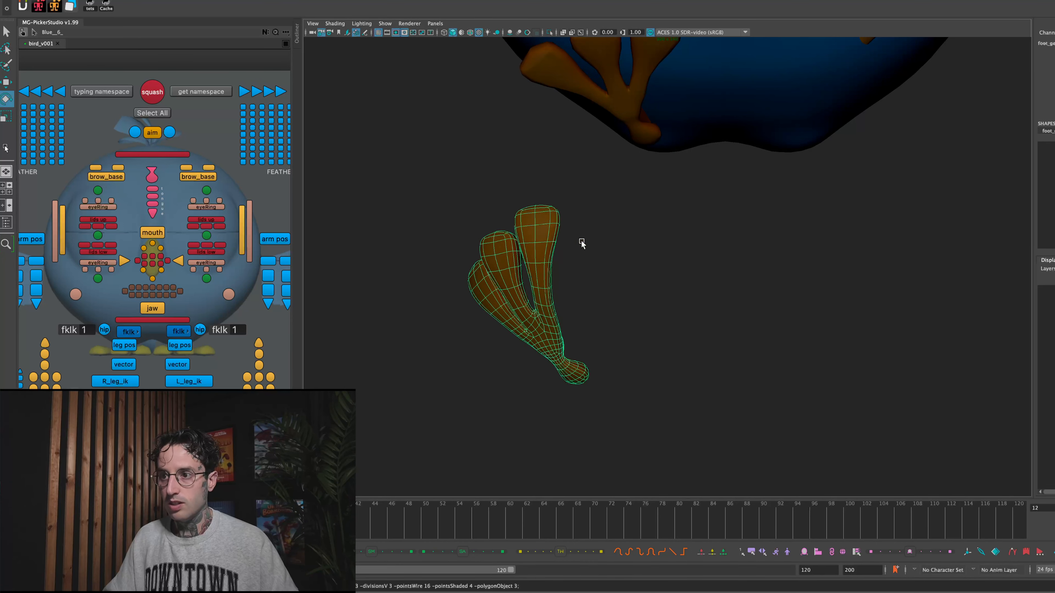
# - Go to frame 14, select the duplicated foot and return to the full shot view
pyautogui.hotkey('alt', '.')
pyautogui.hotkey('alt', '.')
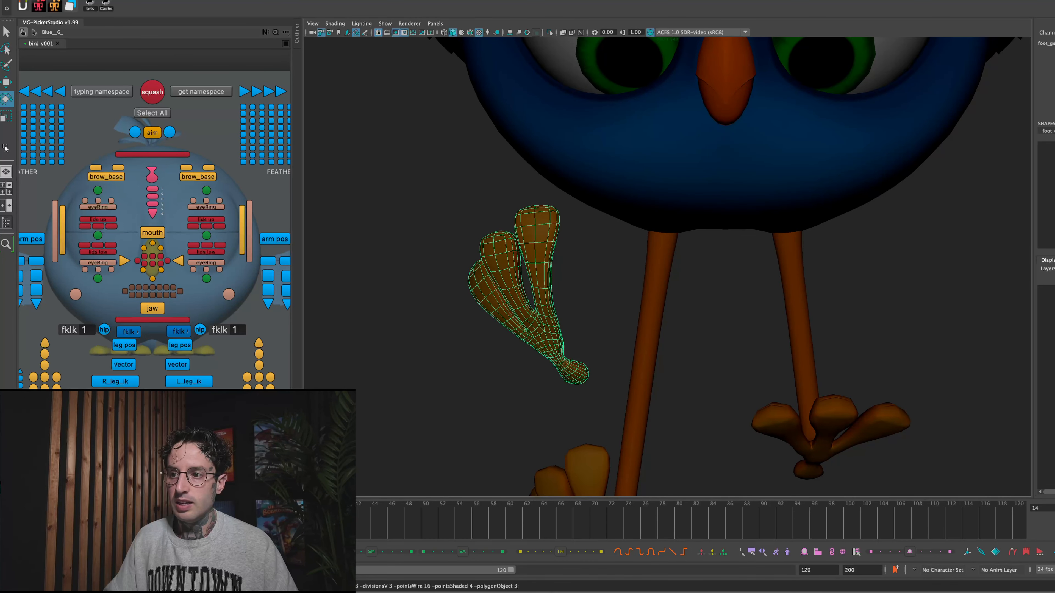
pyautogui.click(630, 302)
pyautogui.click(536, 339)
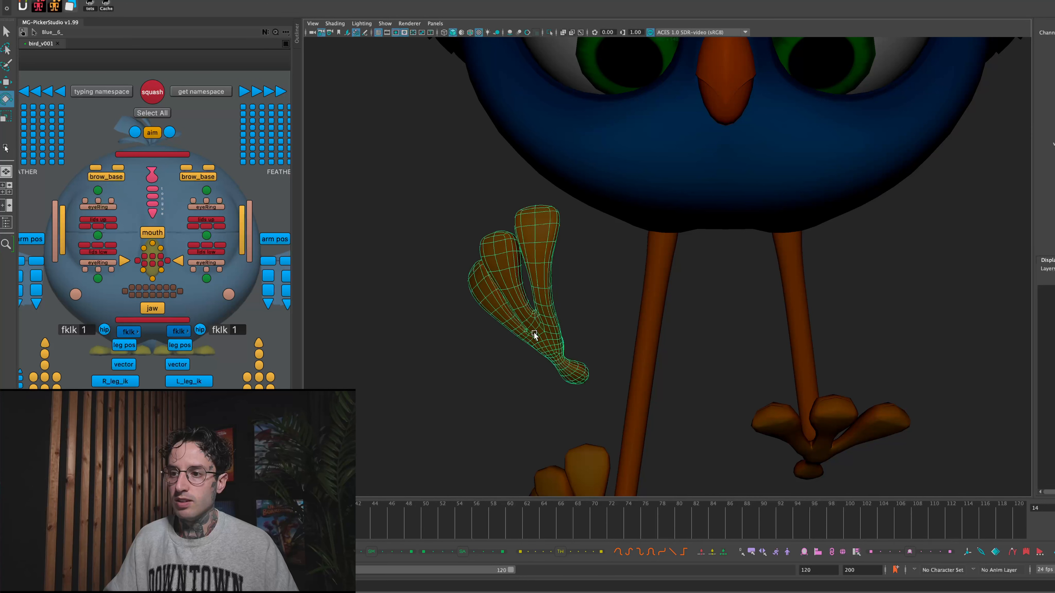
pyautogui.press('\\')
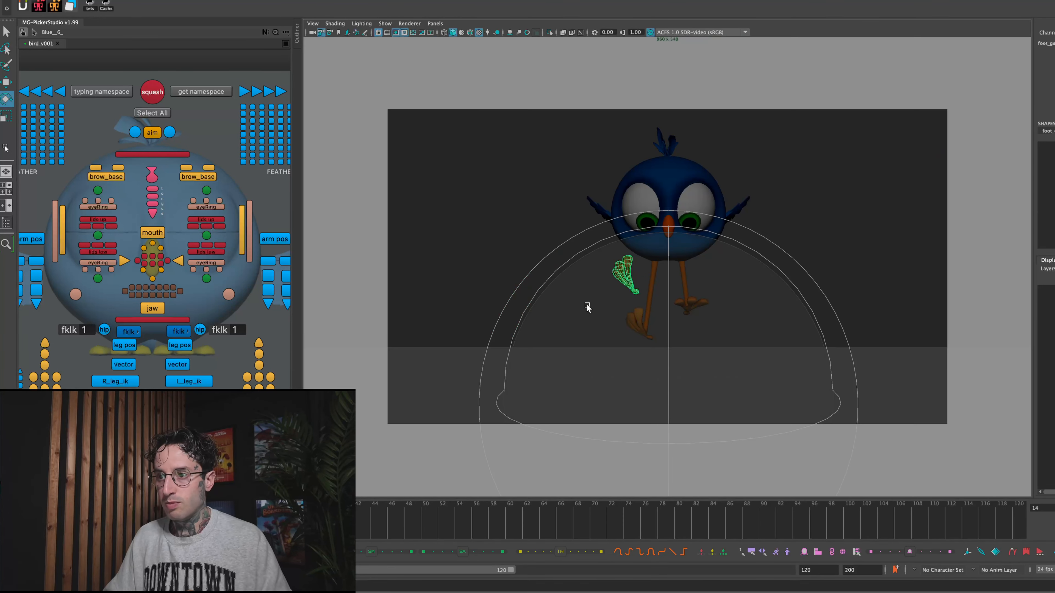
# - Compare the foot copy across frames 13 and 14, select it at frame 14 and unlock its translate channels
pyautogui.click(501, 207)
pyautogui.click(627, 279)
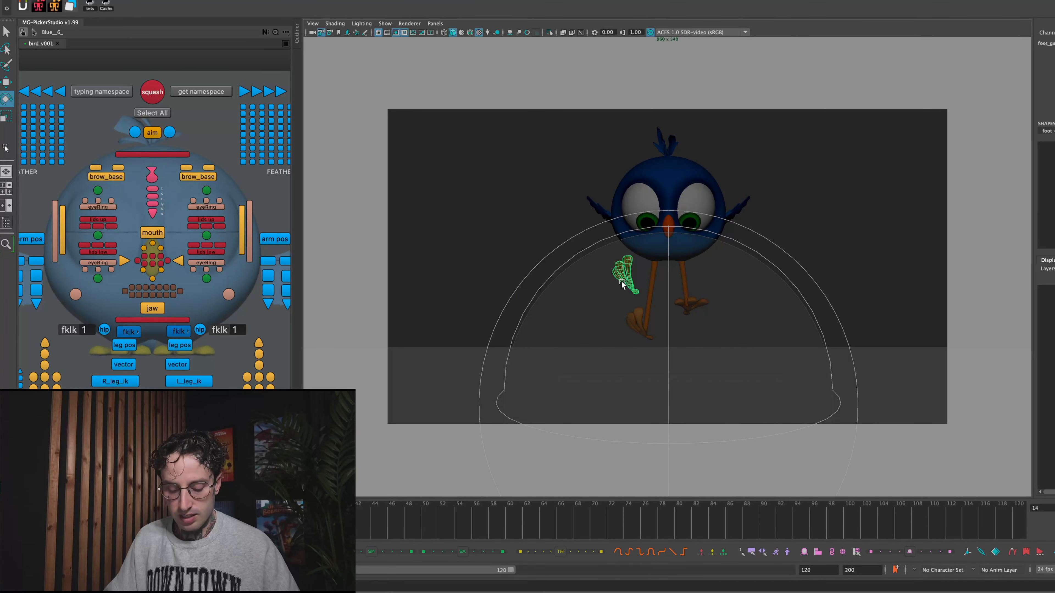
pyautogui.click(623, 282)
pyautogui.hotkey('alt', ',')
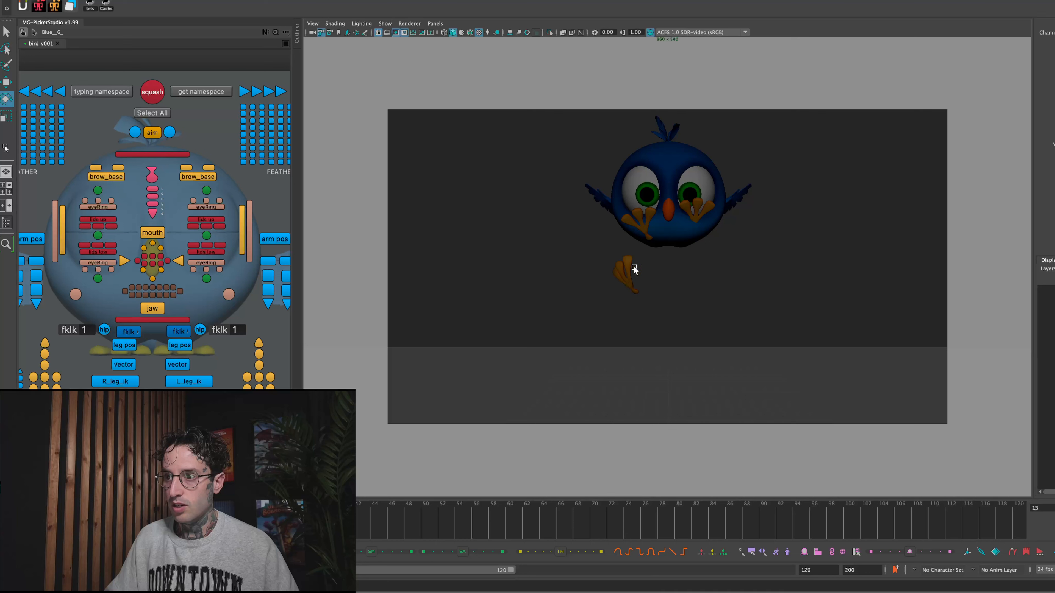
pyautogui.hotkey('alt', '.')
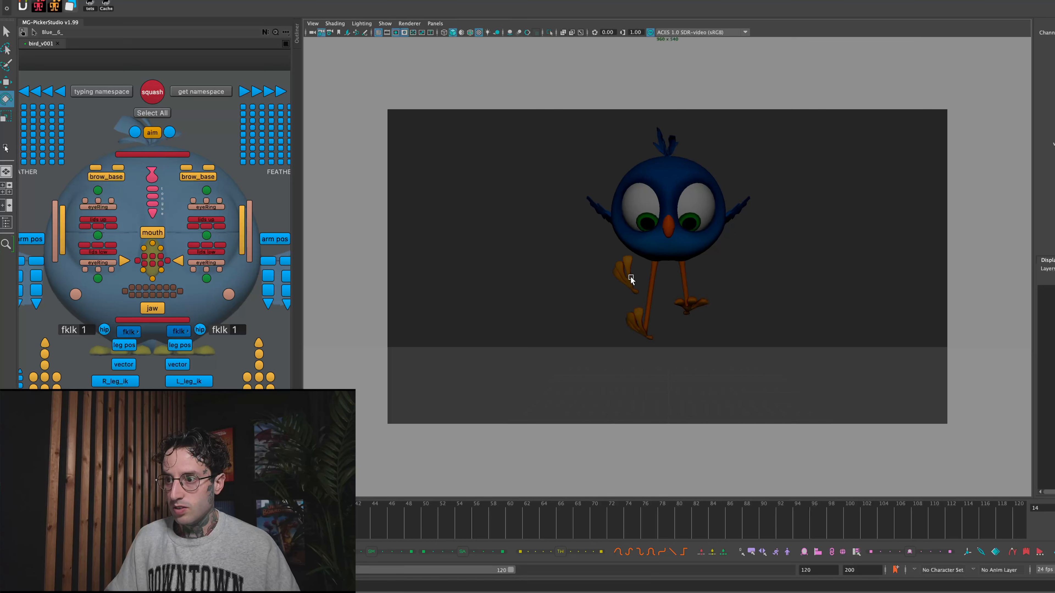
pyautogui.click(631, 282)
pyautogui.press('w')
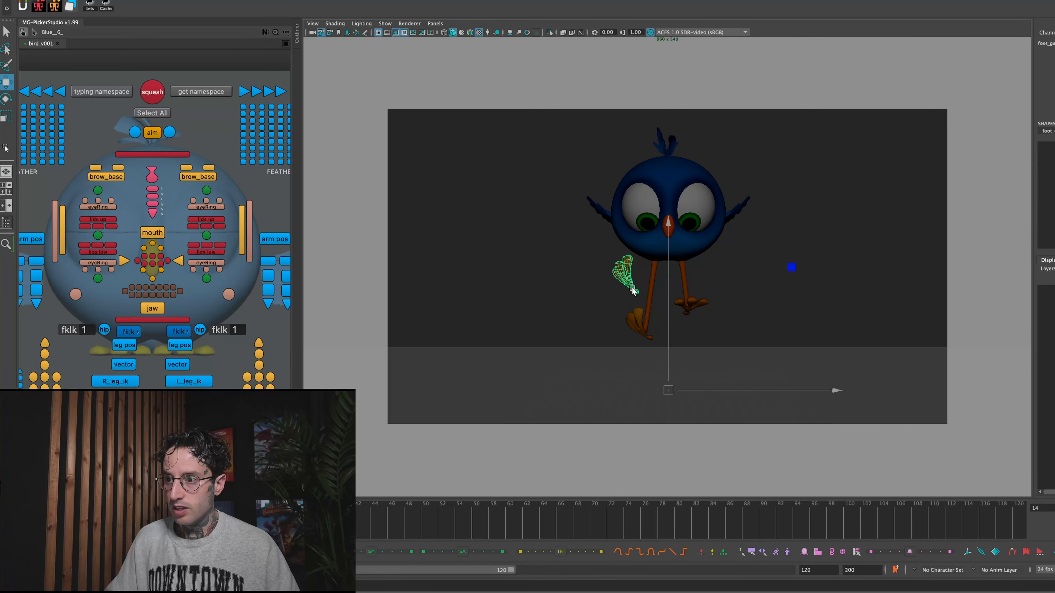
pyautogui.moveTo(1054, 50); pyautogui.dragTo(1053, 65)
pyautogui.rightClick(1054, 64)
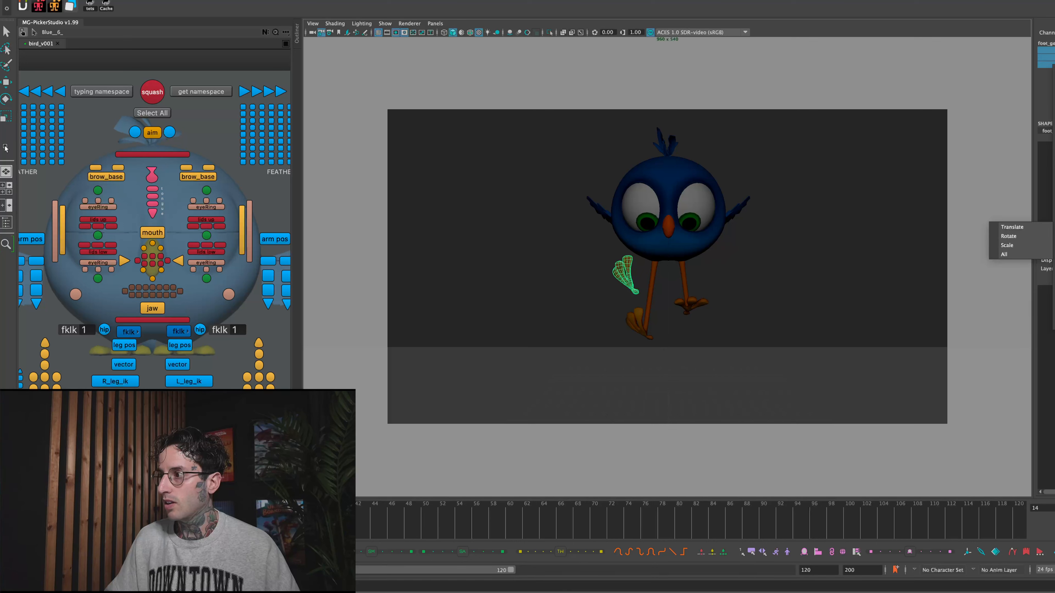
pyautogui.click(1053, 231)
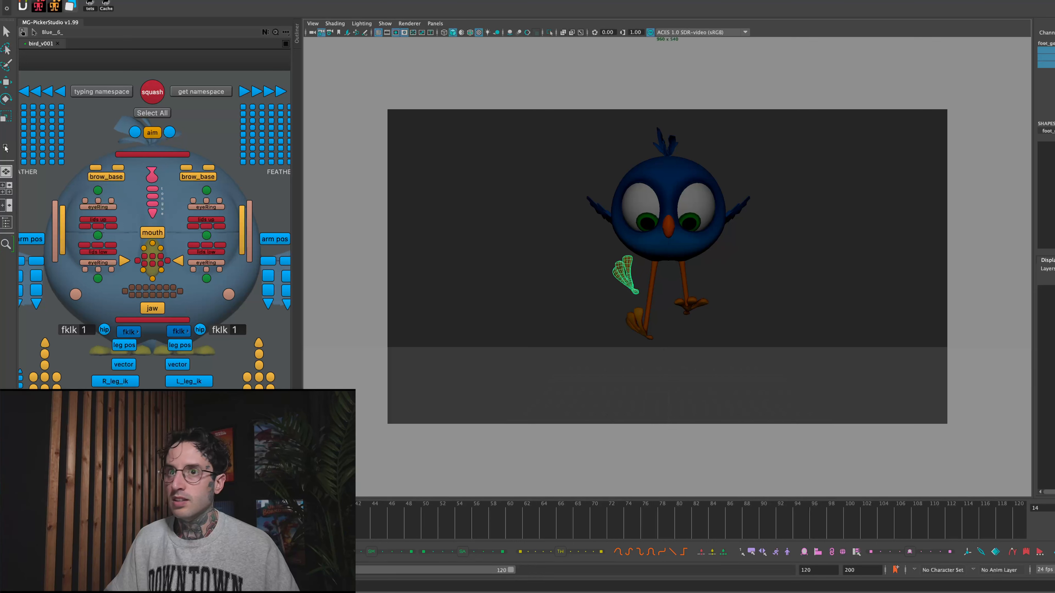
# - Center the foot copy's pivot and nudge the copy slightly outward and down at frame 14
pyautogui.click(96, 1)
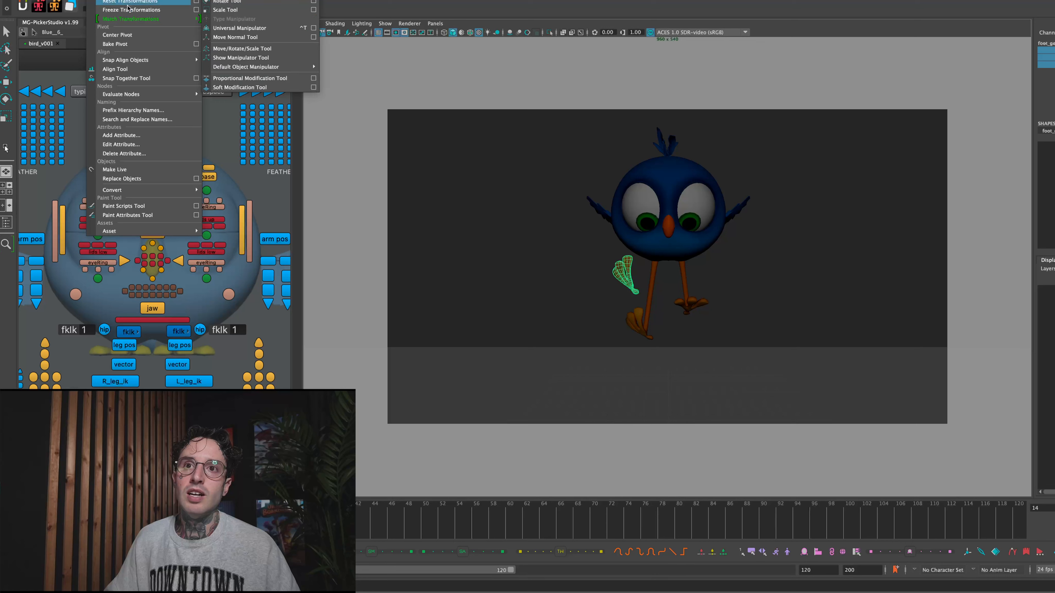
pyautogui.click(133, 36)
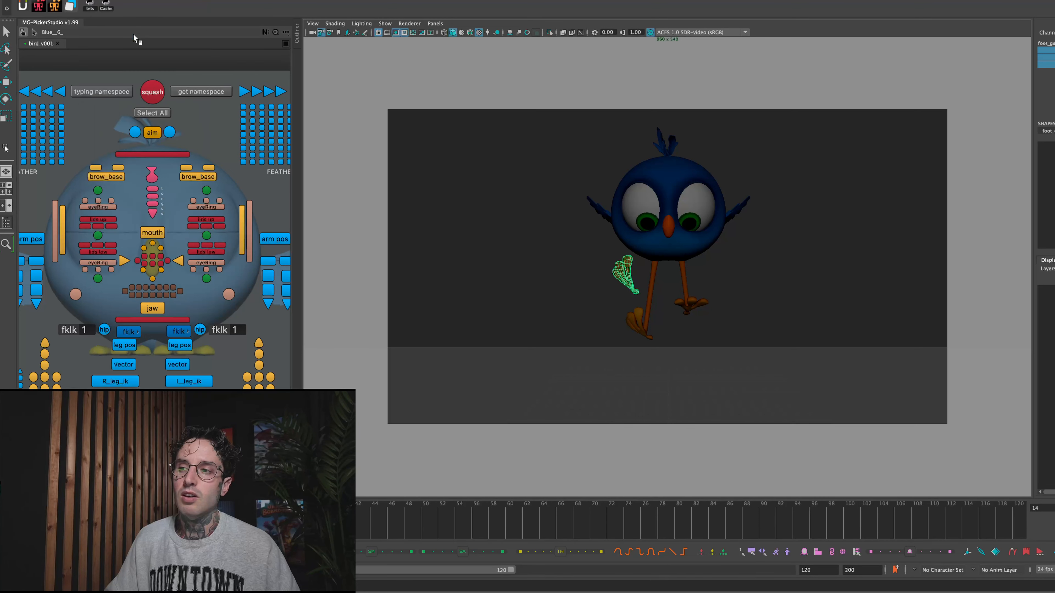
pyautogui.press('e')
pyautogui.press('w')
pyautogui.moveTo(625, 282); pyautogui.dragTo(620, 286)
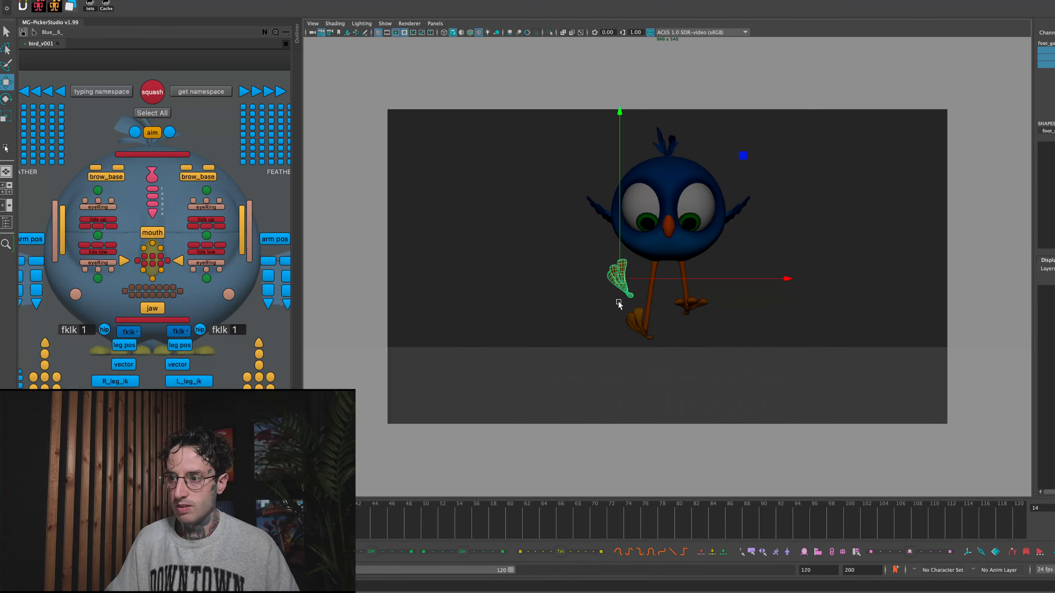
pyautogui.hotkey('alt', ',')
pyautogui.hotkey('alt', '.')
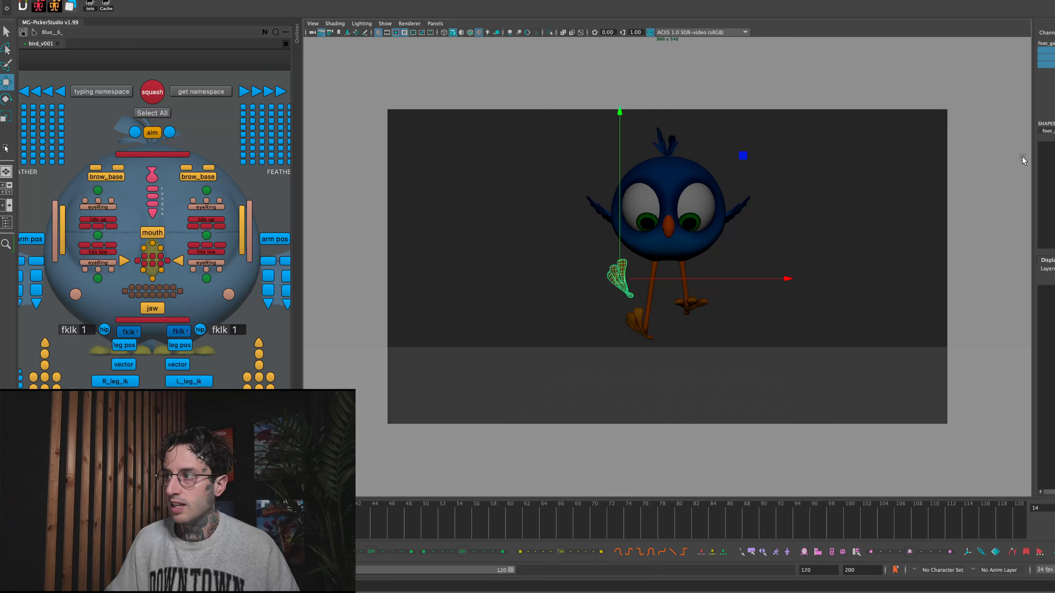
# - Key the foot copy's visibility so it shows only at frame 14, and bring up a visible duplicate of it at frame 15
pyautogui.click(1047, 116)
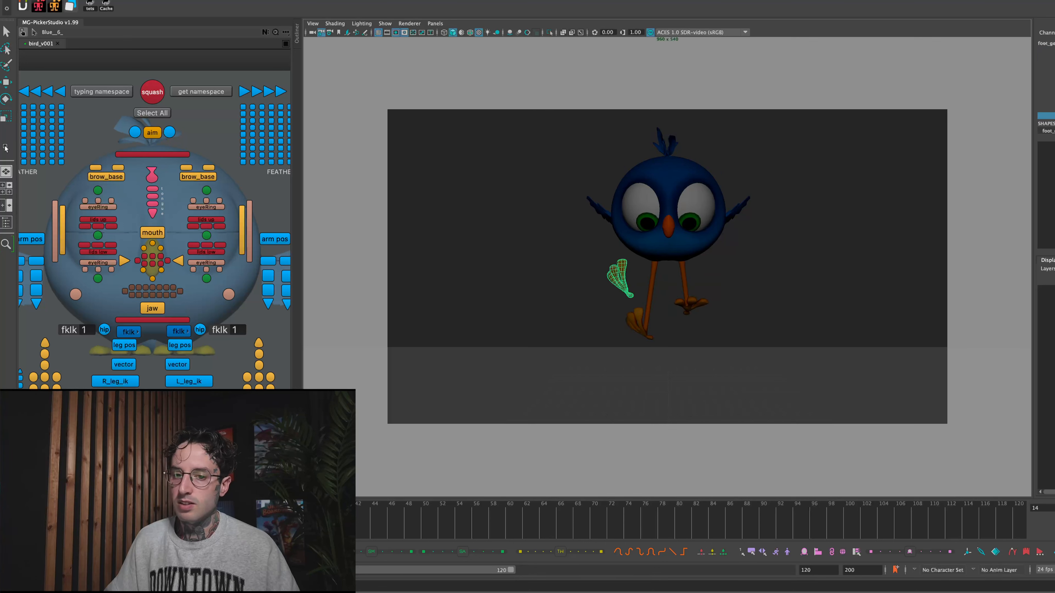
pyautogui.hotkey('alt', ',')
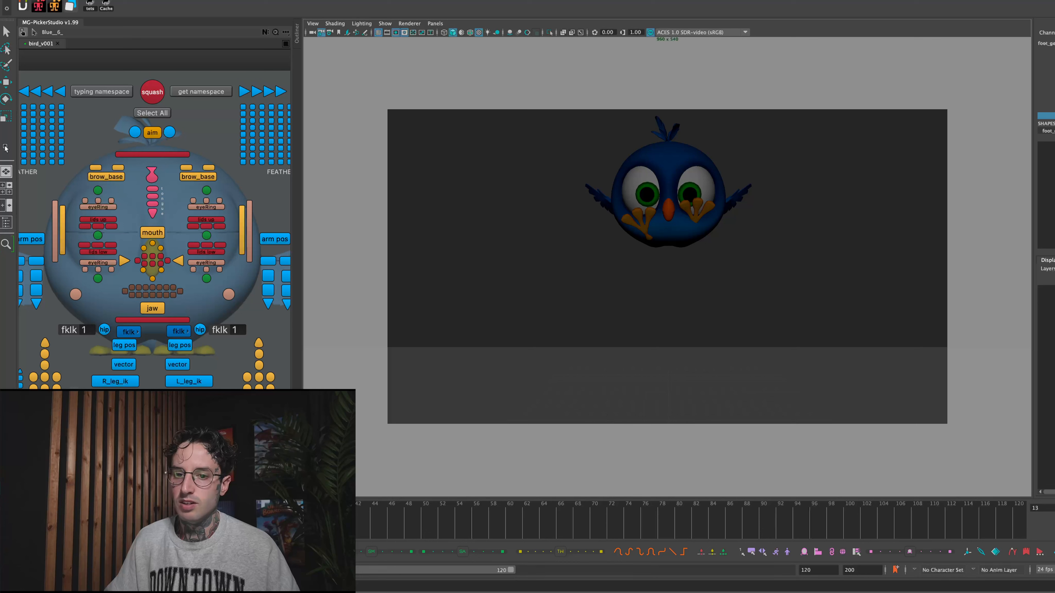
pyautogui.hotkey('alt', '.')
pyautogui.click(501, 308)
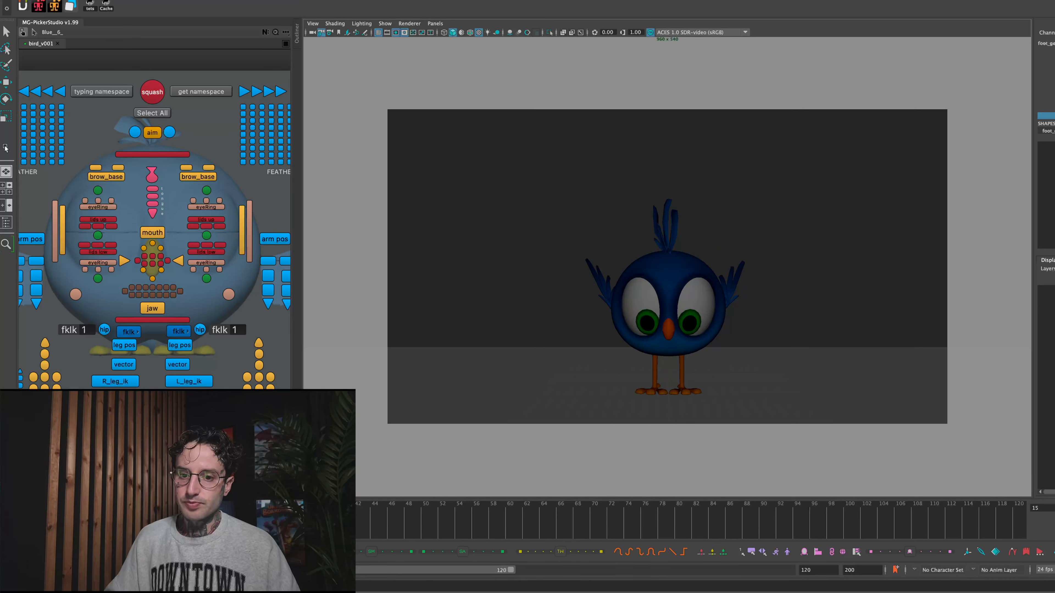
pyautogui.press('h')
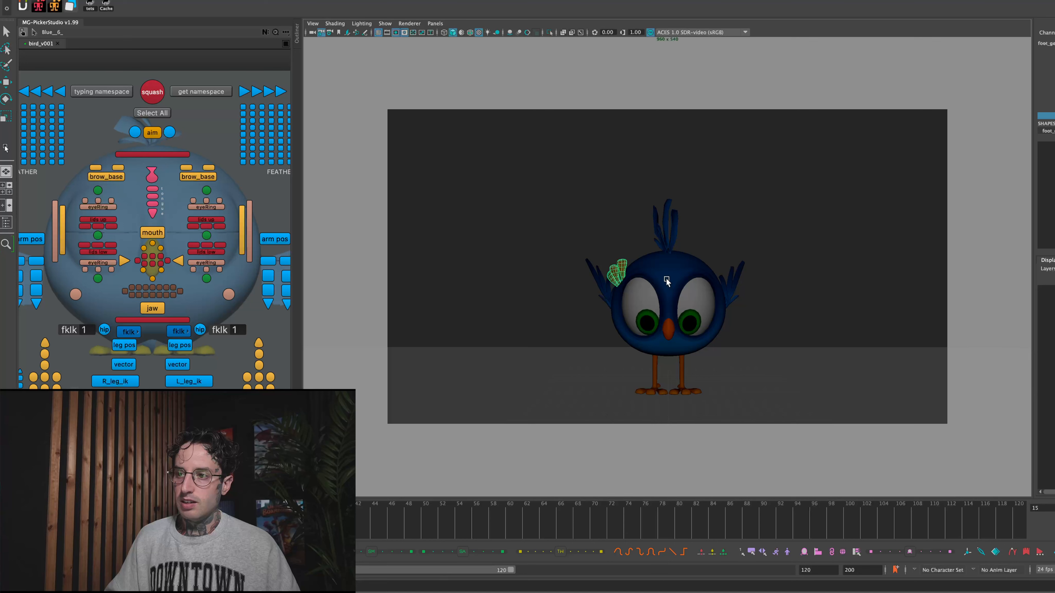
pyautogui.press('w')
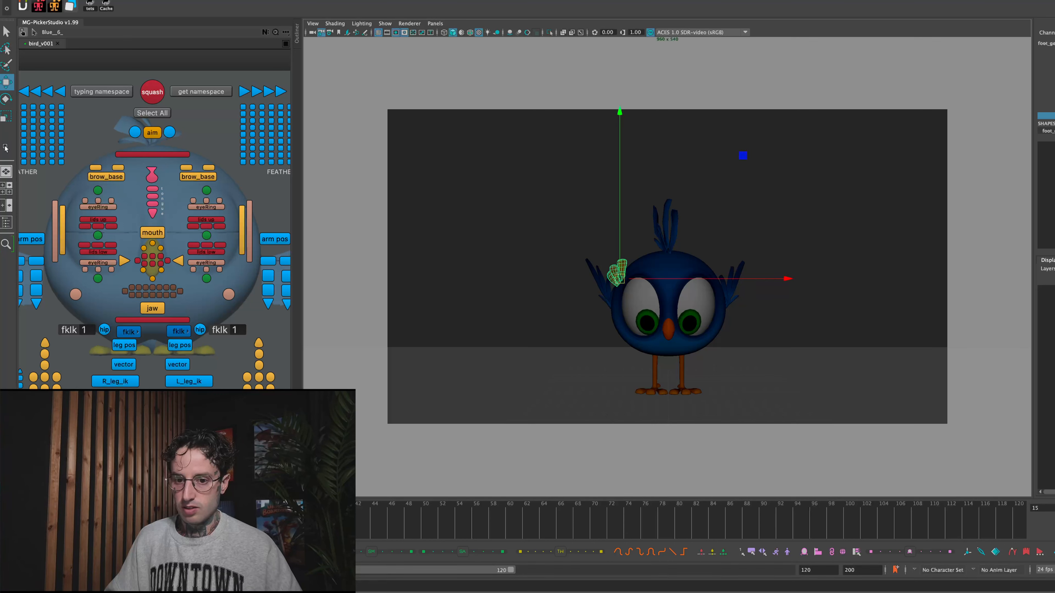
pyautogui.moveTo(586, 269); pyautogui.dragTo(465, 281, button='middle')
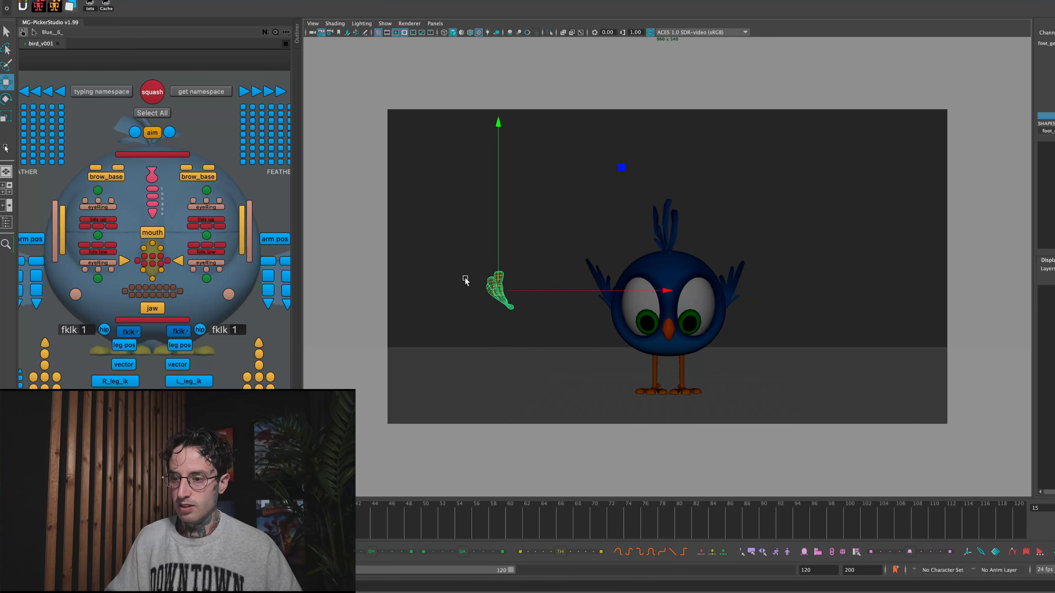
pyautogui.hotkey('ctrl', 'z')
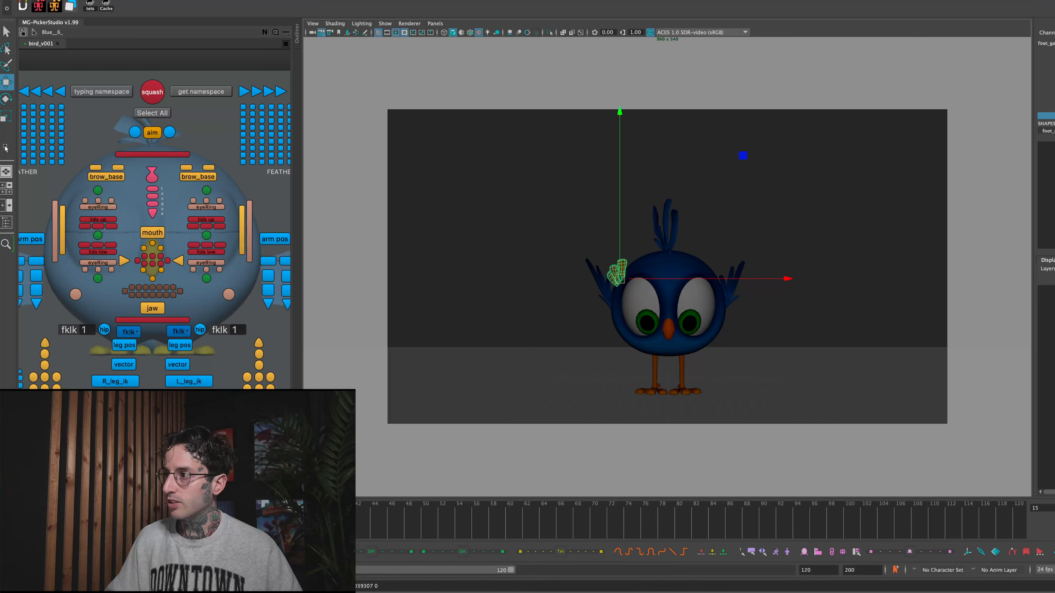
# - Compare frames 14 and 15, and move the second foot copy down beside the bird's right foot at frame 15
pyautogui.click(641, 193)
pyautogui.hotkey('alt', ',')
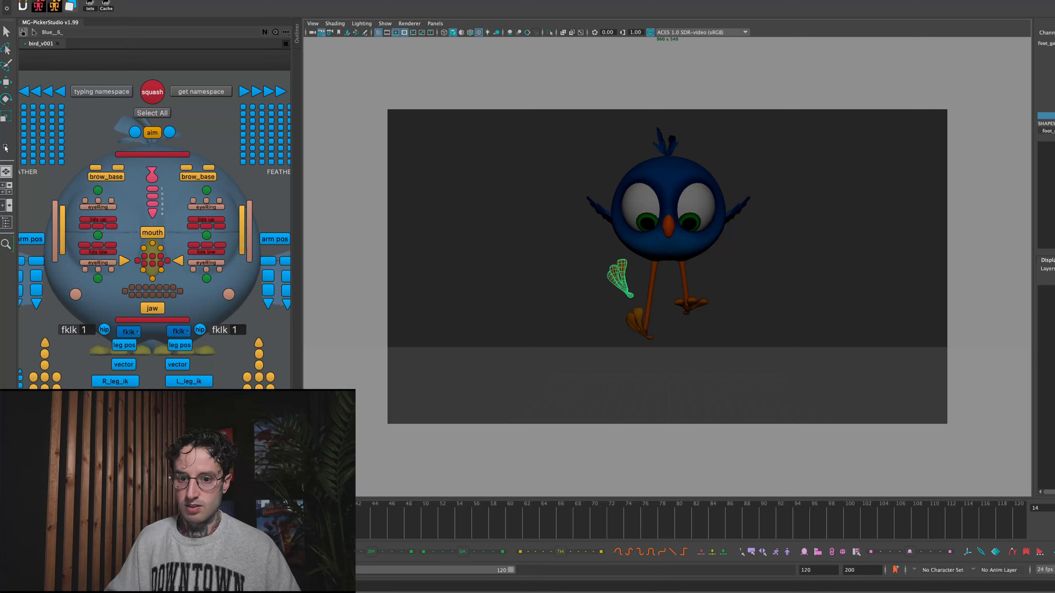
pyautogui.hotkey('alt', '.')
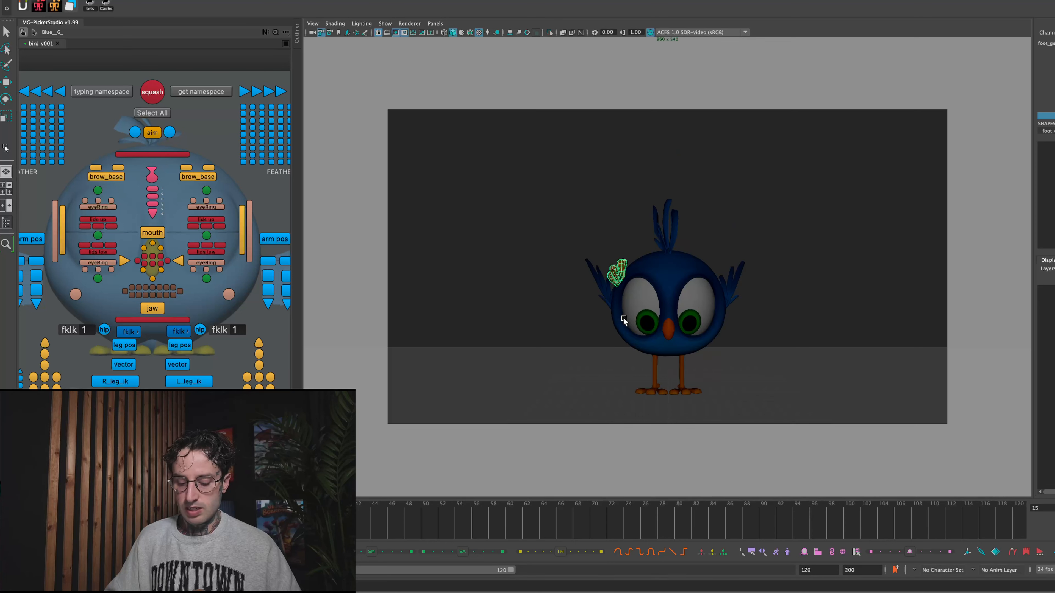
pyautogui.press('w')
pyautogui.moveTo(621, 278); pyautogui.dragTo(648, 382)
# - Unlock the second foot copy's rotate channels and tilt the copy to follow the landing at frame 15
pyautogui.press('e')
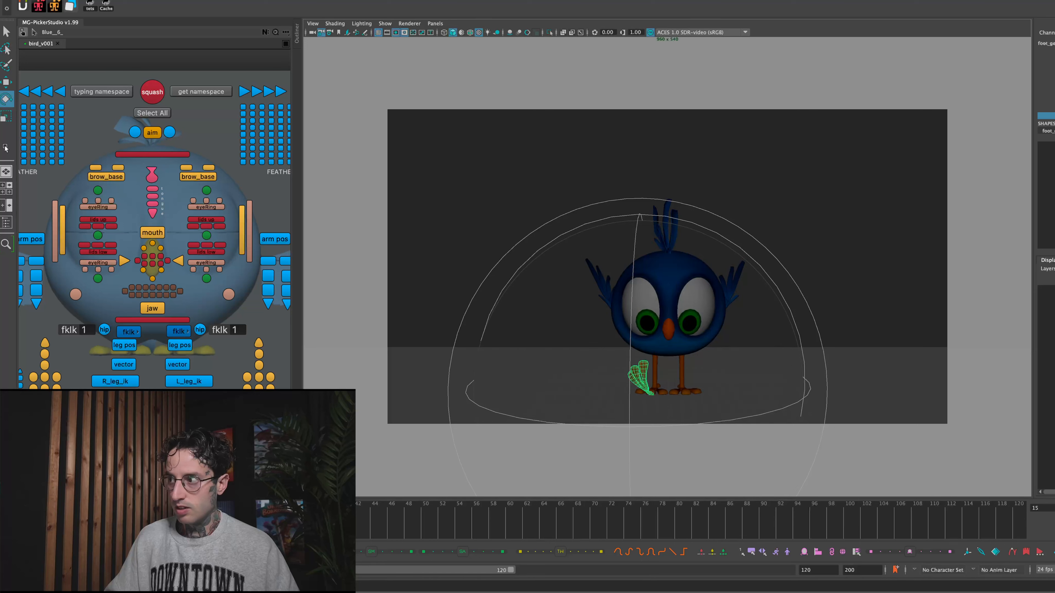
pyautogui.moveTo(1053, 72); pyautogui.dragTo(1052, 87)
pyautogui.rightClick(1053, 89)
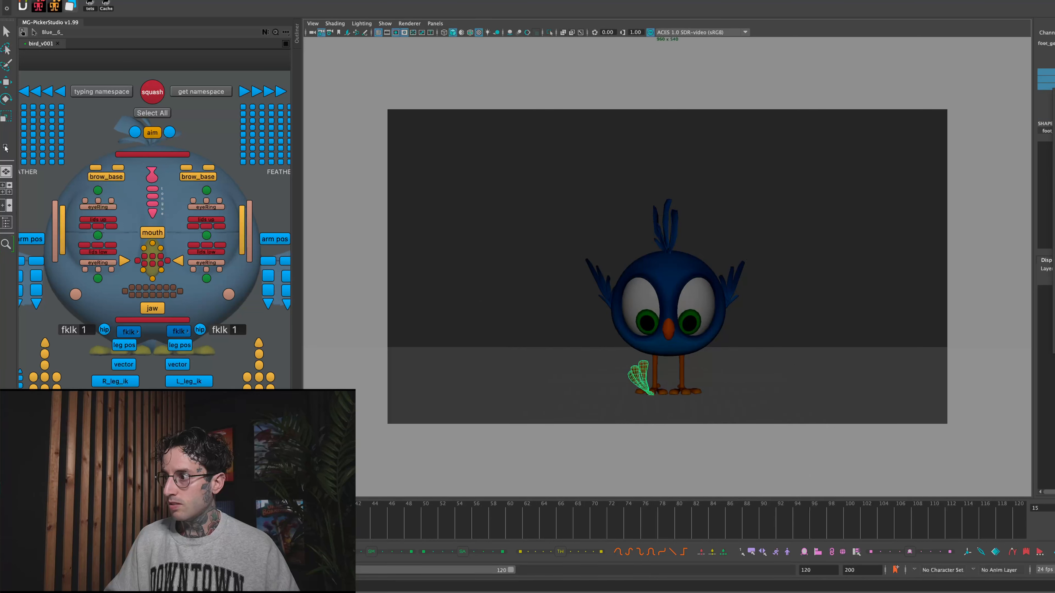
pyautogui.press('e')
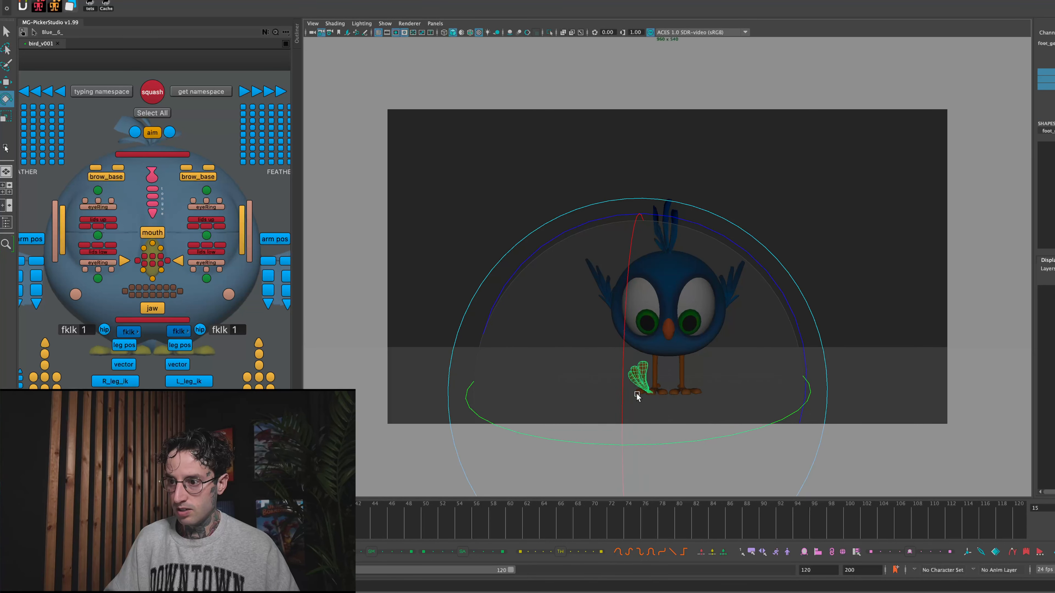
pyautogui.moveTo(632, 414); pyautogui.dragTo(634, 436)
pyautogui.moveTo(631, 370); pyautogui.dragTo(626, 390)
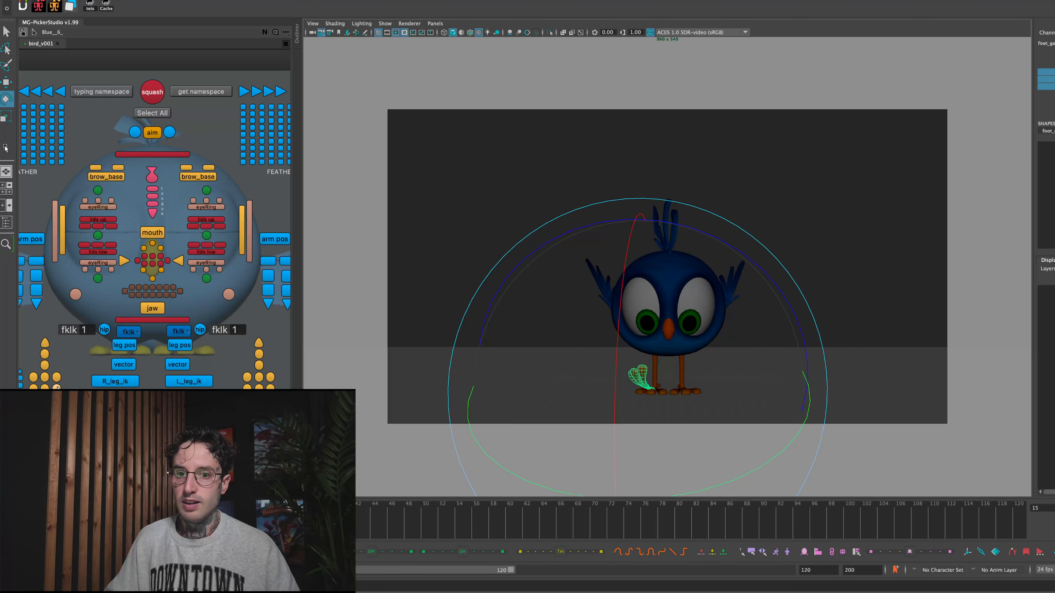
# - Select the right foot's toe controls, rotate them slightly at frame 15 and play the animation to check
pyautogui.moveTo(32, 387); pyautogui.dragTo(61, 409)
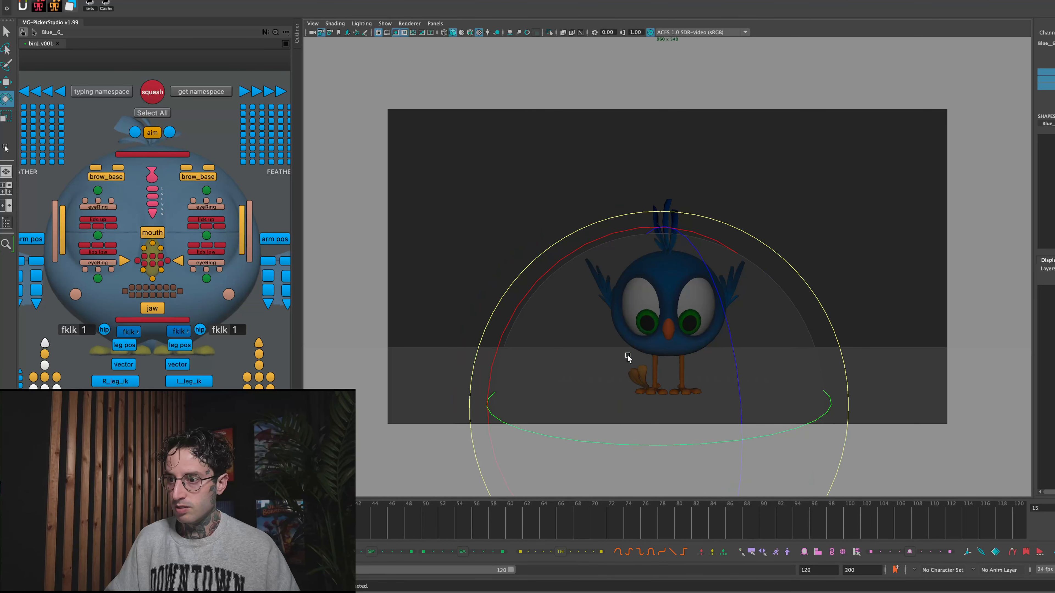
pyautogui.moveTo(744, 364)
pyautogui.mouseDown()
pyautogui.moveTo(731, 285)
pyautogui.moveTo(731, 371)
pyautogui.mouseUp()
pyautogui.hotkey('alt', 'v')
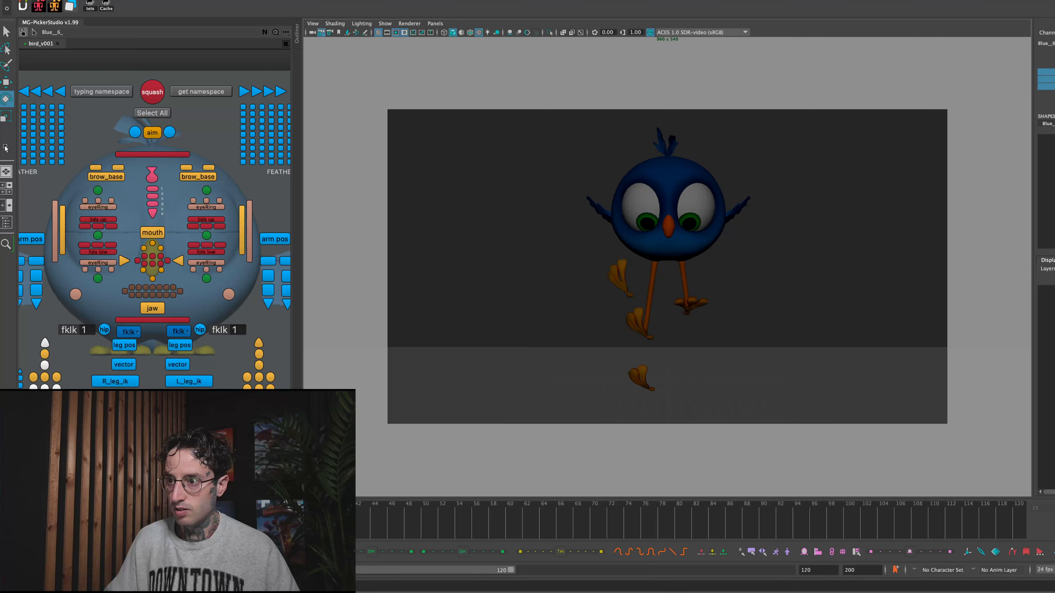
pyautogui.hotkey('alt', 'v')
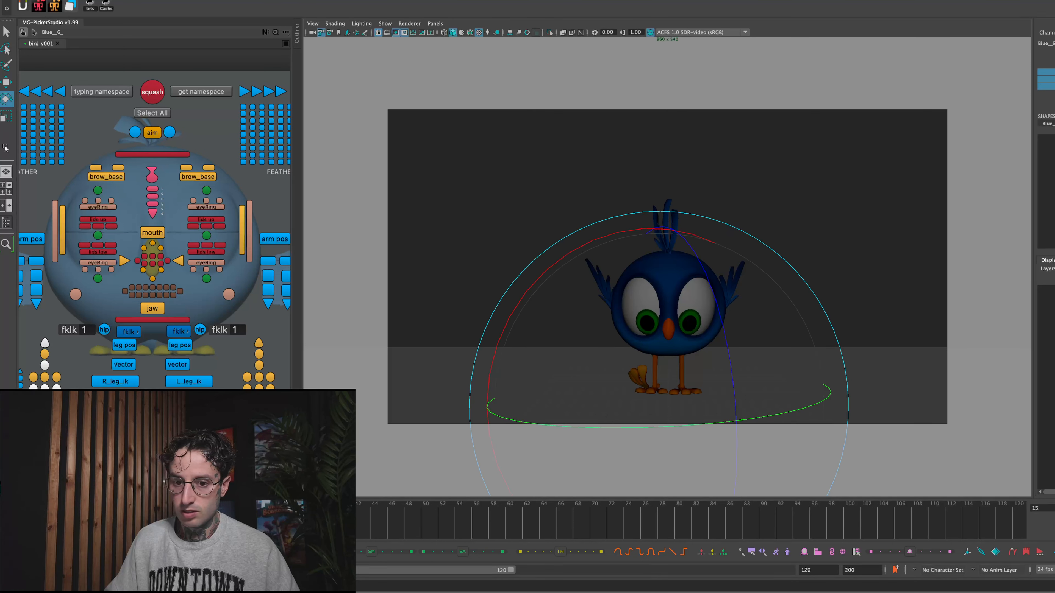
# - Key the second foot copy's visibility so it shows at frame 15 and is hidden at frames 14 and 16
pyautogui.click(534, 233)
pyautogui.click(636, 381)
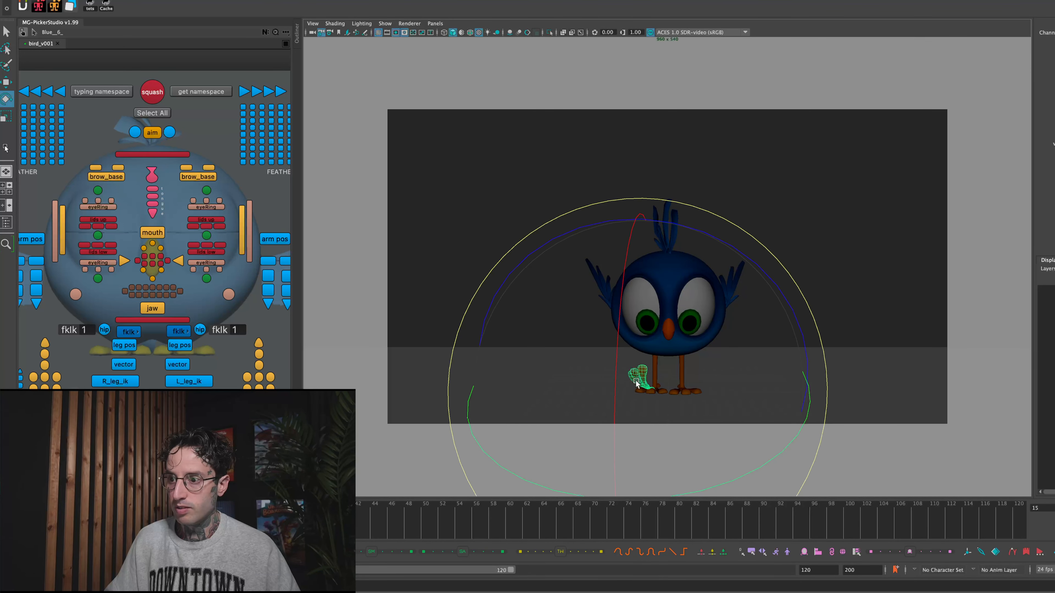
pyautogui.hotkey('alt', ',')
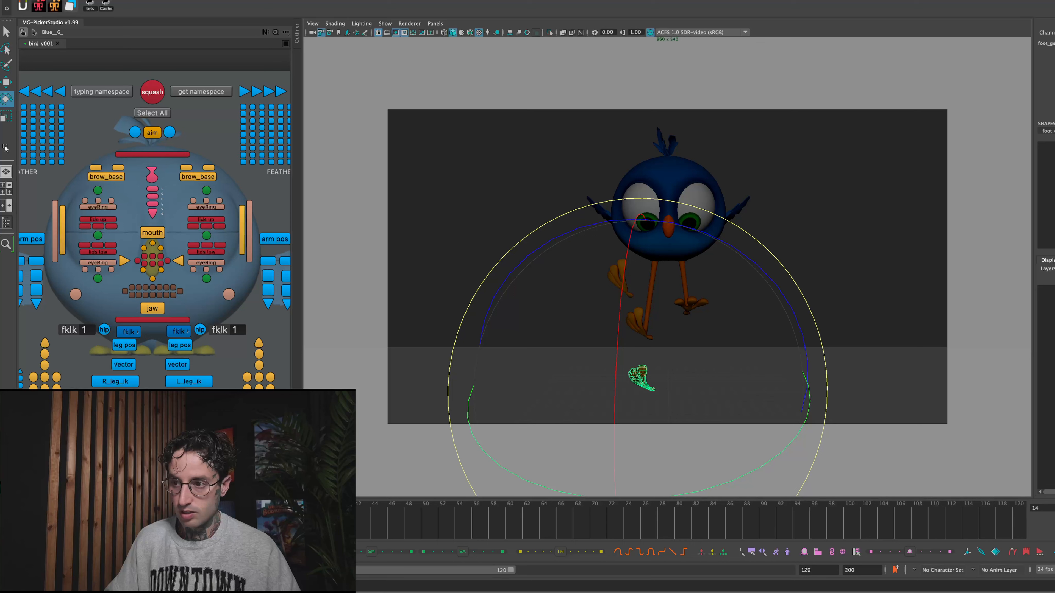
pyautogui.press('q')
pyautogui.click(558, 229)
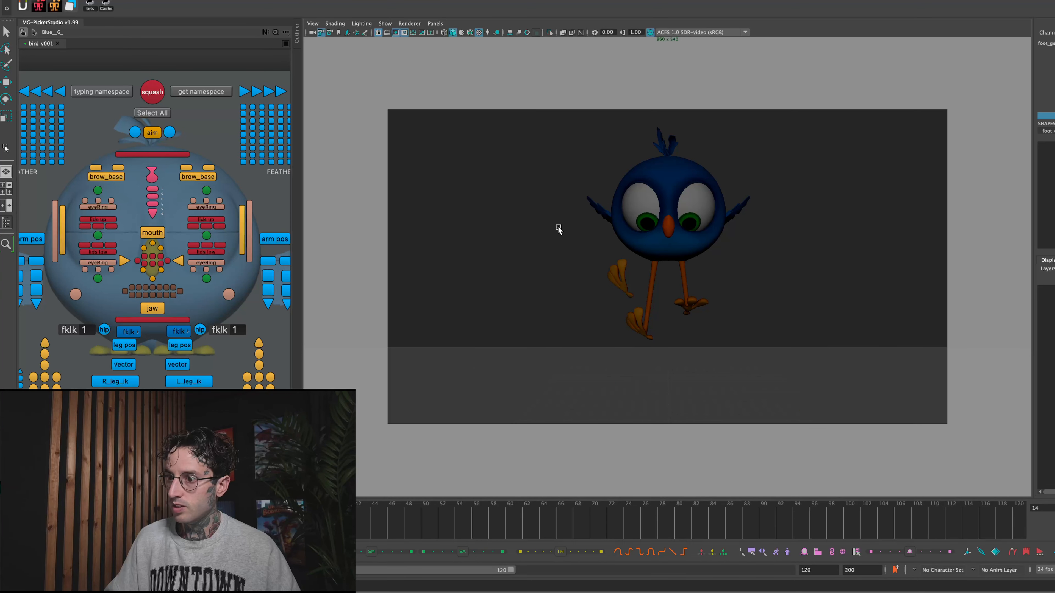
pyautogui.hotkey('alt', '.')
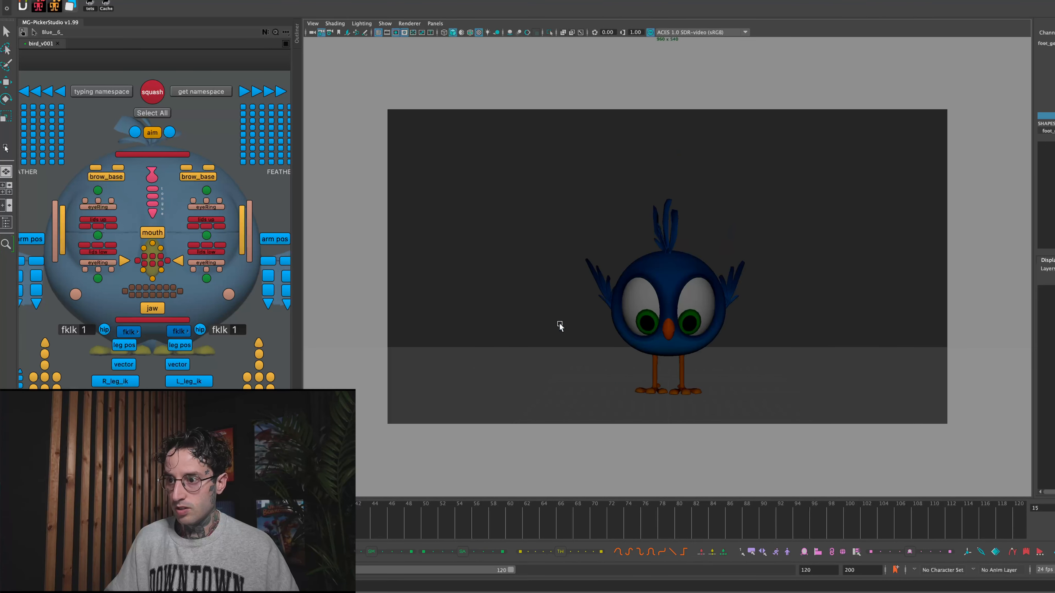
pyautogui.moveTo(668, 299); pyautogui.dragTo(824, 289, button='middle')
pyautogui.hotkey('alt', '.')
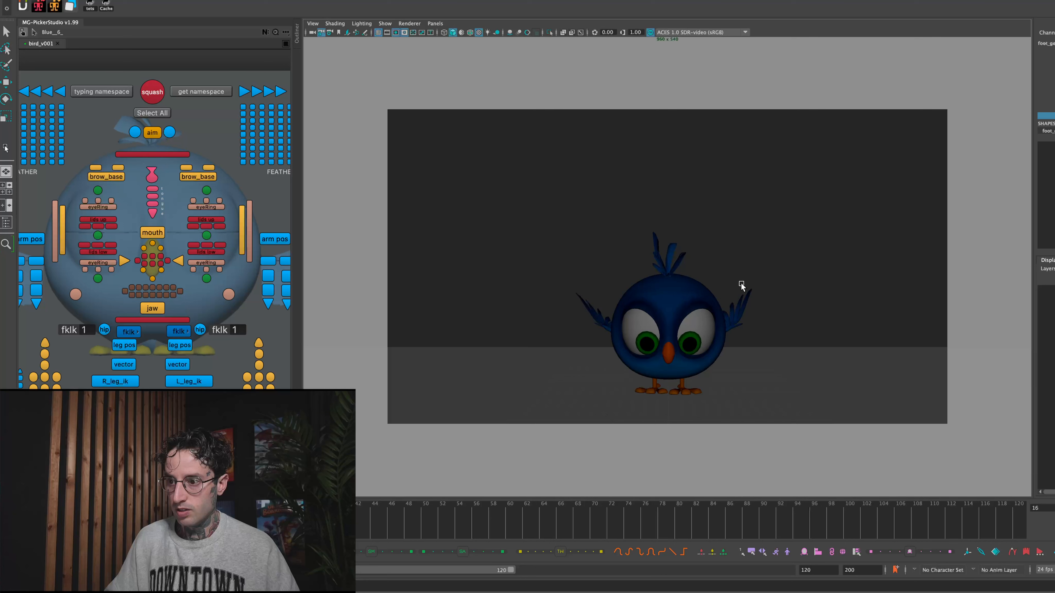
# - Play back the landing with both foot copies, then replay the animation from frame 1
pyautogui.hotkey('alt', 'v')
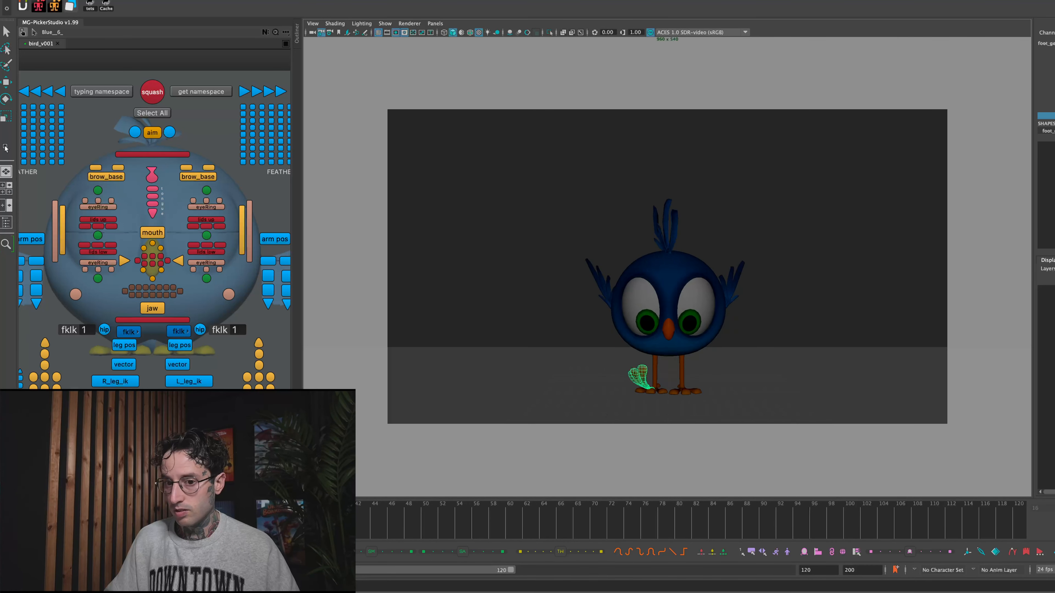
pyautogui.hotkey('alt', 'v')
pyautogui.click(452, 297)
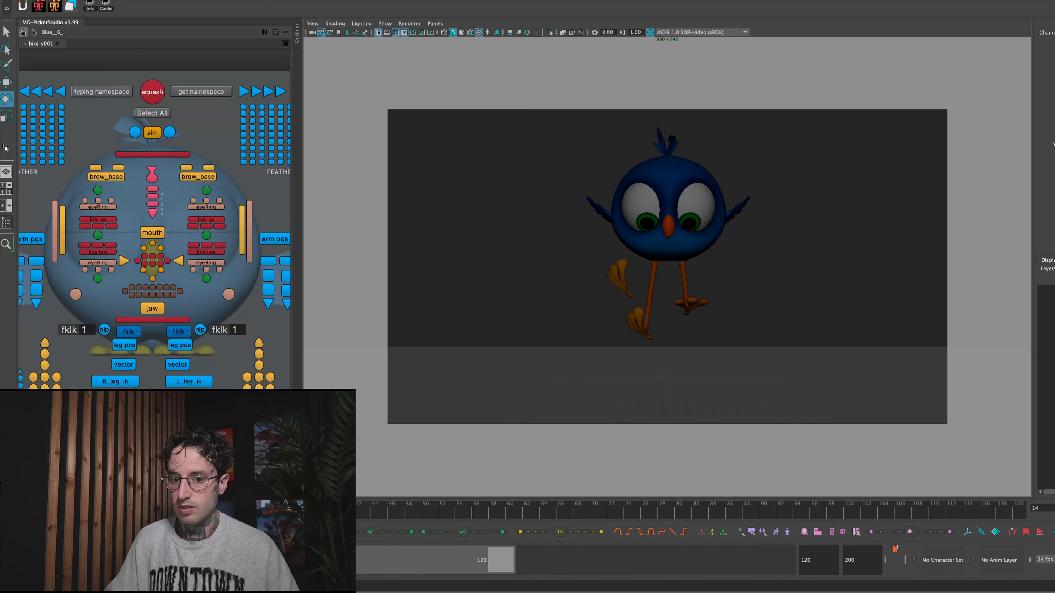
pyautogui.hotkey('alt', 'shift', 'v')
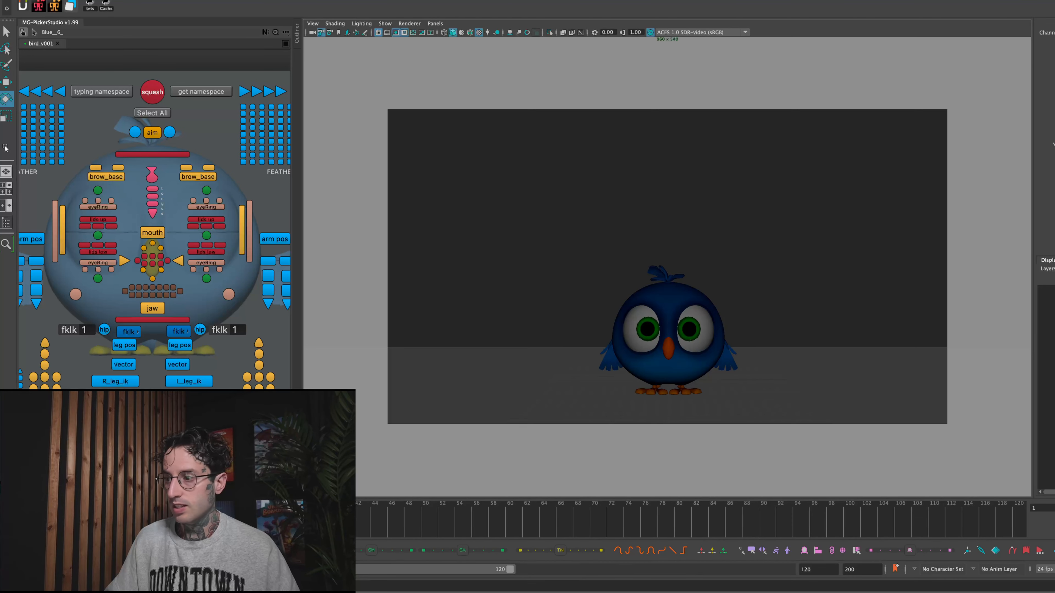
pyautogui.hotkey('alt', 'v')
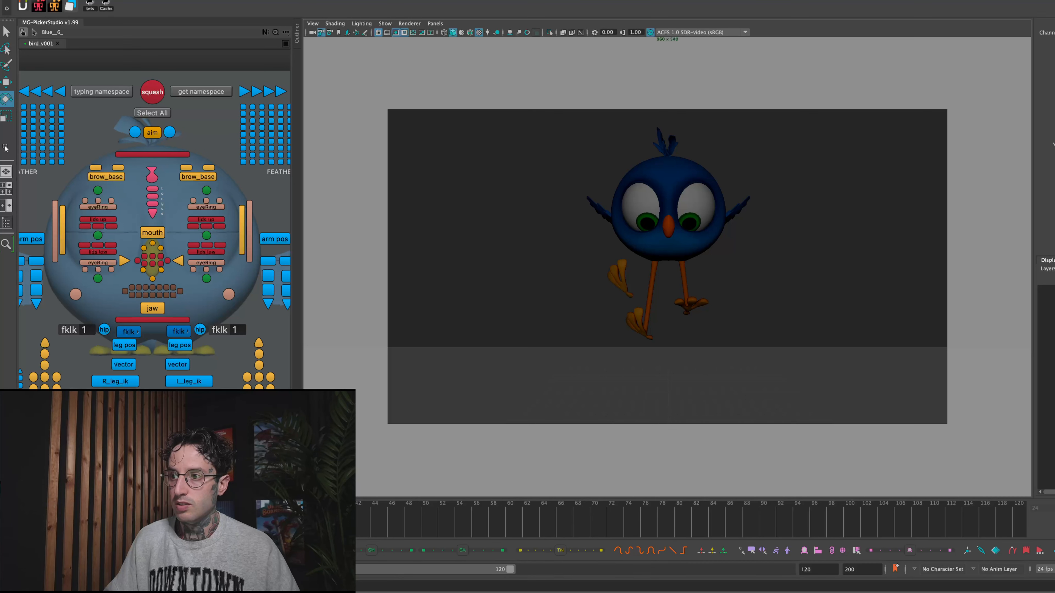
# - Inspect the foot copy at frame 15 and replay the landing animation
pyautogui.moveTo(171, 522); pyautogui.dragTo(130, 521)
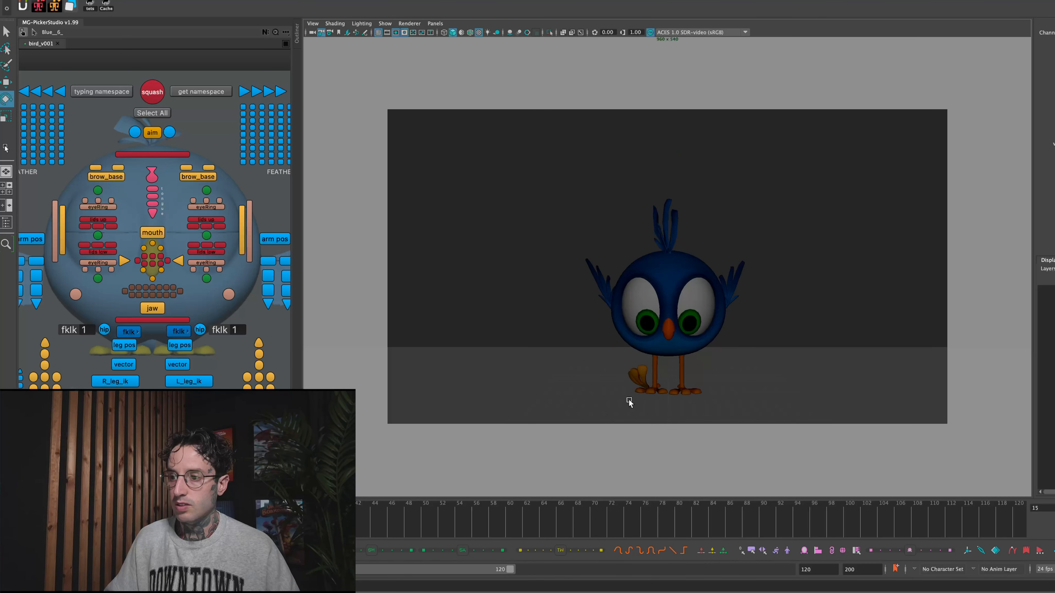
pyautogui.click(638, 376)
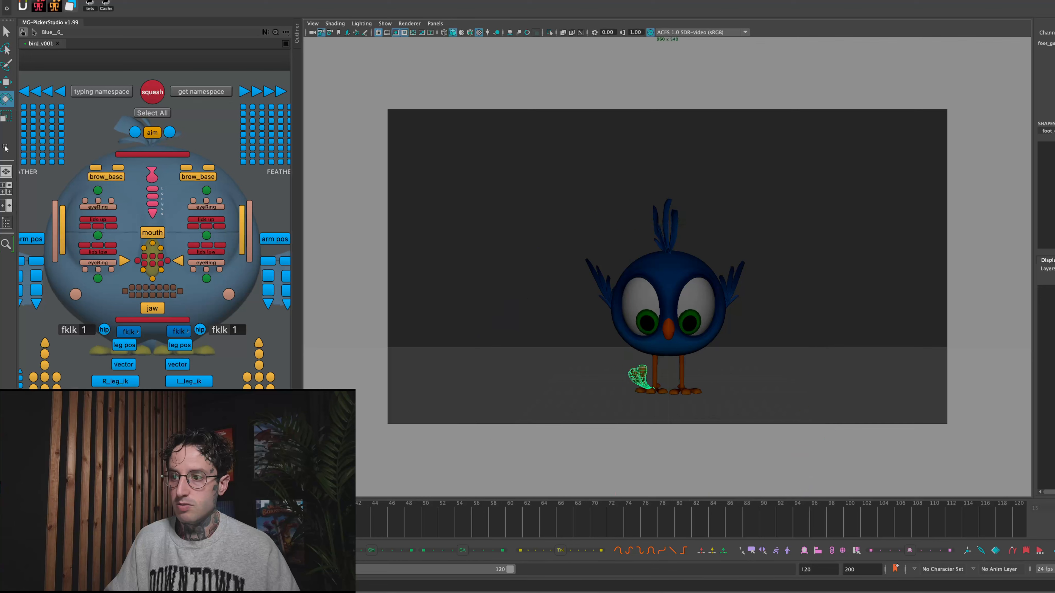
pyautogui.hotkey('alt', 'v')
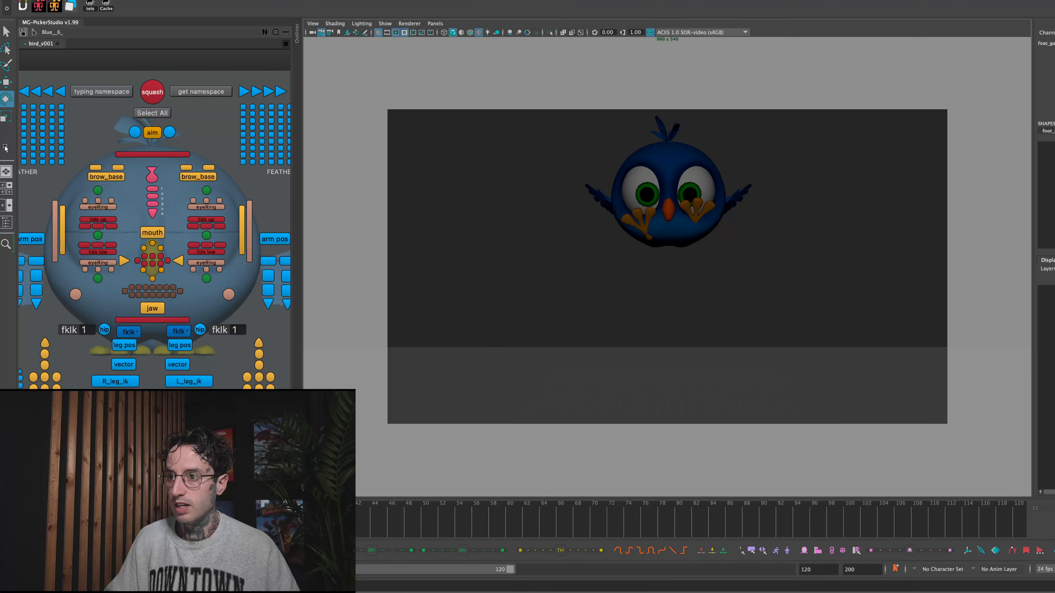
pyautogui.hotkey('alt', 'v')
pyautogui.click(512, 233)
# - Duplicate the right-foot copy at frame 14, free the duplicate's transform channels, and shrink, rotate and place it above the first copy
pyautogui.click(624, 263)
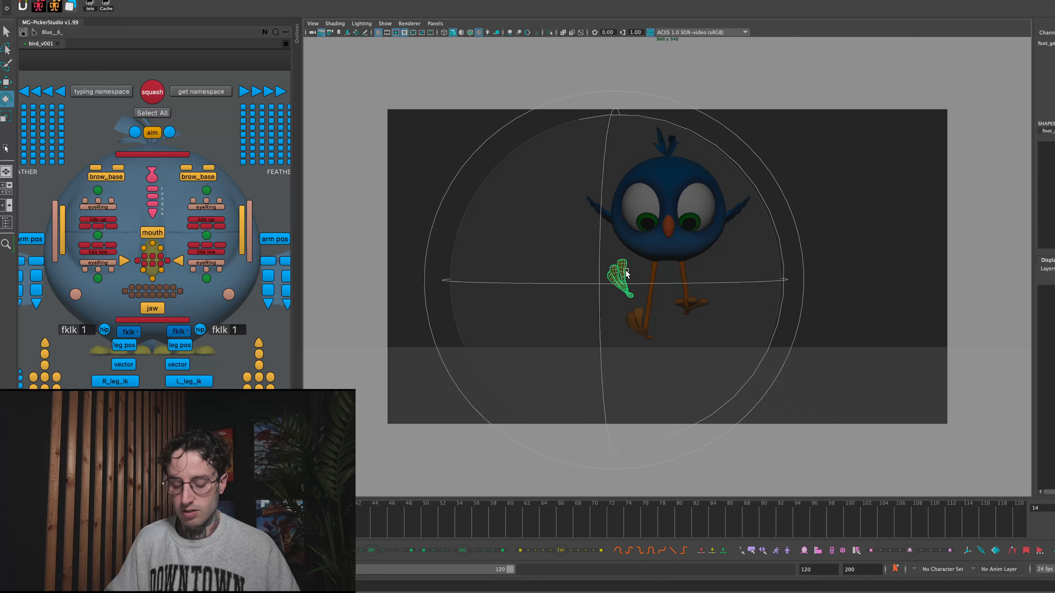
pyautogui.press('w')
pyautogui.press('e')
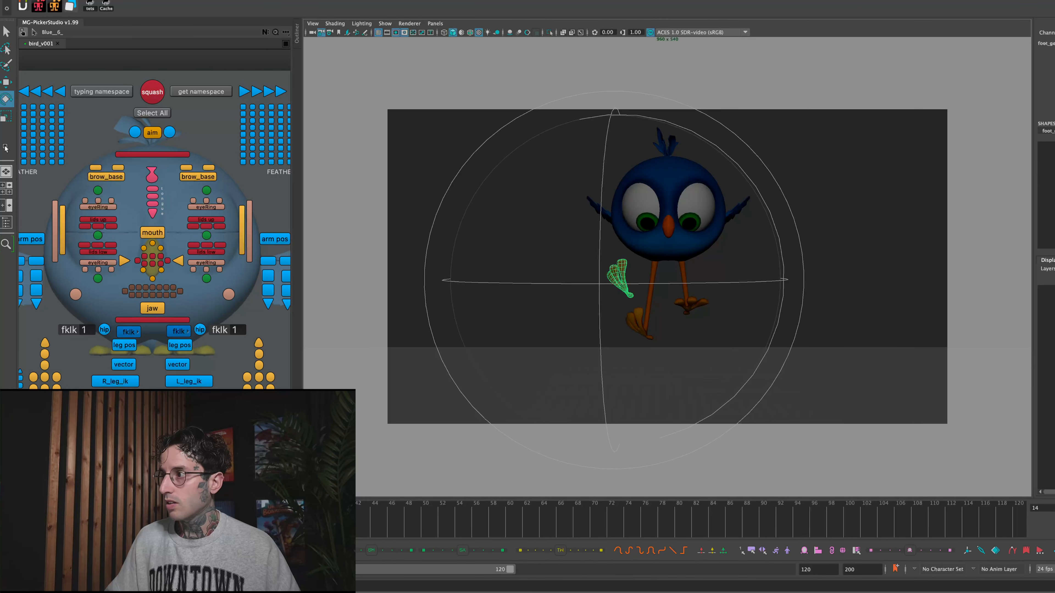
pyautogui.moveTo(1052, 72); pyautogui.dragTo(1052, 109)
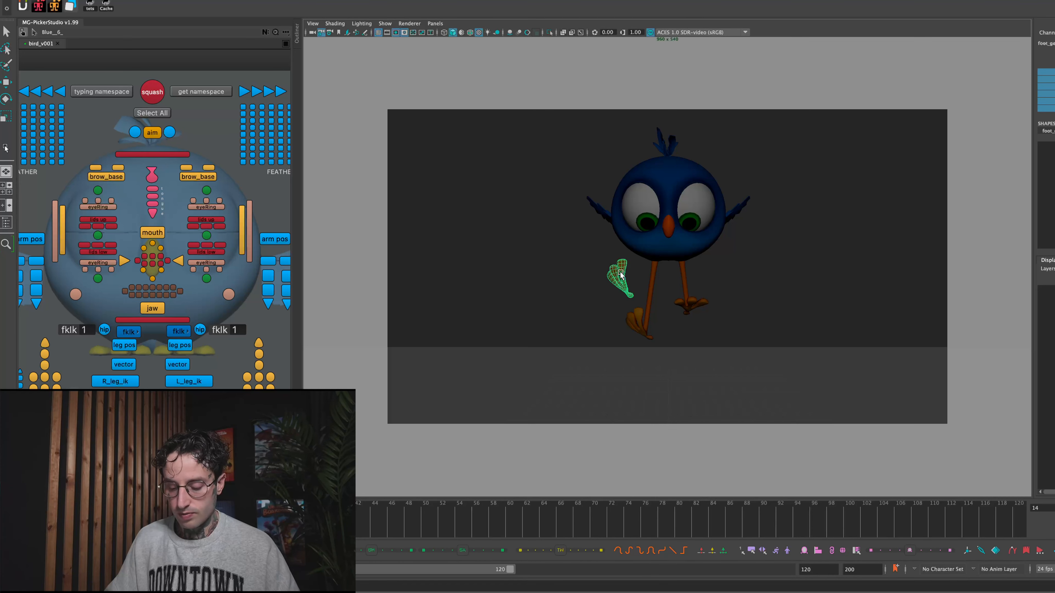
pyautogui.press('e')
pyautogui.moveTo(629, 327); pyautogui.dragTo(577, 244)
pyautogui.press('r')
pyautogui.moveTo(620, 280); pyautogui.dragTo(709, 191)
pyautogui.press('w')
pyautogui.press('e')
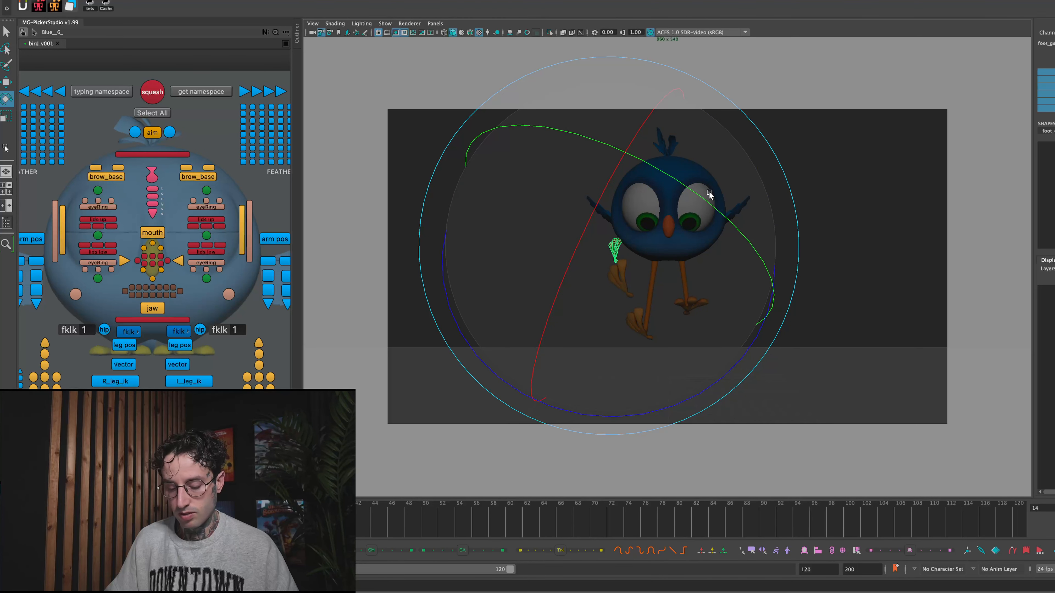
# - At frame 13, move the new foot copy just beneath the bird's right foot and adjust its channel values
pyautogui.hotkey('alt', ',')
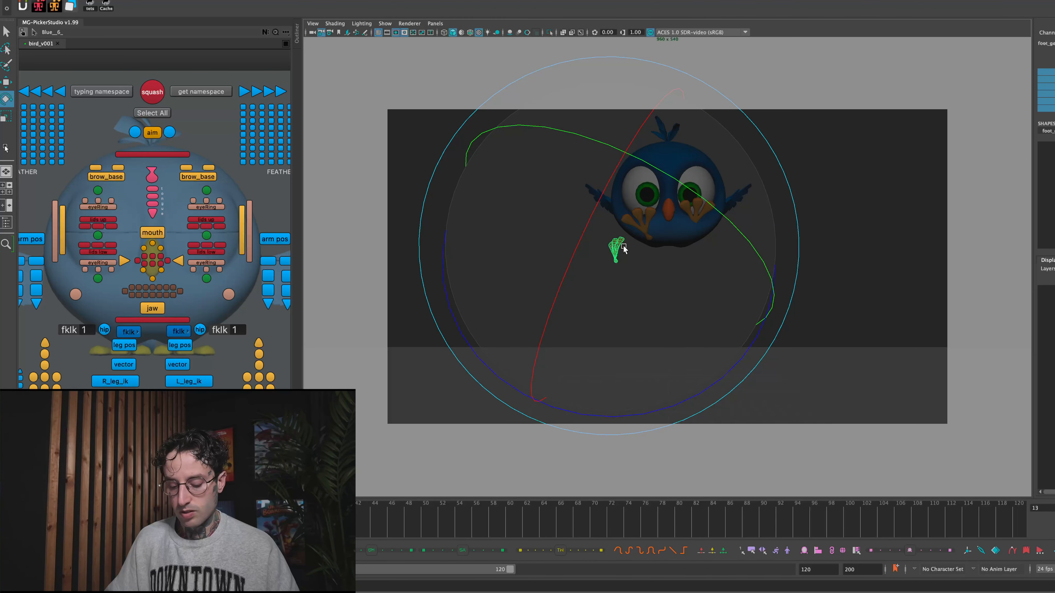
pyautogui.press('w')
pyautogui.moveTo(625, 248)
pyautogui.mouseDown()
pyautogui.moveTo(654, 251)
pyautogui.moveTo(627, 249)
pyautogui.mouseUp()
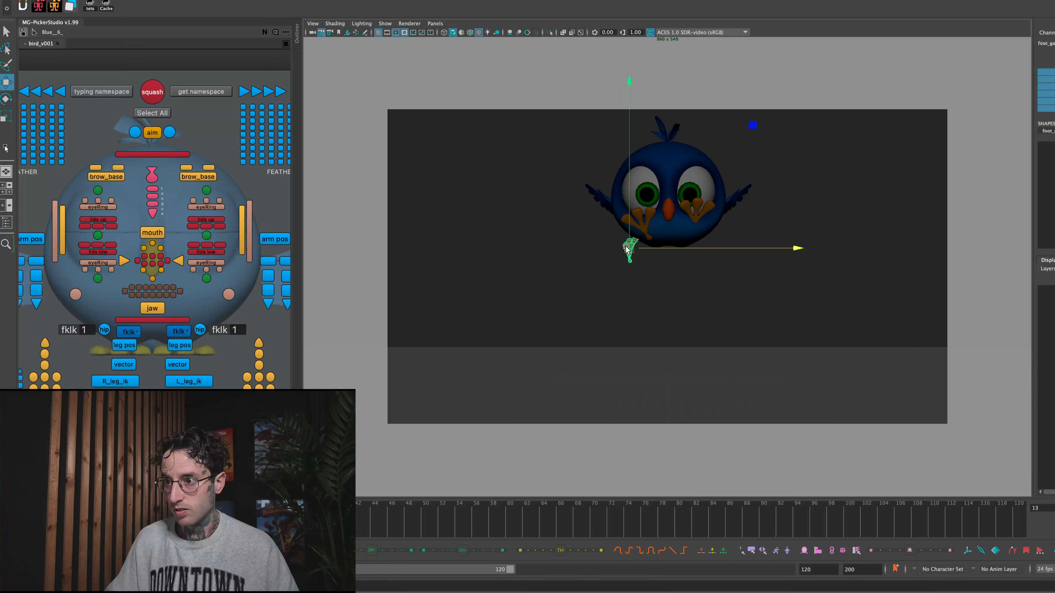
pyautogui.moveTo(1051, 94); pyautogui.dragTo(1051, 109)
pyautogui.moveTo(906, 154); pyautogui.dragTo(876, 169, button='middle')
# - At frame 14, adjust the upper foot copy's channel values so it sits in front of the bird's body
pyautogui.hotkey('alt', ',')
pyautogui.hotkey('alt', '.')
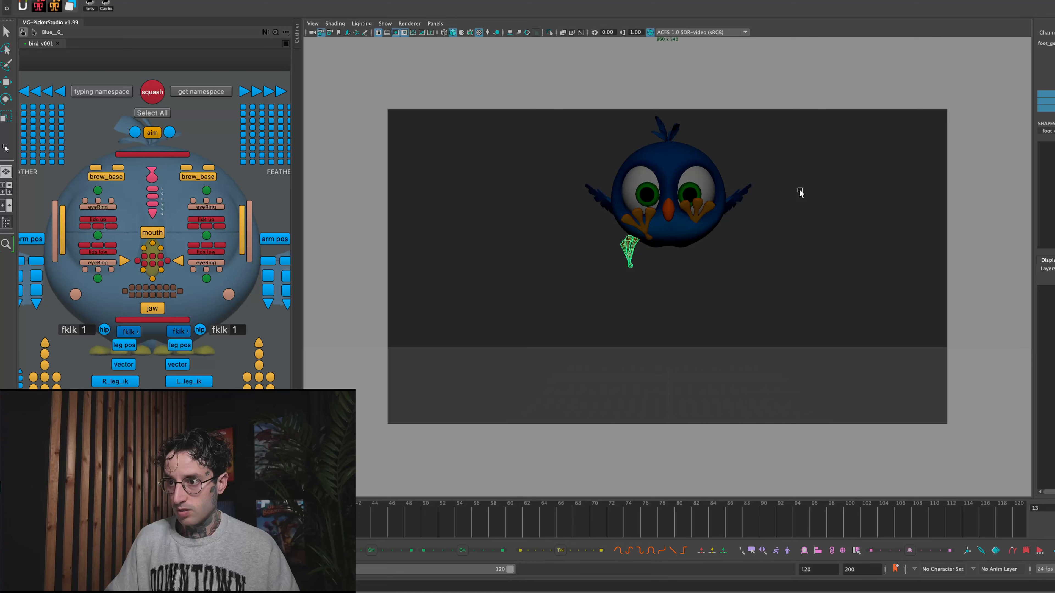
pyautogui.hotkey('alt', '.')
pyautogui.press('w')
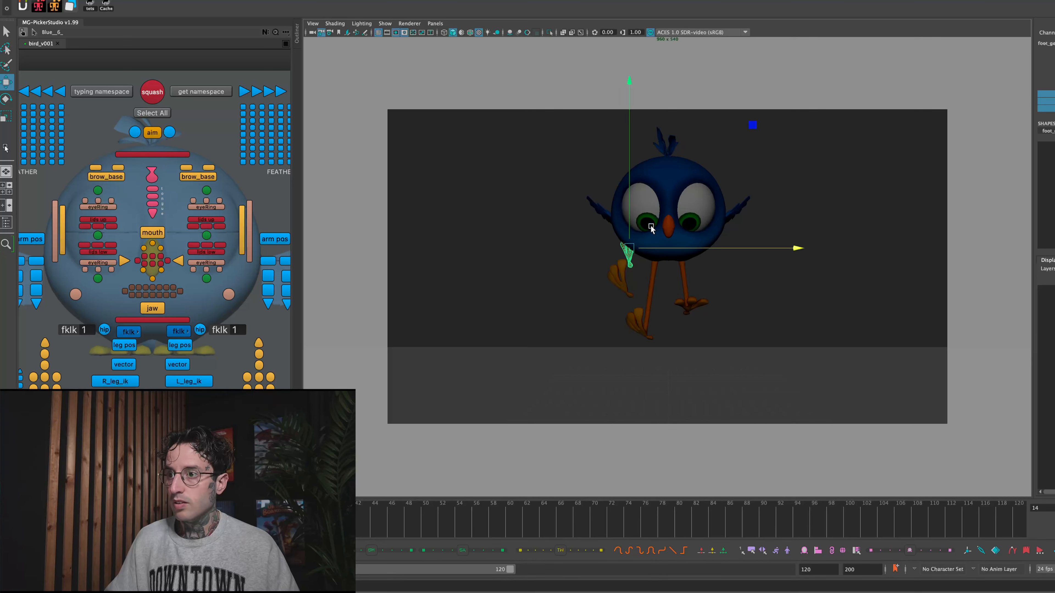
pyautogui.click(1047, 65)
pyautogui.moveTo(913, 104)
pyautogui.mouseDown(button='middle')
pyautogui.moveTo(897, 119)
pyautogui.moveTo(919, 114)
pyautogui.mouseUp(button='middle')
pyautogui.moveTo(791, 128); pyautogui.dragTo(830, 134, button='middle')
pyautogui.moveTo(955, 119); pyautogui.dragTo(957, 119, button='middle')
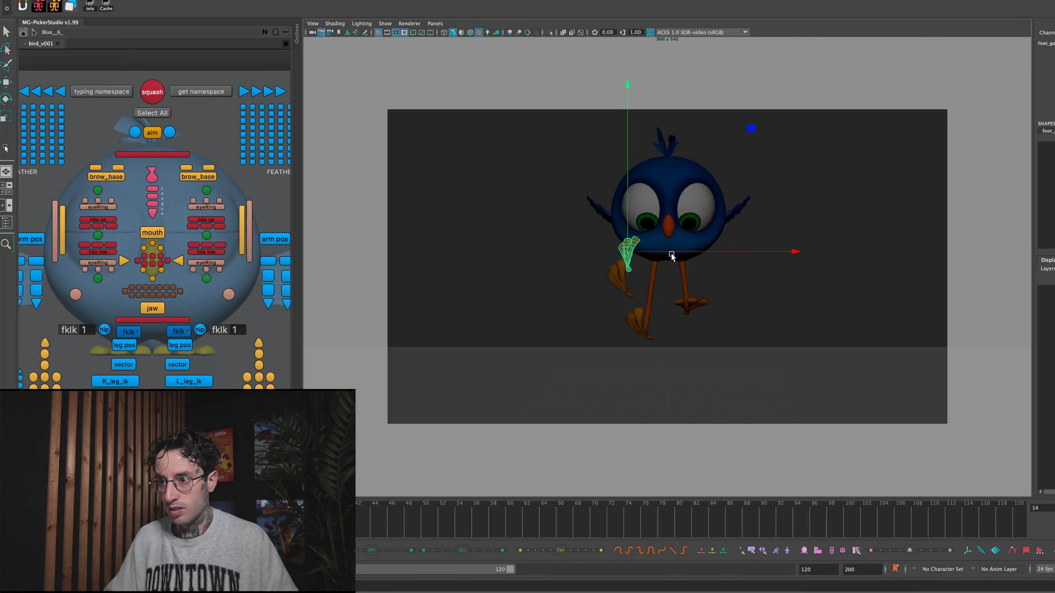
# - Rotate the upper foot copy and nudge it slightly outward at frame 14 to follow the landing arc
pyautogui.press('e')
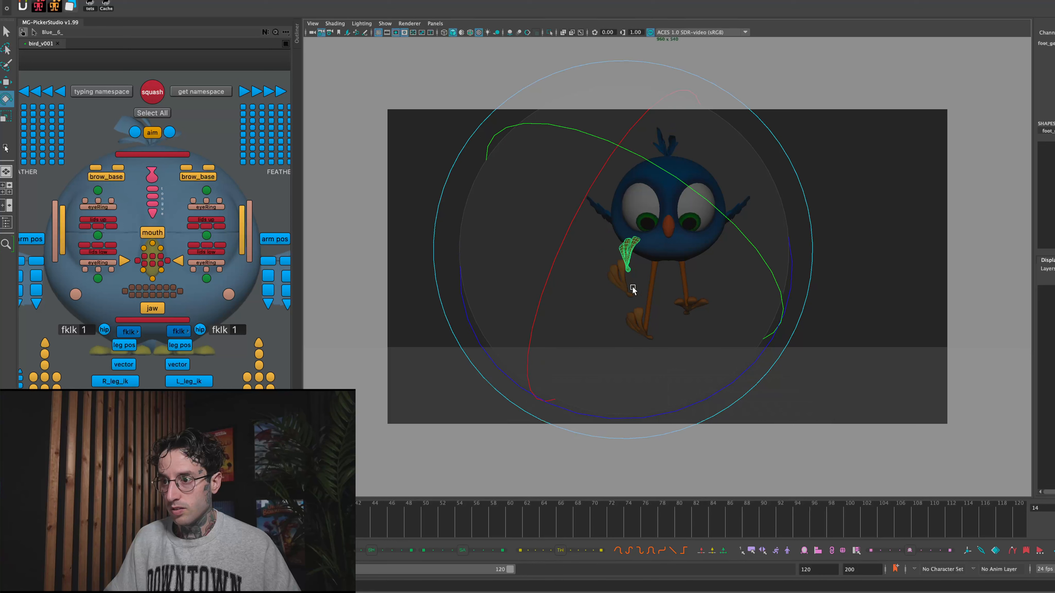
pyautogui.press('w')
pyautogui.moveTo(629, 262); pyautogui.dragTo(625, 261)
pyautogui.click(809, 204)
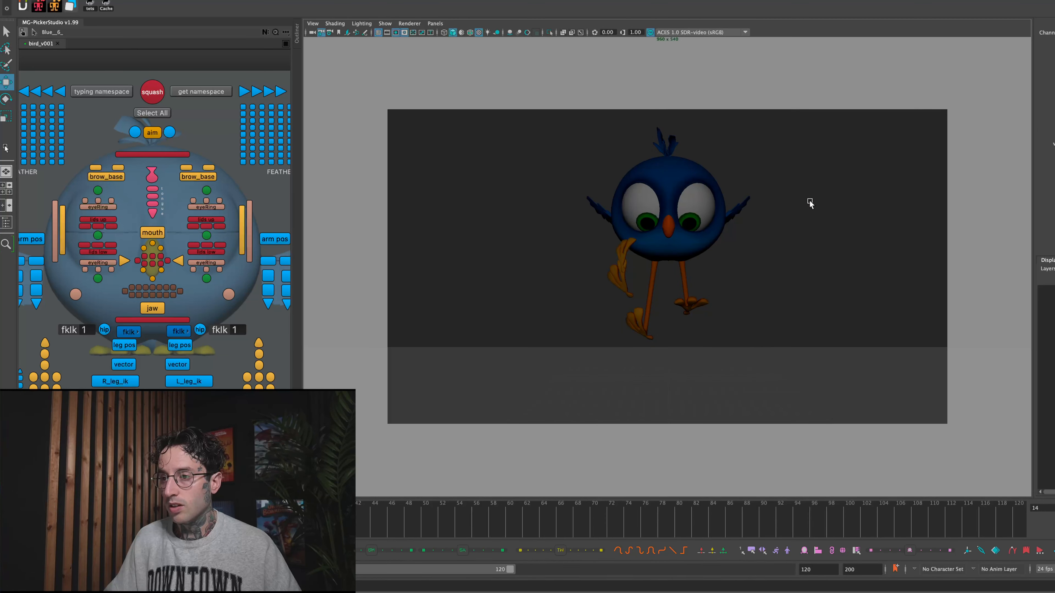
# - Step through the frames around 12 to 15 to compare the upper foot copy with the real foot's path
pyautogui.click(623, 267)
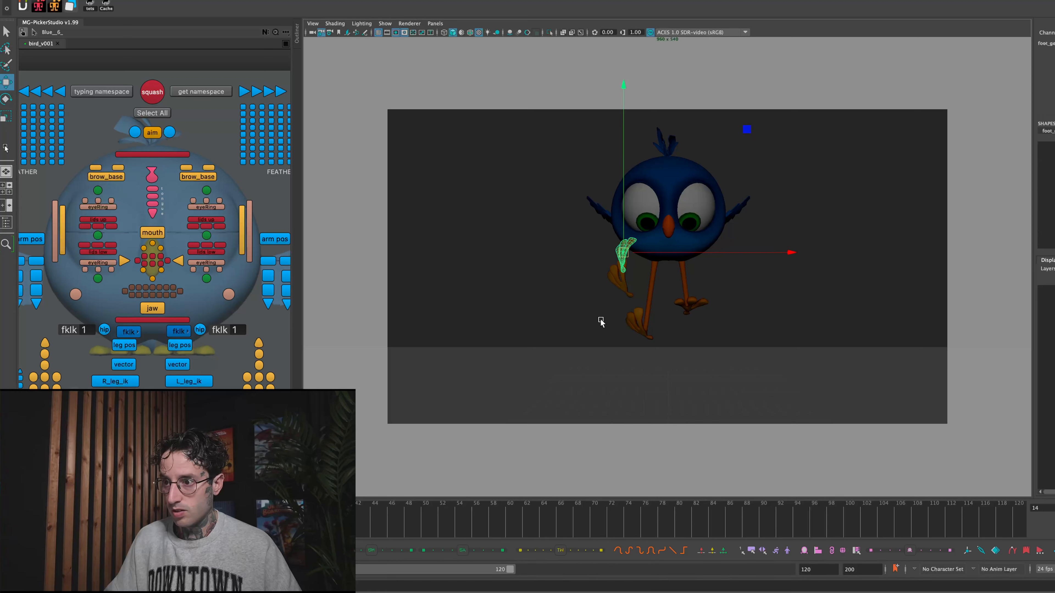
pyautogui.click(627, 294)
pyautogui.click(627, 248)
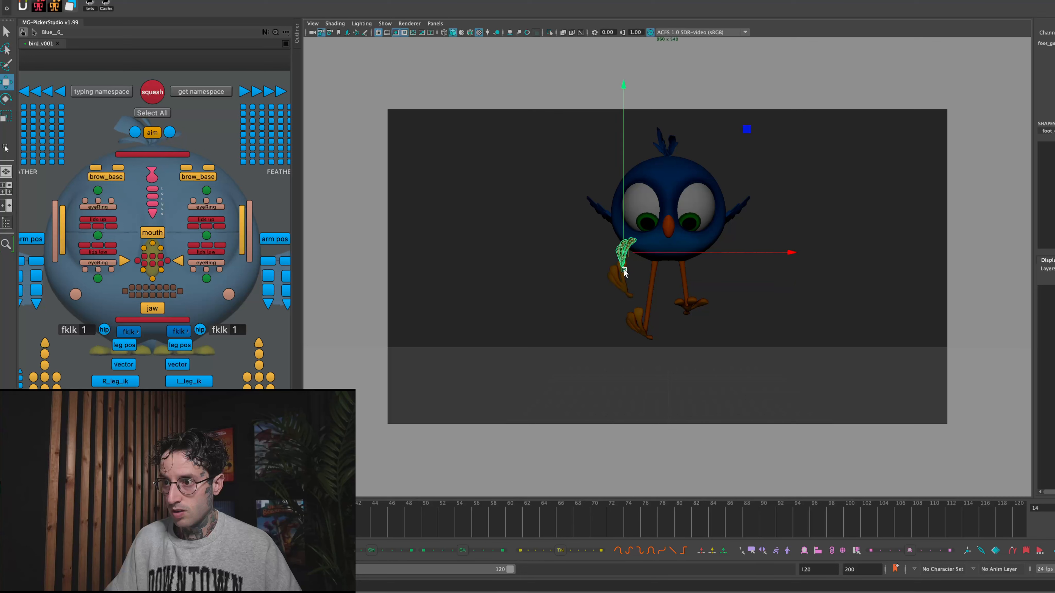
pyautogui.hotkey('alt', ',')
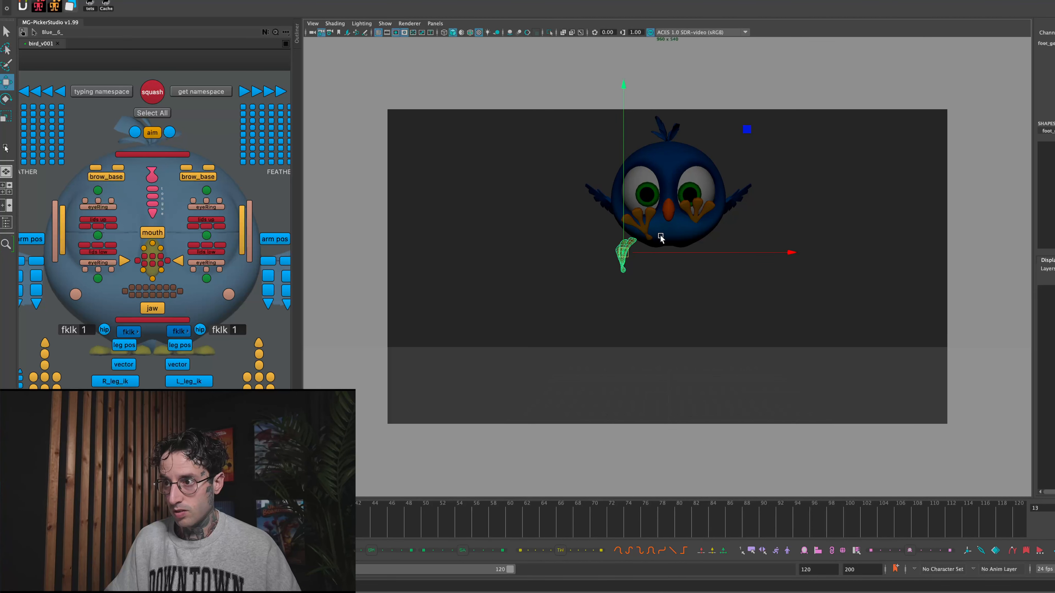
pyautogui.hotkey('alt', ',')
pyautogui.hotkey('alt', ',')
pyautogui.hotkey('alt', ',')
pyautogui.hotkey('alt', ',')
pyautogui.hotkey('alt', '.')
pyautogui.hotkey('alt', '.')
pyautogui.hotkey('alt', '.')
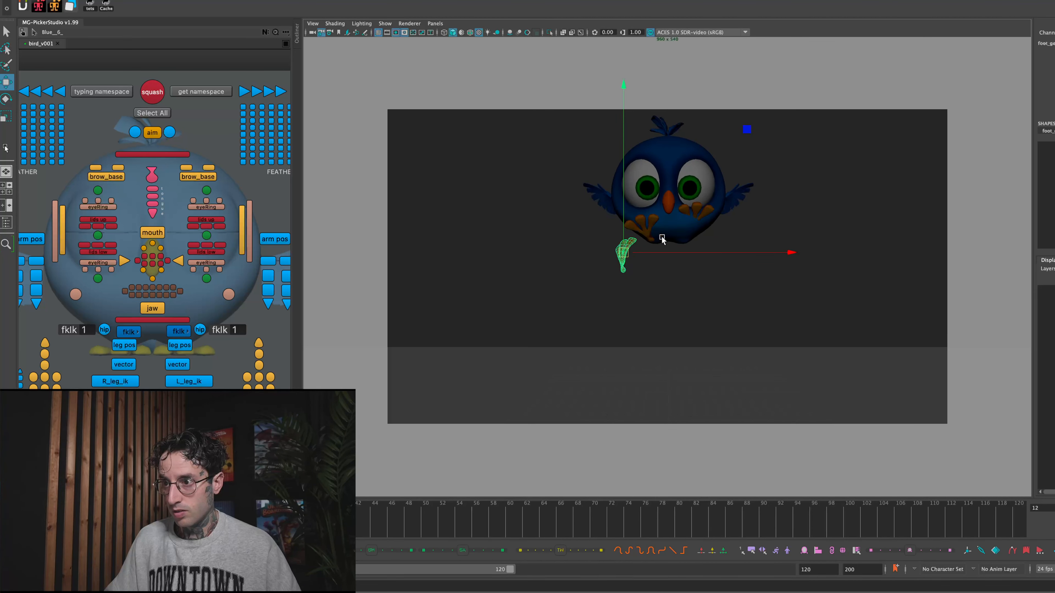
pyautogui.hotkey('alt', '.')
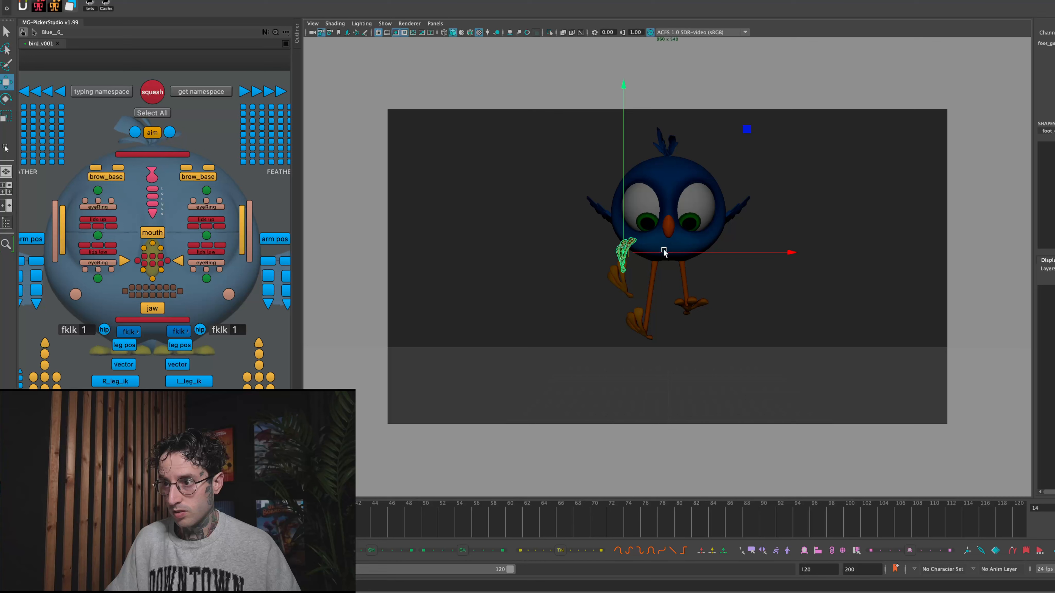
pyautogui.hotkey('alt', '.')
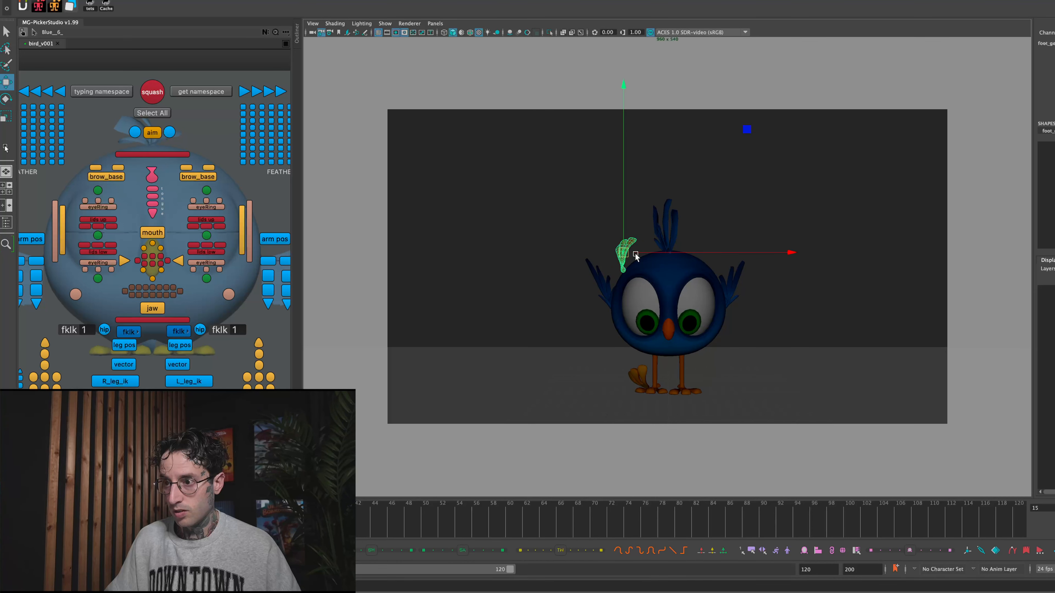
pyautogui.hotkey('alt', ',')
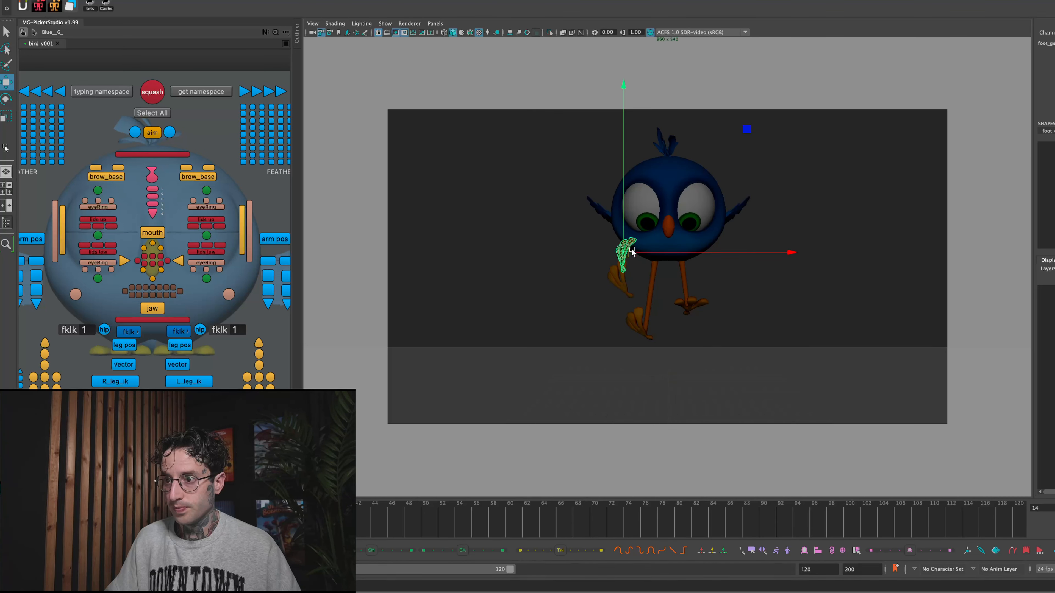
# - Scale the upper foot copy down and raise it slightly above the middle copy at frame 14
pyautogui.press('r')
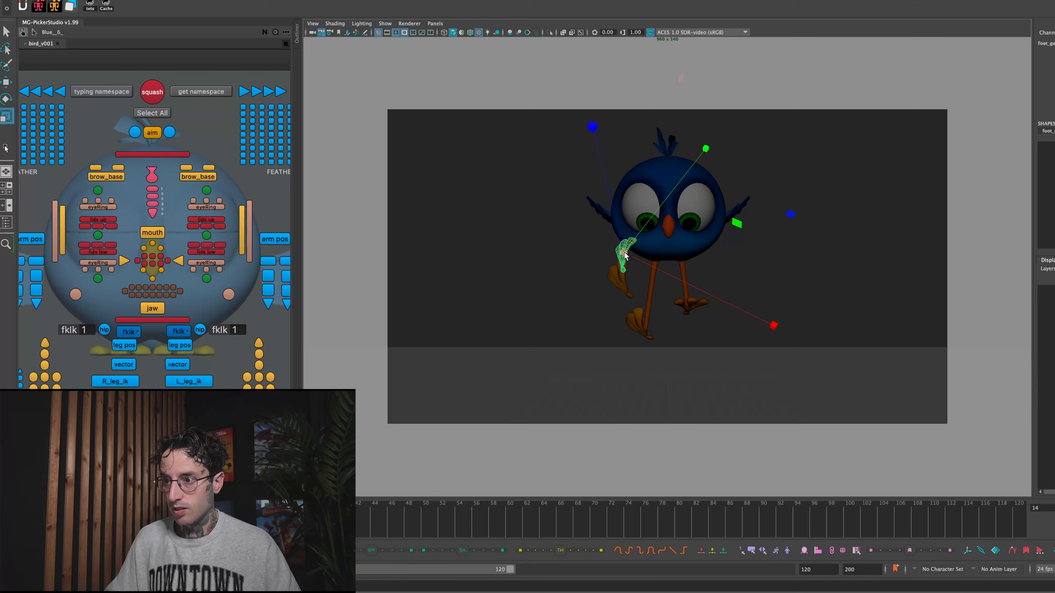
pyautogui.press('w')
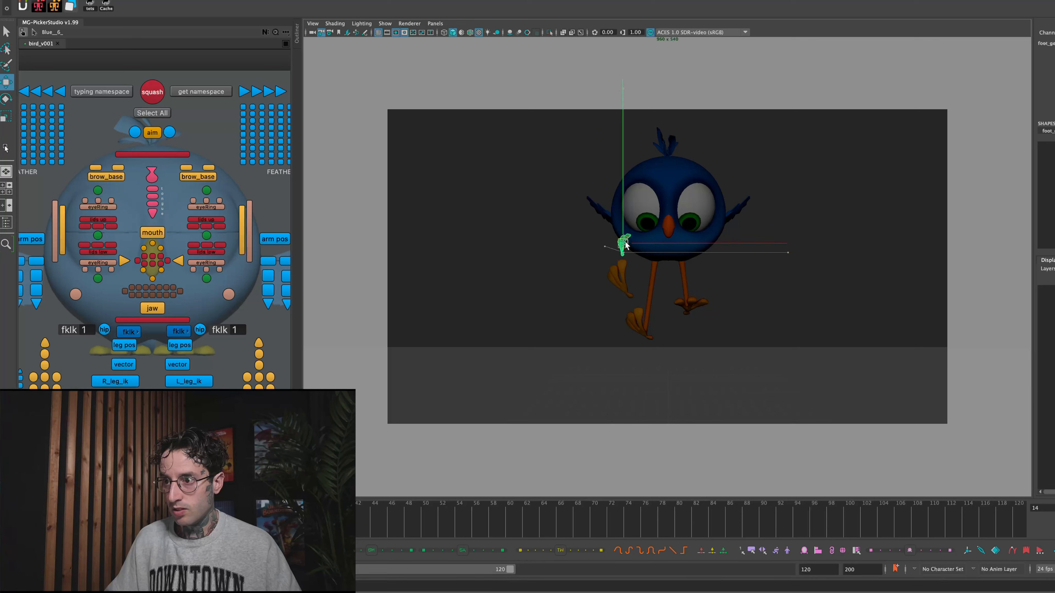
pyautogui.click(586, 271)
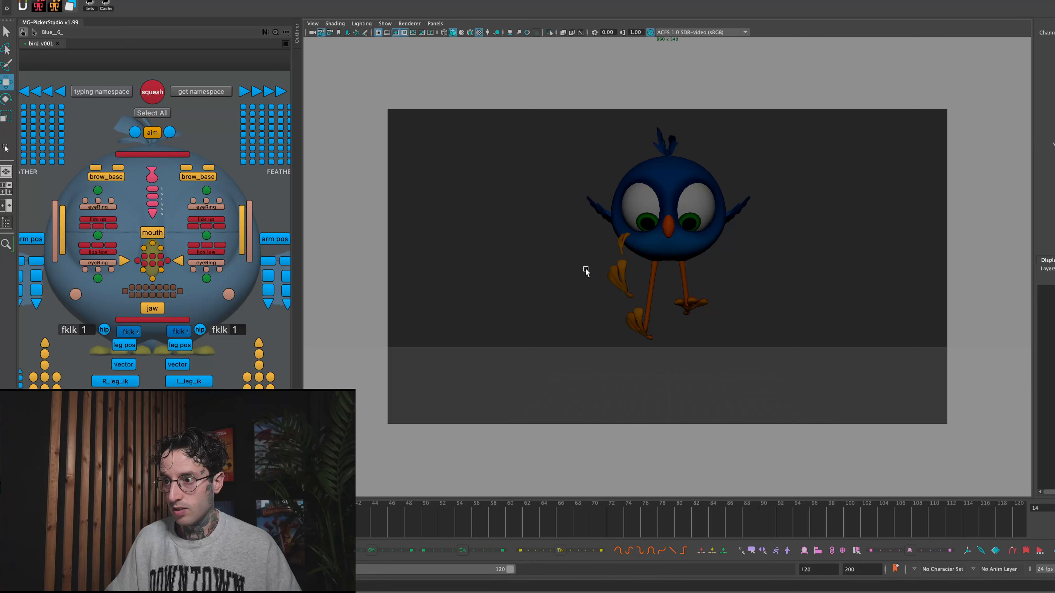
# - Duplicate the middle foot copy and lower the duplicate toward the ground, comparing its position at frames 14 and 15
pyautogui.click(623, 243)
pyautogui.moveTo(623, 243); pyautogui.dragTo(623, 299)
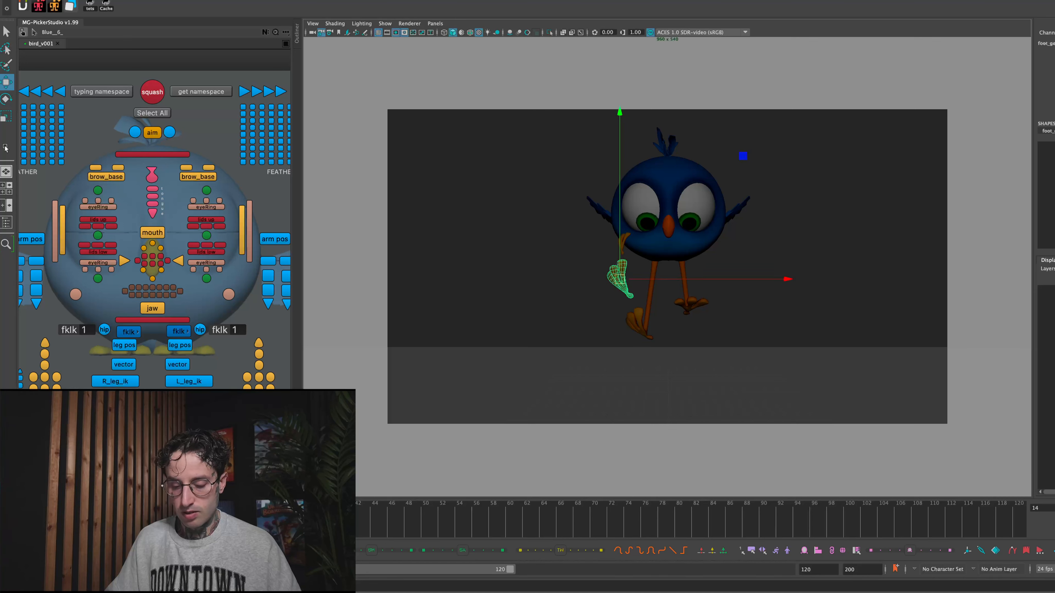
pyautogui.hotkey('alt', '.')
pyautogui.moveTo(618, 284); pyautogui.dragTo(616, 341)
pyautogui.hotkey('alt', ',')
pyautogui.hotkey('alt', '.')
pyautogui.hotkey('alt', ',')
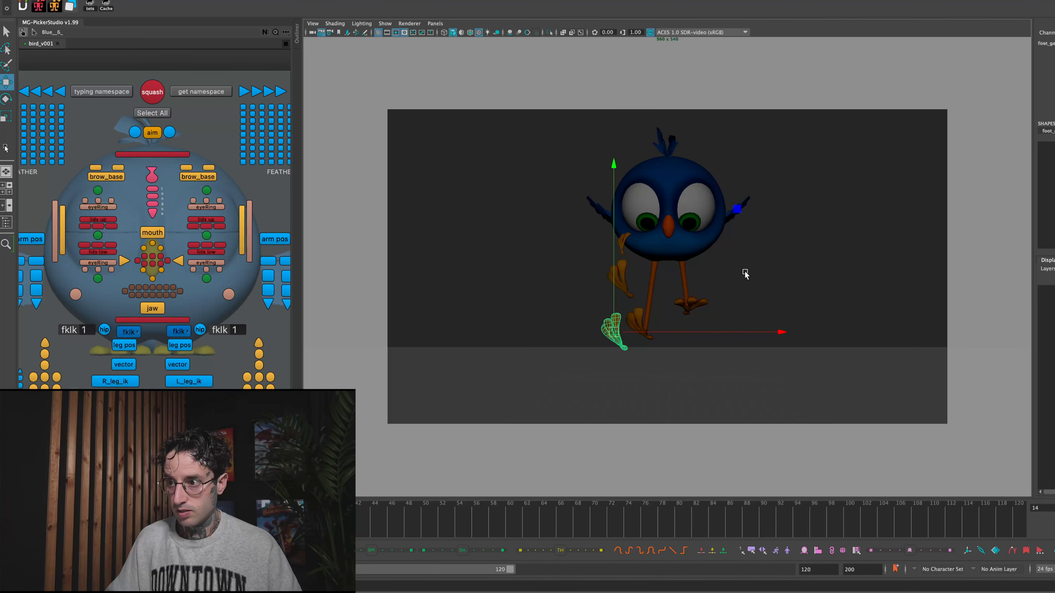
# - At frame 15, move and rotate the new foot copy so it trails just above the existing landing copy
pyautogui.hotkey('alt', '.')
pyautogui.moveTo(622, 341)
pyautogui.mouseDown()
pyautogui.moveTo(636, 353)
pyautogui.moveTo(623, 341)
pyautogui.mouseUp()
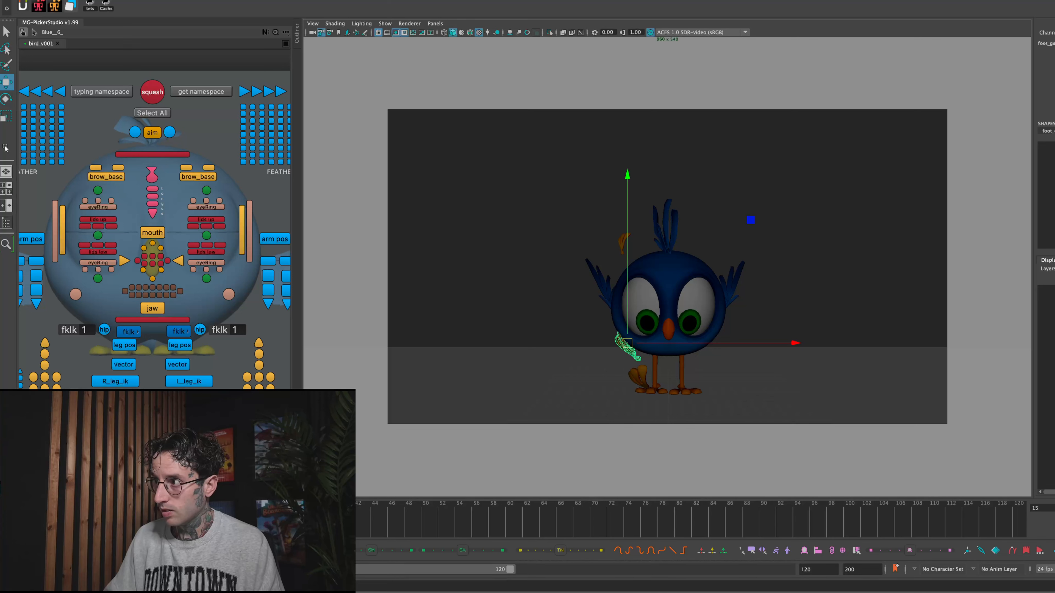
pyautogui.press('Return')
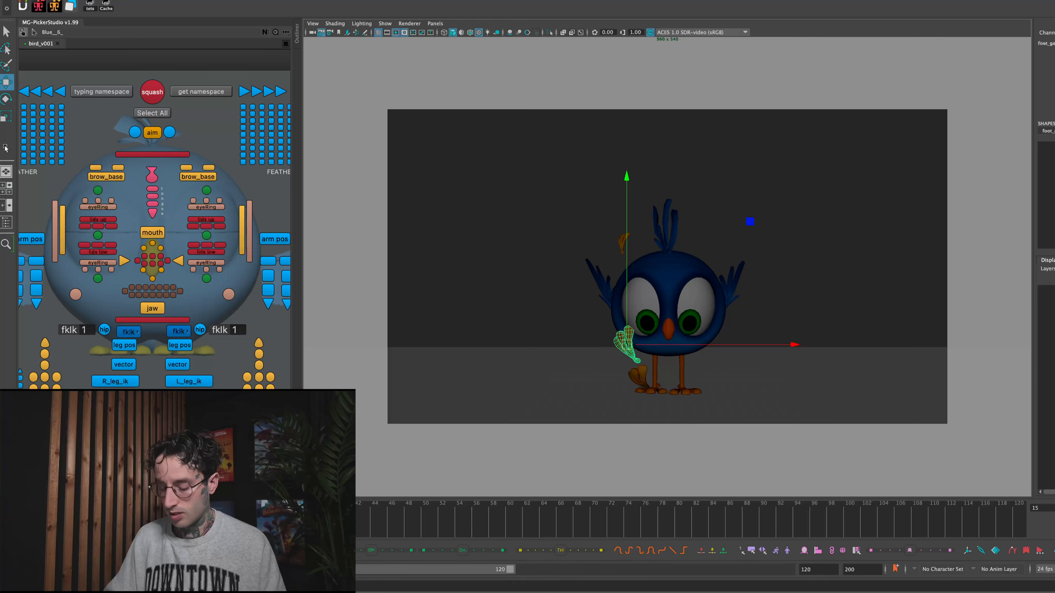
pyautogui.press('Return')
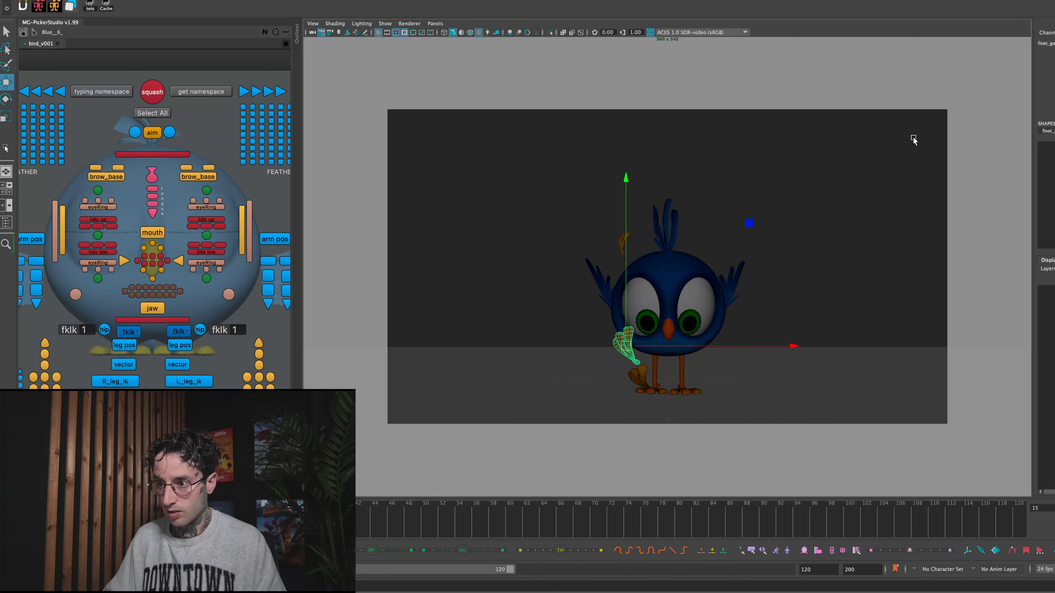
pyautogui.click(795, 196)
# - Try freeing the lowest foot copy's channels and shrinking it close to the right foot at frame 15
pyautogui.click(640, 373)
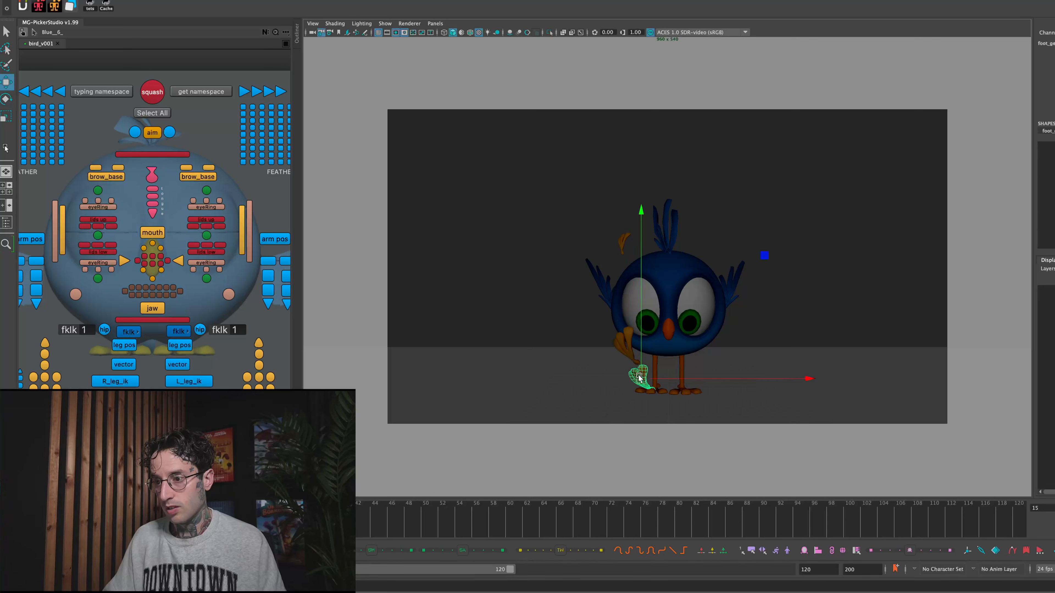
pyautogui.press('r')
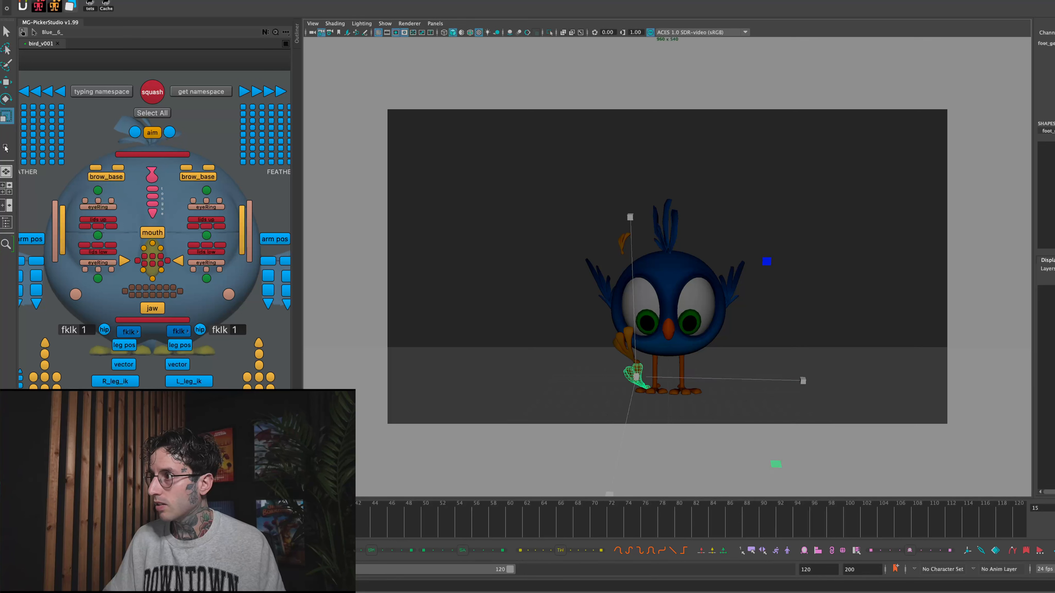
pyautogui.moveTo(1053, 87); pyautogui.dragTo(1053, 109)
pyautogui.rightClick(1053, 108)
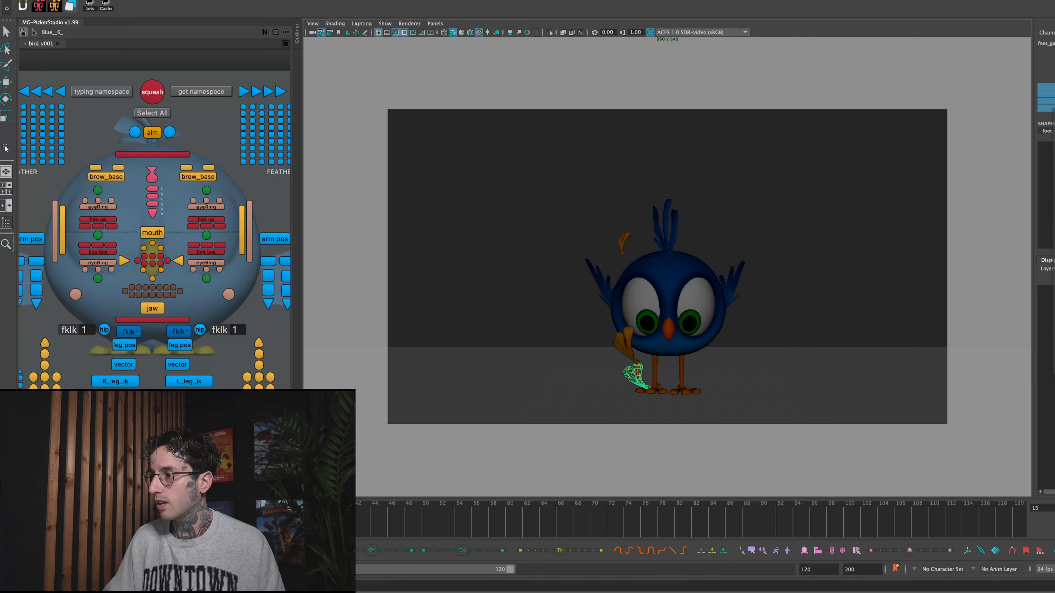
pyautogui.press('r')
pyautogui.moveTo(653, 376)
pyautogui.mouseDown()
pyautogui.moveTo(628, 375)
pyautogui.moveTo(653, 388)
pyautogui.mouseUp()
pyautogui.press('e')
pyautogui.press('w')
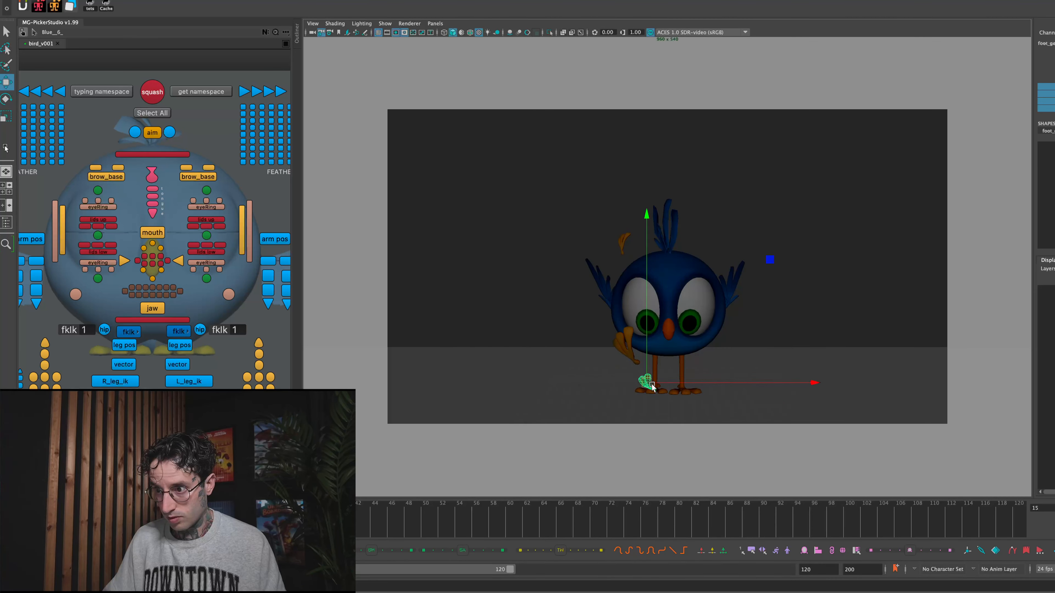
# - Delete the smallest, lowest foot copy at frame 15 and lower the remaining landing copy closer to the right foot
pyautogui.press('Delete')
pyautogui.click(629, 349)
pyautogui.moveTo(629, 350); pyautogui.dragTo(632, 365)
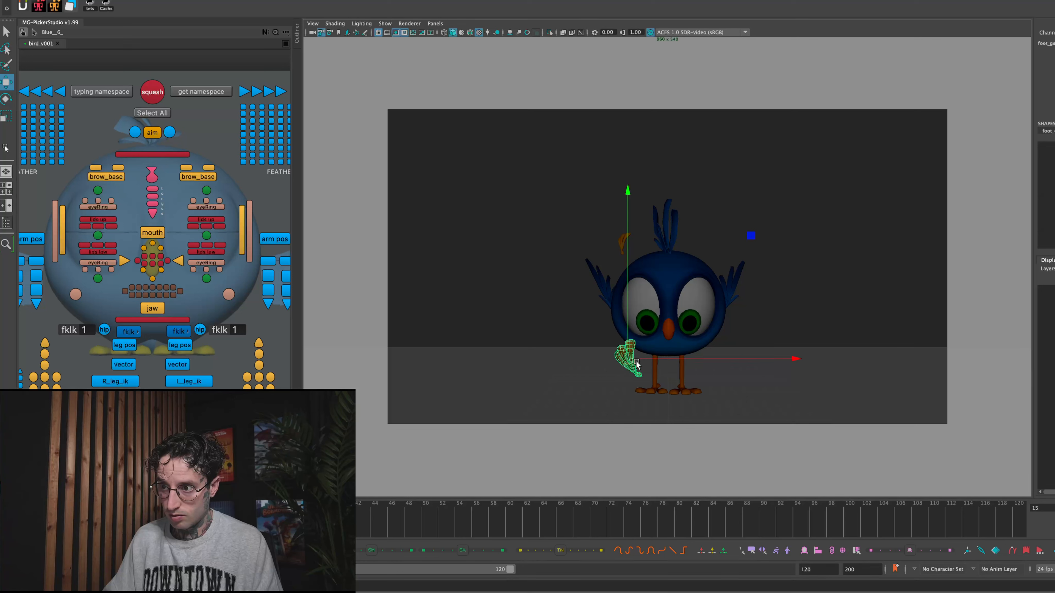
pyautogui.press('r')
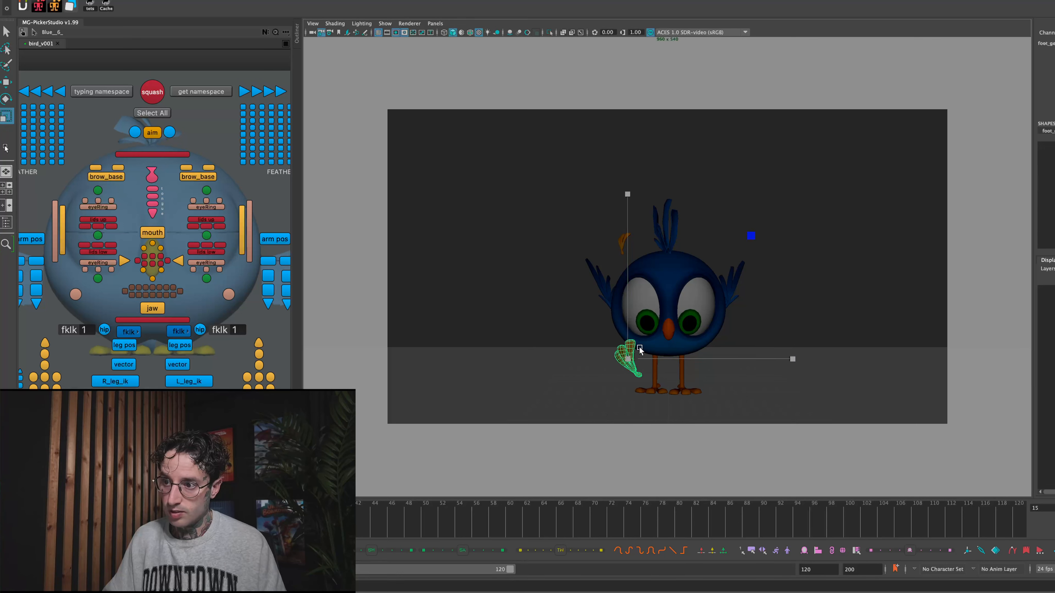
pyautogui.click(585, 330)
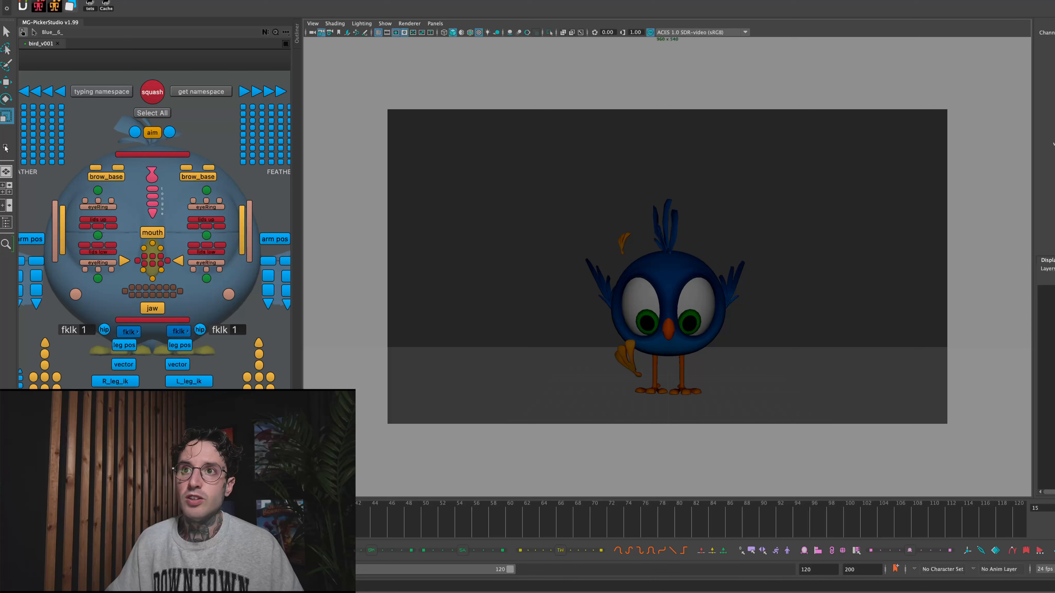
# - Apply a lattice deformer with 3 × 3 × 3 divisions to the landing foot copy at frame 15
pyautogui.click(272, 1)
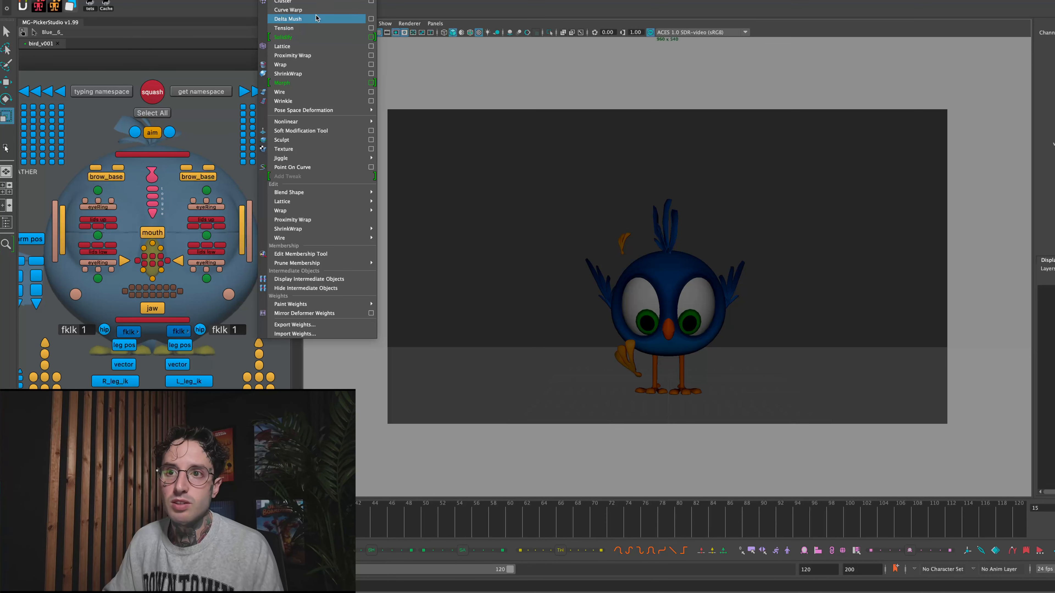
pyautogui.click(299, 46)
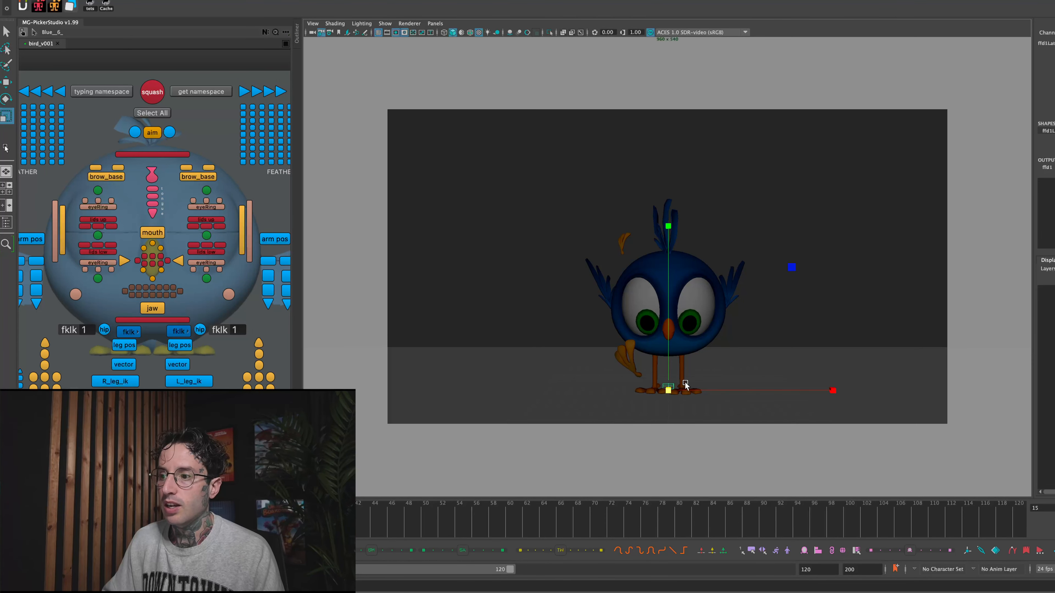
pyautogui.click(628, 357)
pyautogui.click(269, 0)
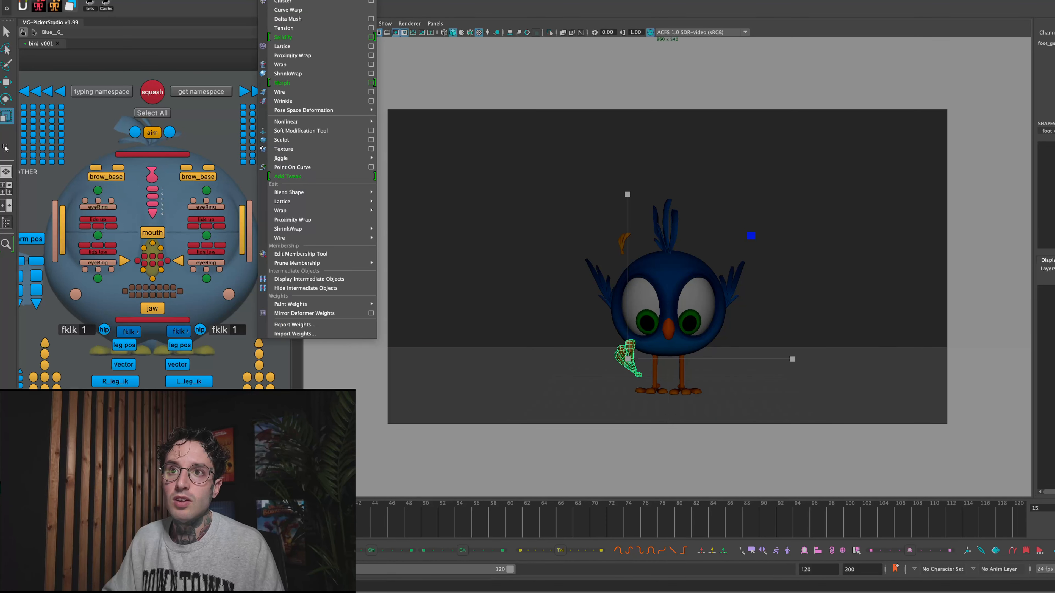
pyautogui.click(371, 46)
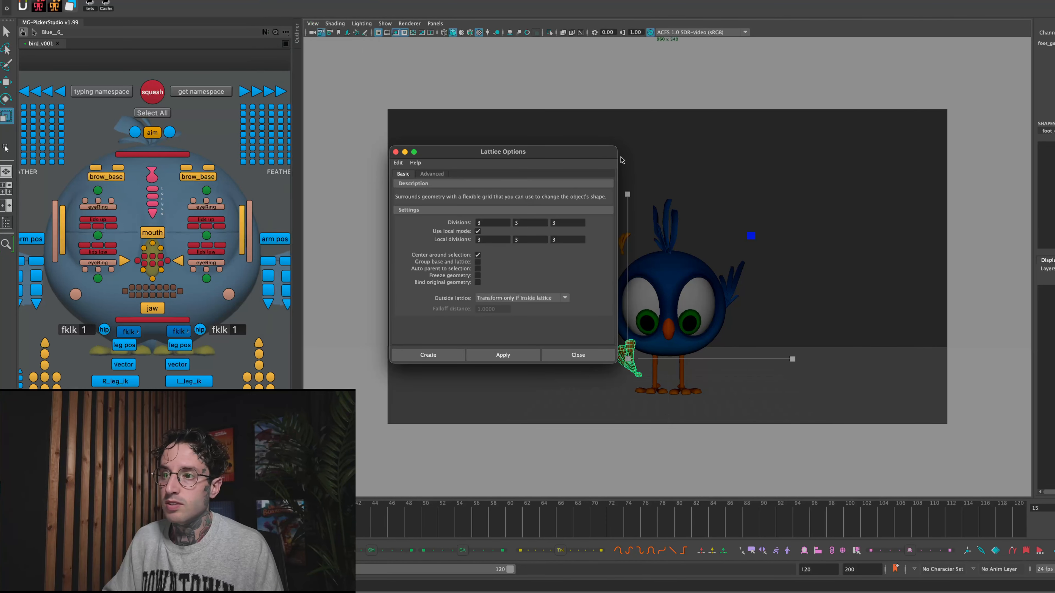
pyautogui.doubleClick(494, 223)
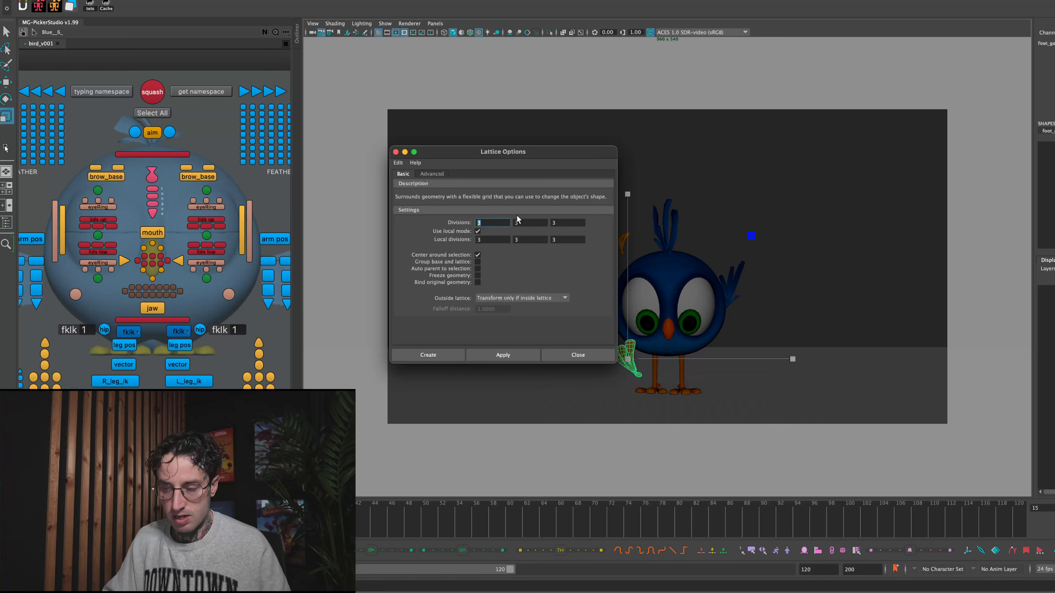
pyautogui.click(480, 353)
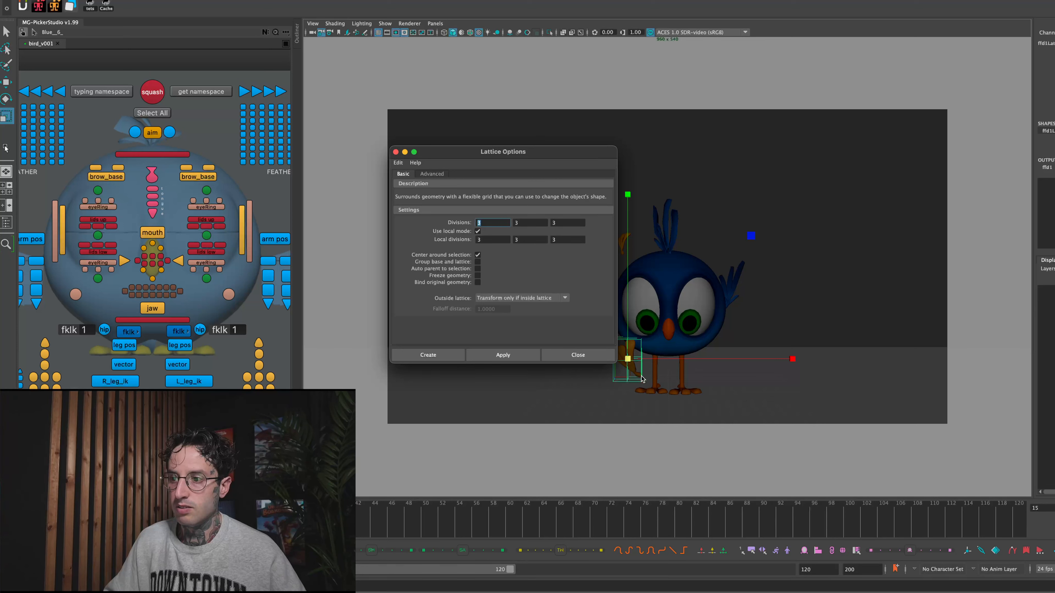
pyautogui.click(749, 282)
pyautogui.click(628, 355)
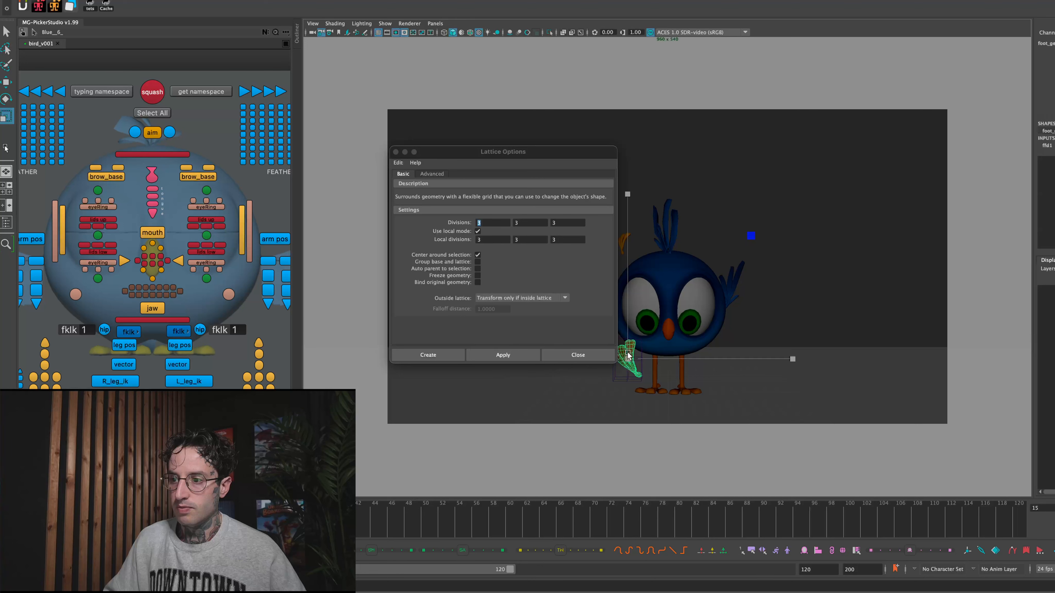
pyautogui.click(395, 152)
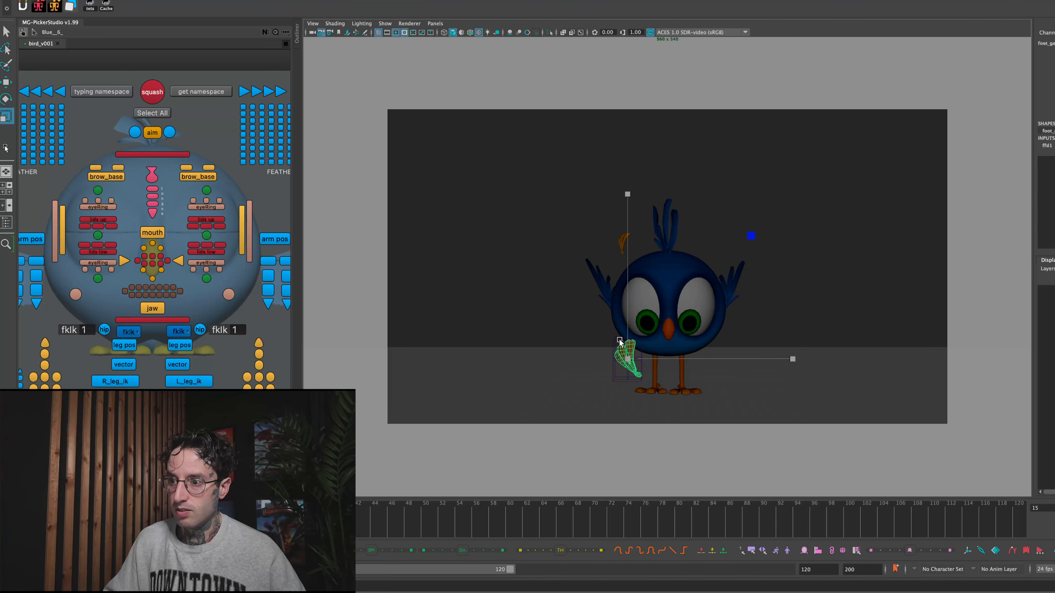
# - Switch the foot copy's lattice to point editing and pull its top row of points up and slightly outward at frame 15
pyautogui.click(618, 339)
pyautogui.moveTo(619, 341); pyautogui.dragTo(613, 310, button='right')
pyautogui.moveTo(602, 323); pyautogui.dragTo(650, 390)
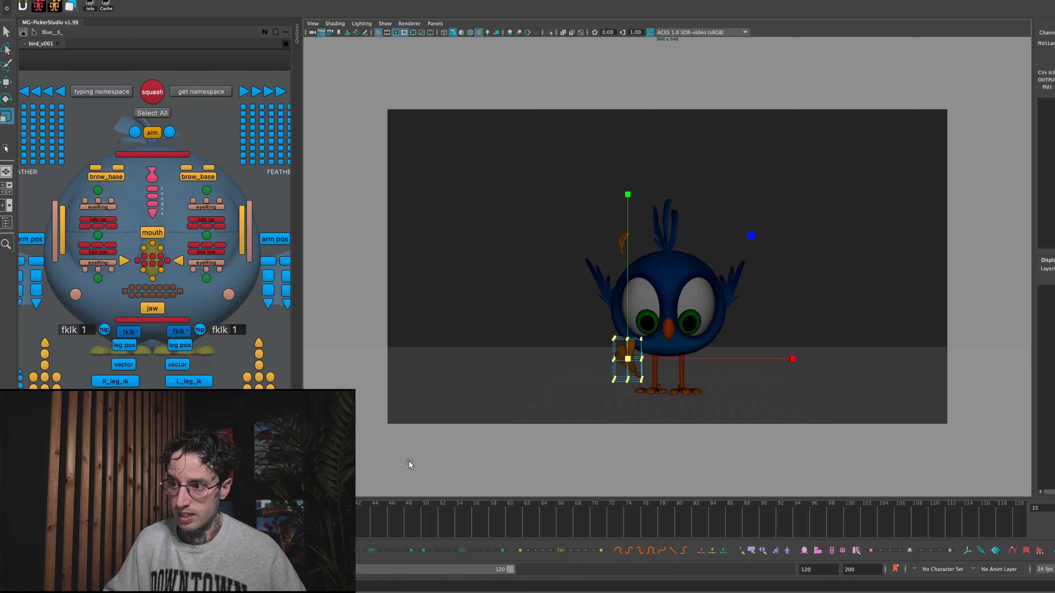
pyautogui.hotkey('alt', ',')
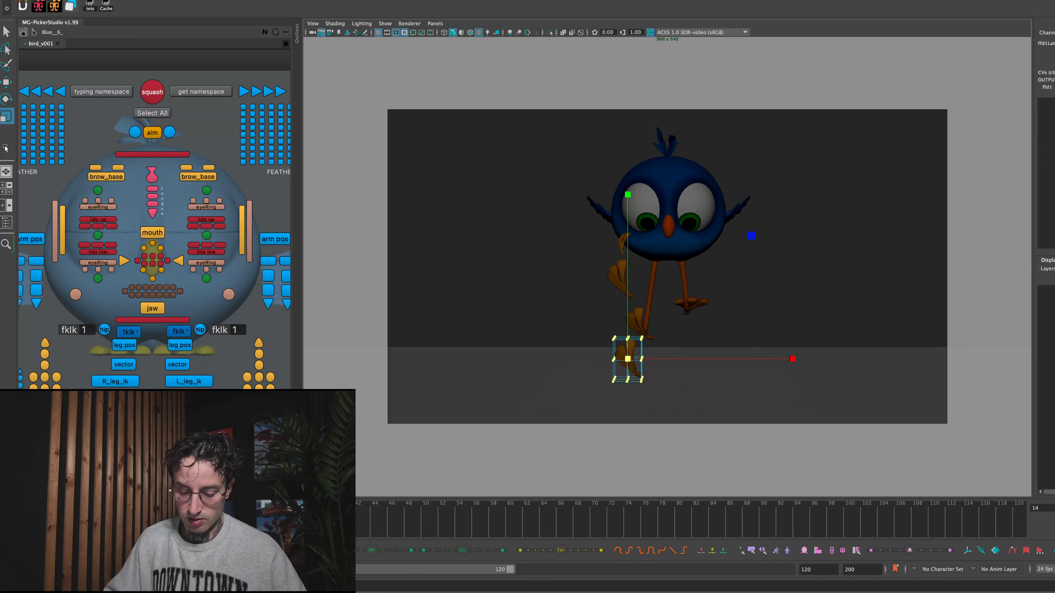
pyautogui.hotkey('alt', '.')
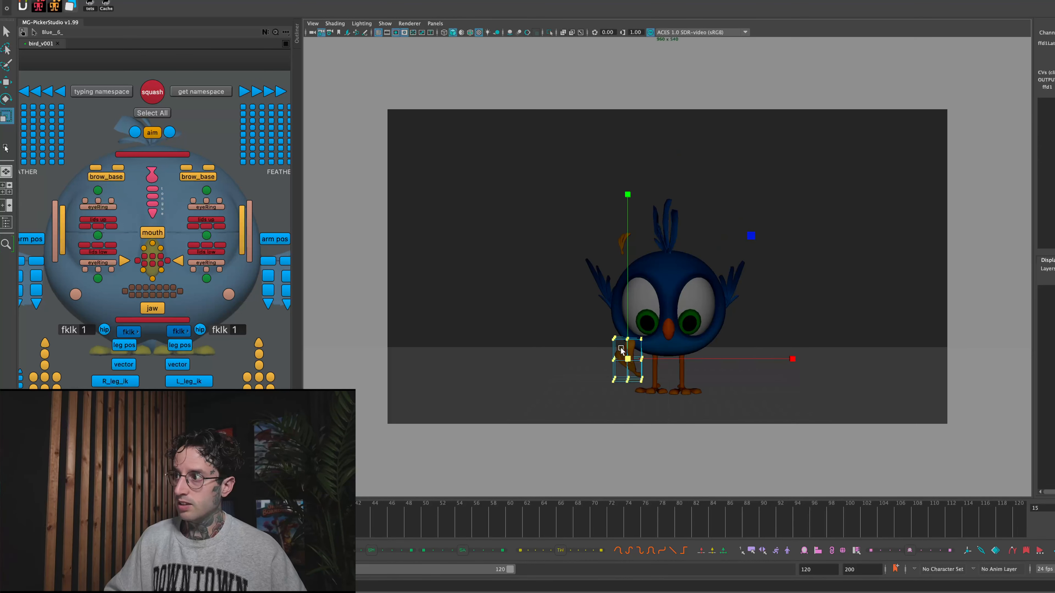
pyautogui.moveTo(635, 339); pyautogui.dragTo(641, 342)
pyautogui.press('e')
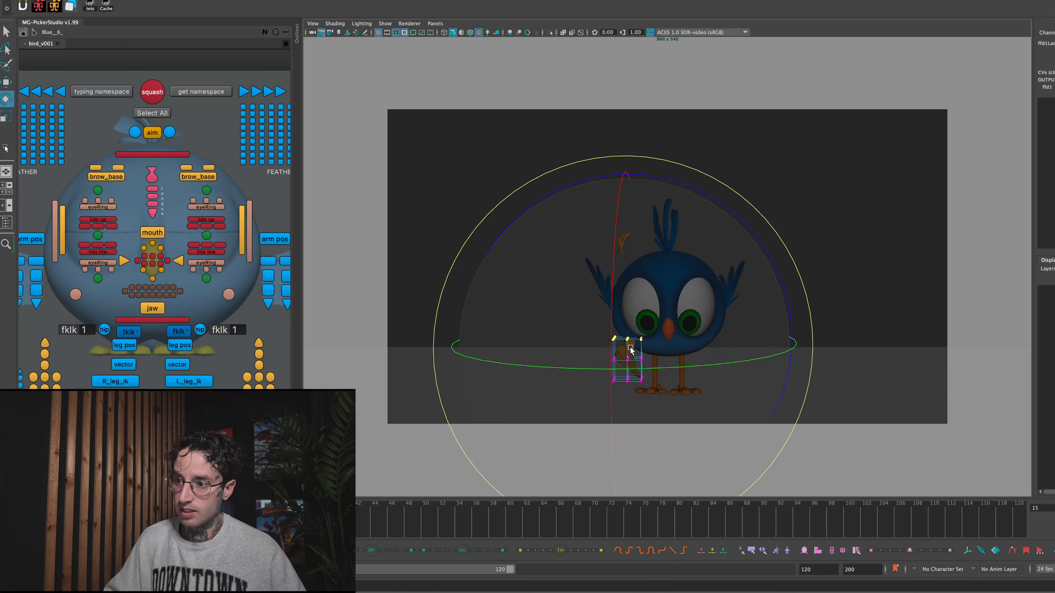
pyautogui.press('w')
pyautogui.moveTo(627, 340); pyautogui.dragTo(619, 320)
pyautogui.click(648, 361)
pyautogui.hotkey('ctrl', 'z')
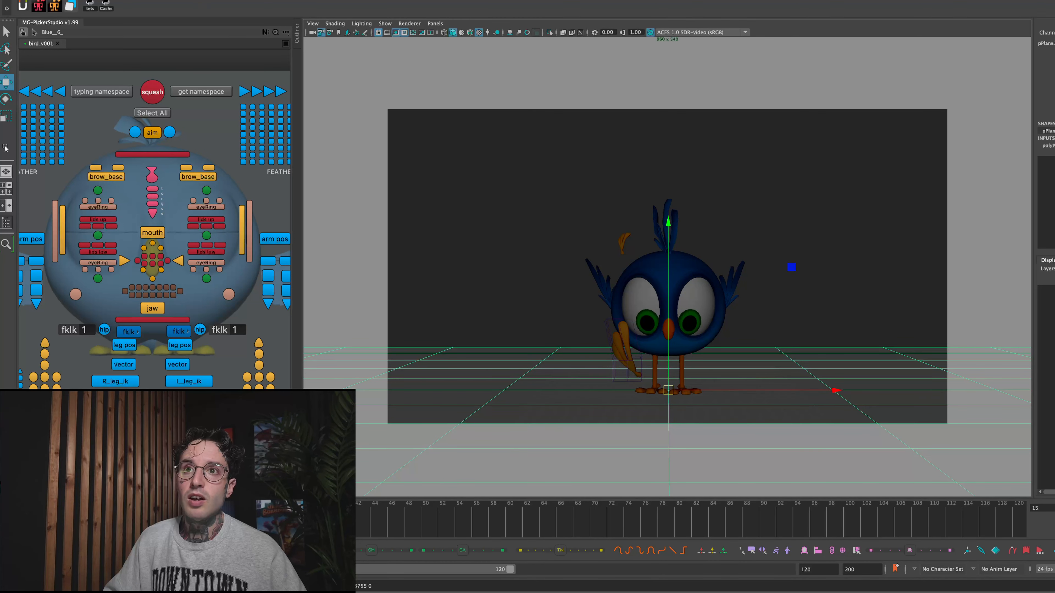
# - Lower the lattice's bottom points toward the ground and shift the middle row outward to bend the stretched foot
pyautogui.click(643, 362)
pyautogui.moveTo(638, 360); pyautogui.dragTo(617, 349, button='right')
pyautogui.moveTo(599, 349); pyautogui.dragTo(632, 389)
pyautogui.moveTo(599, 354); pyautogui.dragTo(643, 365)
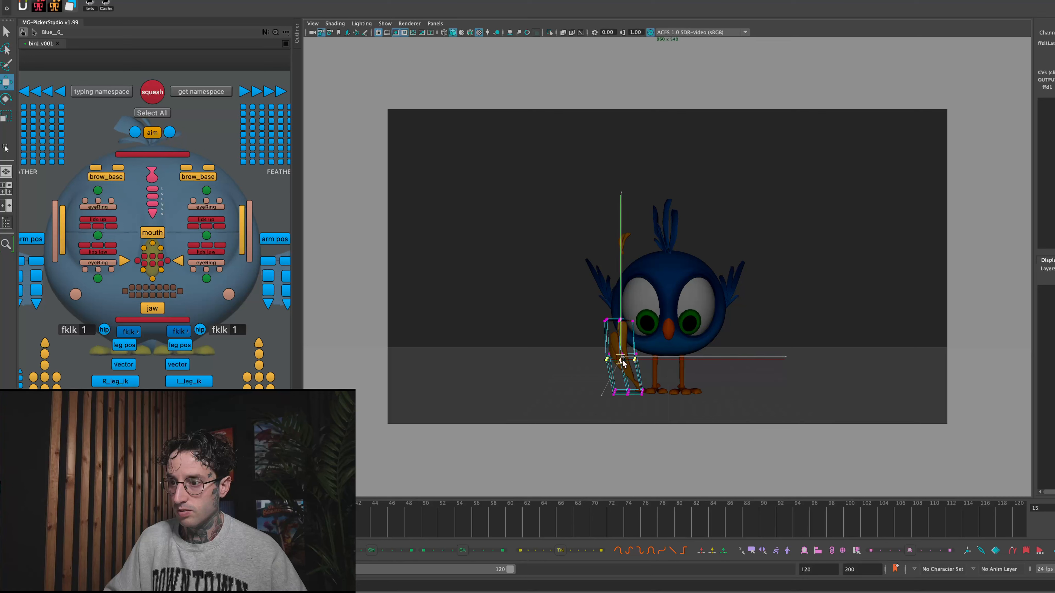
# - Deselect the lattice points and hide deformers in the viewport
pyautogui.click(603, 245)
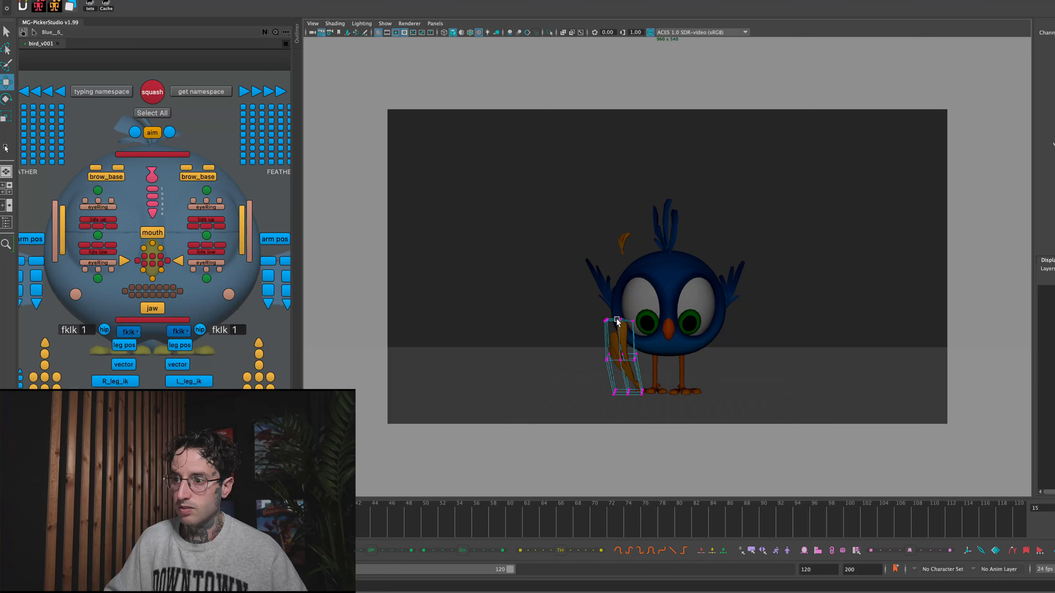
pyautogui.click(386, 24)
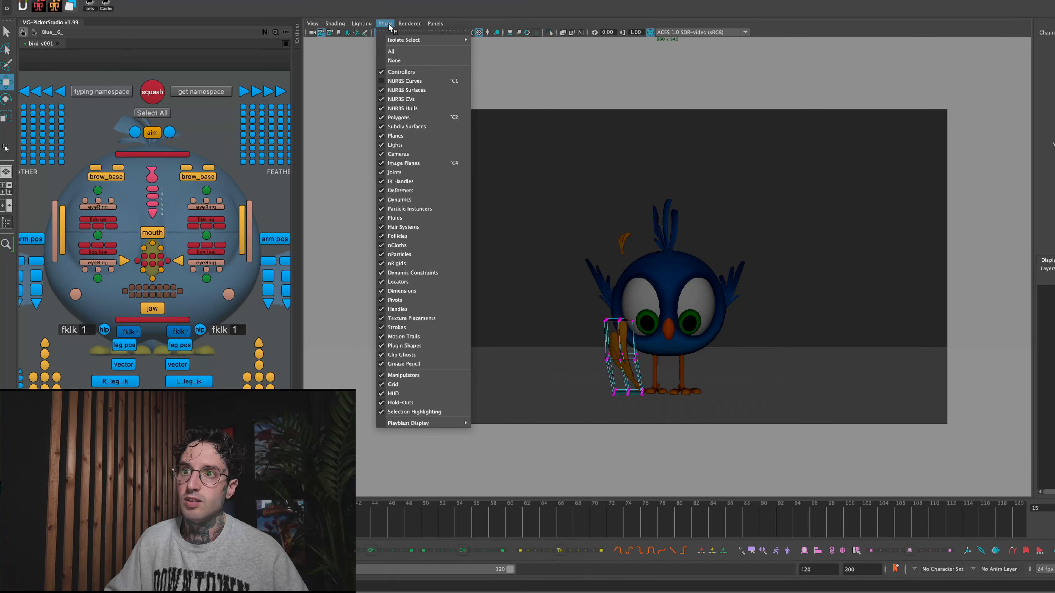
pyautogui.click(418, 190)
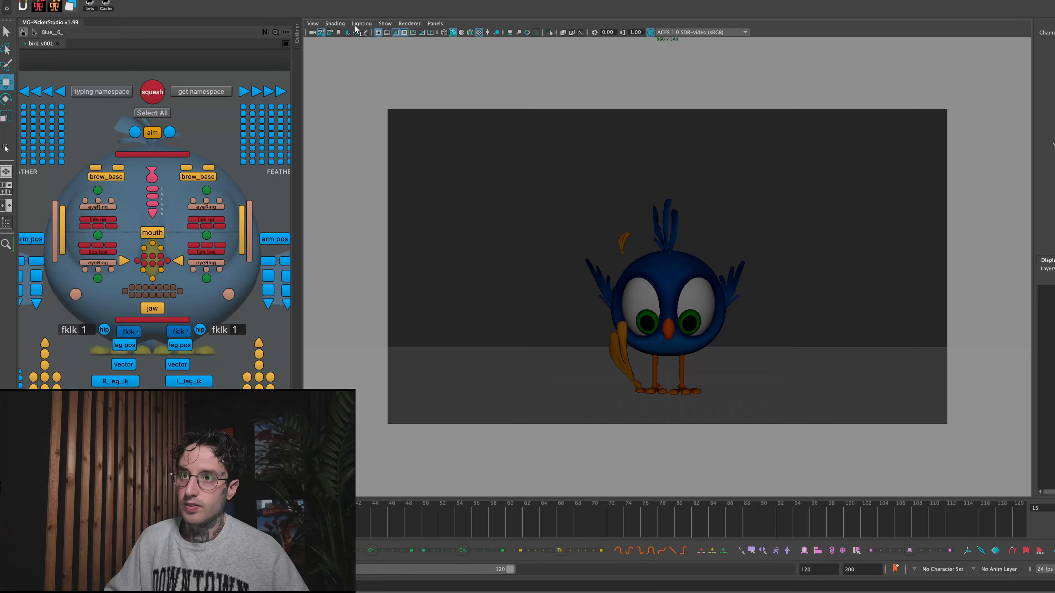
# - Set the stretched foot copy's visibility to 0 at frames 14 and 16 so it shows only at frame 15
pyautogui.click(612, 358)
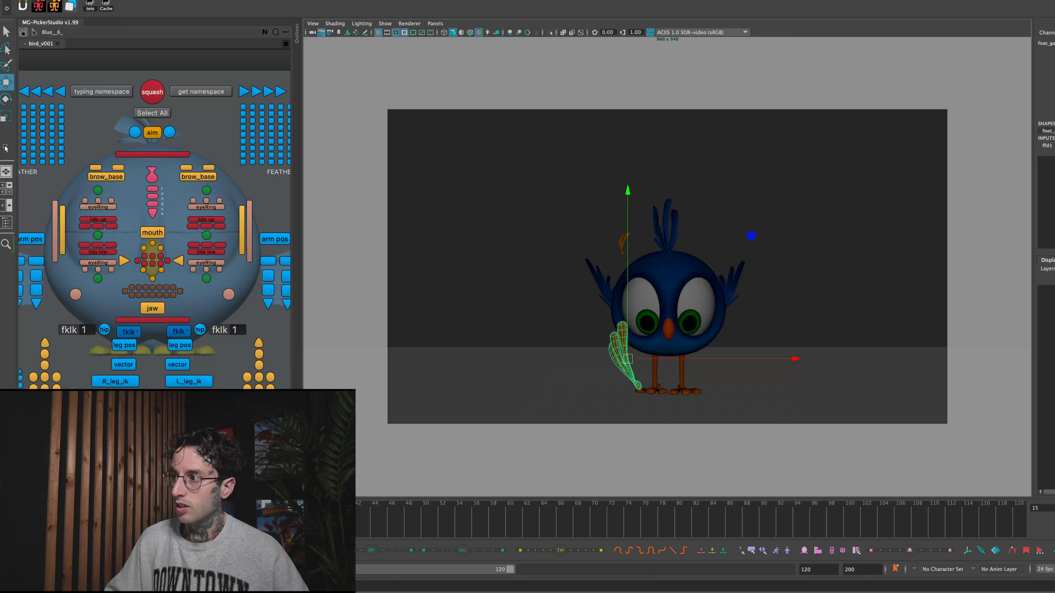
pyautogui.press('q')
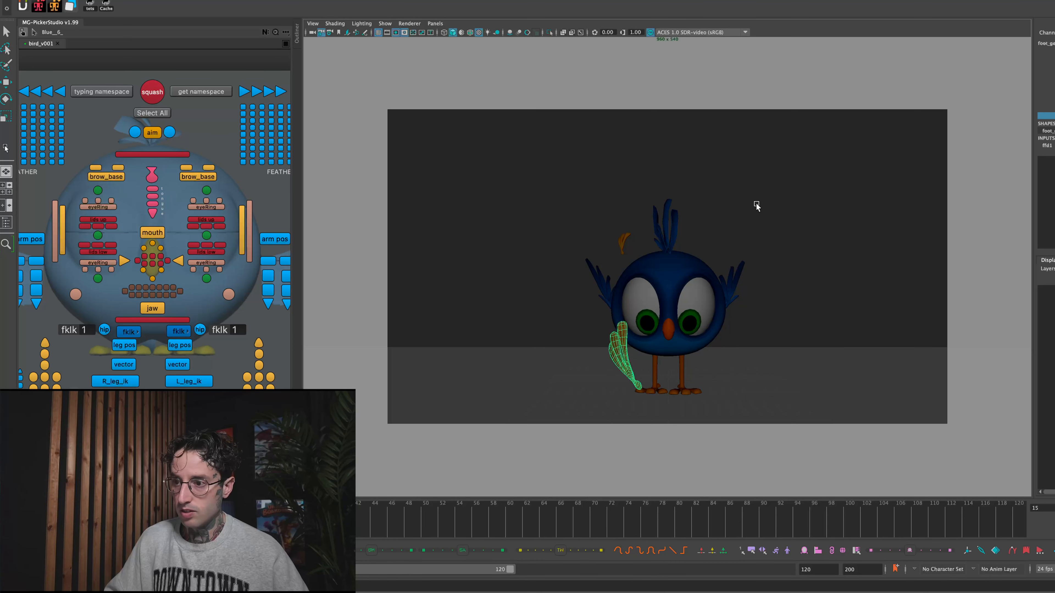
pyautogui.hotkey('alt', ',')
pyautogui.hotkey('alt', ',')
pyautogui.hotkey('alt', '.')
pyautogui.write('0')
pyautogui.press('Return')
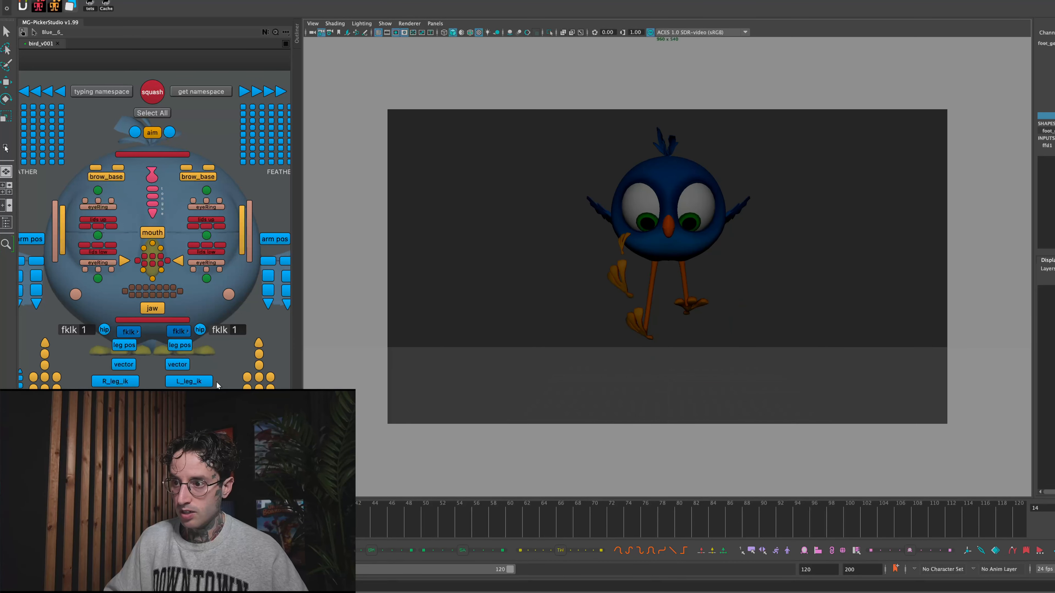
pyautogui.hotkey('alt', '.')
pyautogui.hotkey('alt', '.')
pyautogui.write('0')
pyautogui.press('Return')
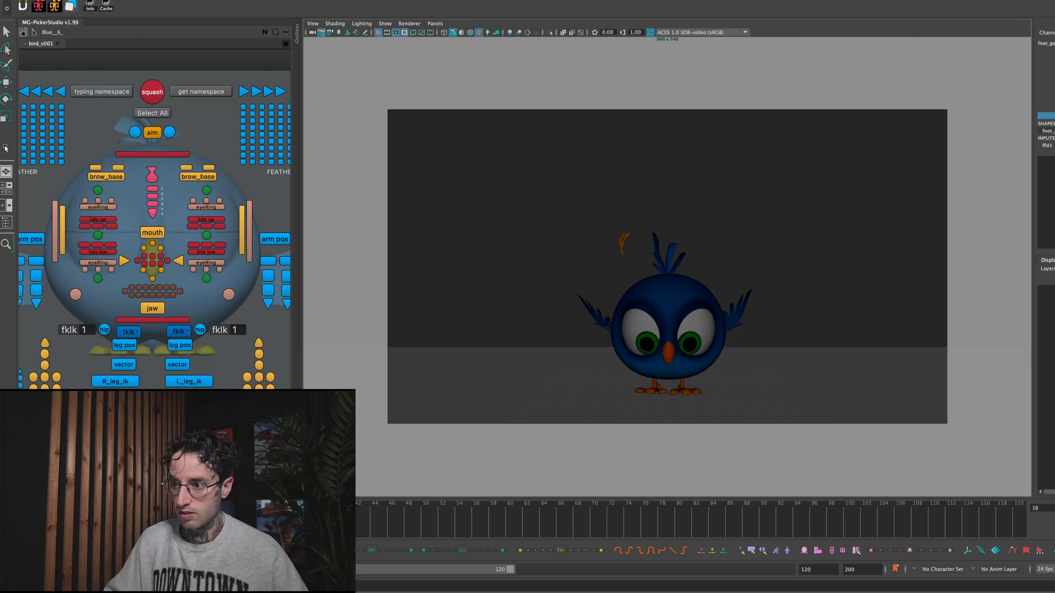
# - Play back the landing to check when the stretched foot copy appears
pyautogui.hotkey('alt', ',')
pyautogui.hotkey('alt', ',')
pyautogui.hotkey('alt', 'v')
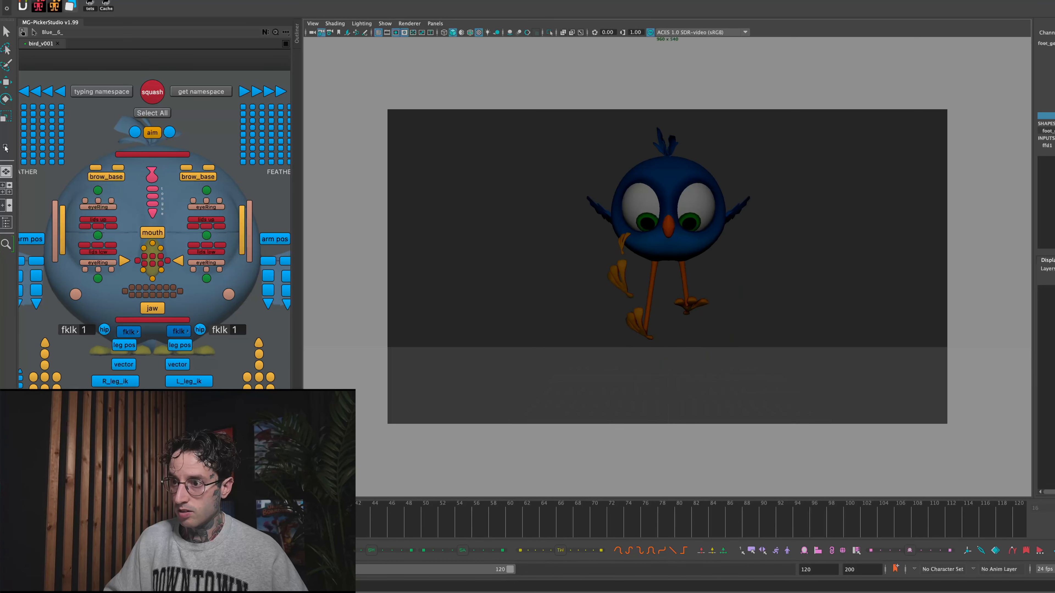
pyautogui.hotkey('alt', 'v')
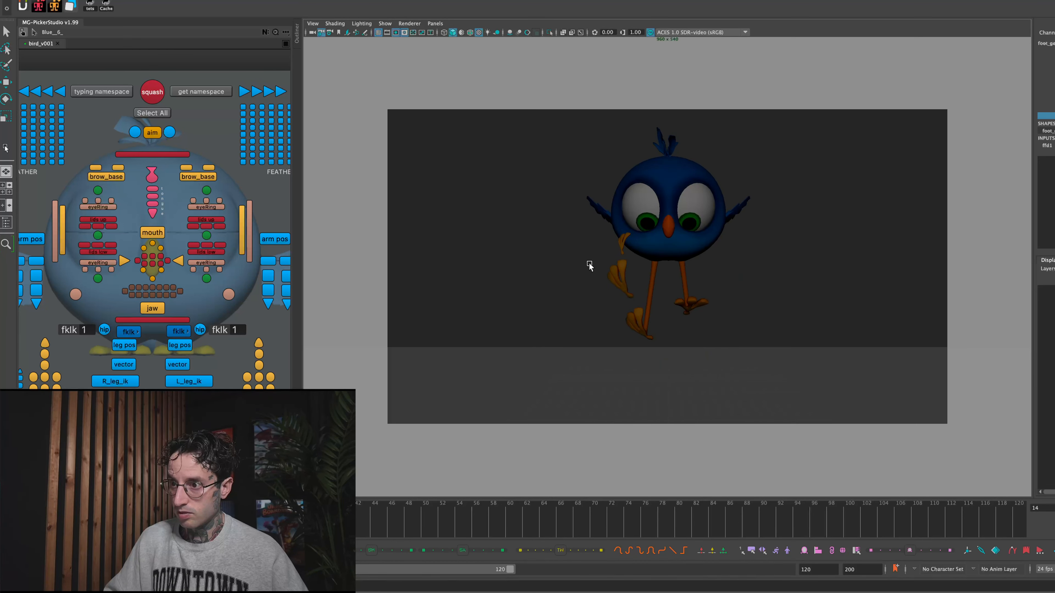
# - Turn off the upper foot copy's visibility at frames 13 and 15 so it shows only at frame 14
pyautogui.click(624, 239)
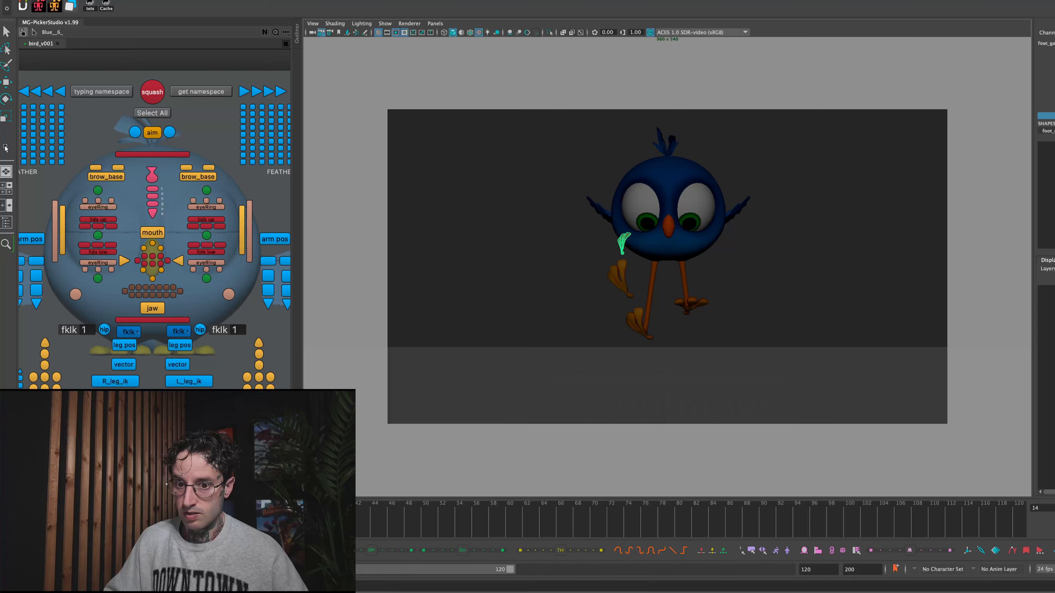
pyautogui.hotkey('alt', ',')
pyautogui.click(442, 284)
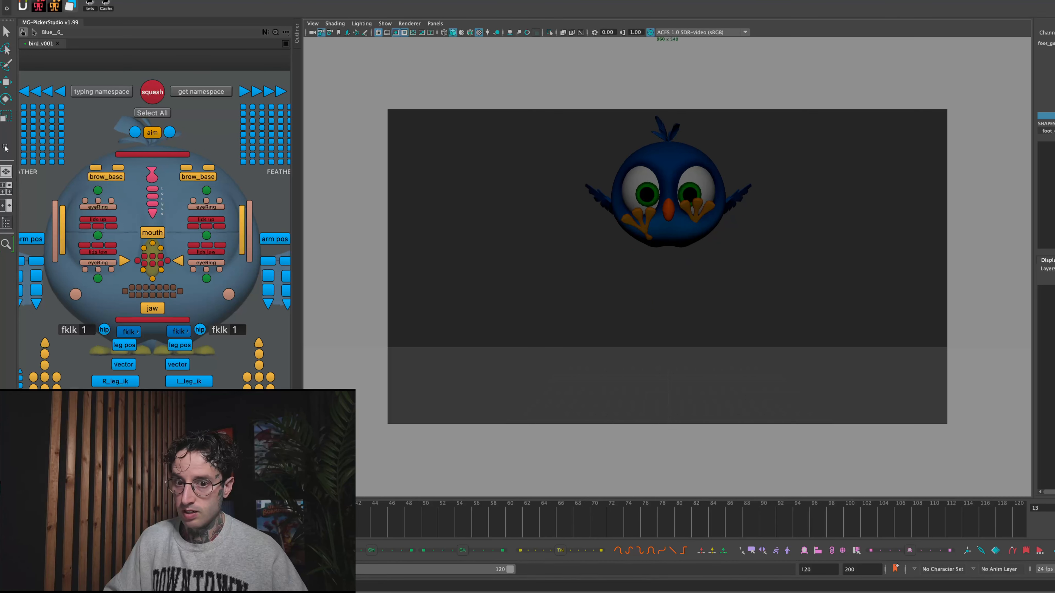
pyautogui.hotkey('alt', '.')
pyautogui.hotkey('alt', '.')
pyautogui.hotkey('alt', '.')
pyautogui.hotkey('alt', ',')
# - Play back the whole jump with nothing selected to review the foot smear
pyautogui.hotkey('alt', 'v')
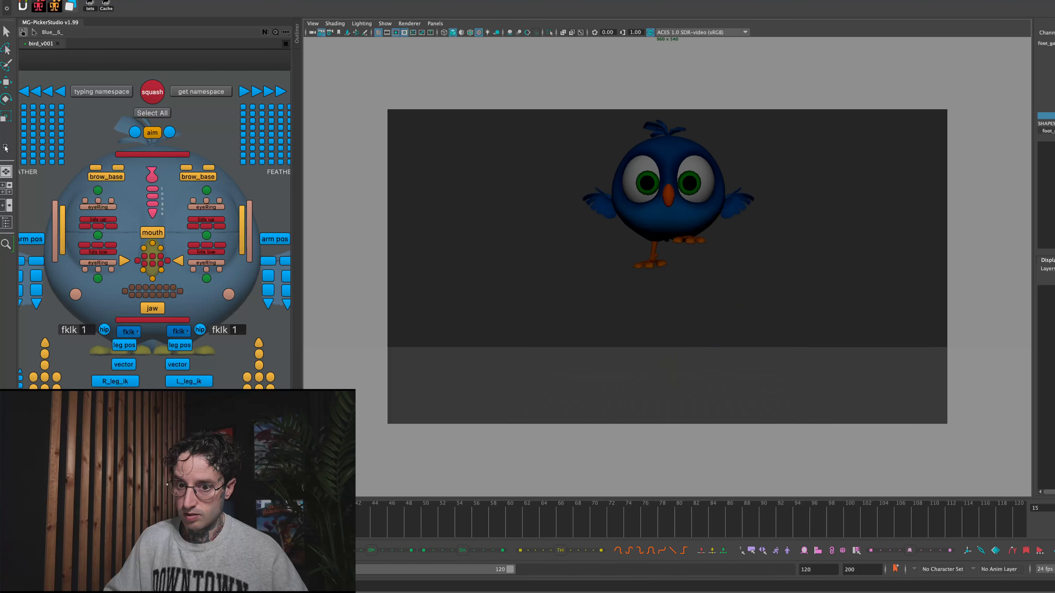
pyautogui.hotkey('alt', 'v')
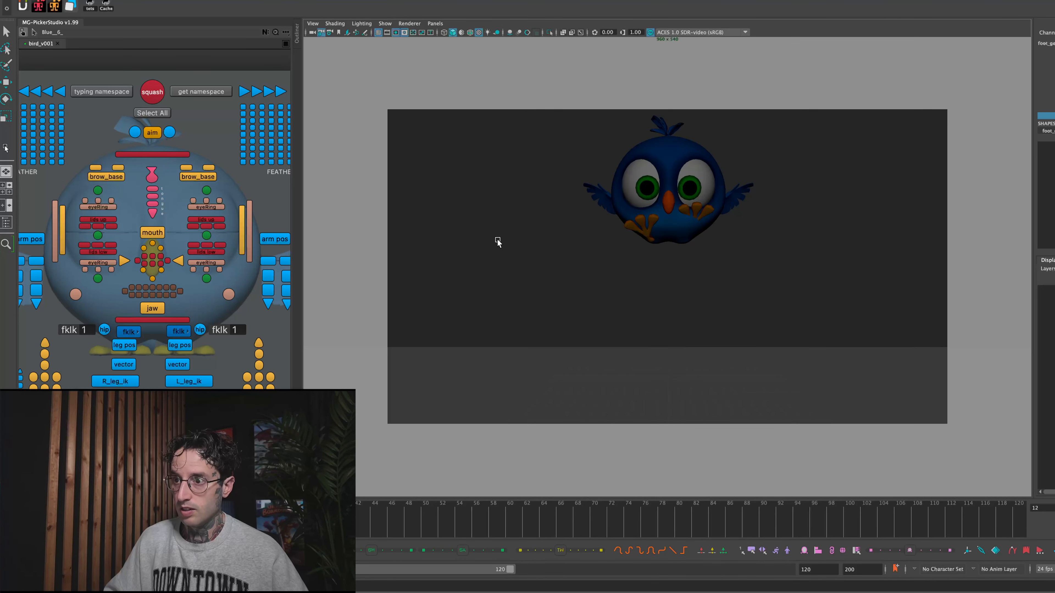
pyautogui.click(496, 239)
pyautogui.press('w')
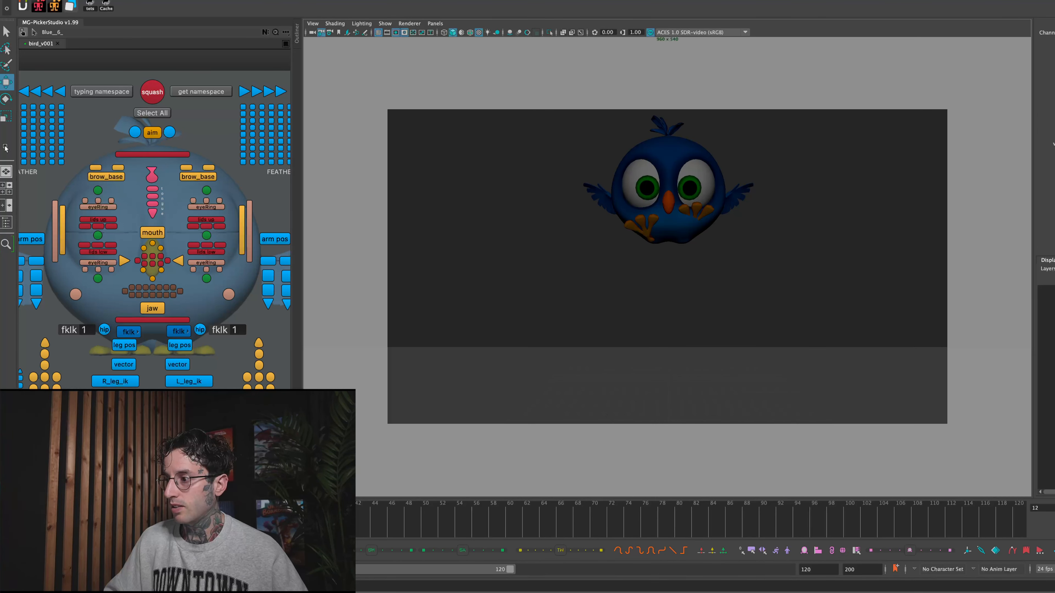
pyautogui.hotkey('alt', 'shift', 'v')
pyautogui.hotkey('alt', 'v')
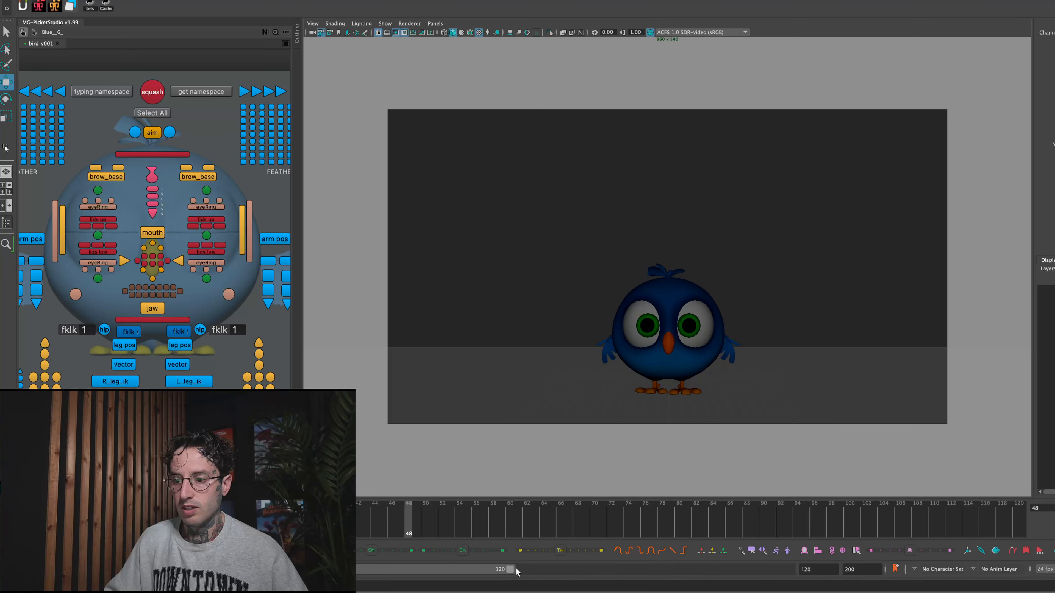
# - Shorten the playback range to end at frame 32 and play the jump again
pyautogui.moveTo(510, 570); pyautogui.dragTo(202, 569)
pyautogui.click(457, 532)
pyautogui.moveTo(457, 535)
pyautogui.mouseDown()
pyautogui.moveTo(879, 532)
pyautogui.moveTo(1042, 511)
pyautogui.mouseUp()
pyautogui.hotkey('alt', 'v')
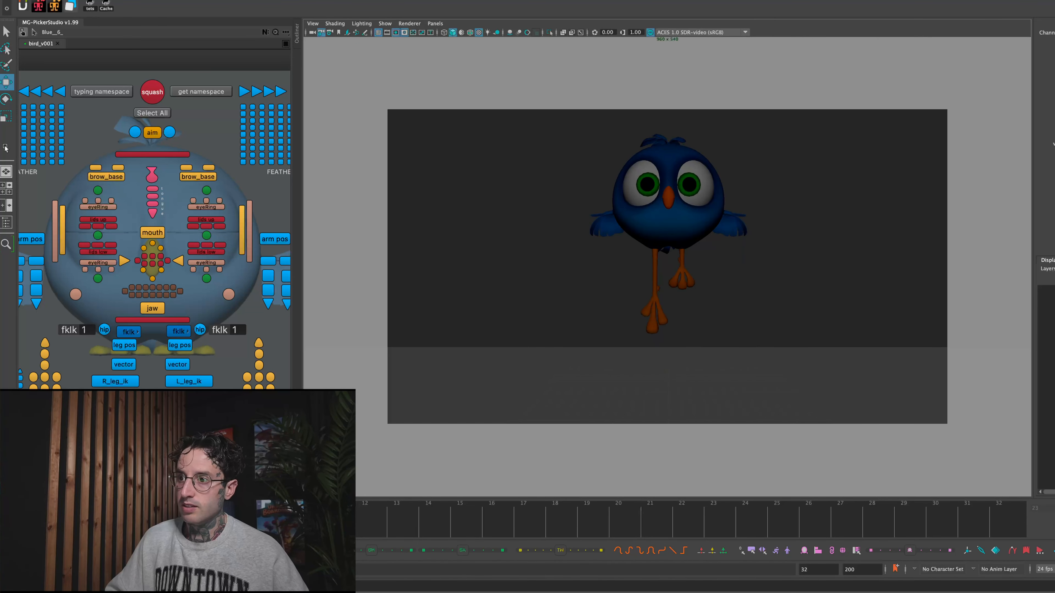
# - Duplicate the bird's foot meshes at the takeoff pose on frame 8, check them against frame 9, and play the jump
pyautogui.moveTo(399, 532); pyautogui.dragTo(292, 533)
pyautogui.moveTo(625, 284); pyautogui.dragTo(679, 336)
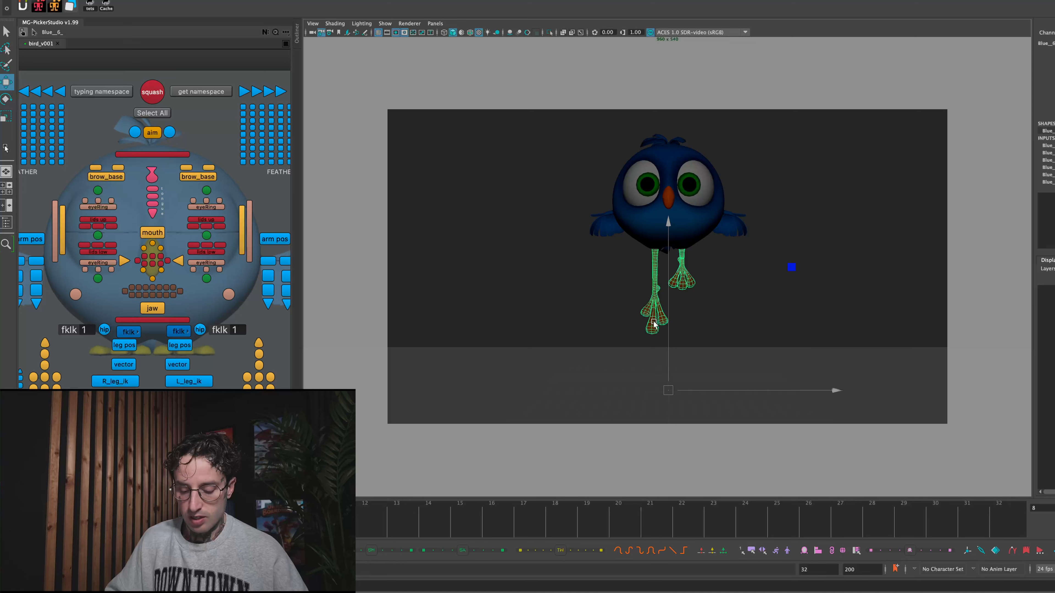
pyautogui.click(653, 324)
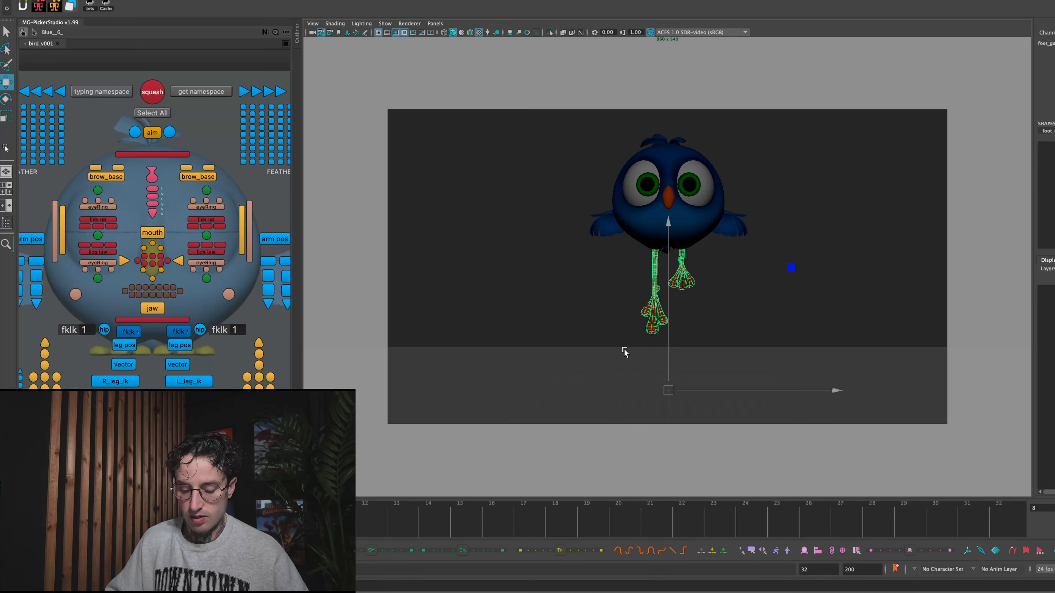
pyautogui.hotkey('alt', '.')
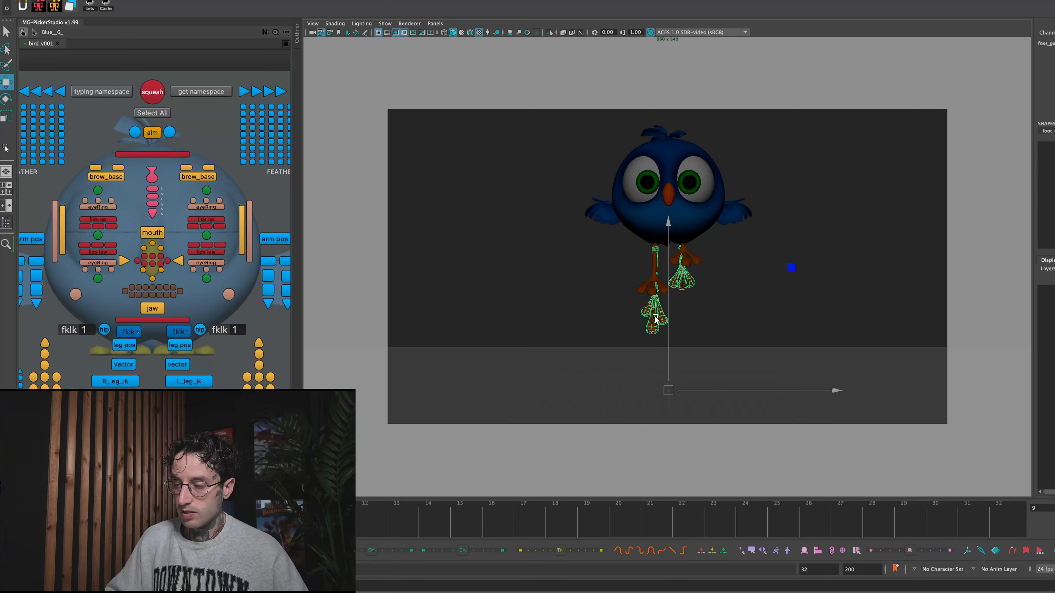
pyautogui.hotkey('alt', ',')
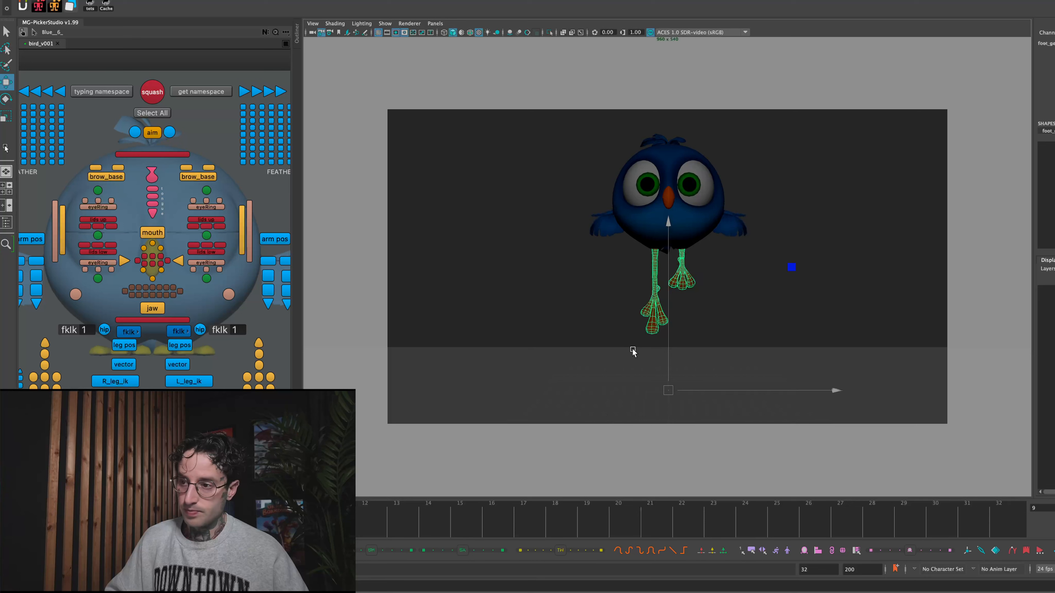
pyautogui.click(574, 370)
pyautogui.hotkey('alt', 'v')
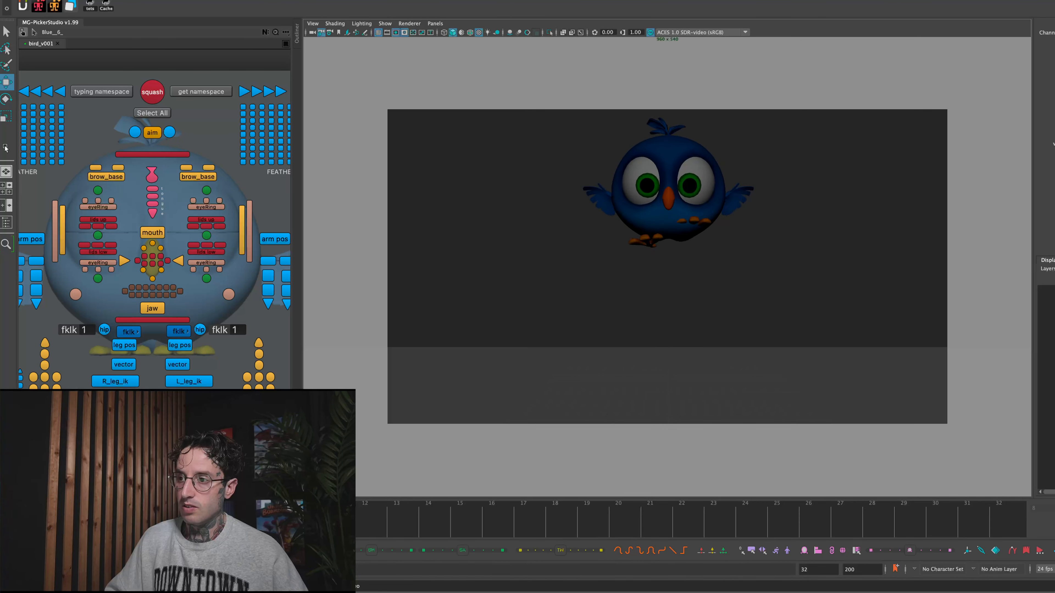
# - Pose the left leg IK control at frame 11 by rotating the foot upright and shifting it outward from the body
pyautogui.click(189, 381)
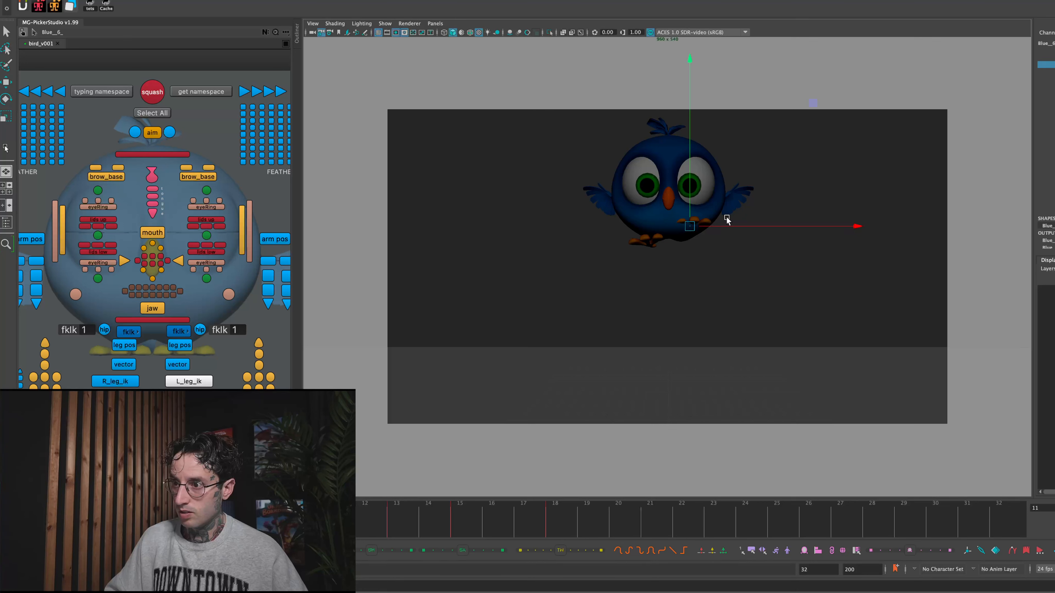
pyautogui.press('w')
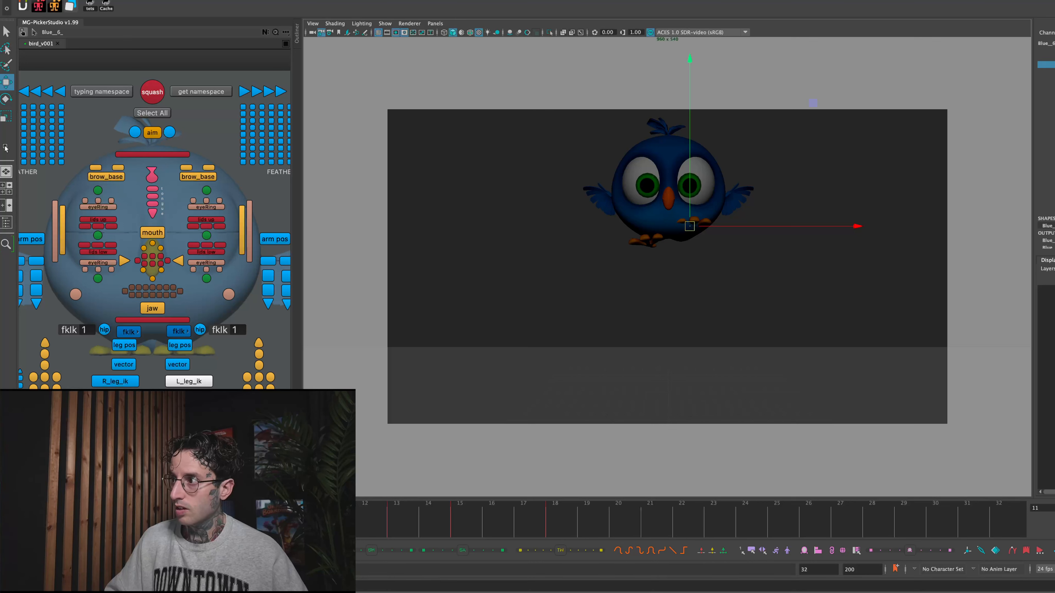
pyautogui.press('Return')
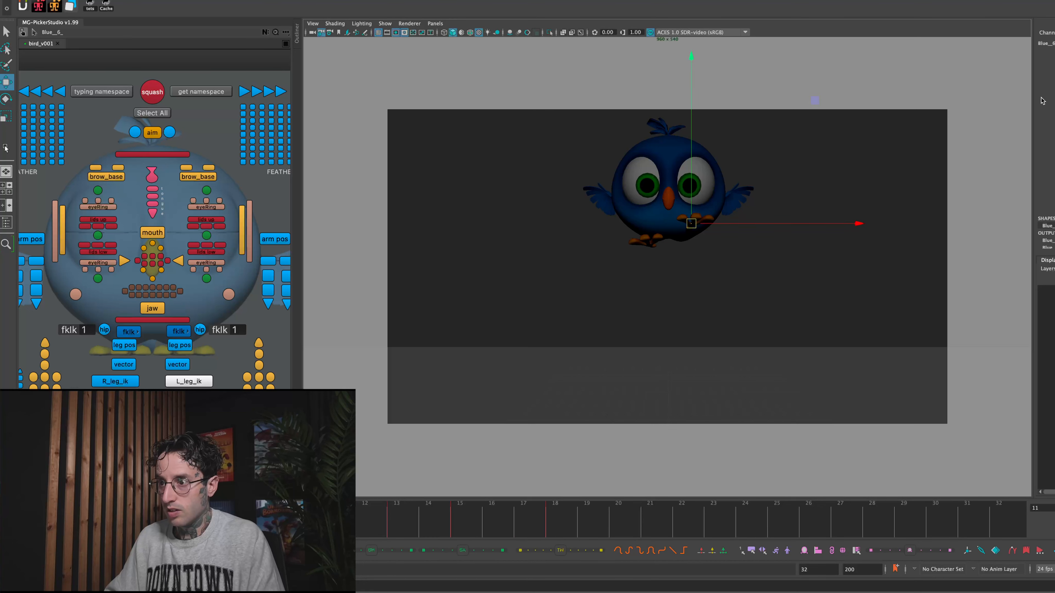
pyautogui.press('e')
pyautogui.moveTo(733, 216); pyautogui.dragTo(650, 70)
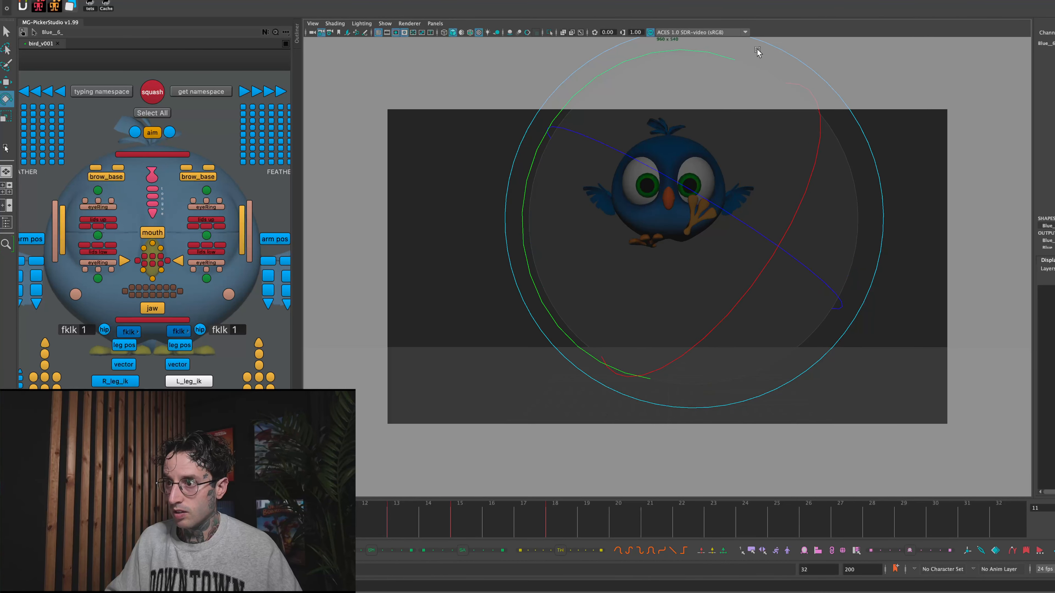
pyautogui.press('w')
pyautogui.moveTo(692, 225); pyautogui.dragTo(708, 229)
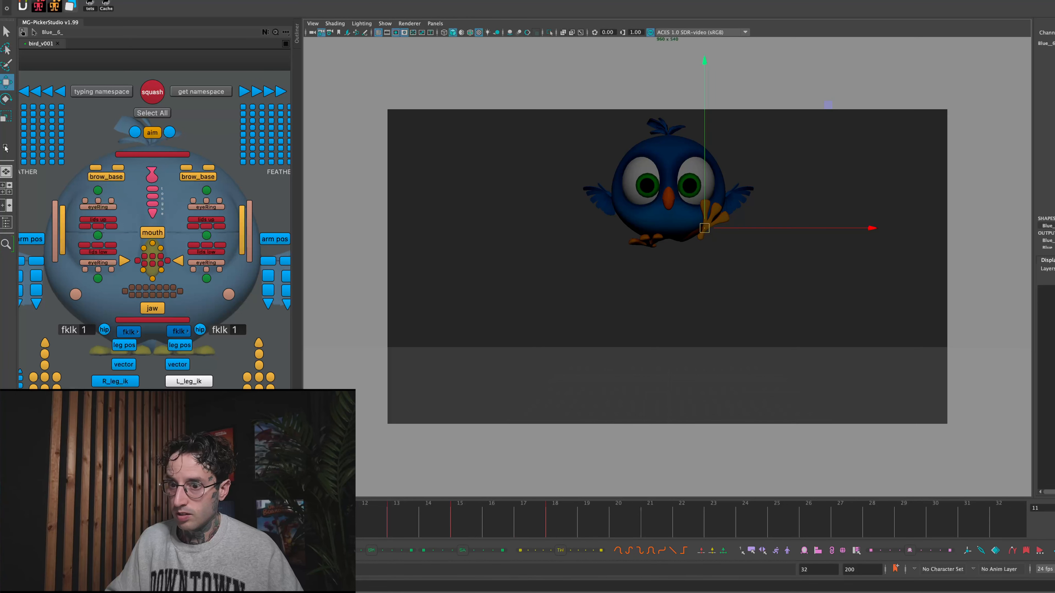
# - Play back the new foot pose, lower the left foot at frame 13, and shift it outward from the body
pyautogui.hotkey('alt', 'v')
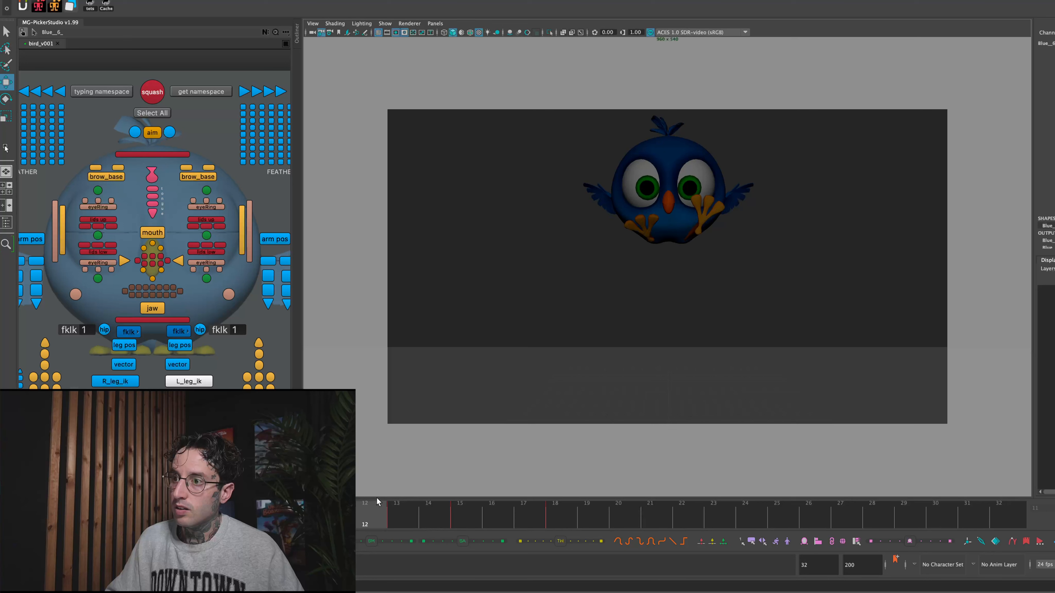
pyautogui.hotkey('alt', 'v')
pyautogui.moveTo(693, 223); pyautogui.dragTo(695, 244)
pyautogui.moveTo(395, 520); pyautogui.dragTo(338, 510)
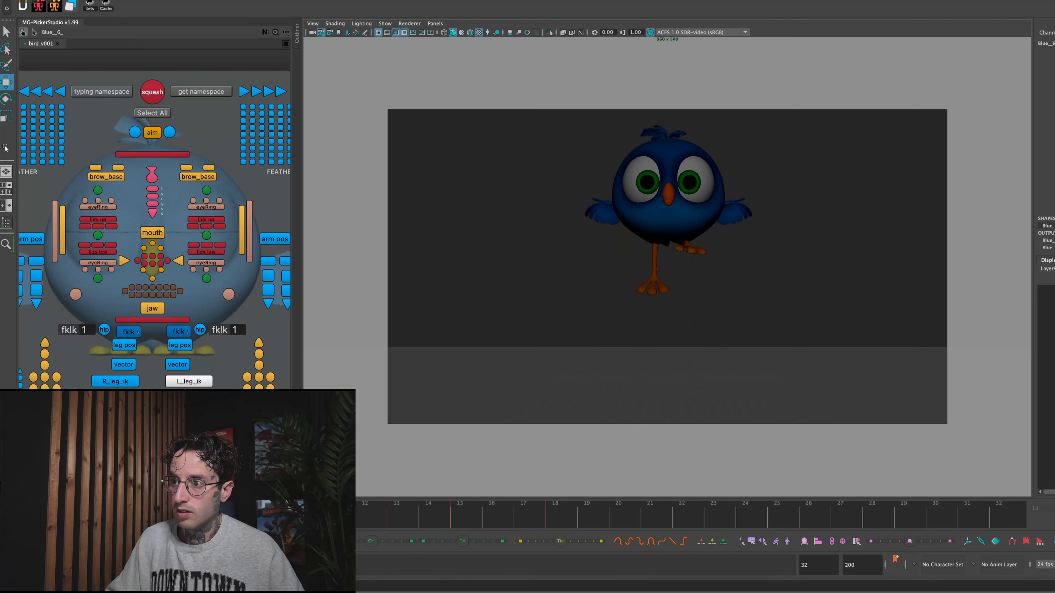
pyautogui.moveTo(382, 504); pyautogui.dragTo(389, 493)
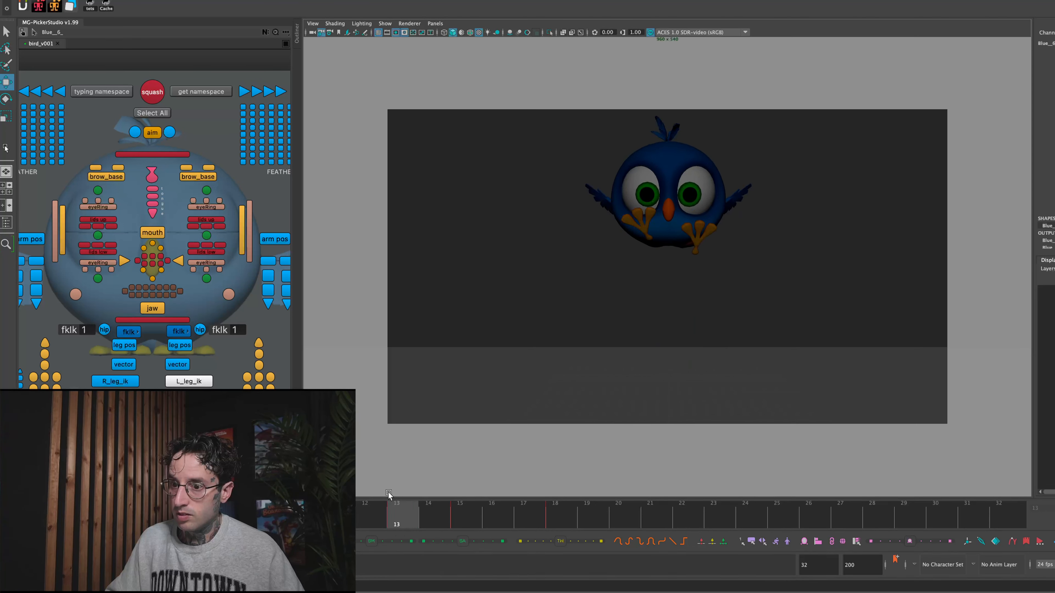
pyautogui.moveTo(698, 241); pyautogui.dragTo(773, 250)
pyautogui.press('e')
pyautogui.moveTo(321, 505); pyautogui.dragTo(455, 515)
pyautogui.click(502, 245)
pyautogui.click(608, 289)
pyautogui.click(530, 224)
pyautogui.moveTo(578, 261); pyautogui.dragTo(614, 314)
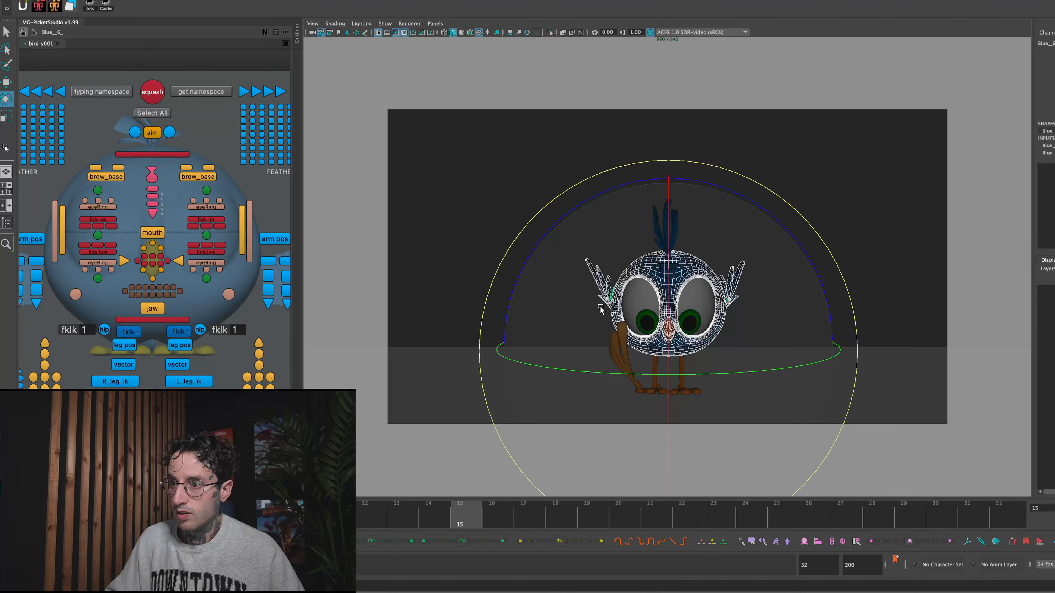
pyautogui.click(480, 348)
# - Duplicate the feather meshes of both wings in their frame 13 pose and go to frame 15
pyautogui.moveTo(429, 505); pyautogui.dragTo(356, 509)
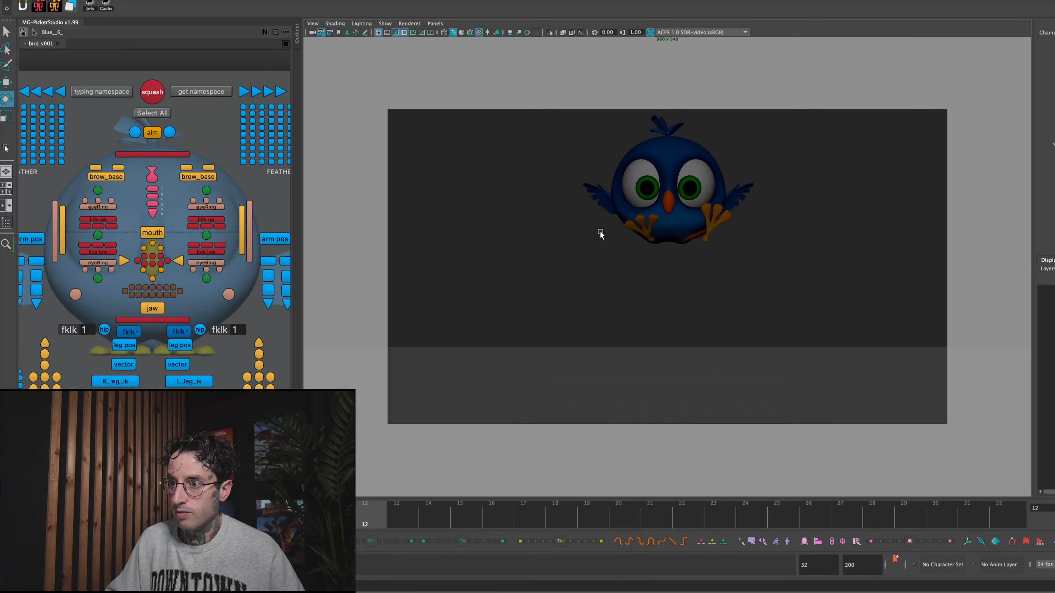
pyautogui.click(395, 522)
pyautogui.click(588, 198)
pyautogui.moveTo(572, 178); pyautogui.dragTo(616, 233)
pyautogui.press('q')
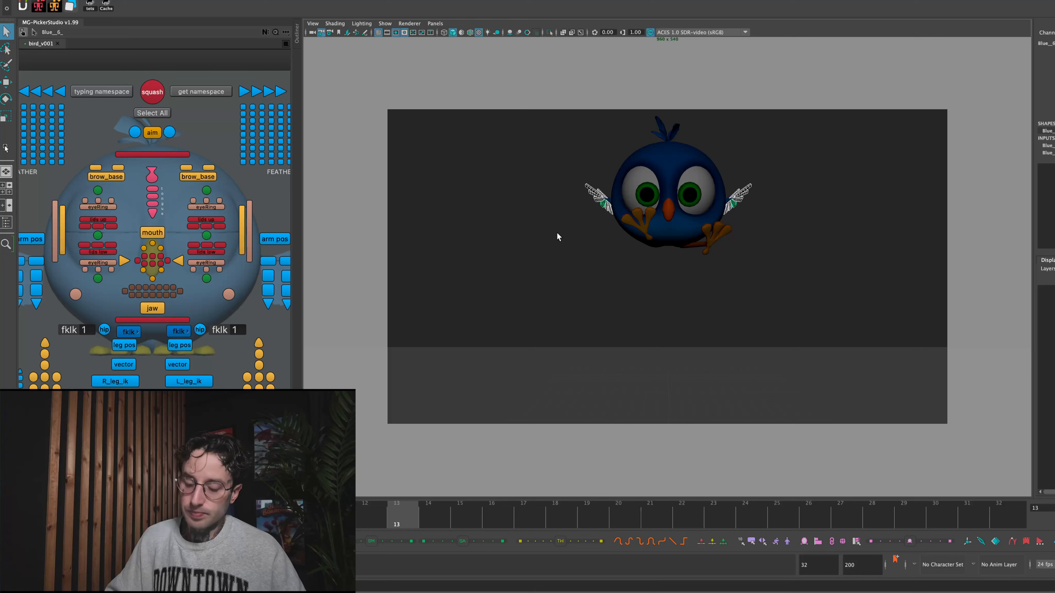
pyautogui.hotkey('ctrl', 'd')
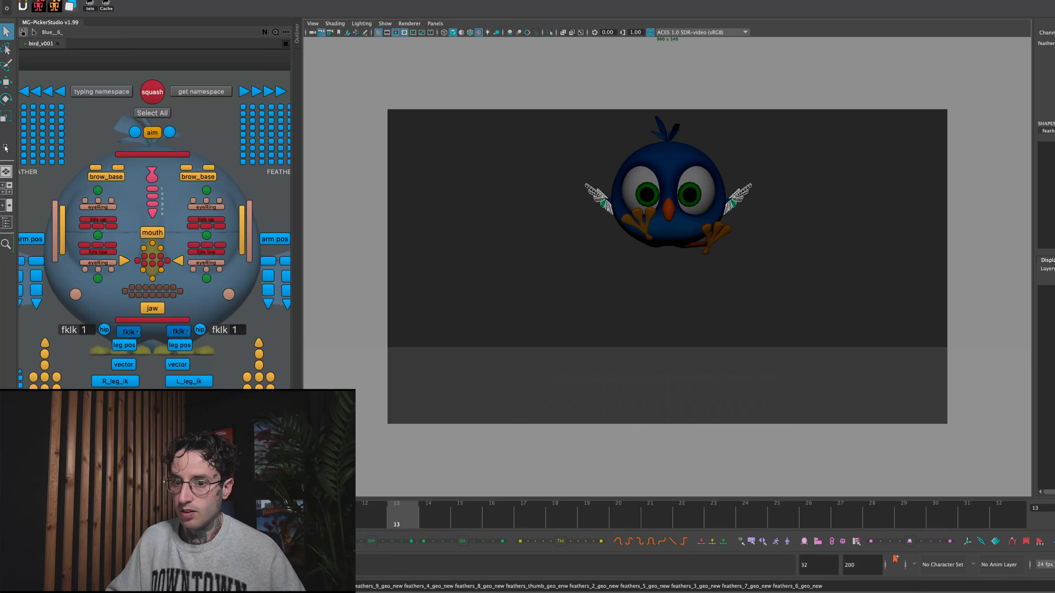
pyautogui.moveTo(435, 501); pyautogui.dragTo(477, 509)
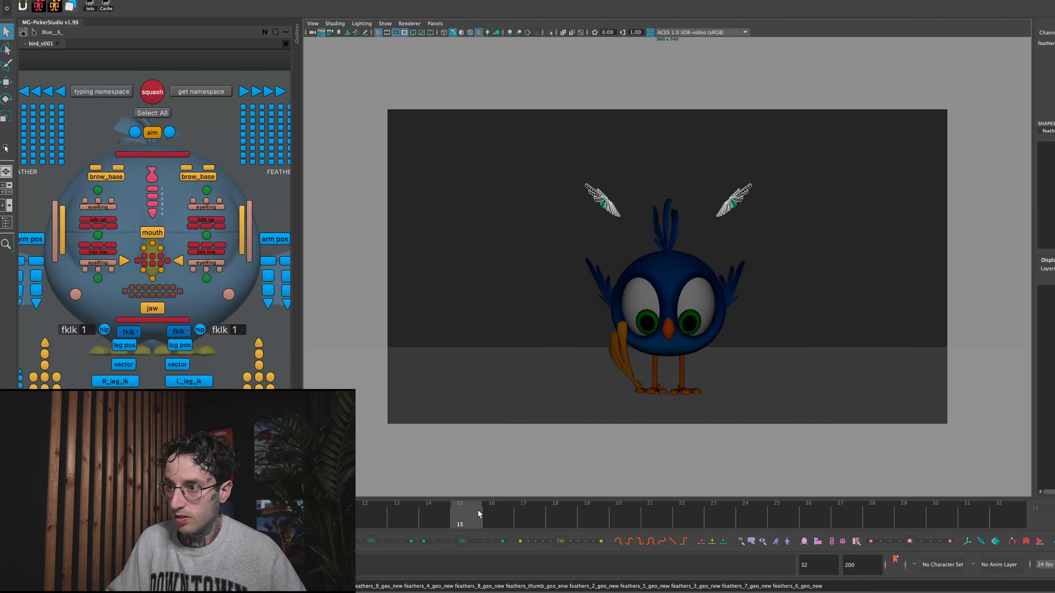
# - Select both duplicated wings at frame 15, lower them toward the body, and rotate them so the feathers spread flatter
pyautogui.click(638, 185)
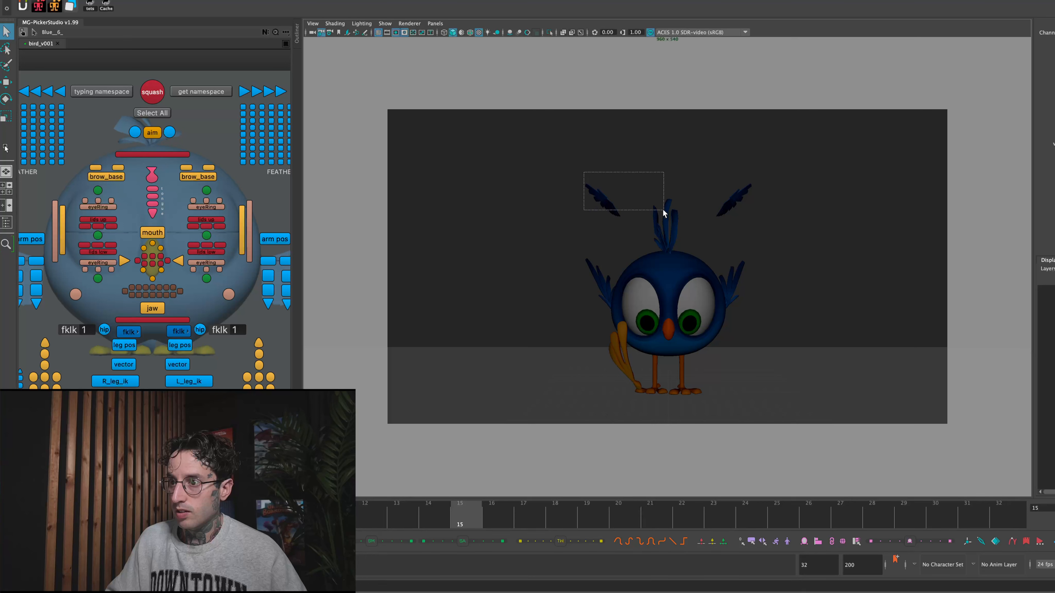
pyautogui.moveTo(663, 209); pyautogui.dragTo(664, 210)
pyautogui.keyDown('shift'); pyautogui.moveTo(752, 218); pyautogui.dragTo(771, 200); pyautogui.keyUp('shift')
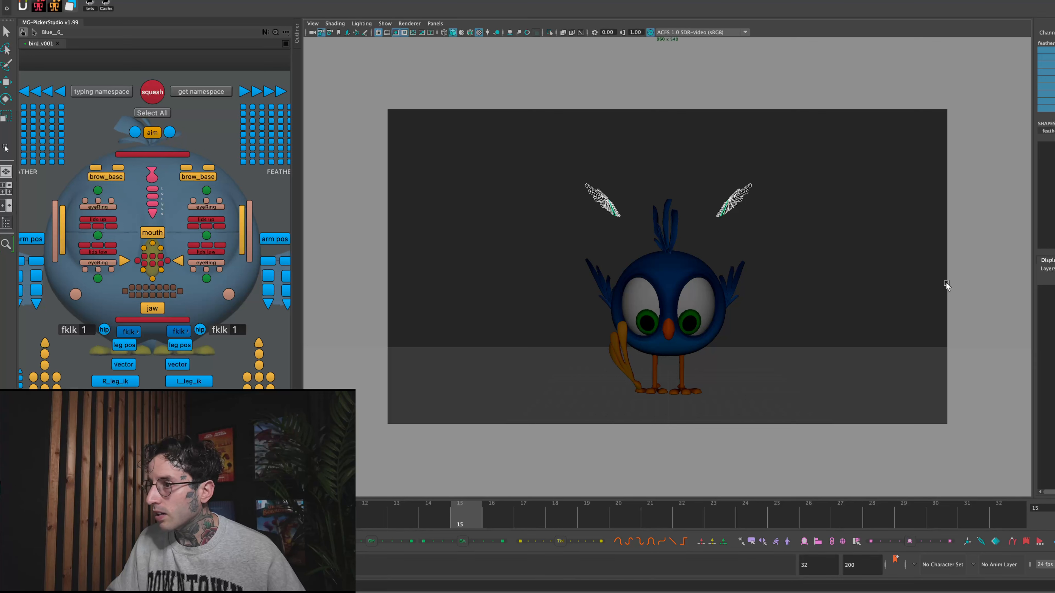
pyautogui.press('w')
pyautogui.moveTo(667, 186); pyautogui.dragTo(667, 228)
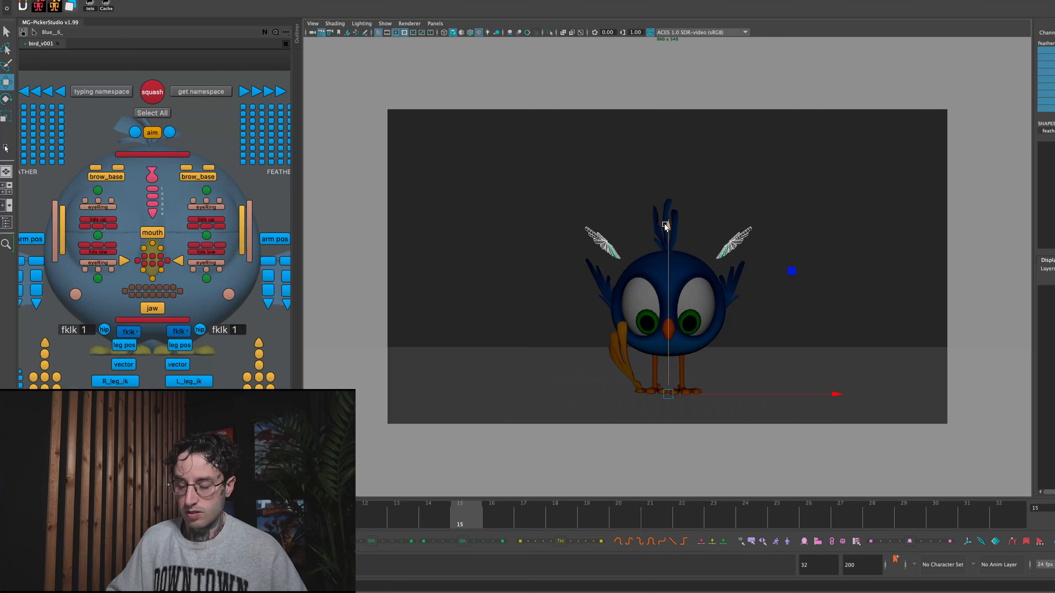
pyautogui.press('e')
pyautogui.moveTo(670, 294); pyautogui.dragTo(665, 337)
pyautogui.press('w')
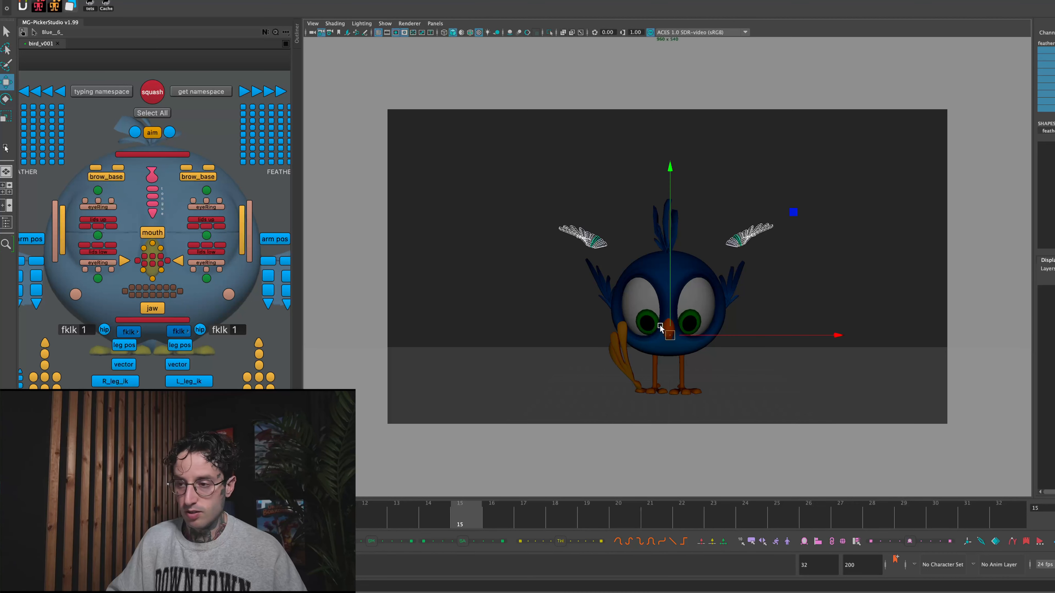
# - Step through the jump between frames 6 and 15 to compare the wing copies with the bird's poses
pyautogui.hotkey('alt', ',')
pyautogui.hotkey('alt', ',')
pyautogui.hotkey('alt', '.')
pyautogui.hotkey('alt', '.')
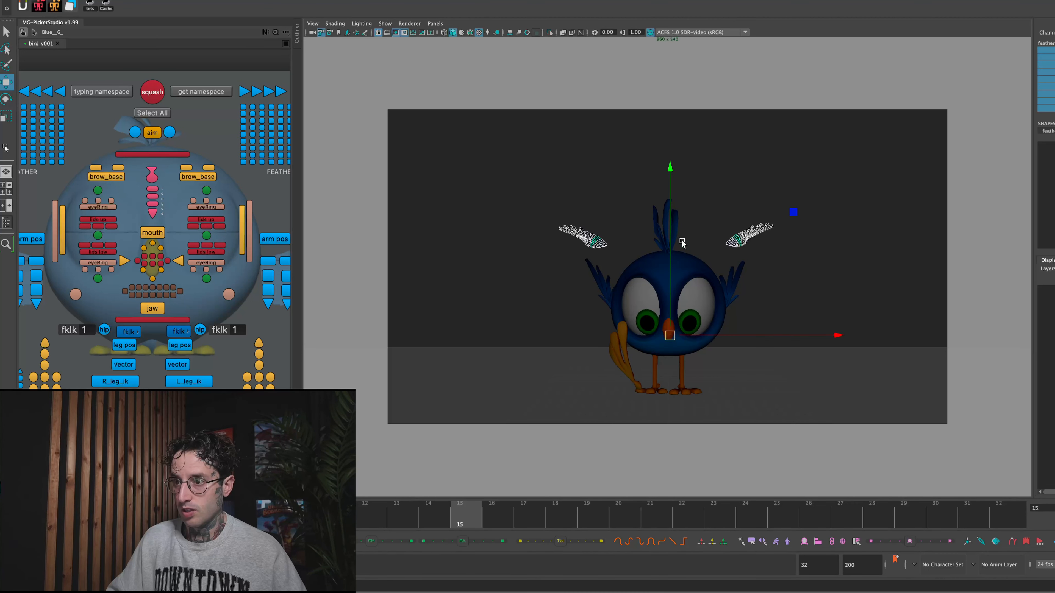
pyautogui.moveTo(526, 192); pyautogui.dragTo(623, 269)
pyautogui.click(623, 243)
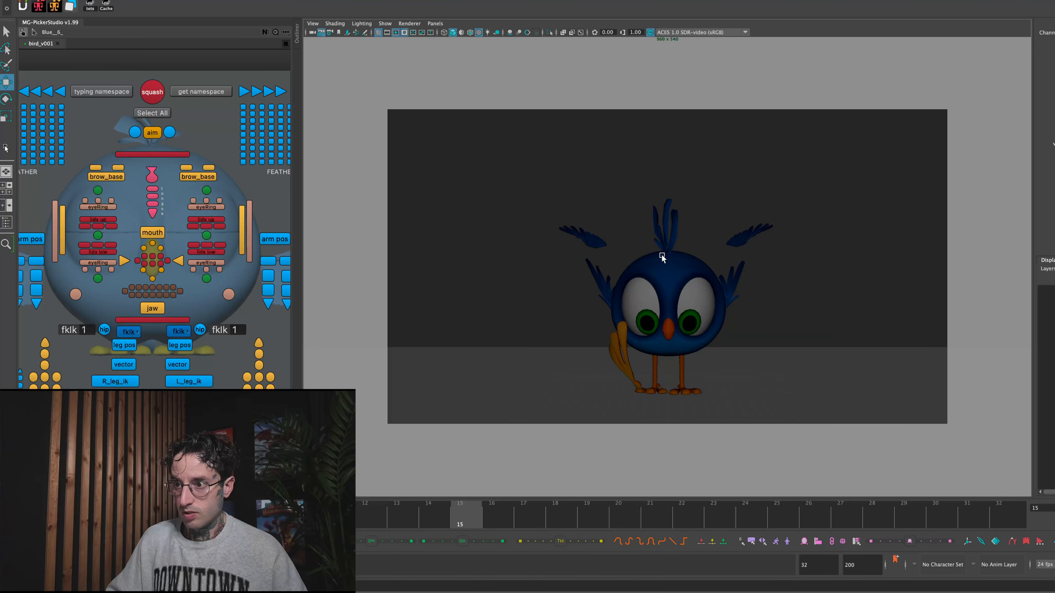
pyautogui.hotkey('alt', ',')
pyautogui.hotkey('alt', ',')
pyautogui.hotkey('alt', ',')
pyautogui.hotkey('alt', ',')
pyautogui.hotkey('alt', ',')
pyautogui.hotkey('alt', ',')
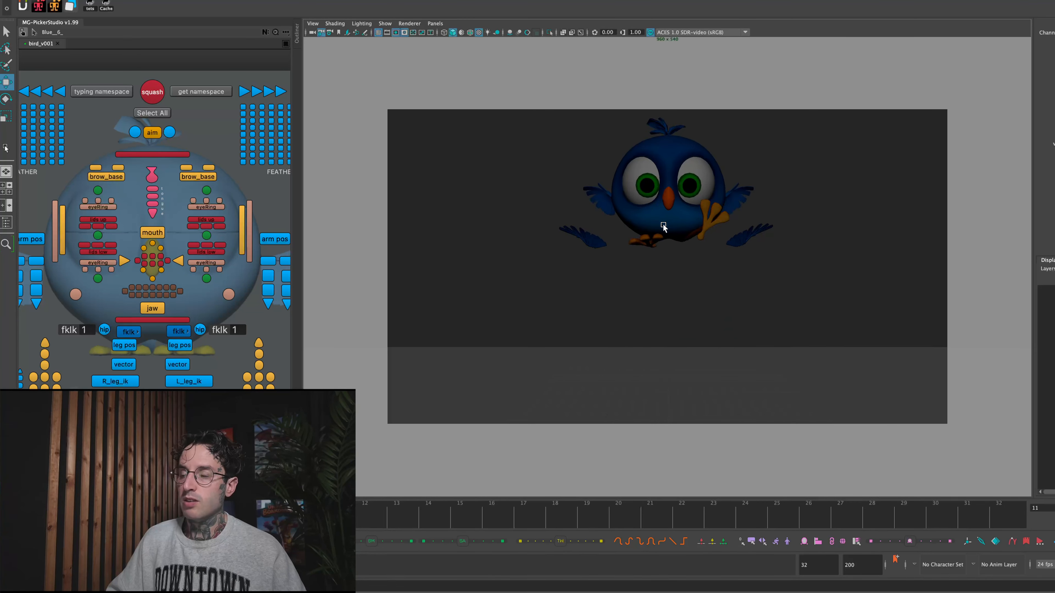
pyautogui.hotkey('alt', ',')
pyautogui.hotkey('alt', ',')
pyautogui.hotkey('alt', ',')
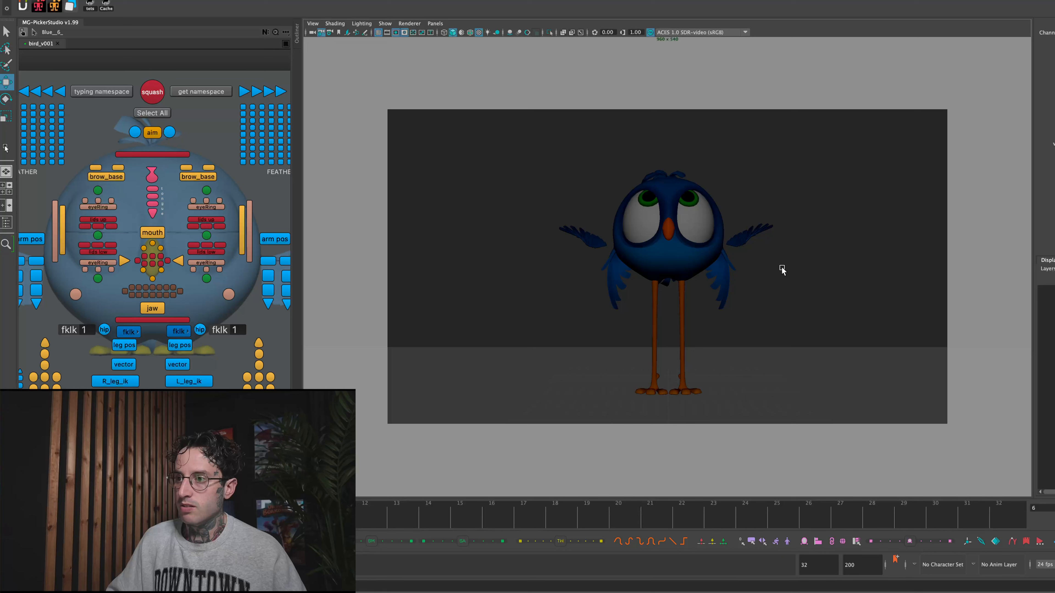
pyautogui.hotkey('alt', '.')
pyautogui.hotkey('alt', '.')
pyautogui.hotkey('alt', '.')
pyautogui.hotkey('alt', '.')
pyautogui.hotkey('alt', '.')
pyautogui.hotkey('alt', '.')
pyautogui.hotkey('alt', '.')
pyautogui.hotkey('alt', '.')
pyautogui.hotkey('alt', '.')
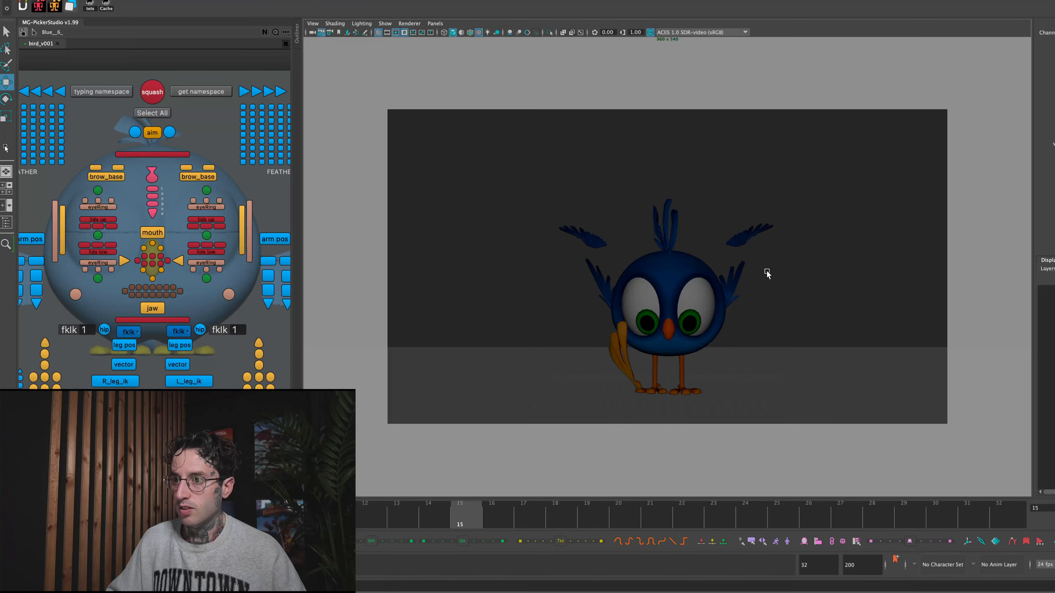
# - Scale the wing copies narrower and shorter at frame 15 and nudge them into place just above the real wings
pyautogui.moveTo(573, 216); pyautogui.dragTo(613, 247)
pyautogui.press('r')
pyautogui.moveTo(836, 334); pyautogui.dragTo(787, 334)
pyautogui.moveTo(665, 231); pyautogui.dragTo(666, 251)
pyautogui.press('w')
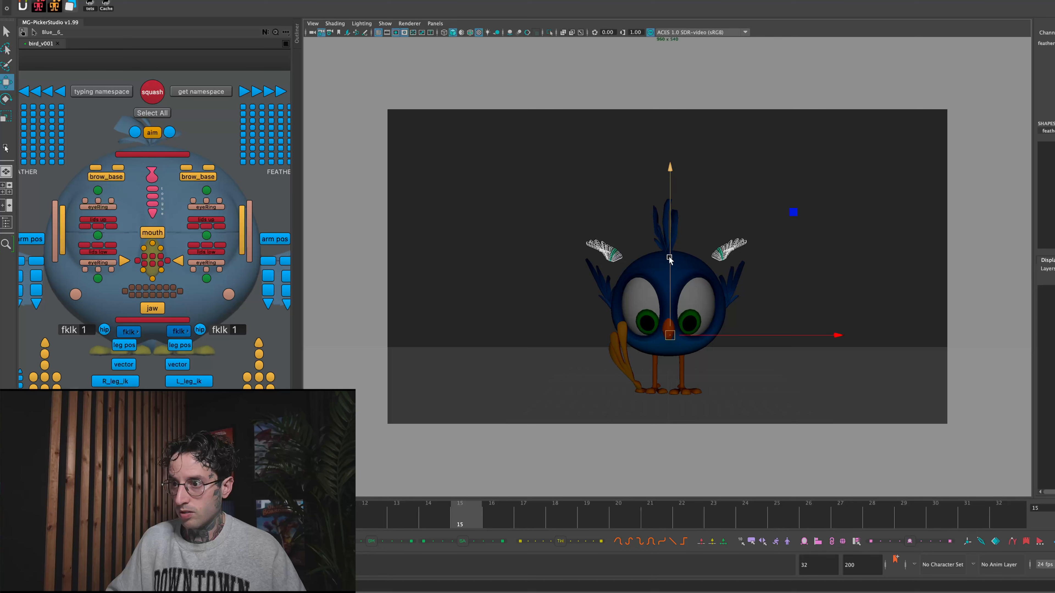
pyautogui.moveTo(670, 339); pyautogui.dragTo(667, 336)
pyautogui.click(696, 320)
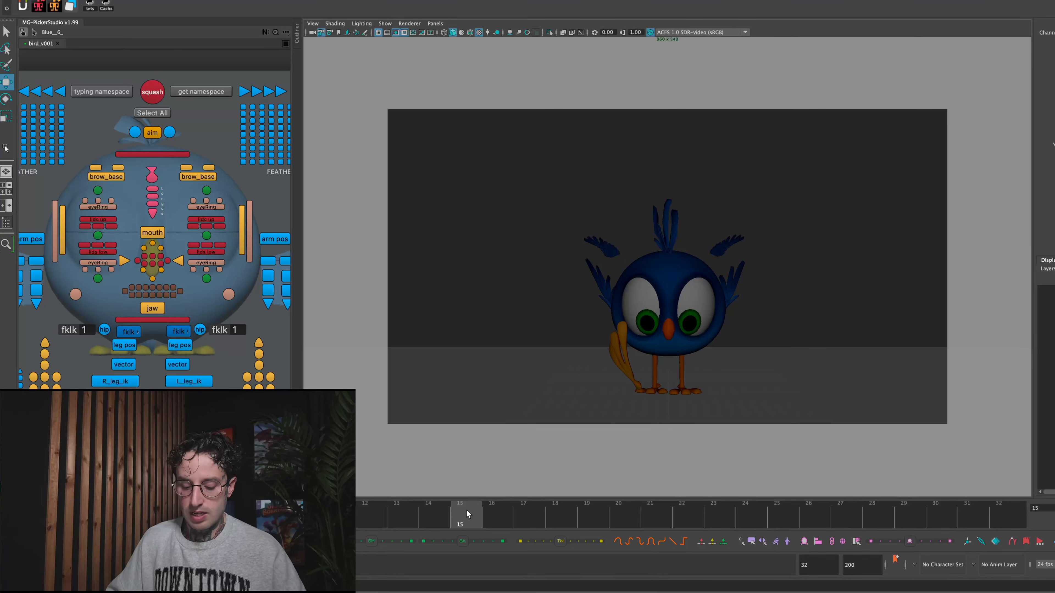
# - Key the wing copies' visibility off at frames 14 and 16 and on at frame 15 so they show only there
pyautogui.click(617, 250)
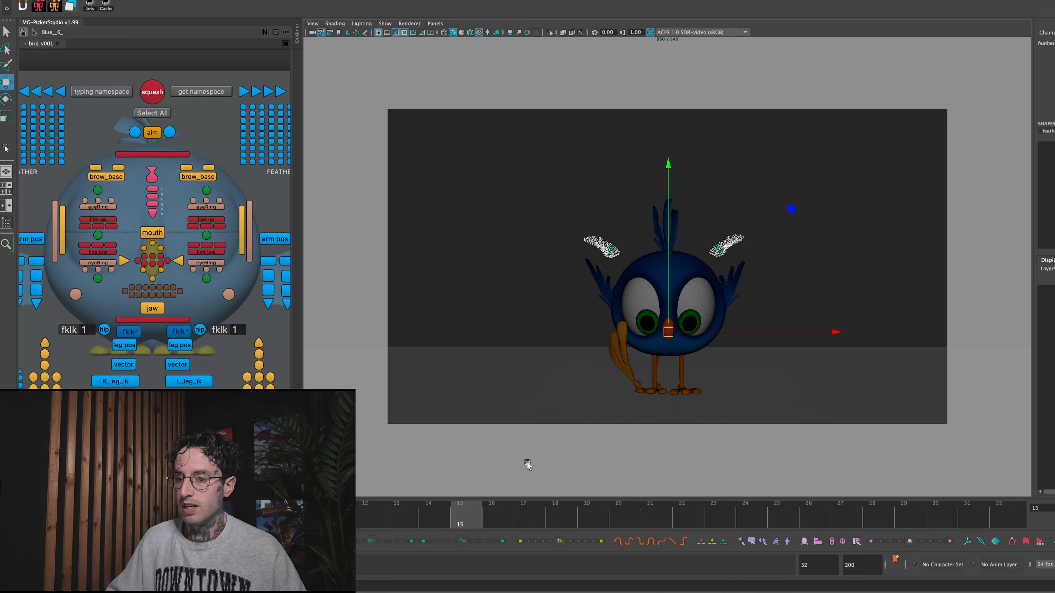
pyautogui.hotkey('alt', ',')
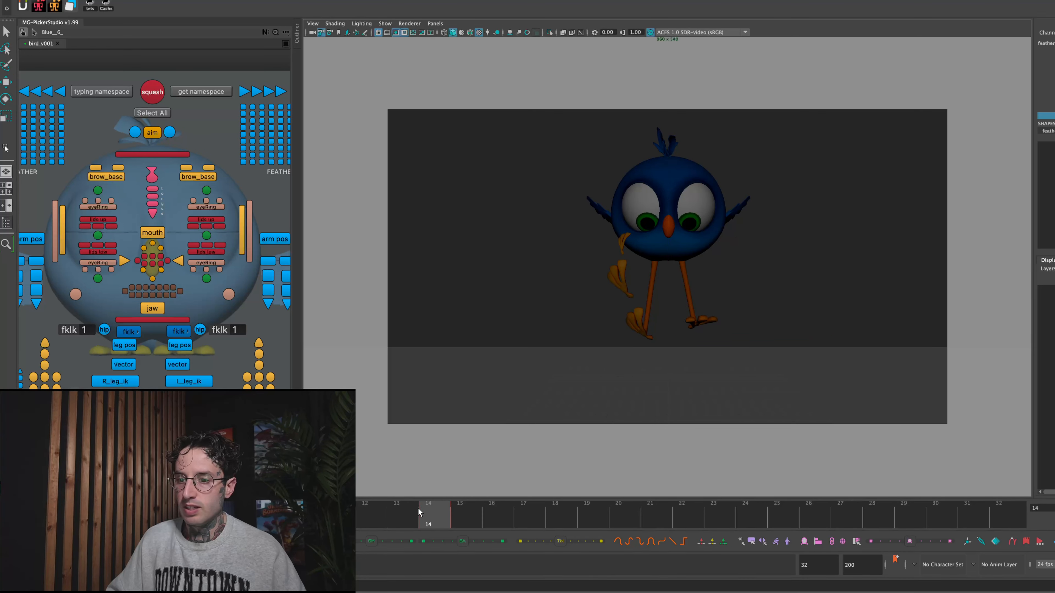
pyautogui.click(462, 516)
pyautogui.click(490, 517)
pyautogui.click(462, 340)
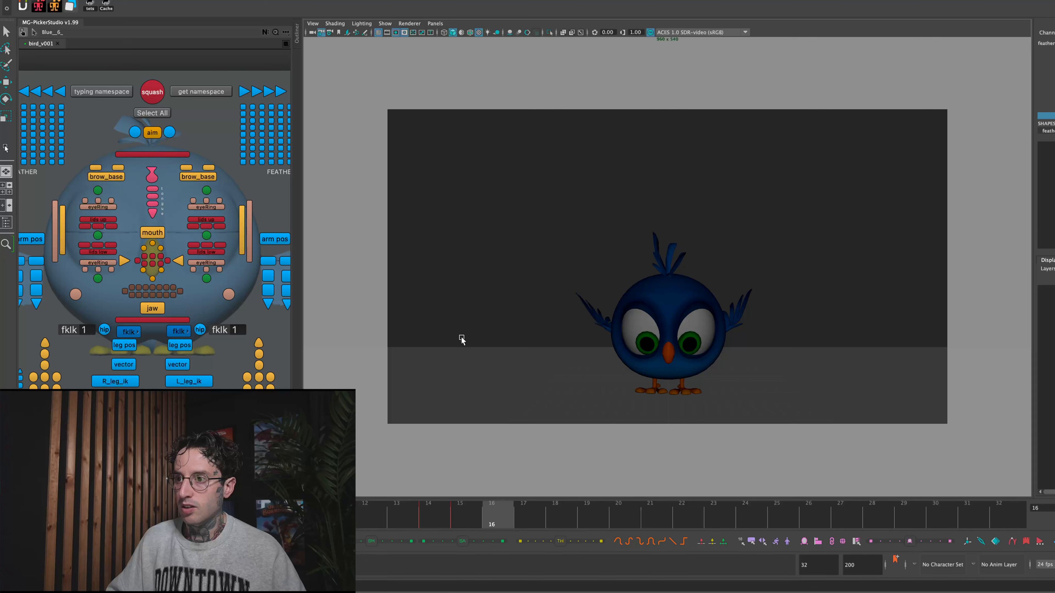
# - Scrub the landing and play back the whole jump with nothing selected to review the wing and foot smears
pyautogui.moveTo(430, 504); pyautogui.dragTo(480, 509)
pyautogui.click(437, 366)
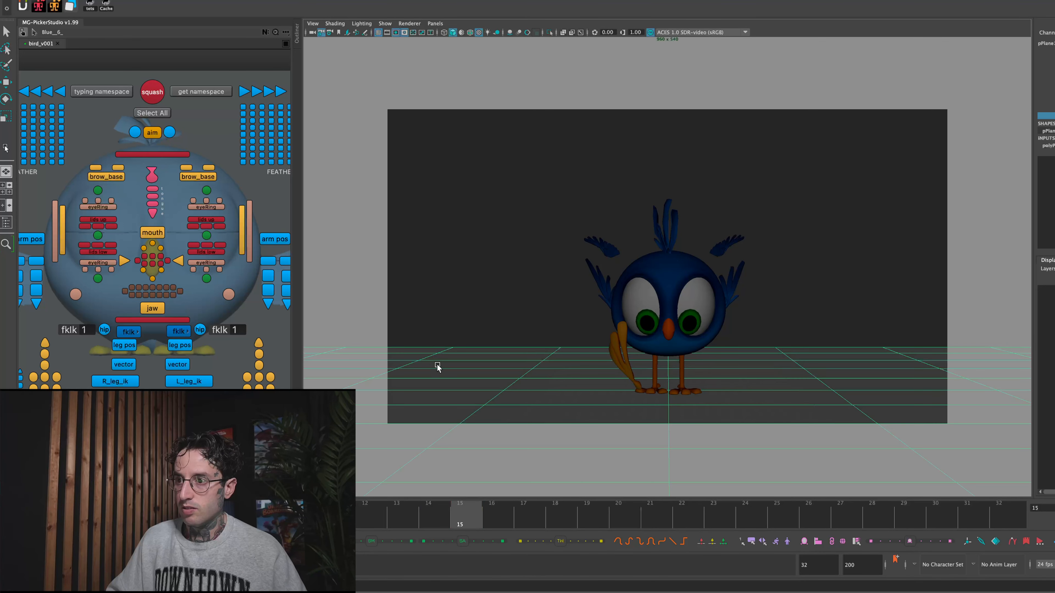
pyautogui.press('w')
pyautogui.click(482, 340)
pyautogui.moveTo(394, 514); pyautogui.dragTo(479, 496)
pyautogui.hotkey('alt', 'v')
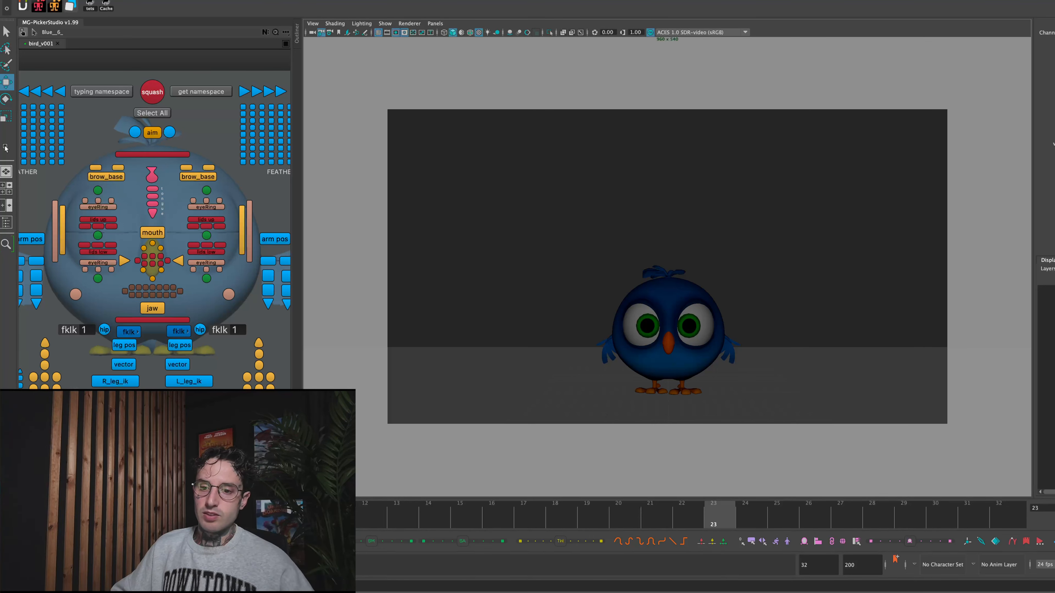
pyautogui.click(275, 516)
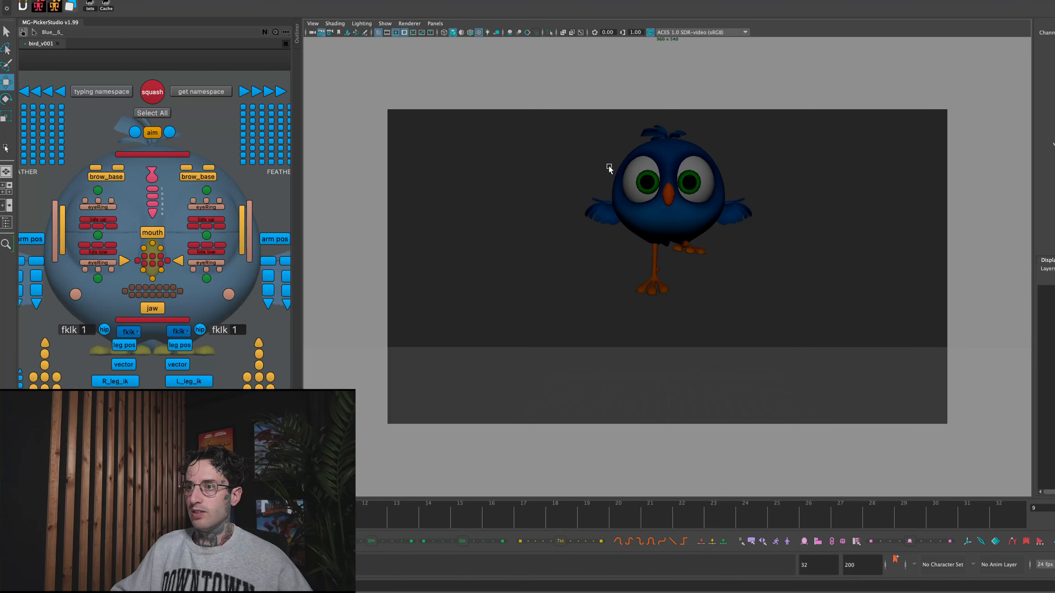
# - Duplicate the bird's eyeballs and pupils from the pose at frame 14 and compare the copies with the bird at frame 15
pyautogui.click(680, 184)
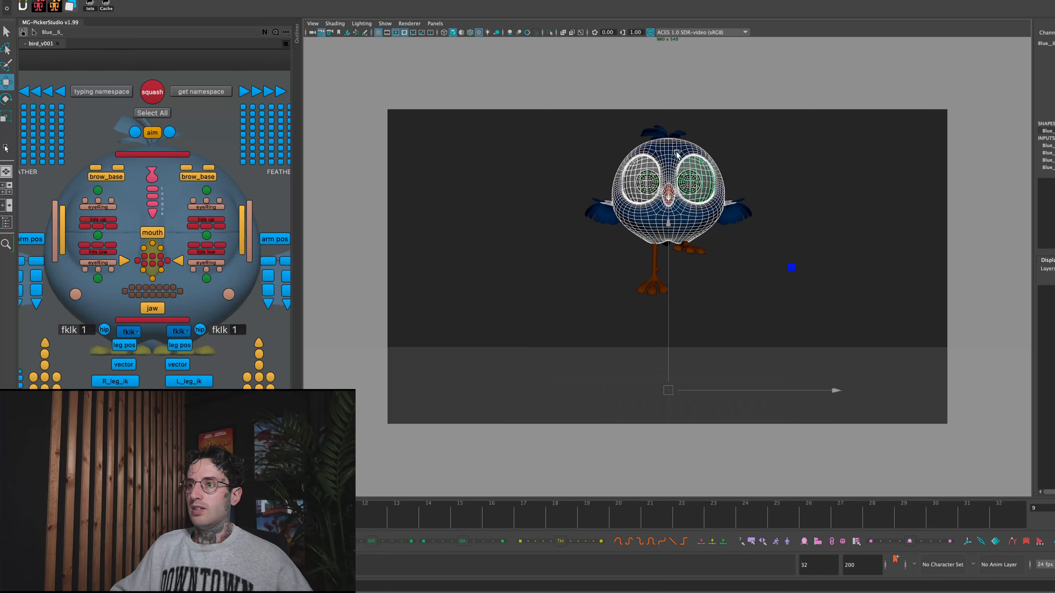
pyautogui.moveTo(272, 512); pyautogui.dragTo(466, 502)
pyautogui.click(438, 510)
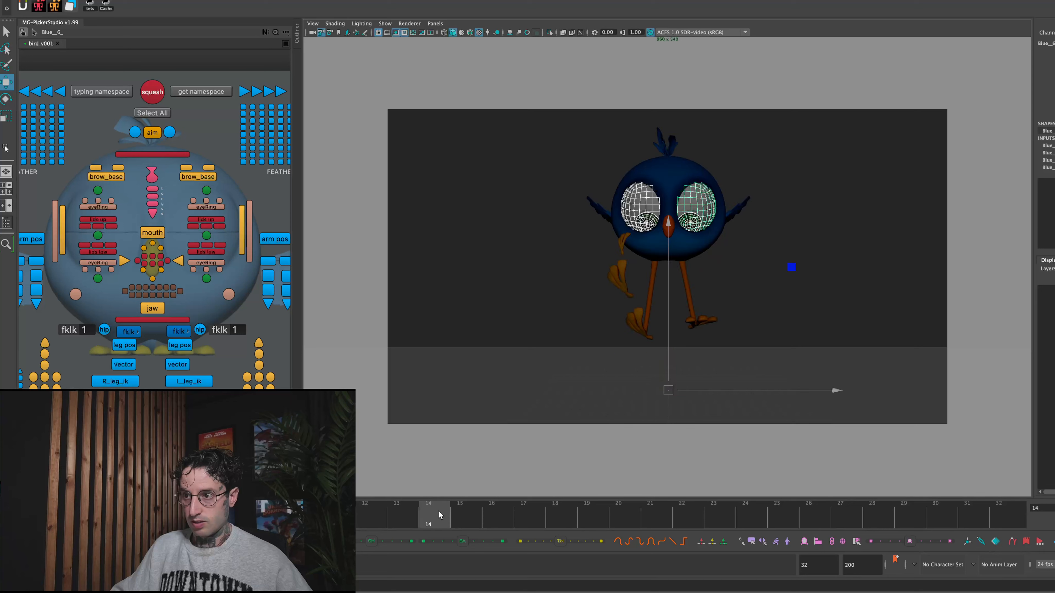
pyautogui.click(464, 517)
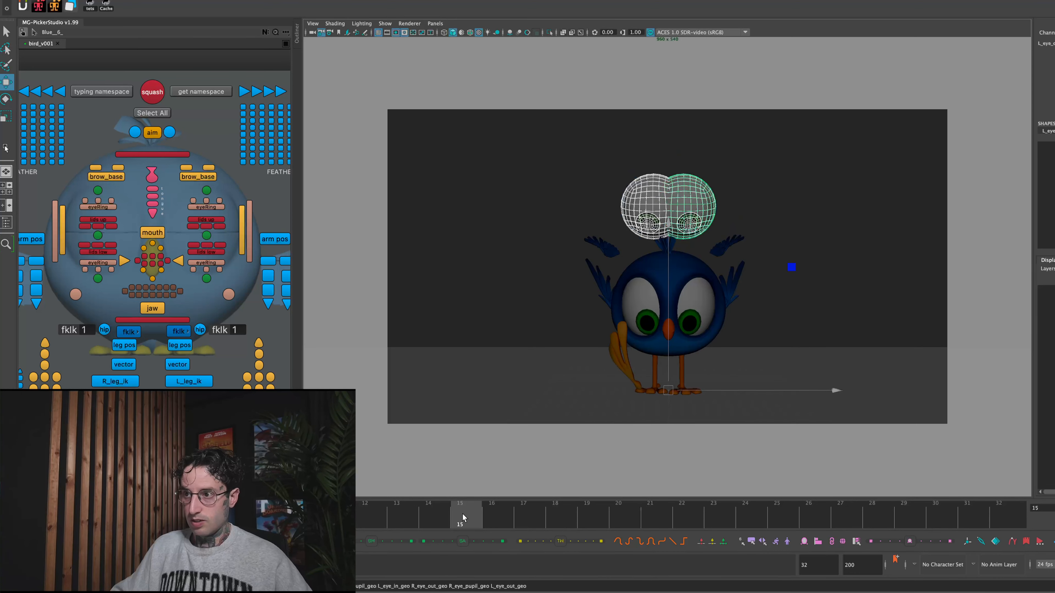
# - Try to unlock the transform channels of the eye copies and head feathers together at frame 15
pyautogui.click(625, 176)
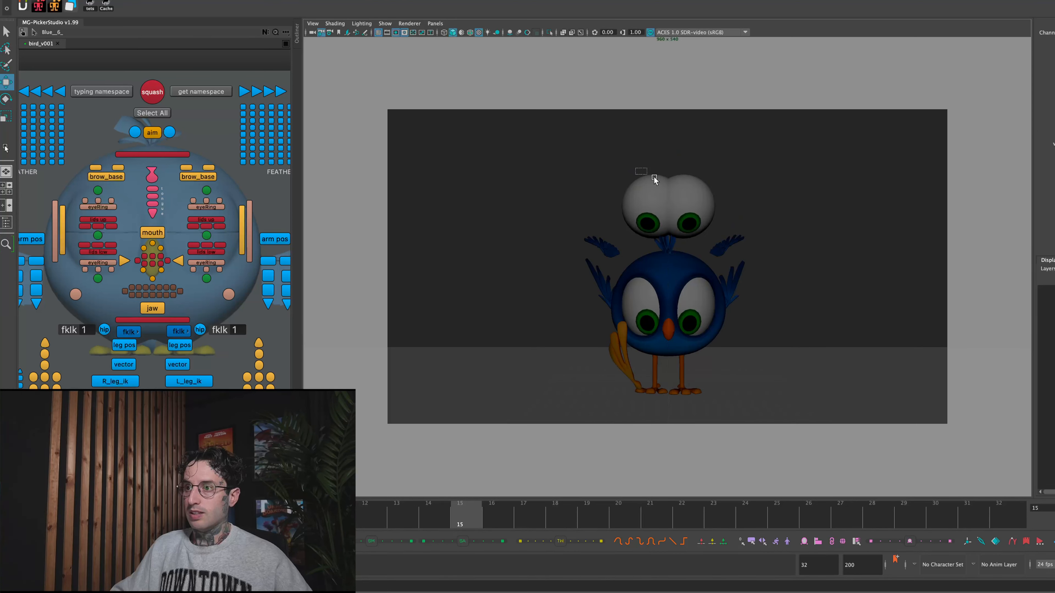
pyautogui.moveTo(686, 167); pyautogui.dragTo(717, 207)
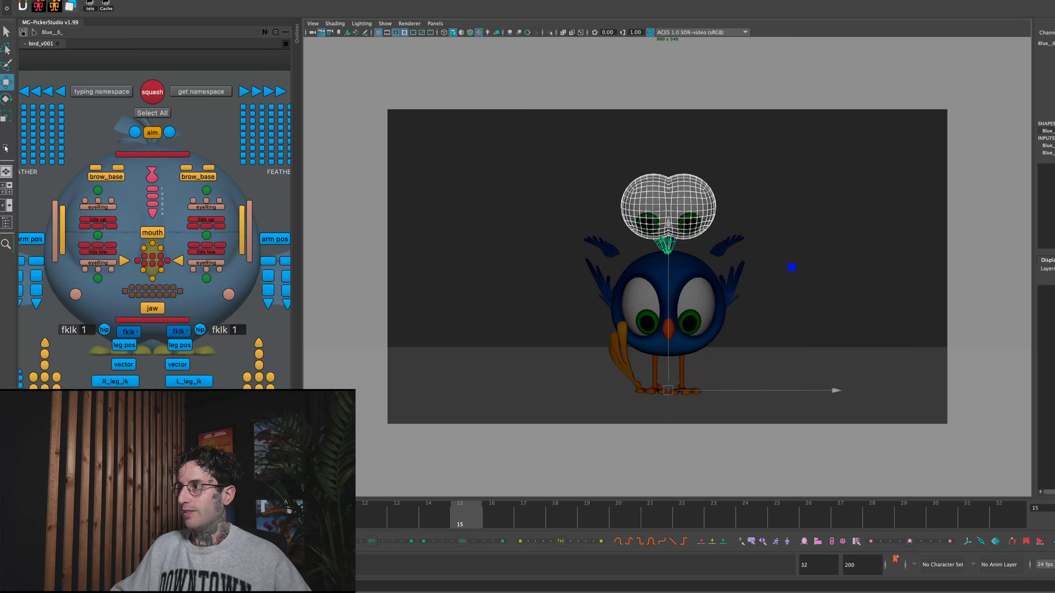
pyautogui.moveTo(1054, 86); pyautogui.dragTo(1053, 50)
pyautogui.rightClick(1053, 51)
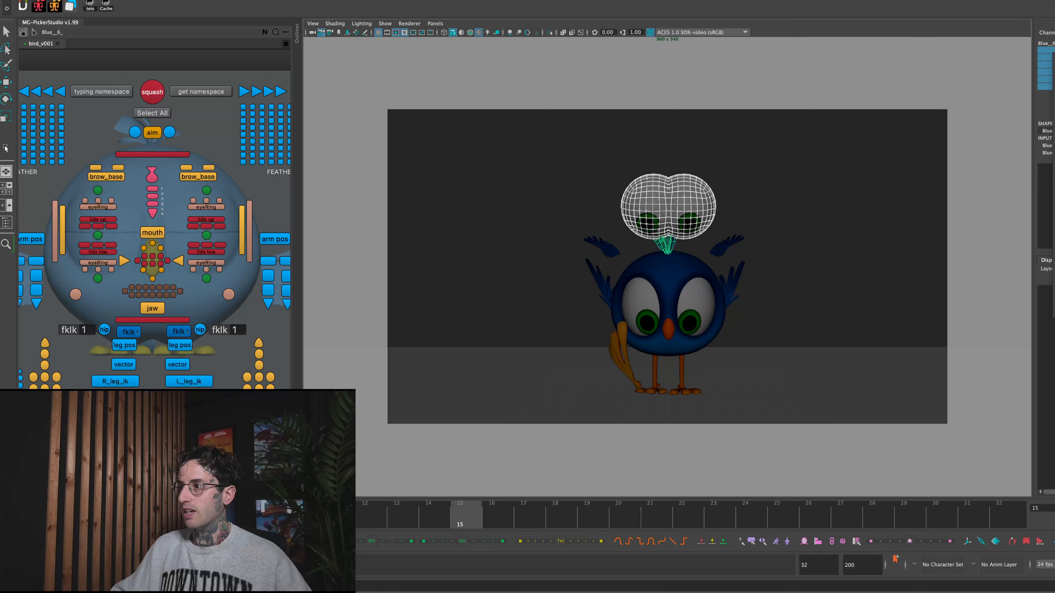
pyautogui.click(1054, 212)
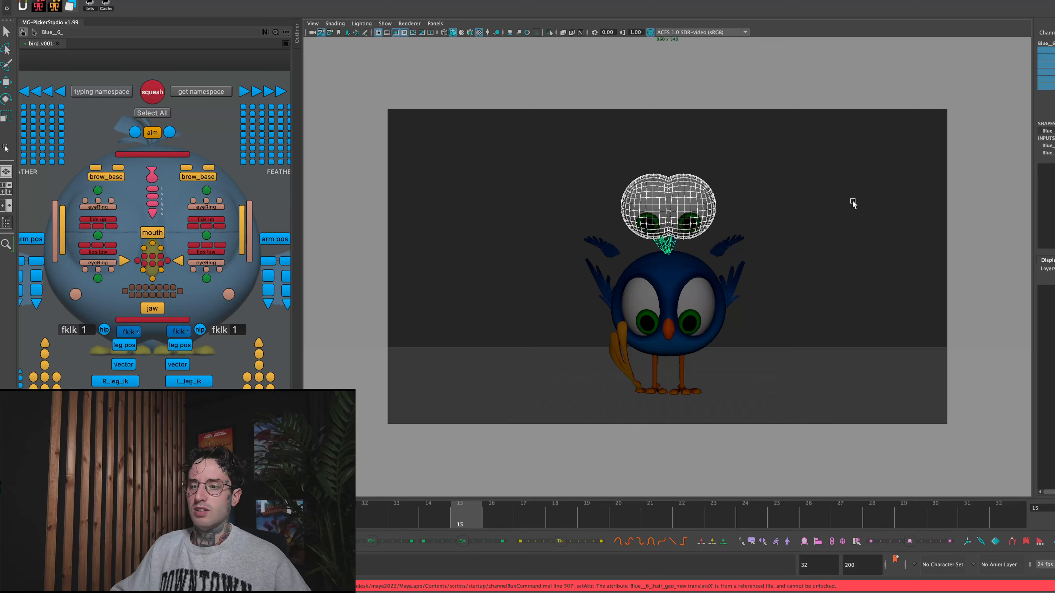
pyautogui.click(780, 217)
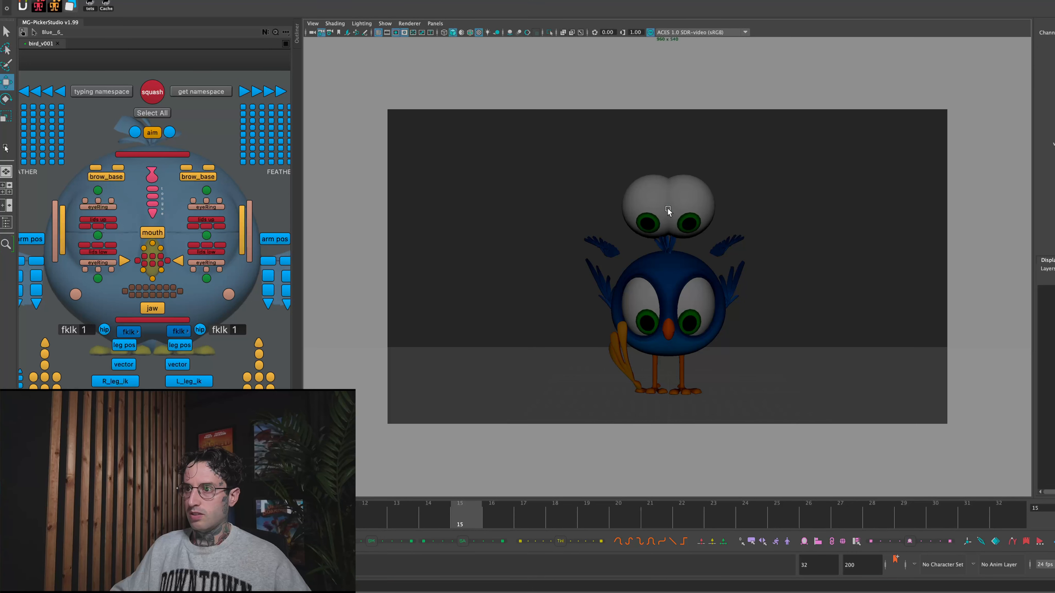
# - Unlock the transform channels on the left and right eyeball copies
pyautogui.click(665, 210)
pyautogui.click(6, 147)
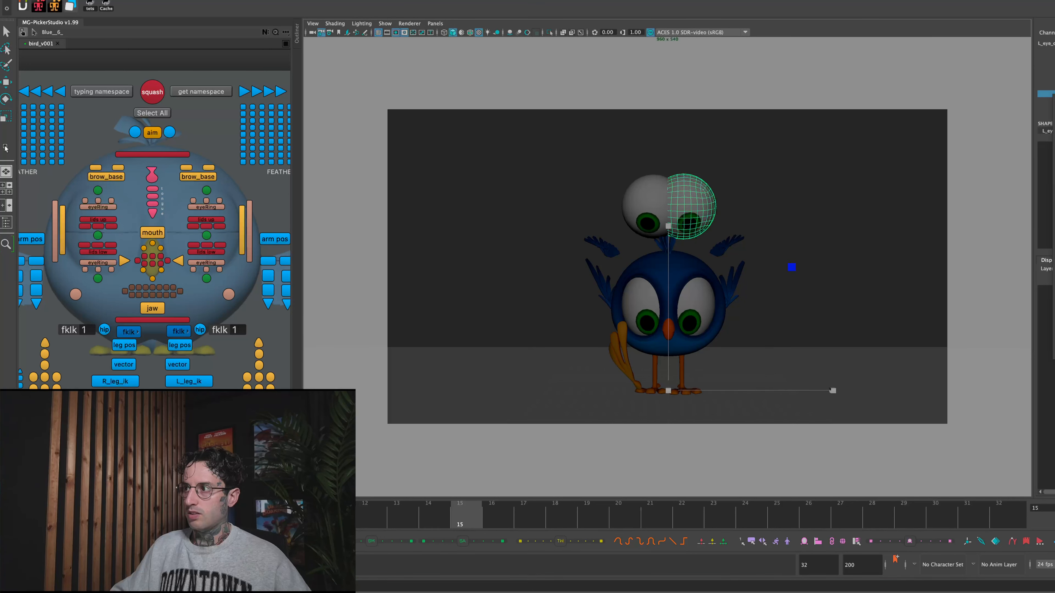
pyautogui.click(1053, 266)
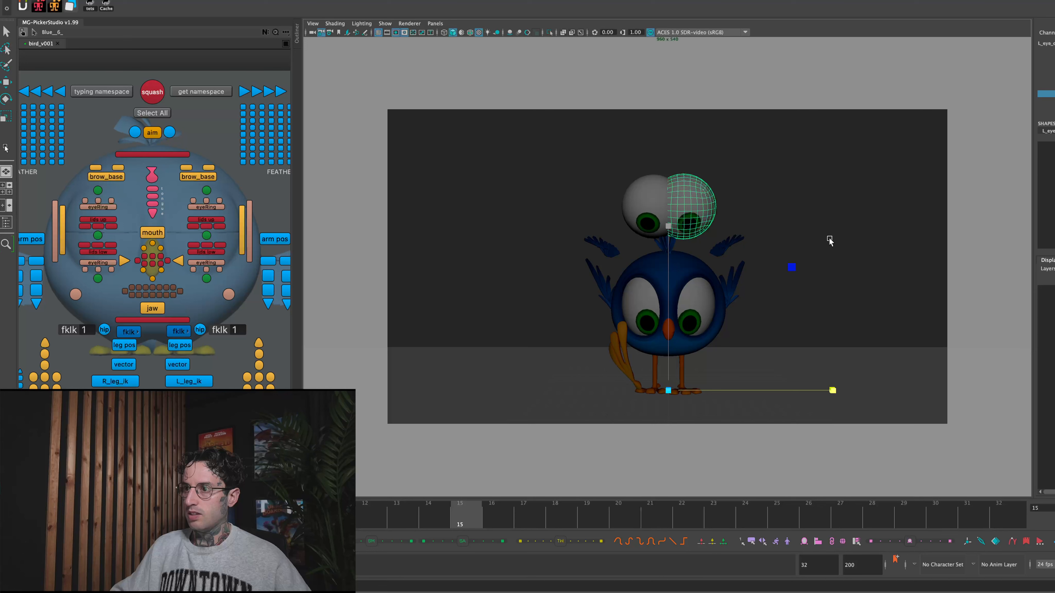
pyautogui.click(662, 179)
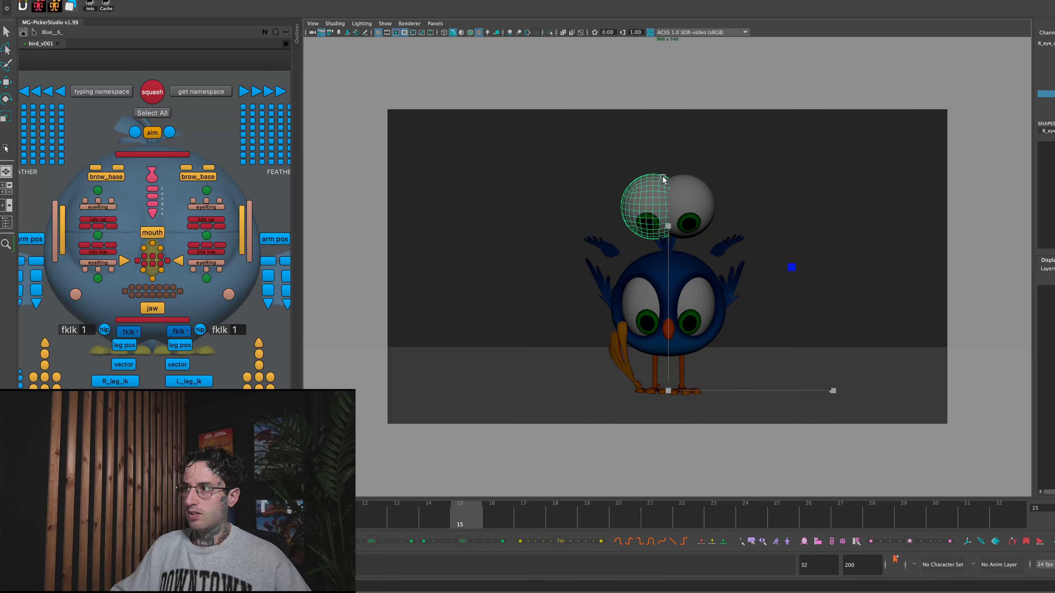
pyautogui.keyDown('shift'); pyautogui.click(714, 198); pyautogui.keyUp('shift')
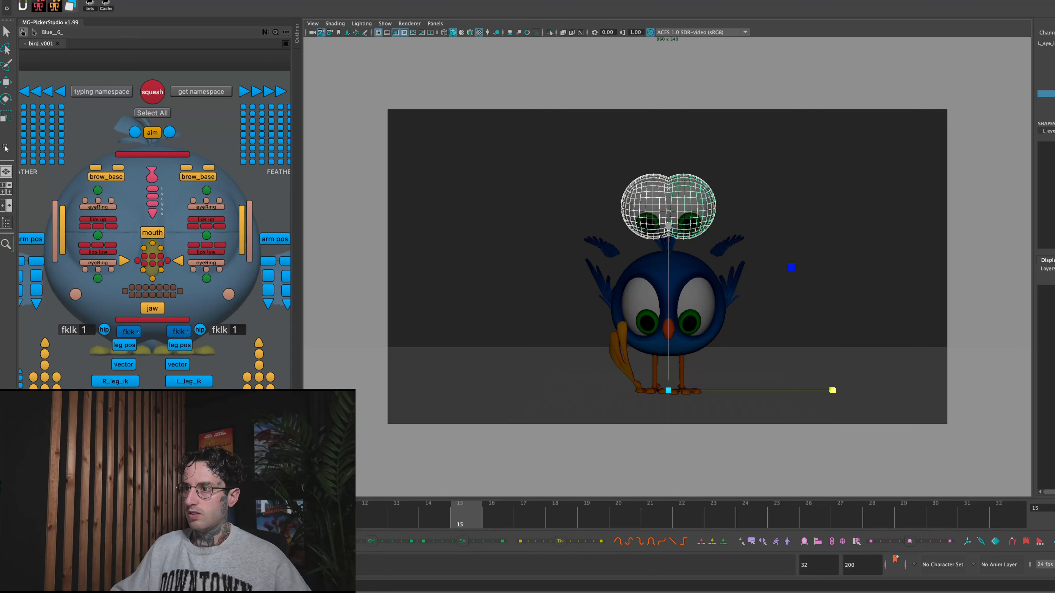
pyautogui.moveTo(1054, 50); pyautogui.dragTo(1053, 87)
pyautogui.rightClick(1054, 86)
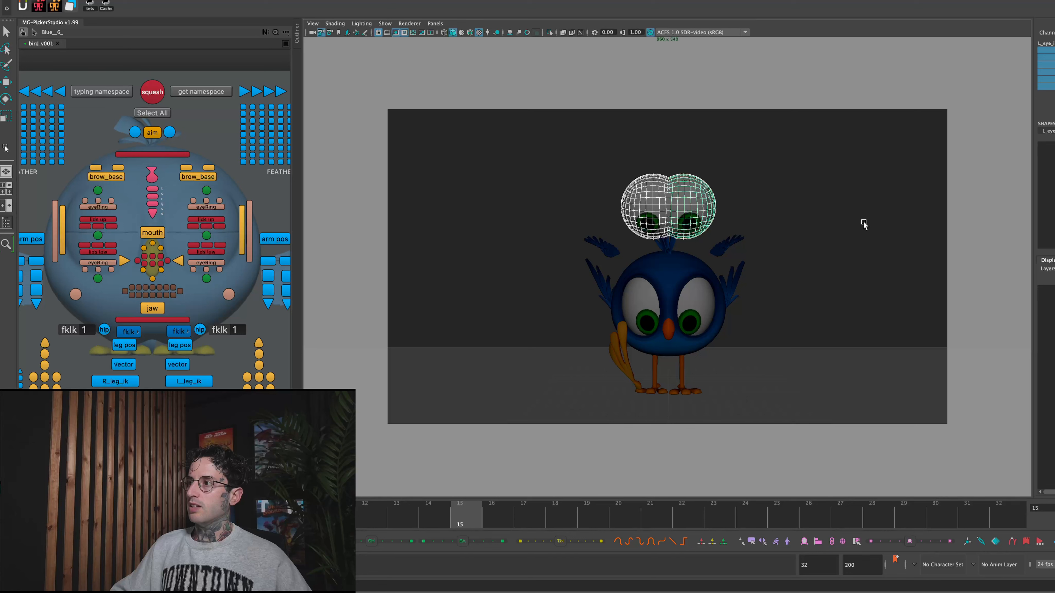
# - Try moving and scaling the eye copies at frame 15, comparing them with the bird's eyes at frame 14
pyautogui.click(618, 199)
pyautogui.moveTo(735, 206); pyautogui.dragTo(736, 207)
pyautogui.click(615, 157)
pyautogui.moveTo(667, 179); pyautogui.dragTo(687, 185)
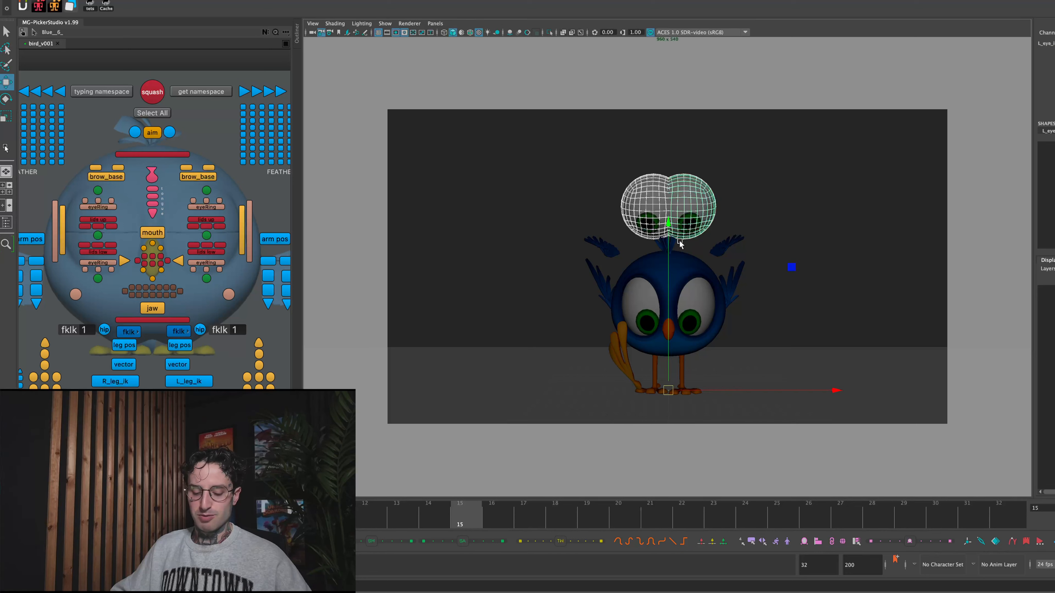
pyautogui.click(1051, 72)
pyautogui.click(1050, 65)
pyautogui.moveTo(879, 153); pyautogui.dragTo(771, 191, button='middle')
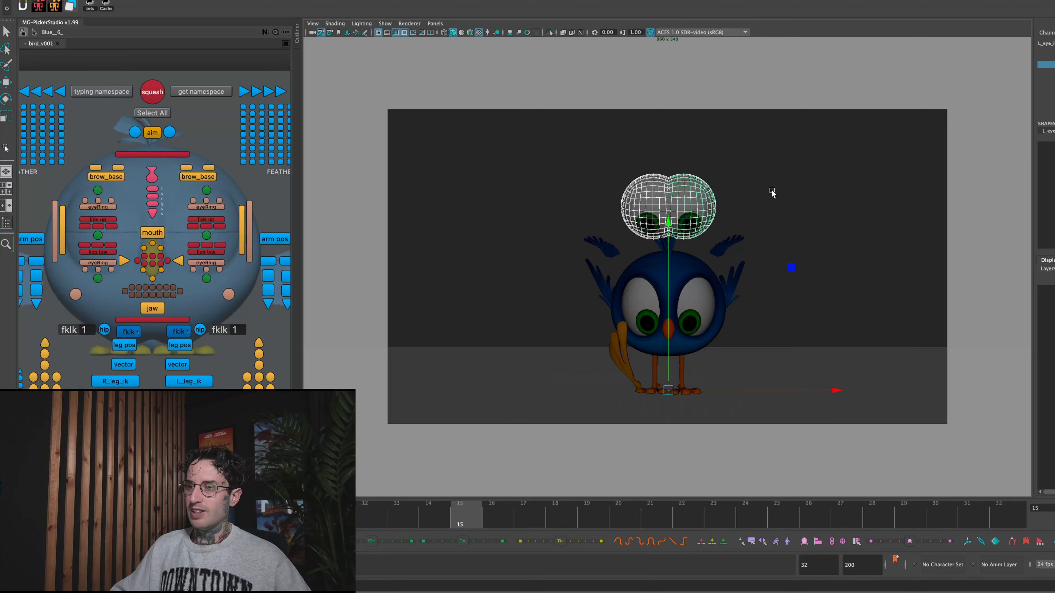
pyautogui.press('r')
pyautogui.moveTo(669, 390); pyautogui.dragTo(698, 339)
pyautogui.press('w')
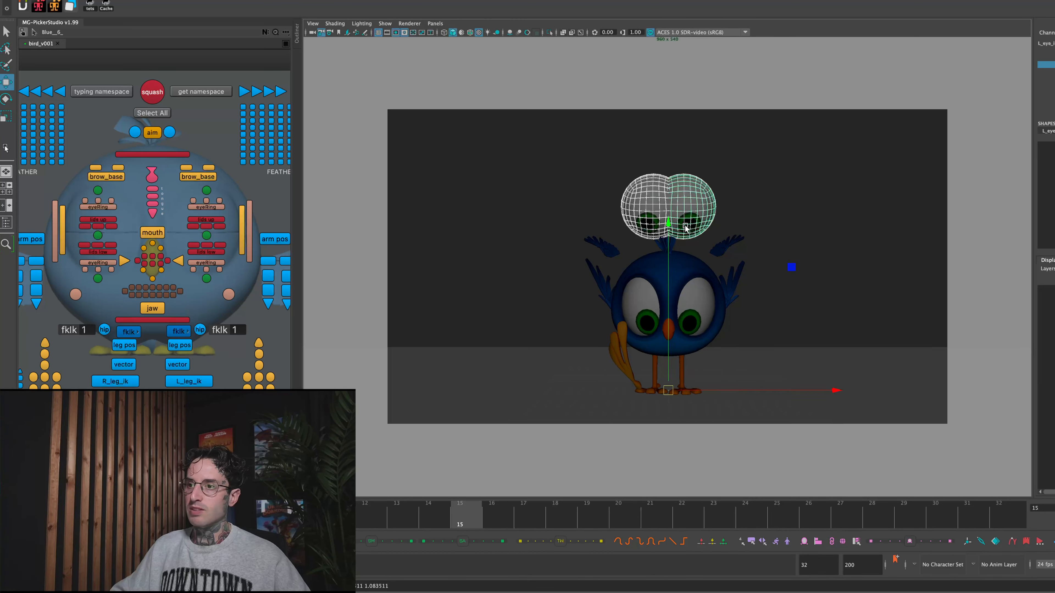
pyautogui.click(431, 524)
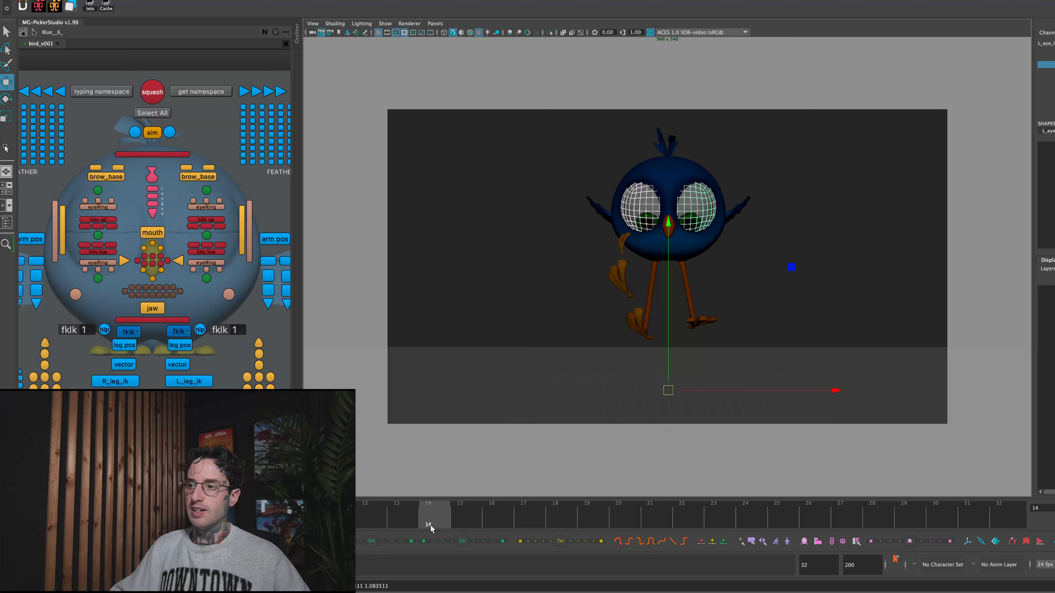
pyautogui.click(448, 523)
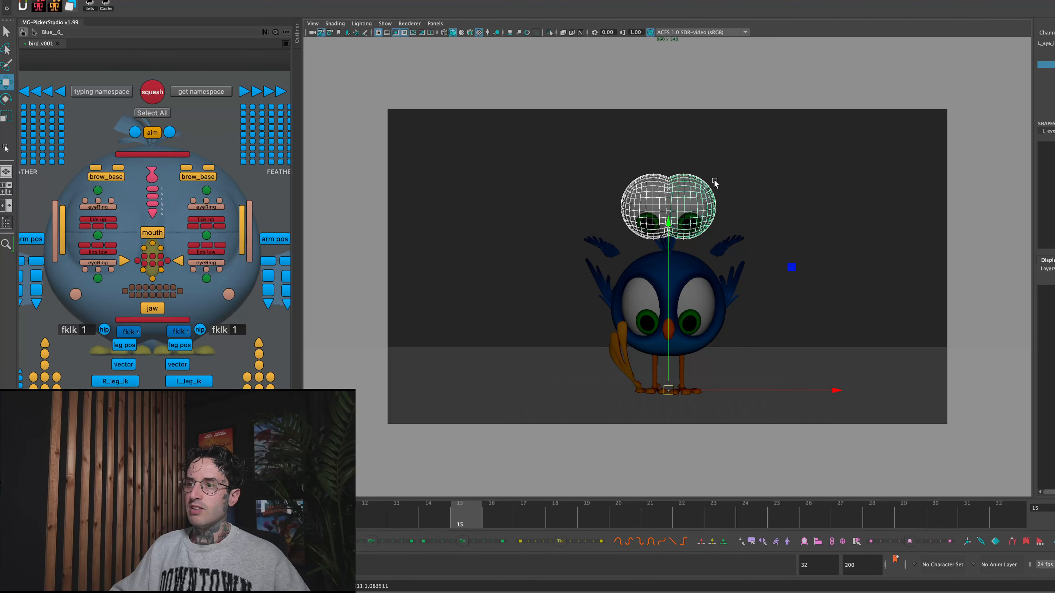
# - Try to shift the eye copies in depth using the side view of the four-view layout, undo the shift and deselect
pyautogui.press('space')
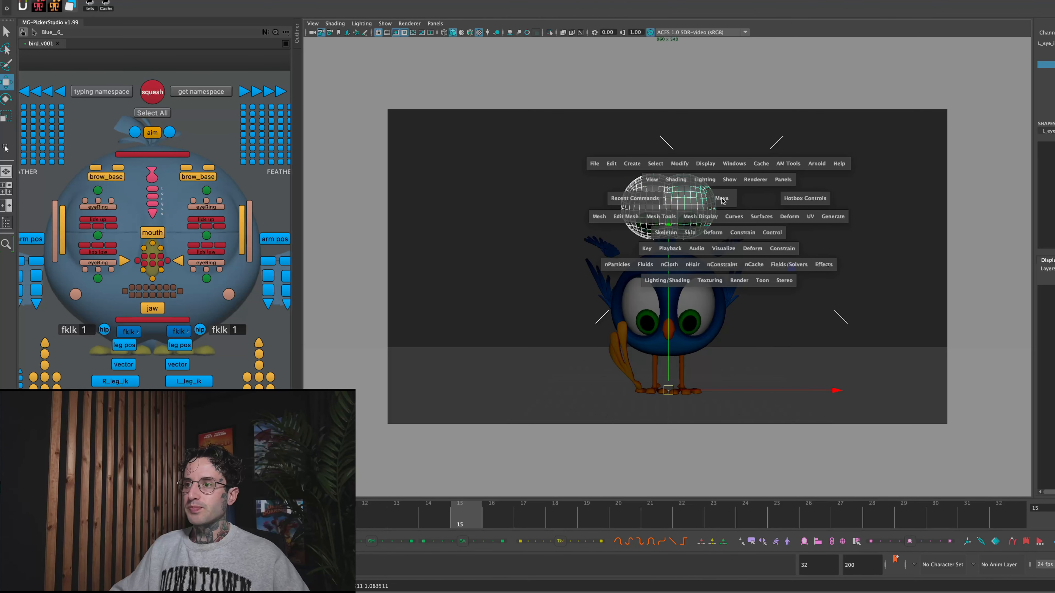
pyautogui.press('space')
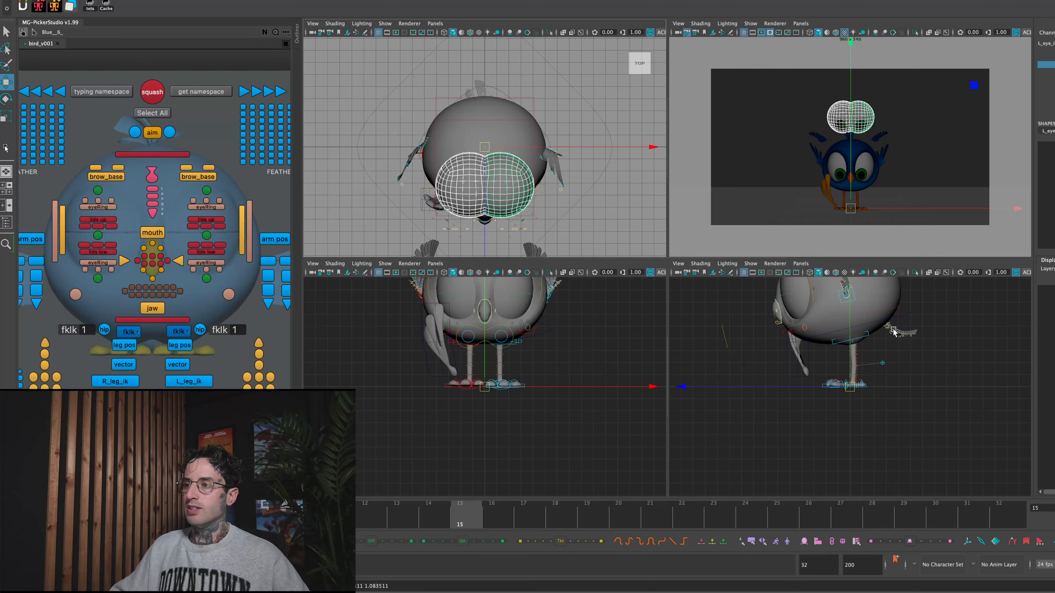
pyautogui.click(754, 314)
pyautogui.moveTo(758, 315); pyautogui.dragTo(847, 351)
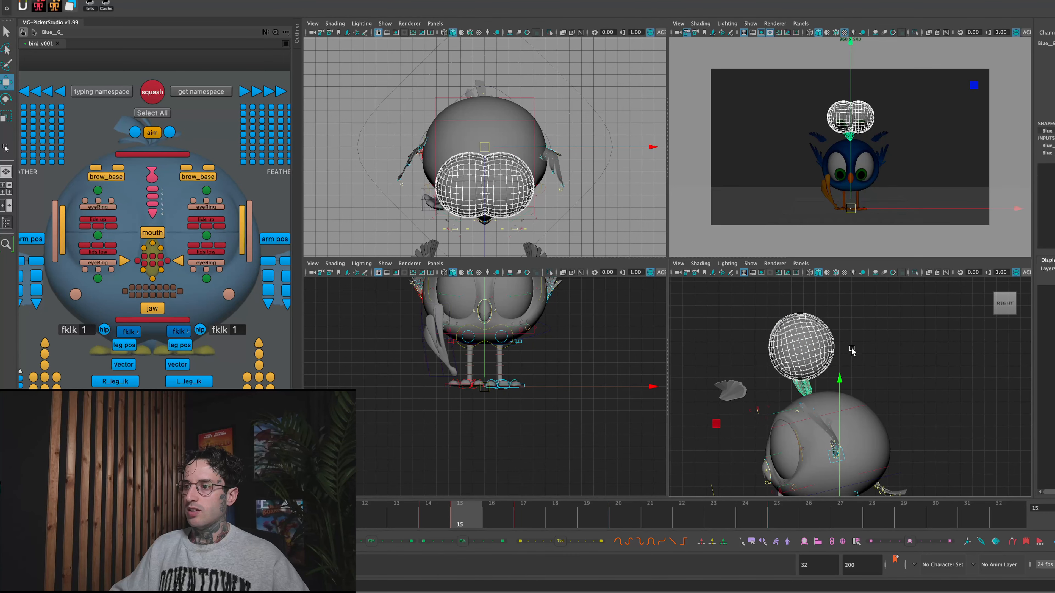
pyautogui.keyDown('alt'); pyautogui.moveTo(848, 399); pyautogui.dragTo(865, 307, button='middle'); pyautogui.keyUp('alt')
pyautogui.moveTo(704, 432); pyautogui.dragTo(780, 434)
pyautogui.hotkey('ctrl', 'z')
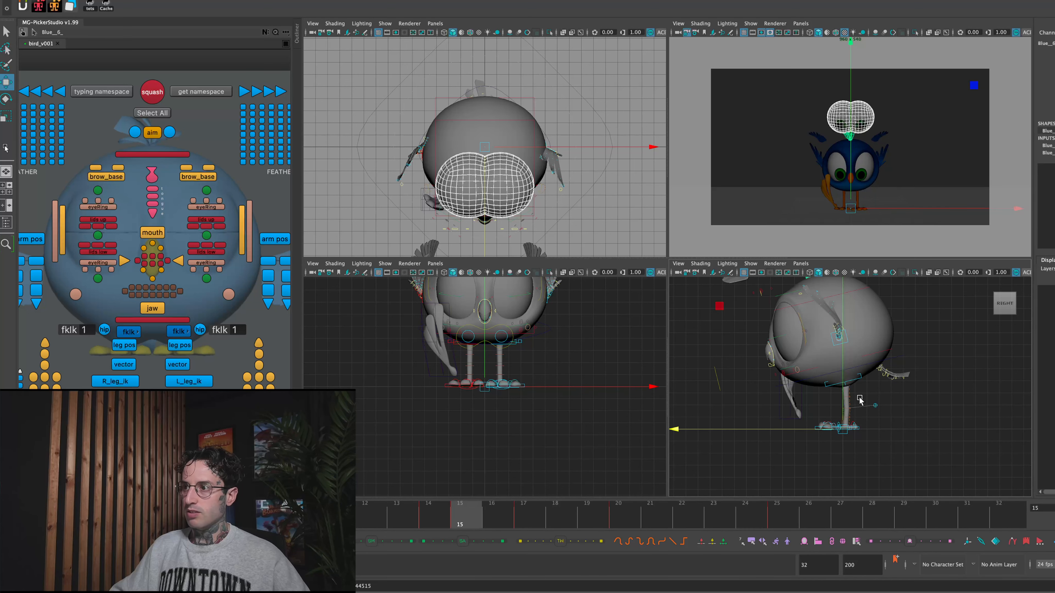
pyautogui.click(932, 385)
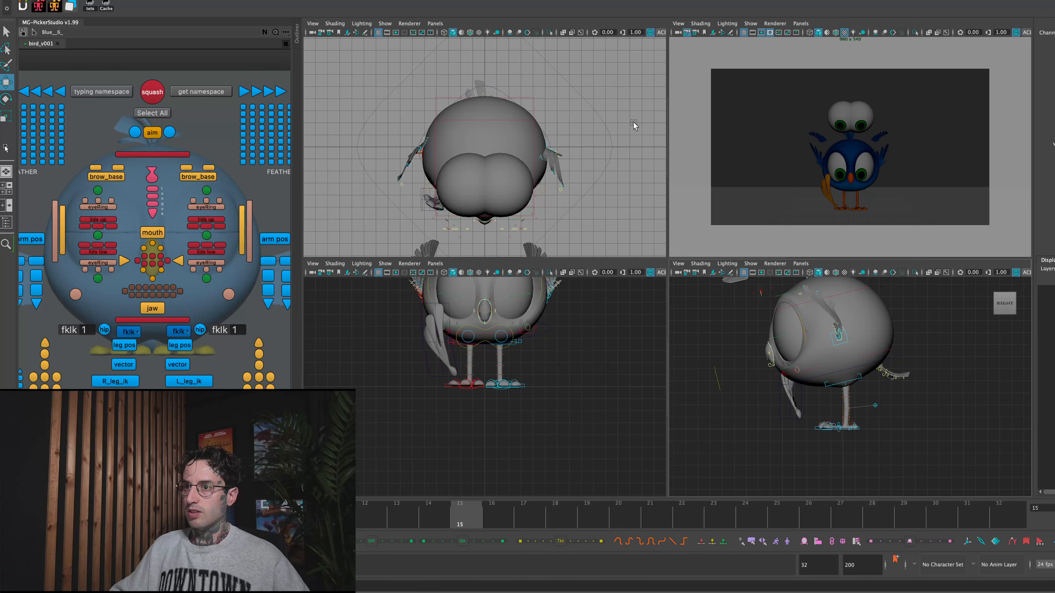
# - Select the bird's main ground control
pyautogui.click(152, 432)
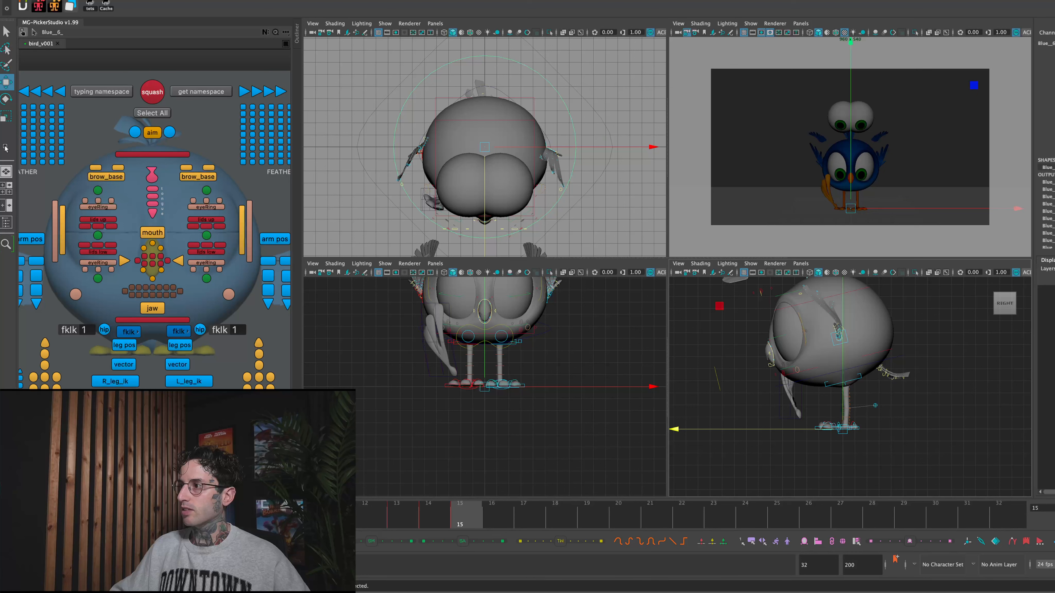
pyautogui.click(892, 126)
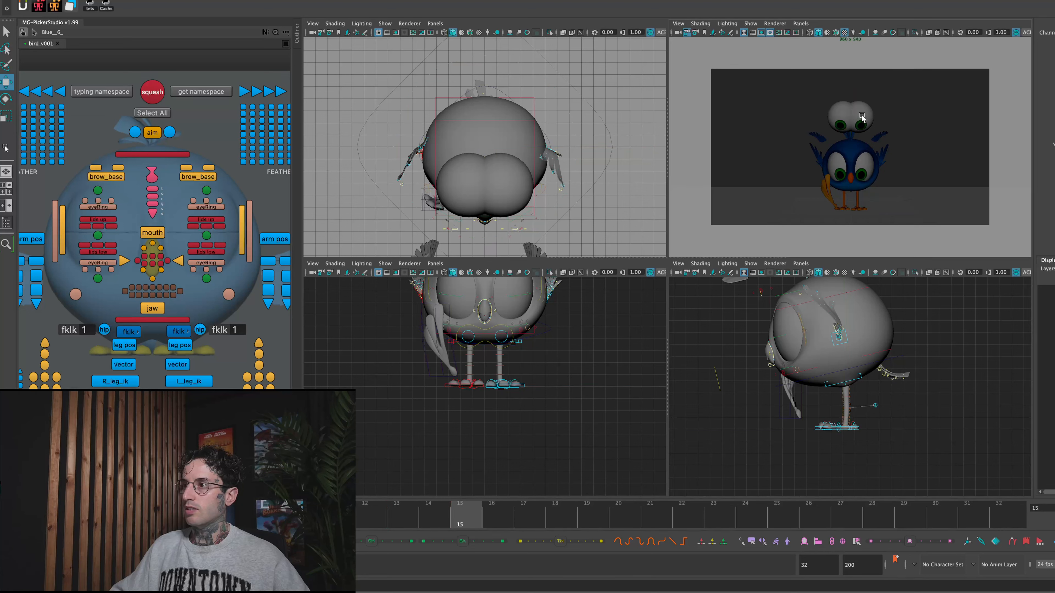
pyautogui.click(153, 449)
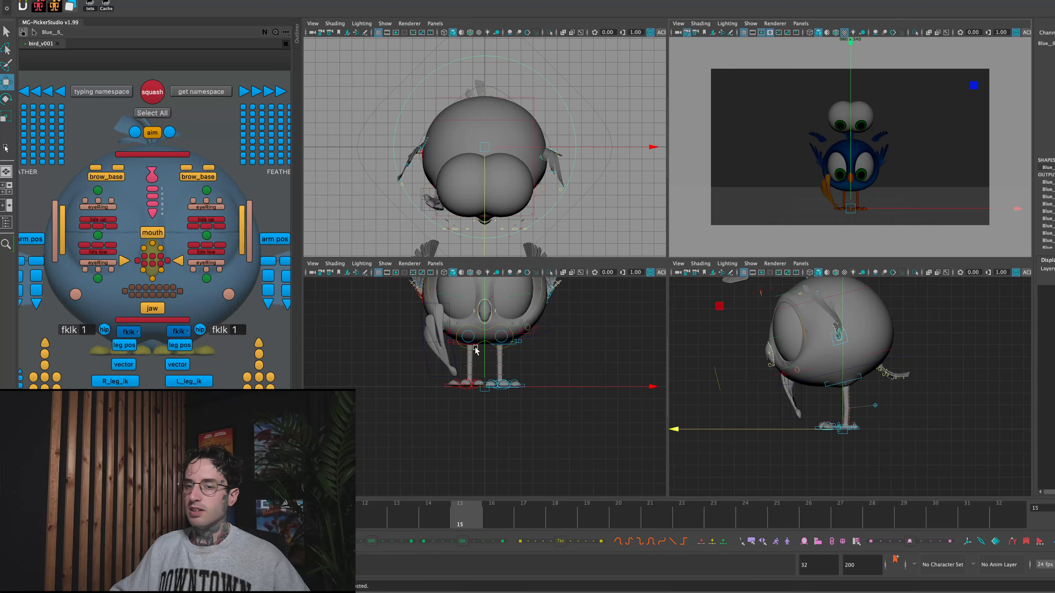
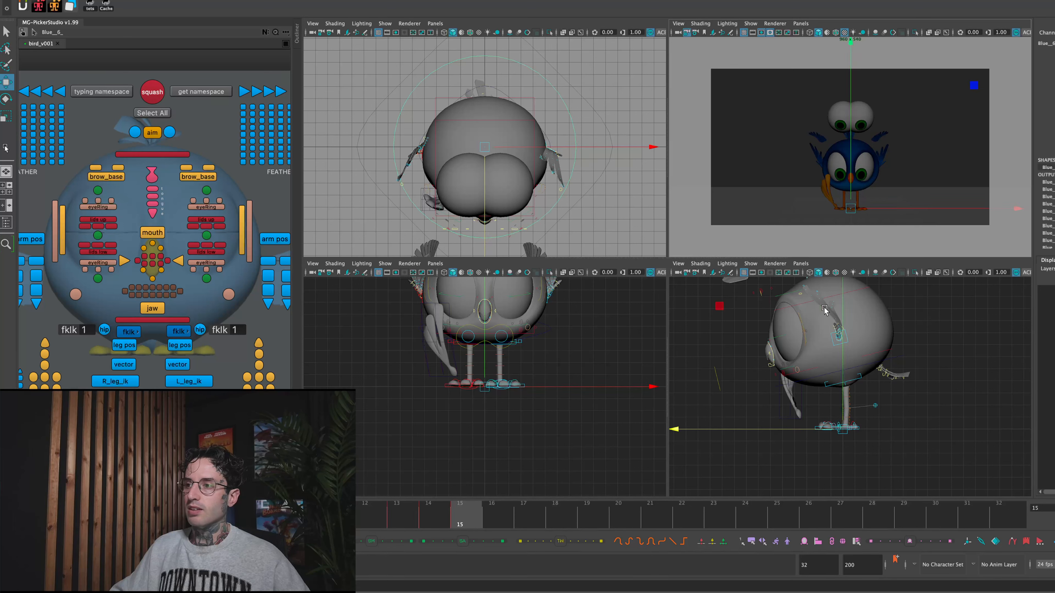
# - Select both eyeball copies in the side view
pyautogui.keyDown('alt'); pyautogui.moveTo(951, 334); pyautogui.dragTo(942, 398); pyautogui.keyUp('alt')
pyautogui.moveTo(493, 499); pyautogui.dragTo(555, 511)
pyautogui.moveTo(868, 284); pyautogui.dragTo(693, 295)
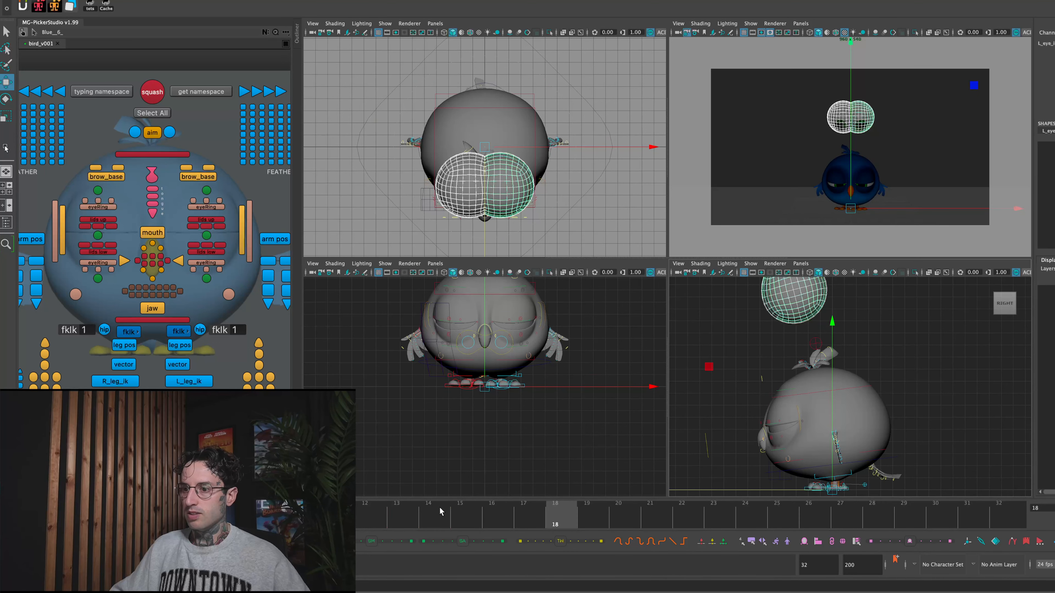
pyautogui.moveTo(556, 518); pyautogui.dragTo(366, 518)
# - Switch the top-view panel to the camera1 view with textured shading, return to frame 15 and restore the four-view layout
pyautogui.press('space')
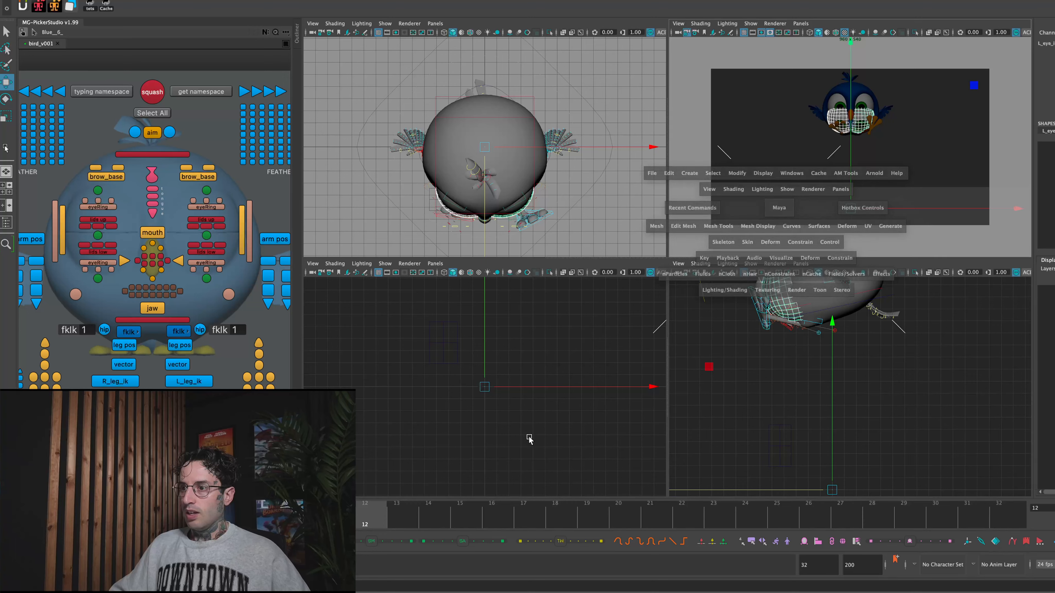
pyautogui.press('space')
pyautogui.press('space')
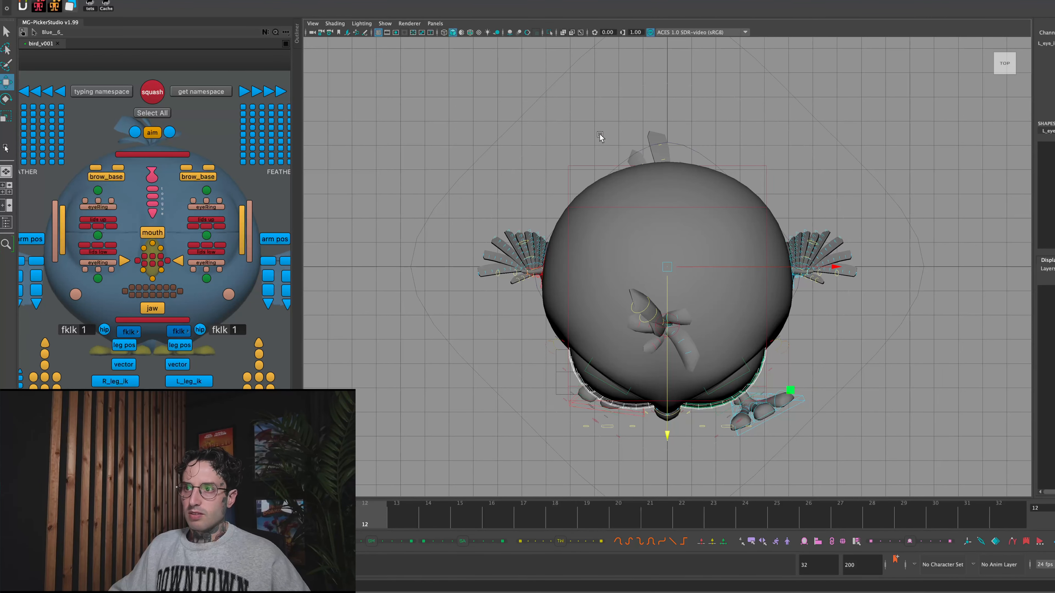
pyautogui.click(434, 23)
pyautogui.moveTo(490, 33)
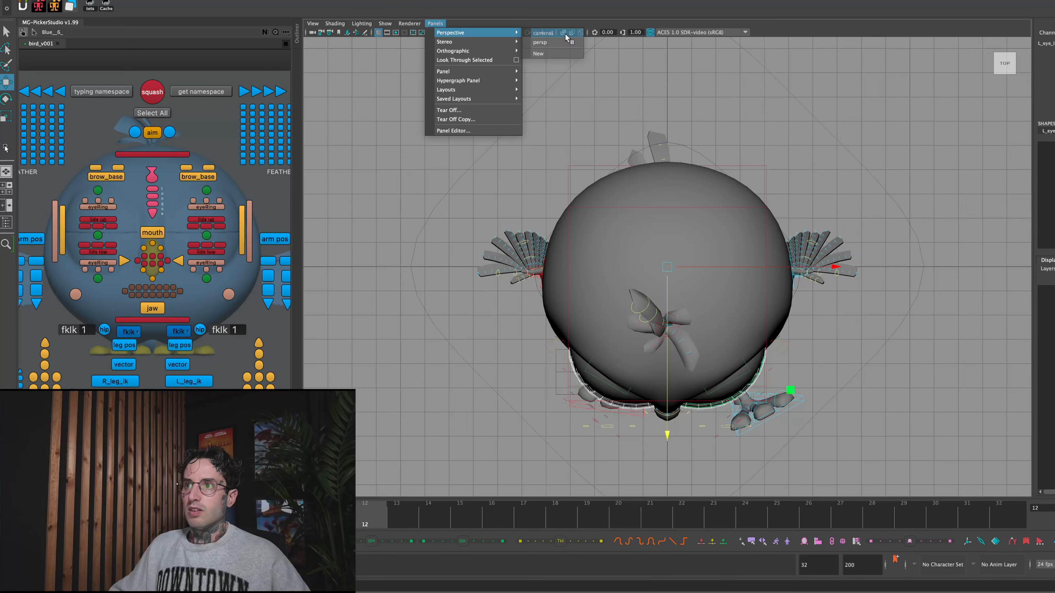
pyautogui.click(542, 32)
pyautogui.moveTo(389, 511); pyautogui.dragTo(460, 514)
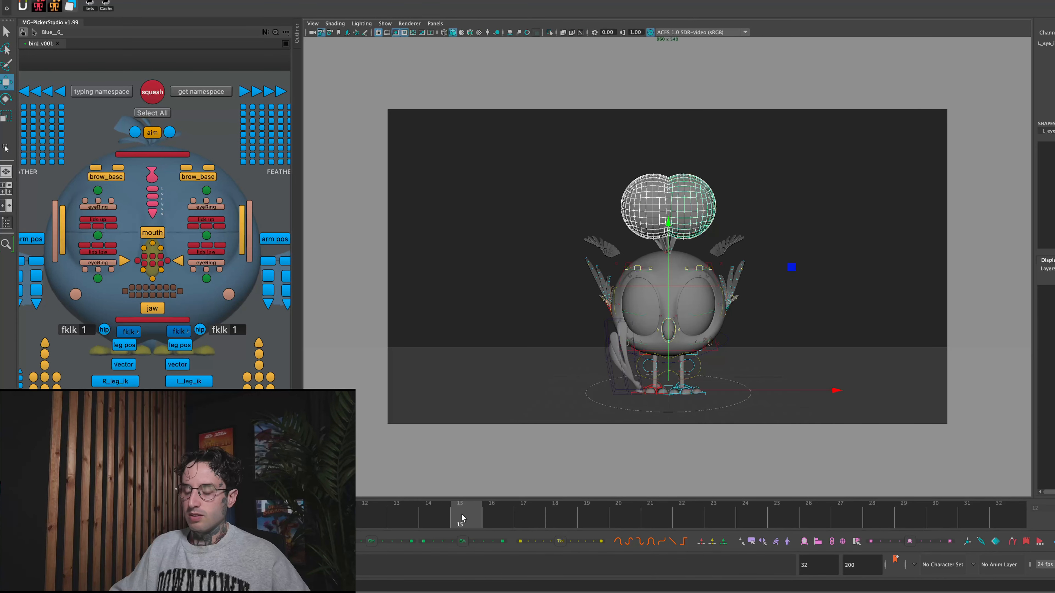
pyautogui.press('6')
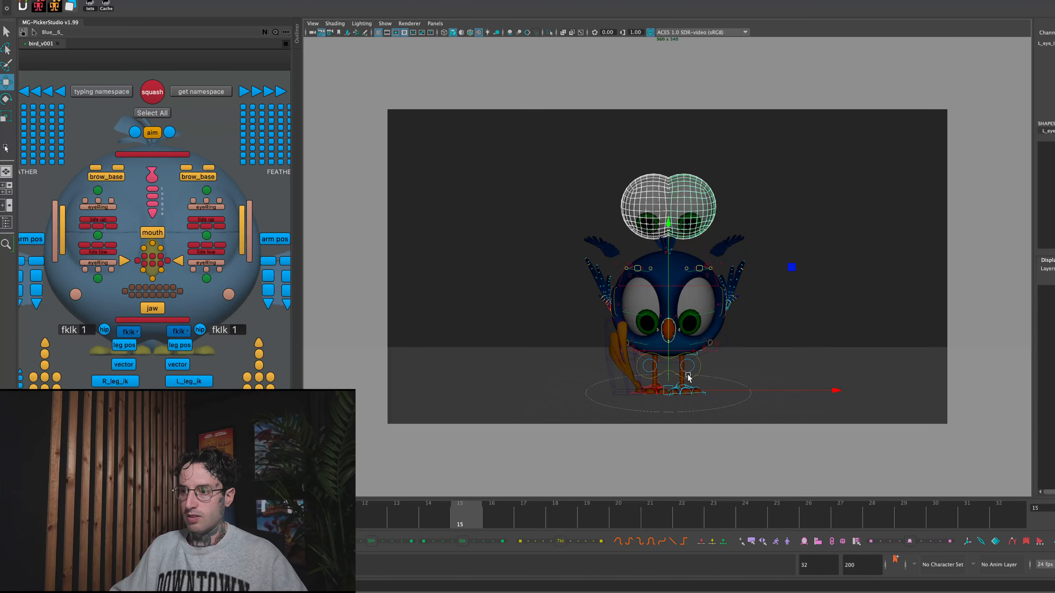
pyautogui.press('space')
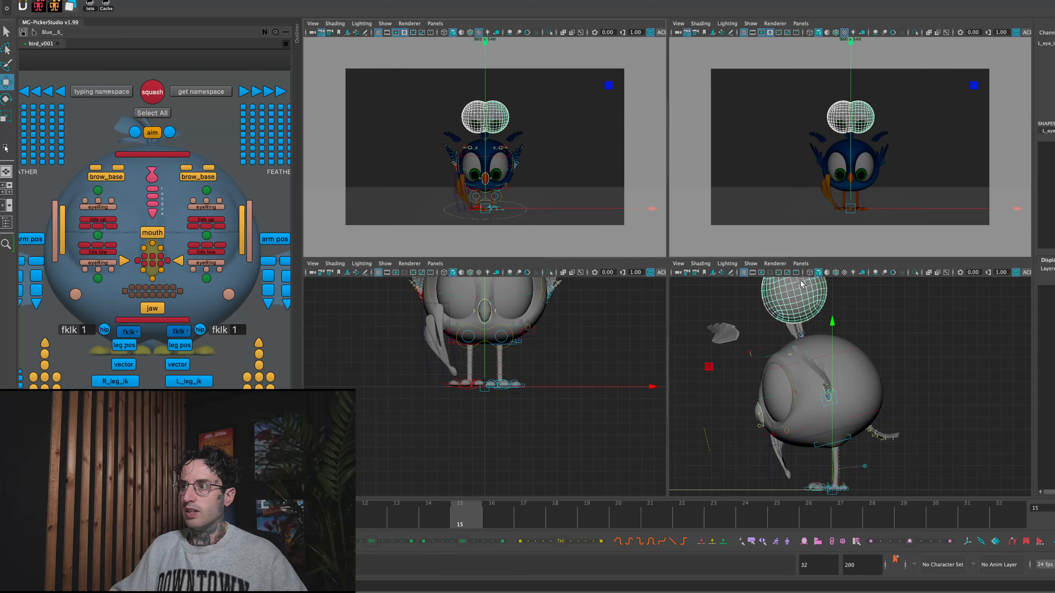
# - Move the two eyeball copies backward in depth in the side view, behind the pupil copies, and undo the extra vertical shift
pyautogui.moveTo(722, 492); pyautogui.dragTo(777, 490)
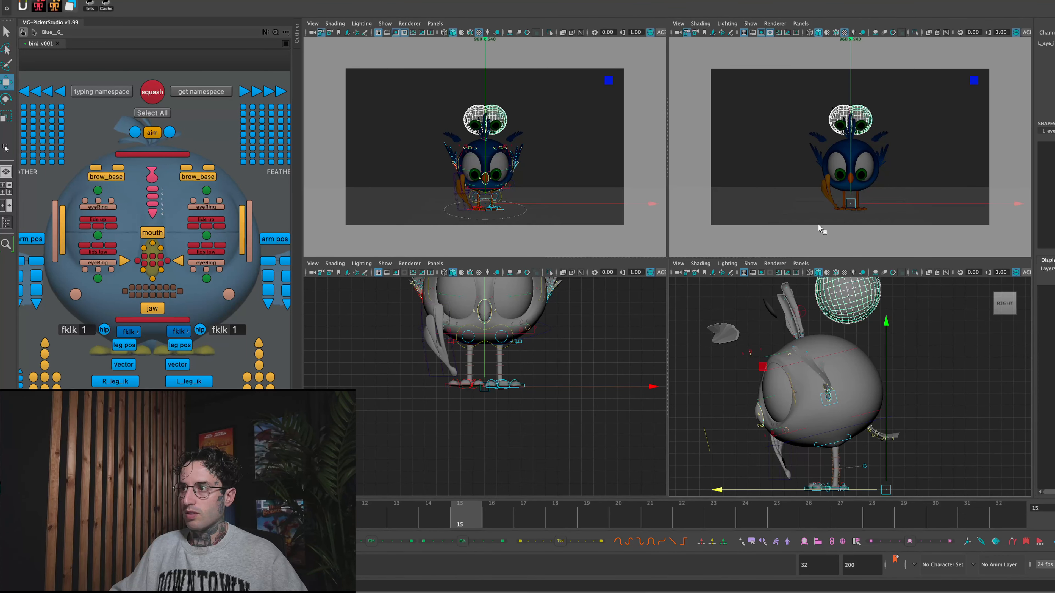
pyautogui.moveTo(852, 53); pyautogui.dragTo(848, 64)
pyautogui.hotkey('ctrl', 'z')
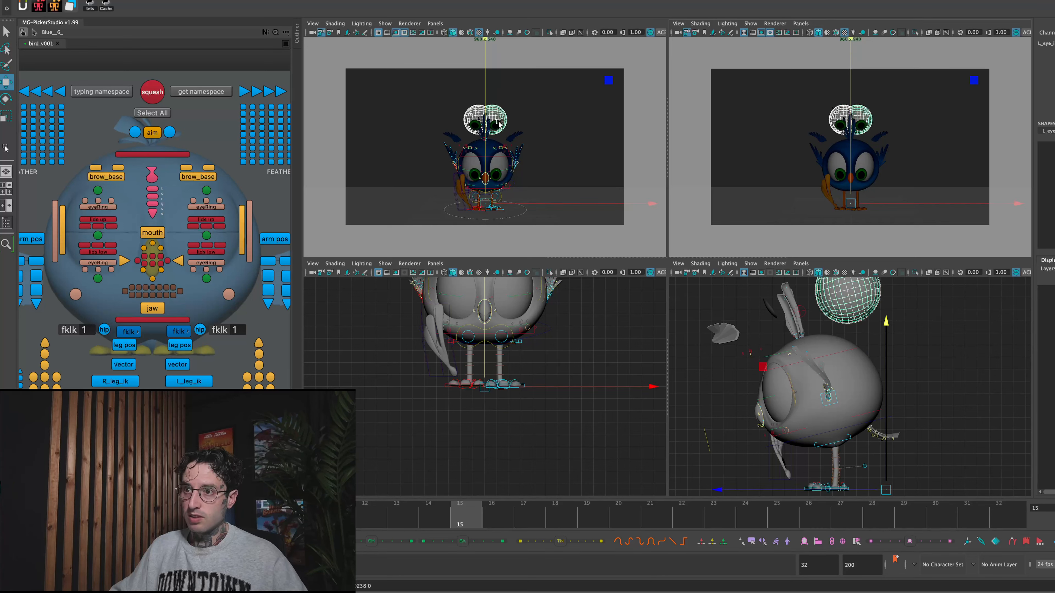
pyautogui.click(482, 130)
pyautogui.press('r')
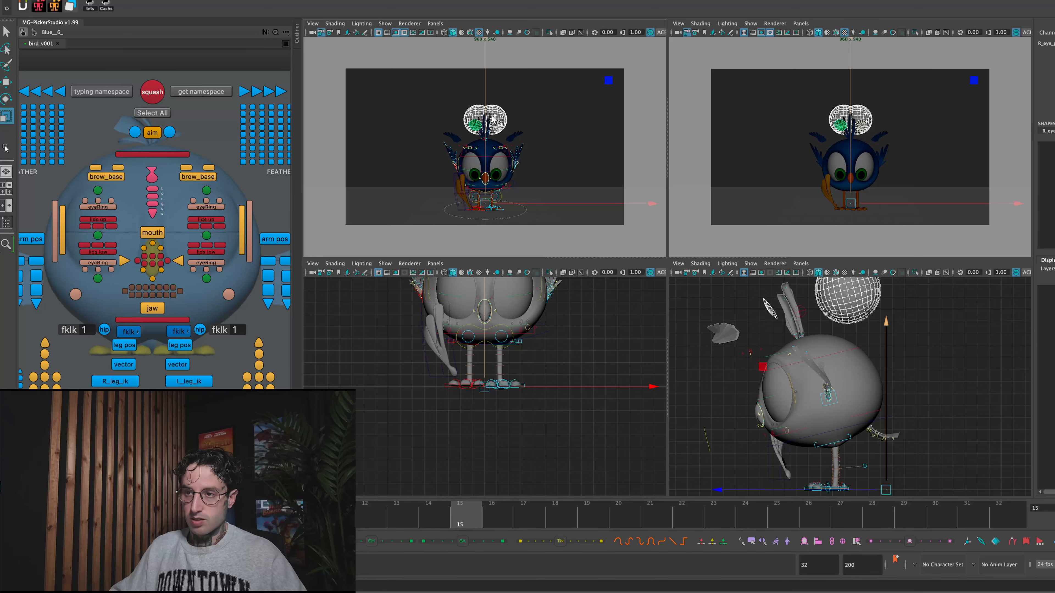
pyautogui.click(880, 104)
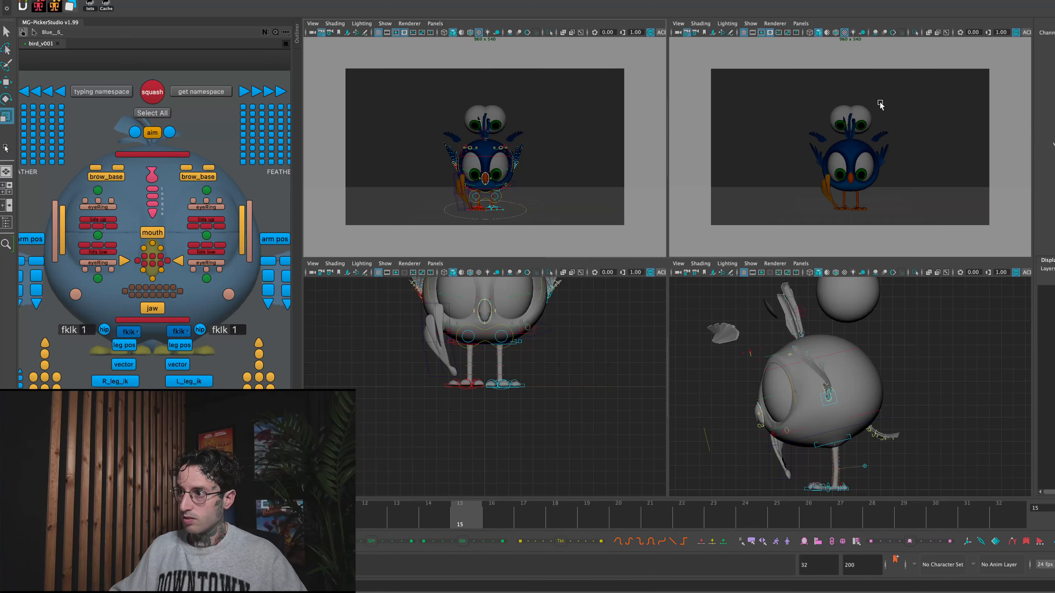
pyautogui.press('space')
pyautogui.press('space')
pyautogui.click(772, 196)
pyautogui.press('space')
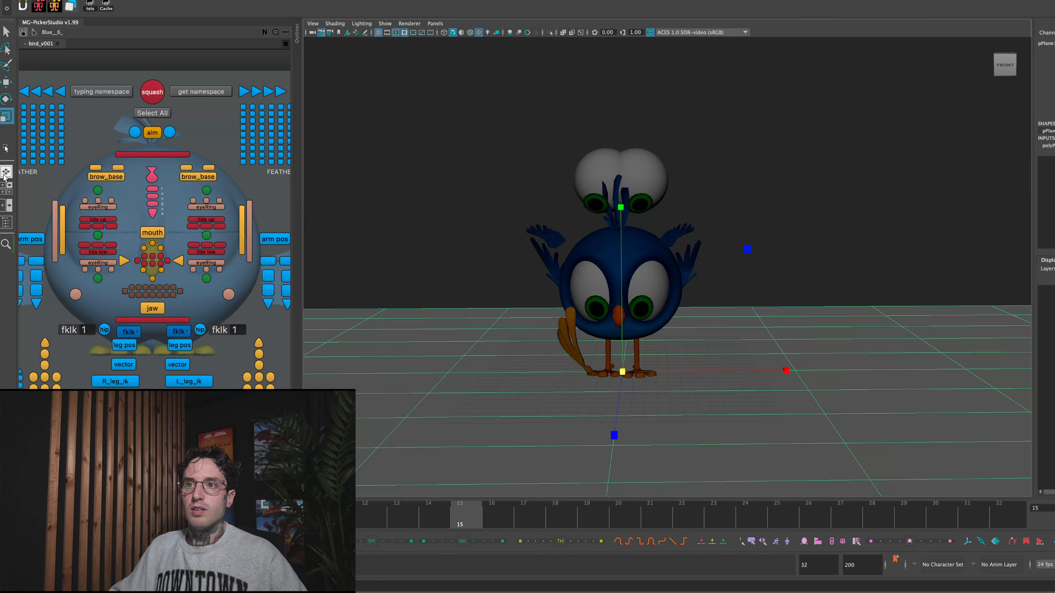
# - Select both eyeball copies and both pupil copies together in a maximized perspective view and unlock their transform channels
pyautogui.press('space')
pyautogui.moveTo(461, 509)
pyautogui.mouseDown()
pyautogui.moveTo(382, 500)
pyautogui.moveTo(482, 501)
pyautogui.moveTo(376, 488)
pyautogui.moveTo(508, 492)
pyautogui.moveTo(443, 492)
pyautogui.moveTo(456, 492)
pyautogui.mouseUp()
pyautogui.click(595, 163)
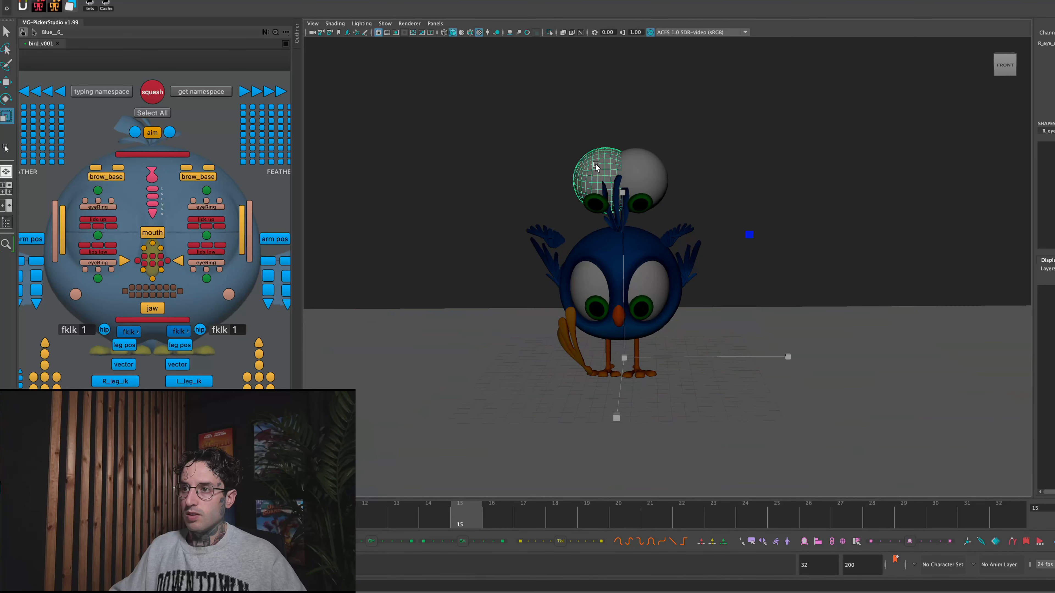
pyautogui.click(596, 207)
pyautogui.keyDown('shift'); pyautogui.click(643, 202); pyautogui.keyUp('shift')
pyautogui.keyDown('shift'); pyautogui.click(645, 174); pyautogui.keyUp('shift')
pyautogui.keyDown('shift'); pyautogui.moveTo(678, 171); pyautogui.dragTo(633, 156); pyautogui.keyUp('shift')
pyautogui.click(577, 147)
pyautogui.keyDown('shift'); pyautogui.click(638, 202); pyautogui.keyUp('shift')
pyautogui.keyDown('shift'); pyautogui.click(590, 203); pyautogui.keyUp('shift')
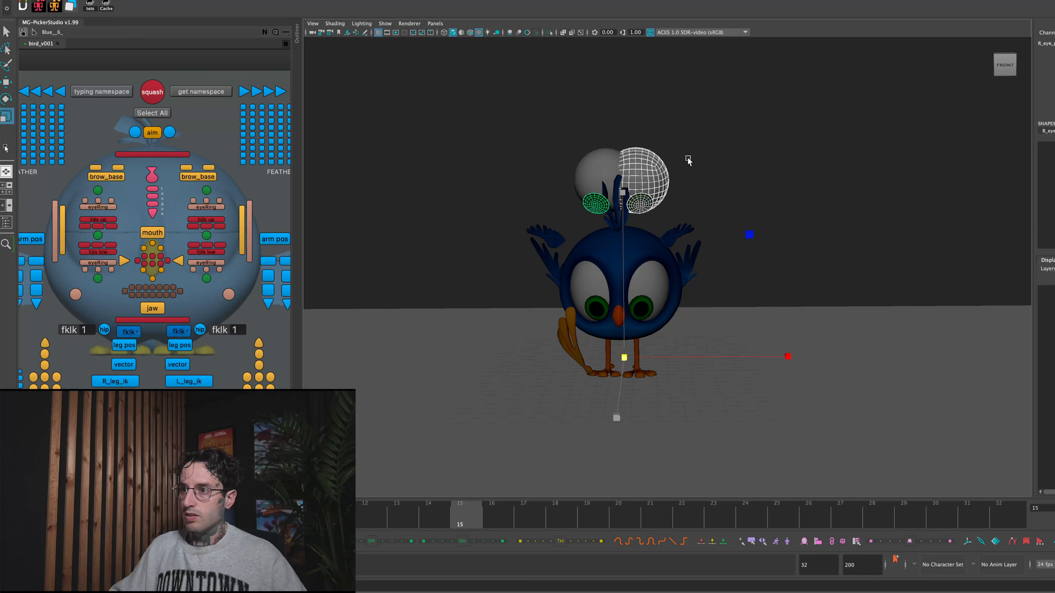
pyautogui.keyDown('shift'); pyautogui.click(590, 155); pyautogui.keyUp('shift')
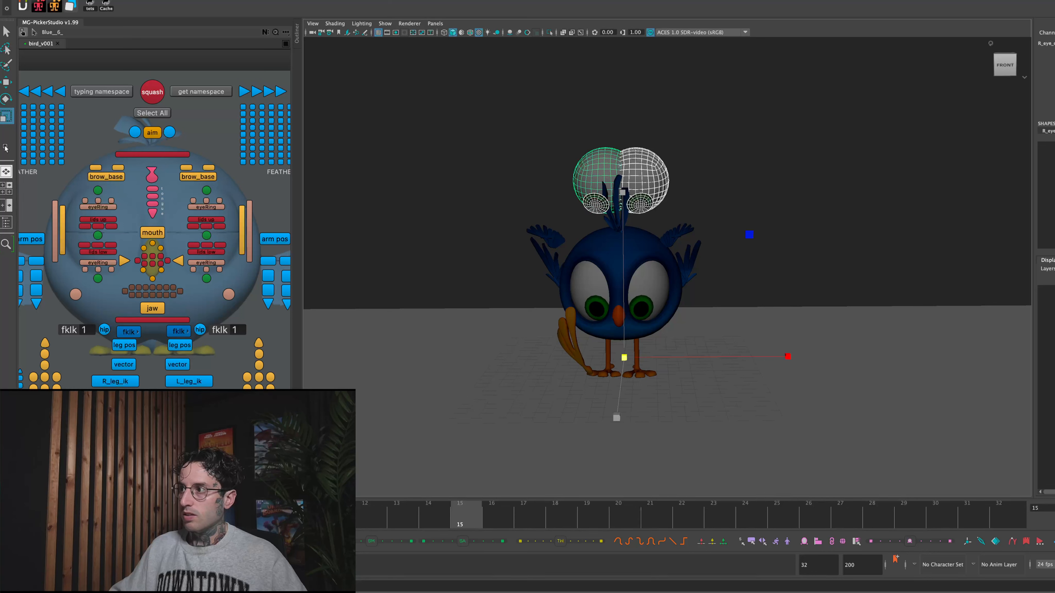
pyautogui.press('q')
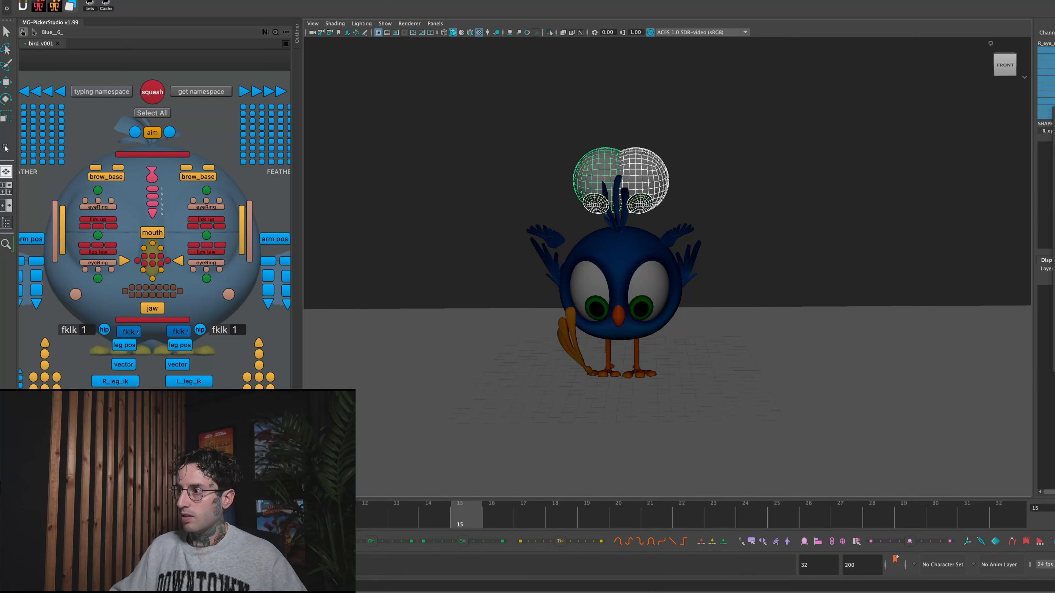
# - Lower the copied eyeballs and pupils together at frame 15 until the pupils sit on the top of the bird's head
pyautogui.click(447, 523)
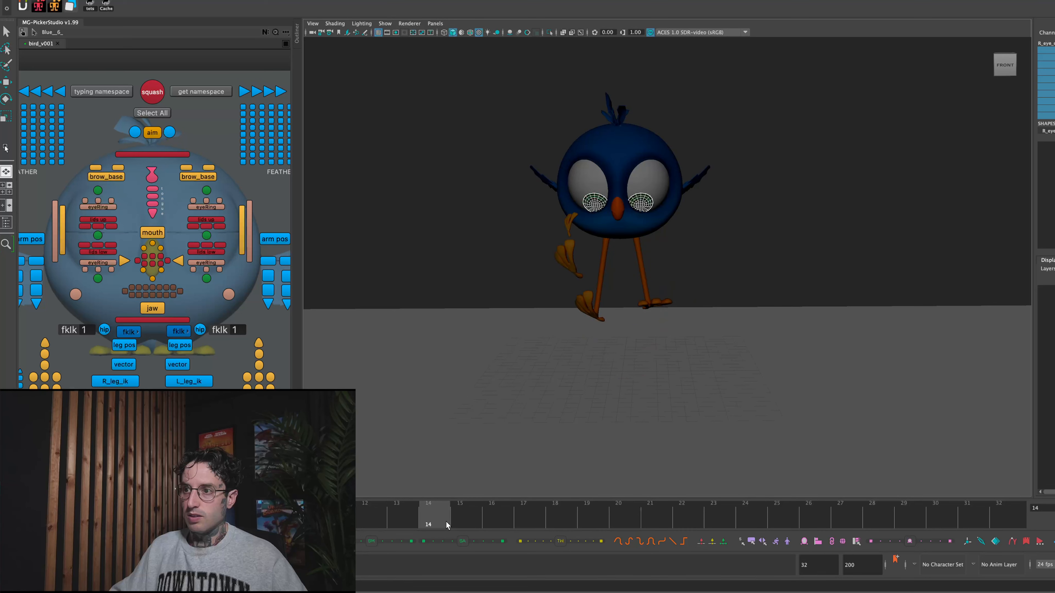
pyautogui.click(458, 517)
pyautogui.press('w')
pyautogui.moveTo(627, 182)
pyautogui.mouseDown()
pyautogui.moveTo(624, 197)
pyautogui.moveTo(623, 187)
pyautogui.mouseUp()
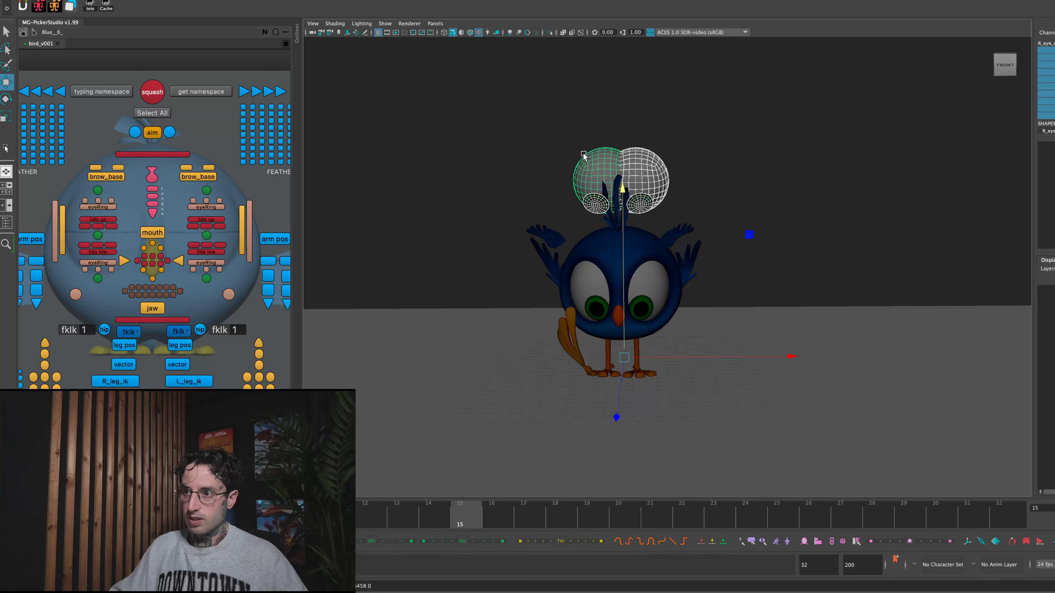
pyautogui.click(558, 135)
pyautogui.moveTo(664, 160); pyautogui.dragTo(665, 160)
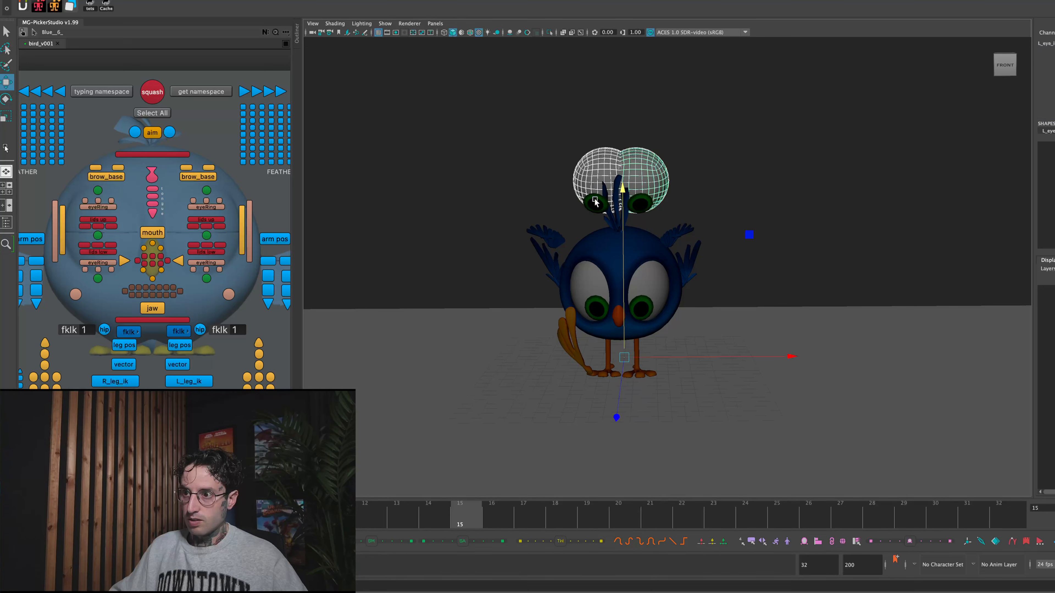
pyautogui.moveTo(621, 206); pyautogui.dragTo(629, 248)
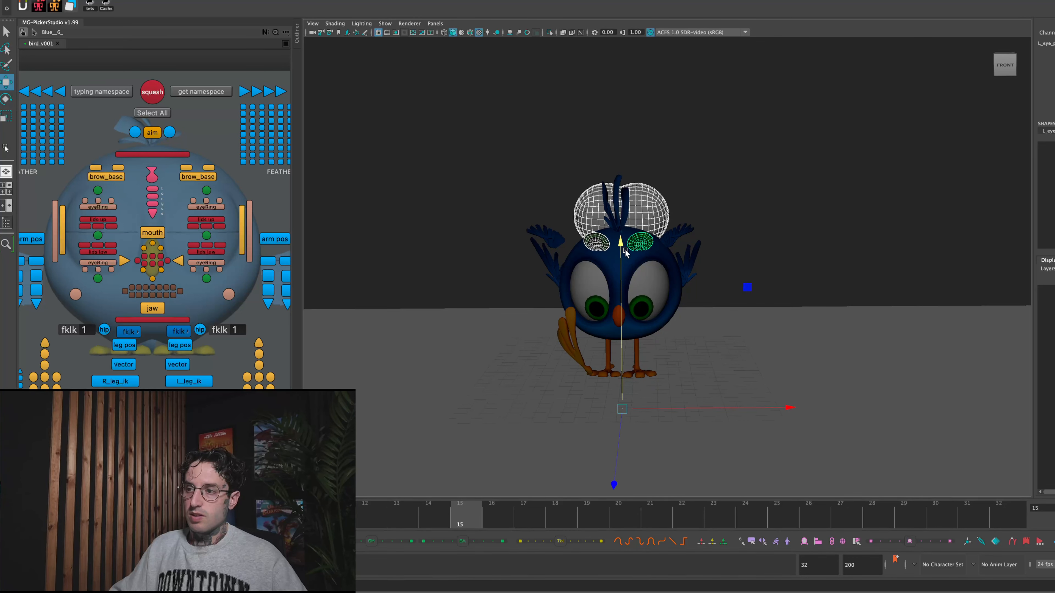
# - Key the eye copies' visibility off at frame 14, on at frame 15 and off at frame 16, and scrub across these frames to check
pyautogui.click(442, 507)
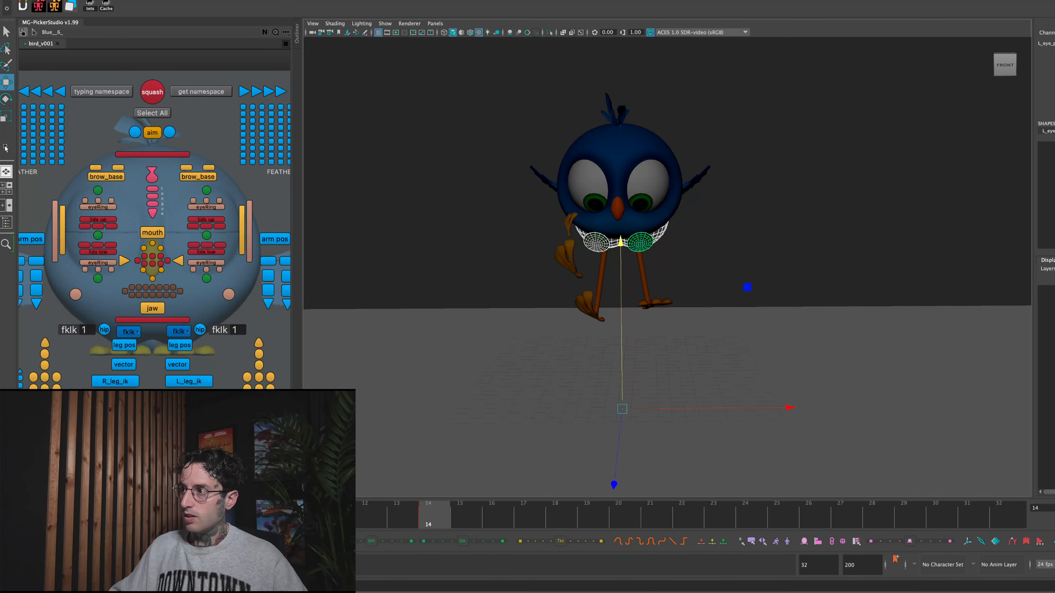
pyautogui.click(594, 241)
pyautogui.click(478, 510)
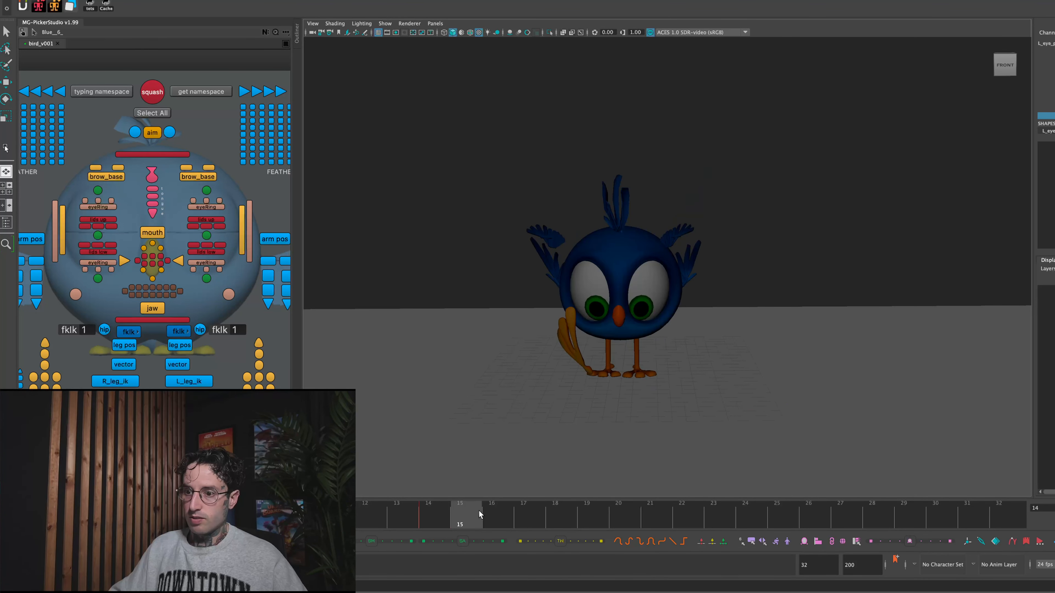
pyautogui.press('h')
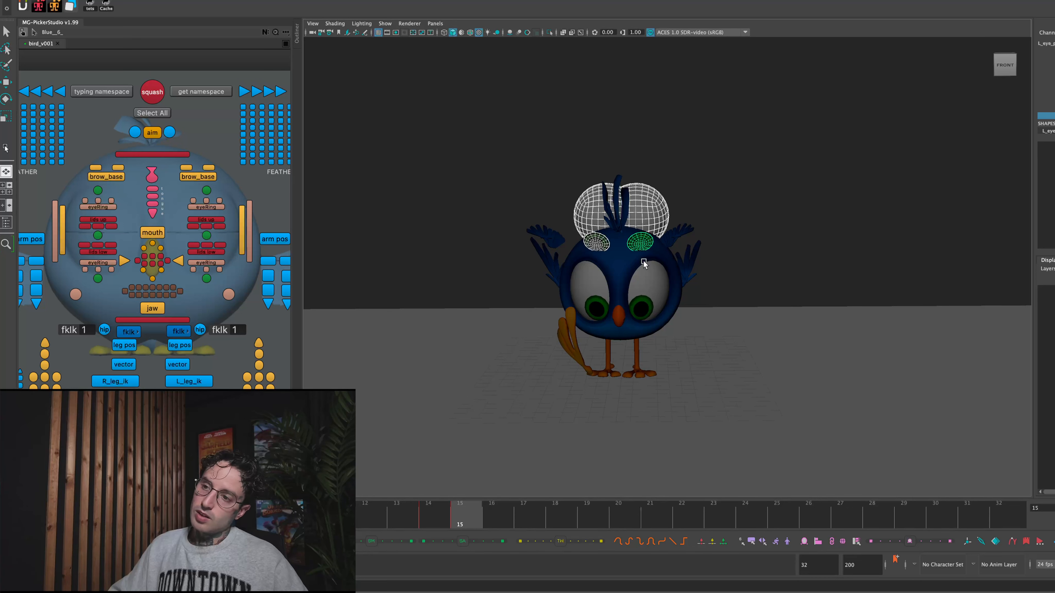
pyautogui.click(495, 510)
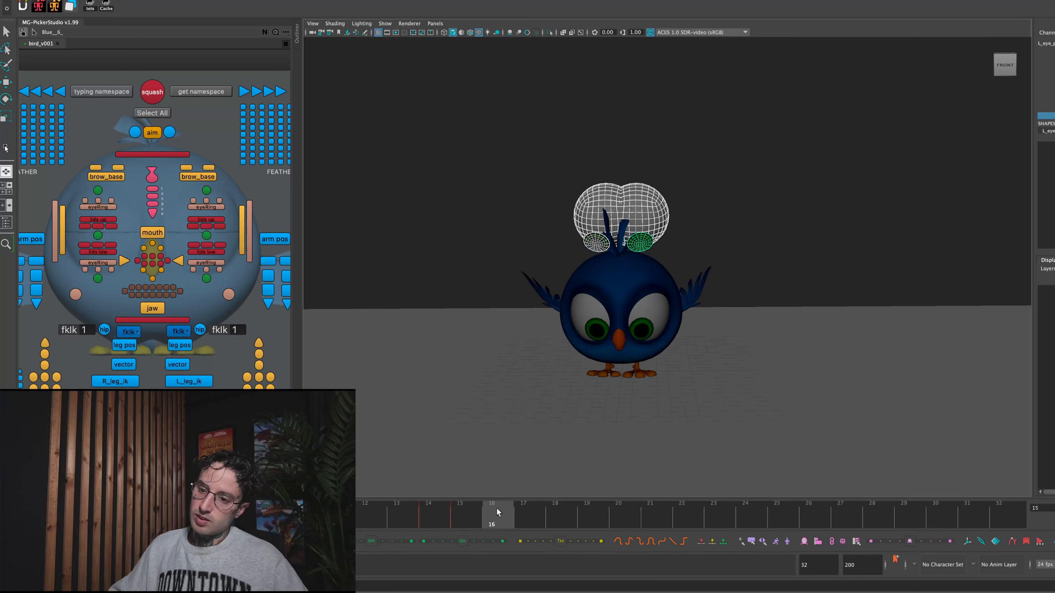
pyautogui.press('h')
pyautogui.moveTo(432, 520)
pyautogui.mouseDown()
pyautogui.moveTo(415, 520)
pyautogui.moveTo(447, 521)
pyautogui.mouseUp()
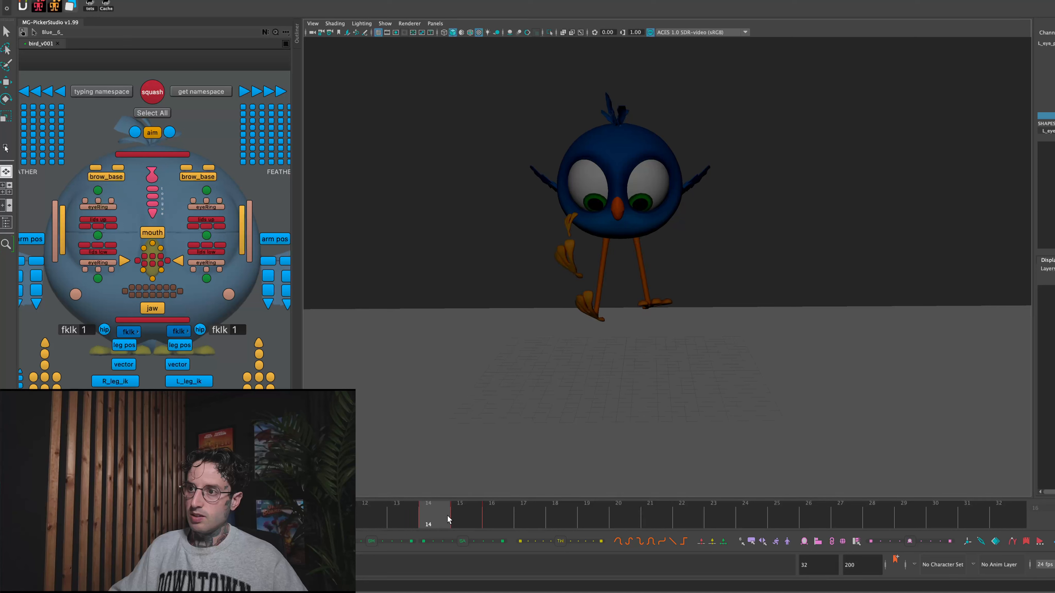
pyautogui.press('w')
pyautogui.click(486, 306)
pyautogui.click(464, 508)
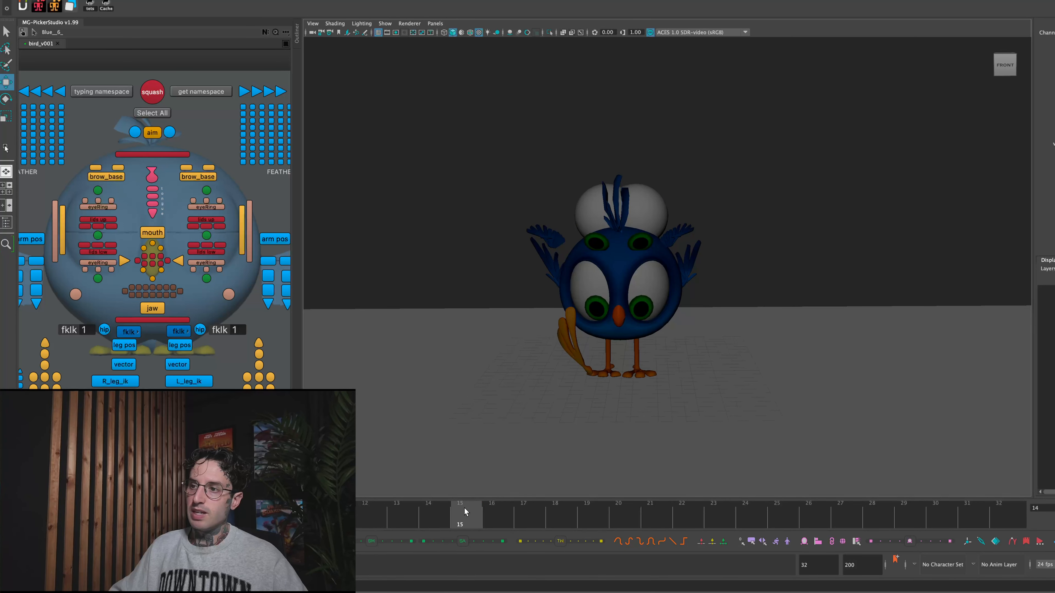
pyautogui.click(484, 511)
pyautogui.moveTo(484, 511); pyautogui.dragTo(475, 511)
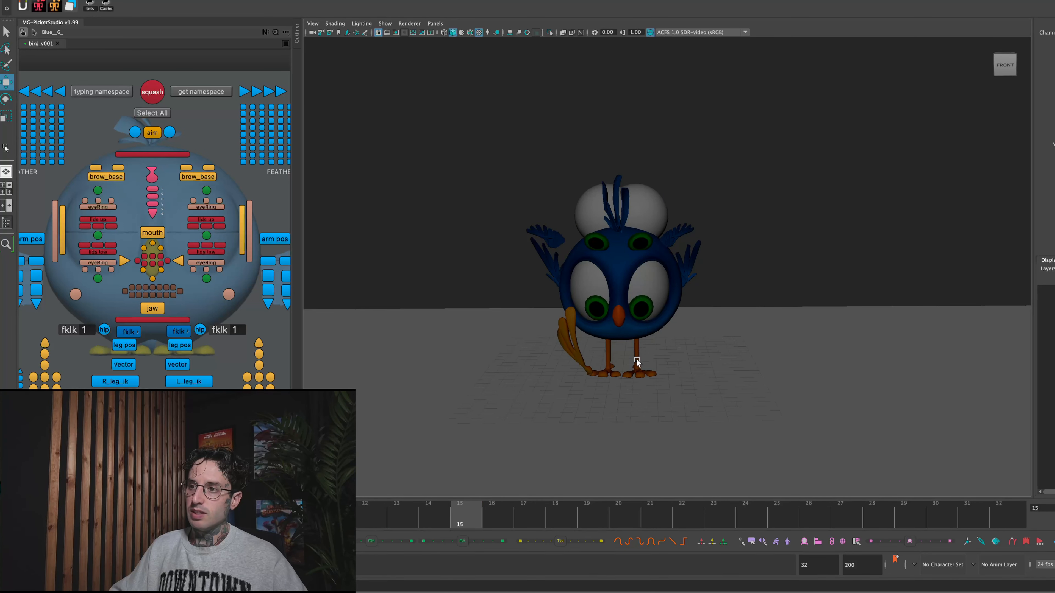
# - Stretch the two pupil copies vertically at frame 15 and move them back down onto the copied eyeballs
pyautogui.click(603, 241)
pyautogui.keyDown('shift'); pyautogui.moveTo(641, 240); pyautogui.dragTo(644, 243); pyautogui.keyUp('shift')
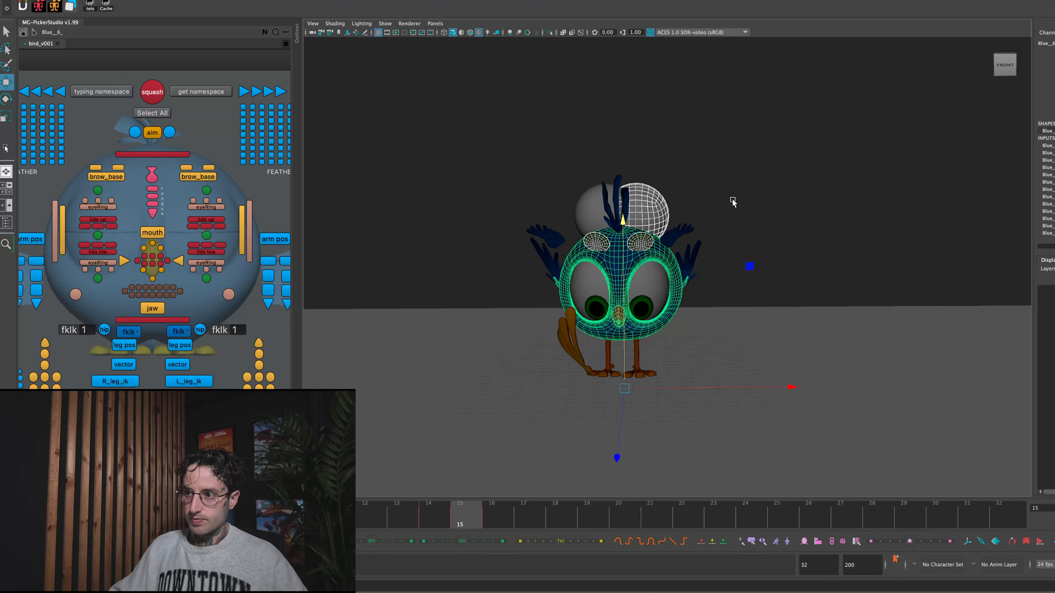
pyautogui.click(733, 202)
pyautogui.click(637, 242)
pyautogui.keyDown('shift'); pyautogui.click(600, 244); pyautogui.keyUp('shift')
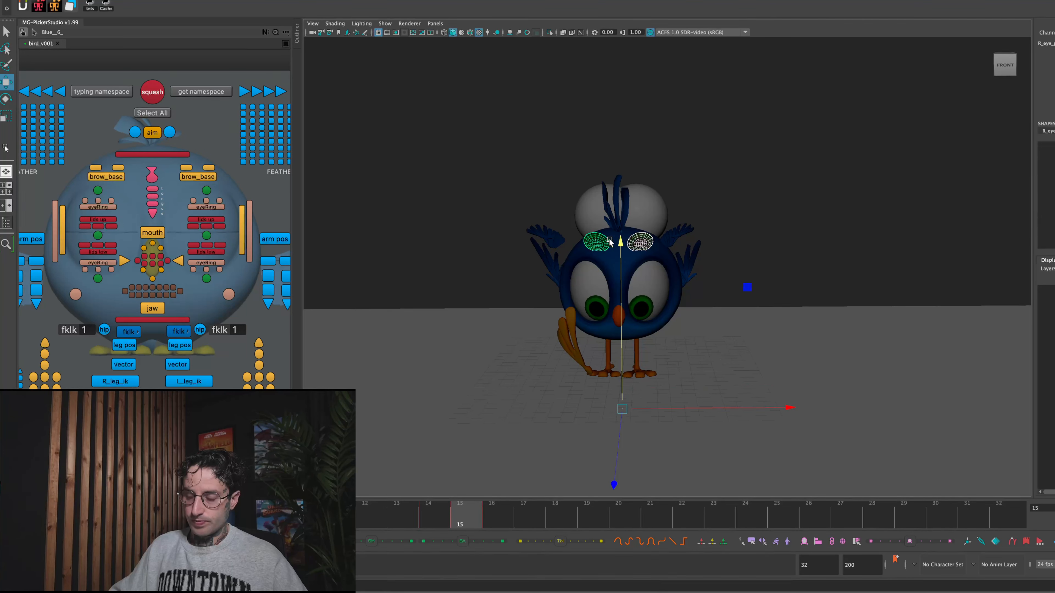
pyautogui.press('r')
pyautogui.moveTo(621, 241); pyautogui.dragTo(627, 97)
pyautogui.press('w')
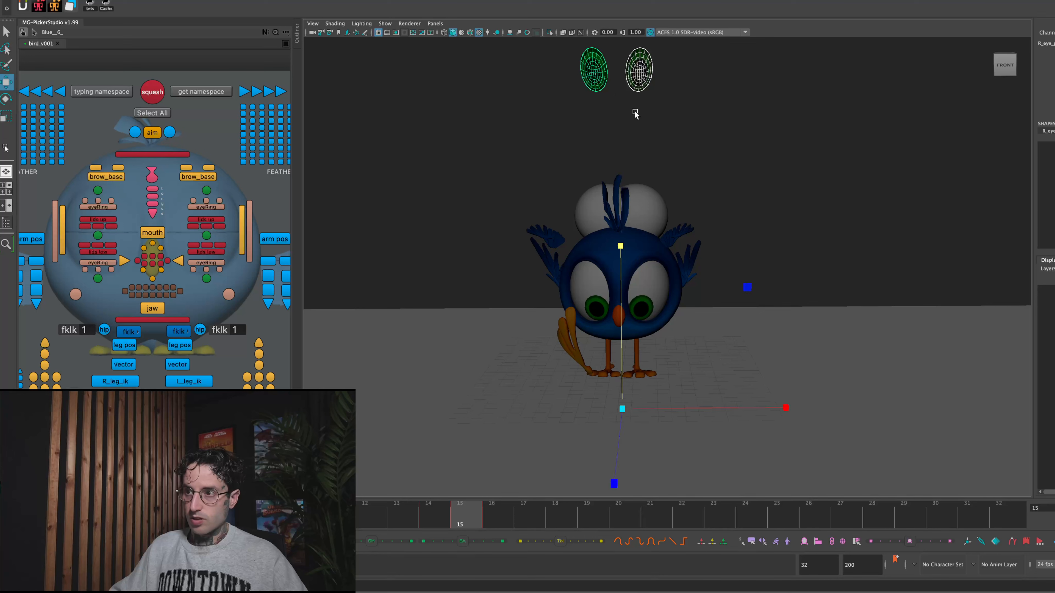
pyautogui.moveTo(621, 243); pyautogui.dragTo(626, 389)
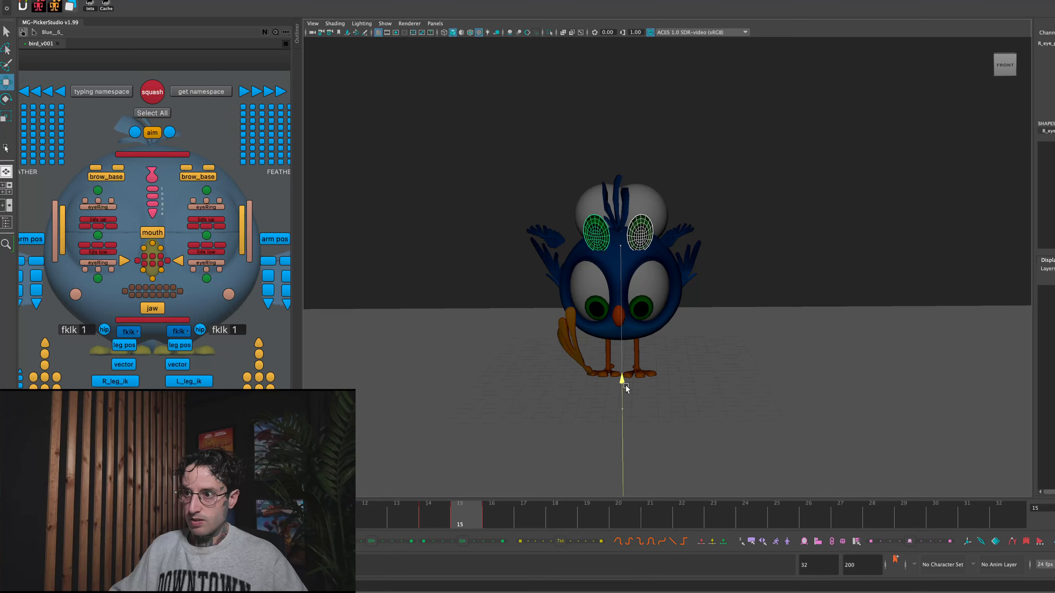
pyautogui.click(798, 215)
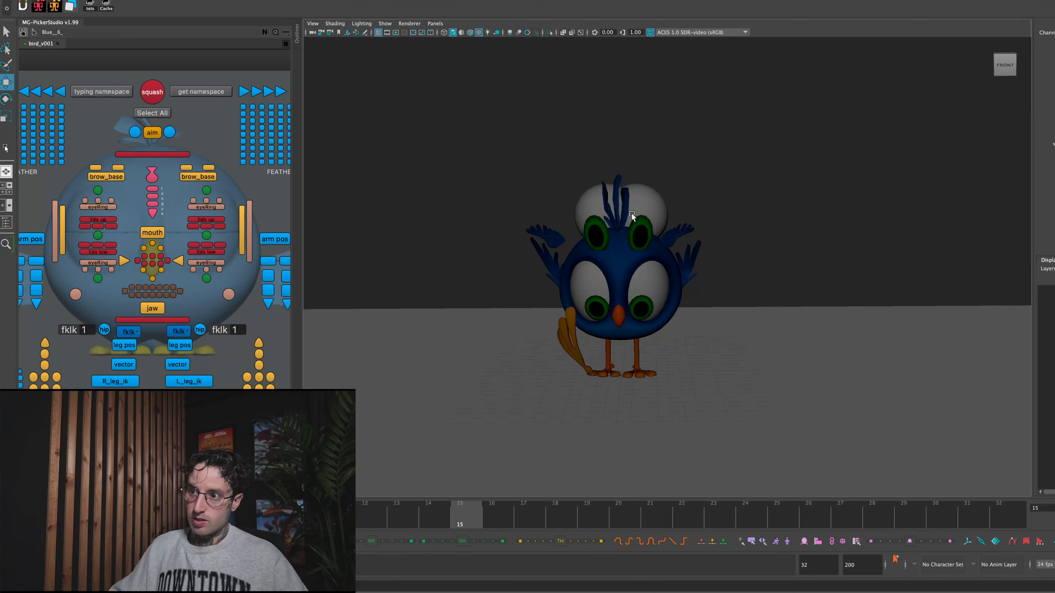
# - Select two new copies of the bird's pupils at frame 15, unlock their transform channels and raise them to mid-eye, just in front of the eyeballs
pyautogui.click(600, 297)
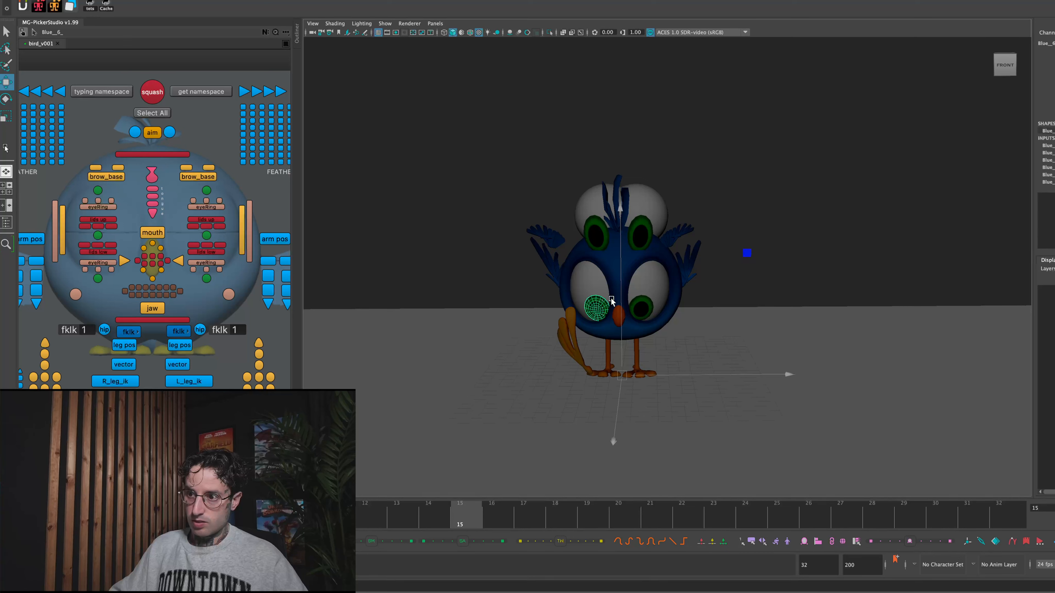
pyautogui.keyDown('shift'); pyautogui.click(638, 305); pyautogui.keyUp('shift')
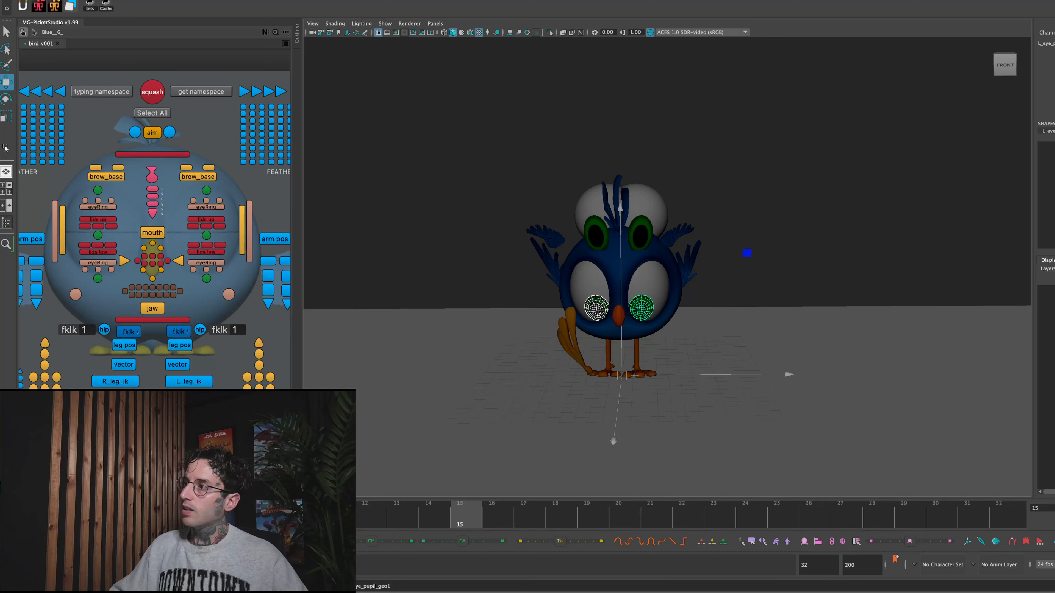
pyautogui.moveTo(1051, 65); pyautogui.dragTo(1051, 50)
pyautogui.rightClick(1052, 50)
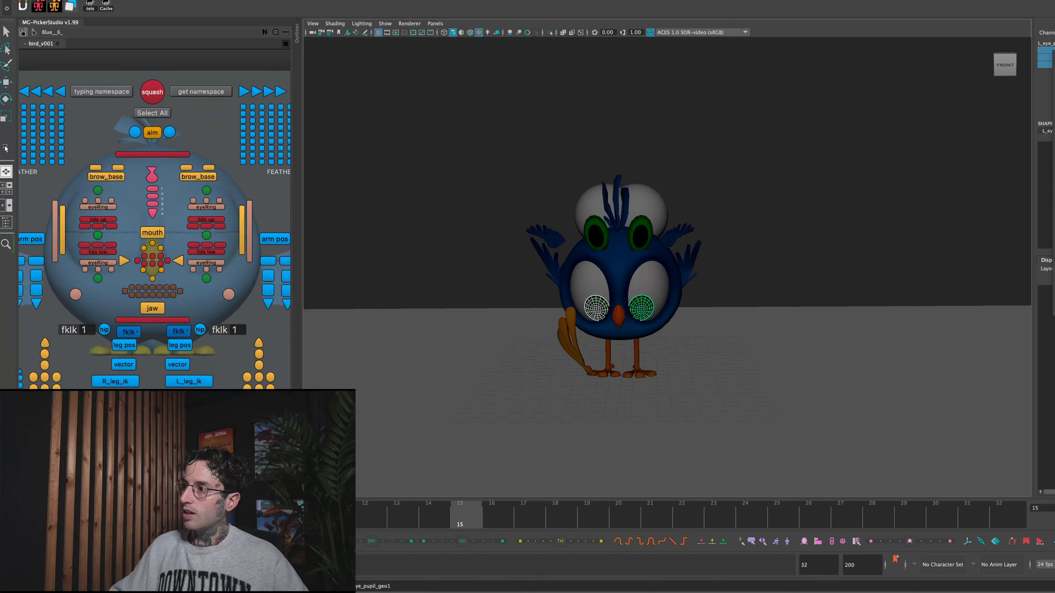
pyautogui.press('w')
pyautogui.moveTo(620, 241); pyautogui.dragTo(620, 213)
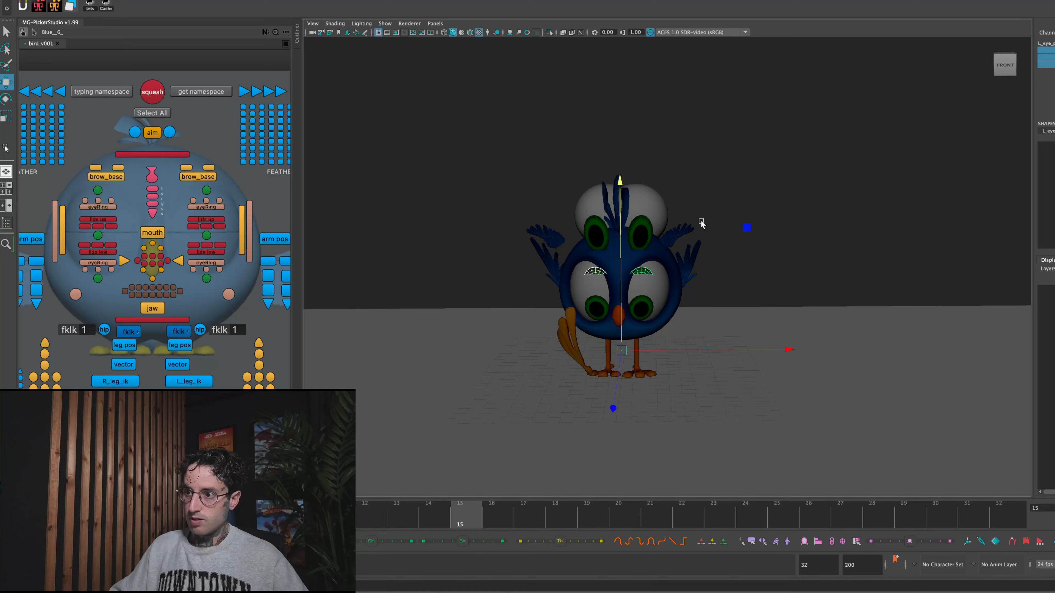
pyautogui.moveTo(614, 406); pyautogui.dragTo(609, 408)
# - Key the new pupil copies' visibility off at frame 14, on at frame 15 and off at frame 16, and scrub the frames to check
pyautogui.moveTo(460, 510)
pyautogui.mouseDown()
pyautogui.moveTo(381, 510)
pyautogui.moveTo(468, 508)
pyautogui.mouseUp()
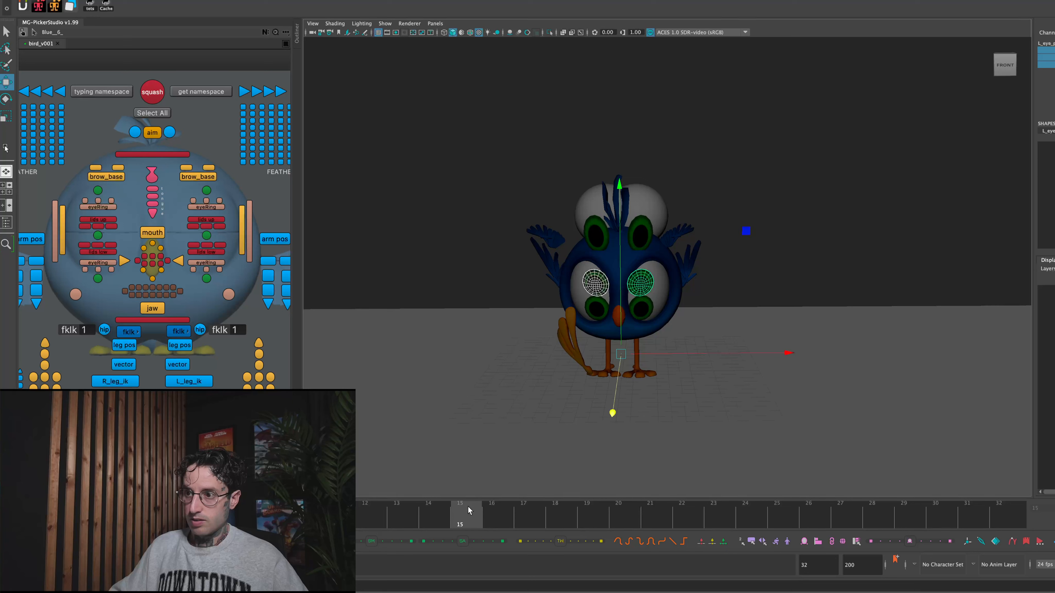
pyautogui.click(447, 520)
pyautogui.click(458, 521)
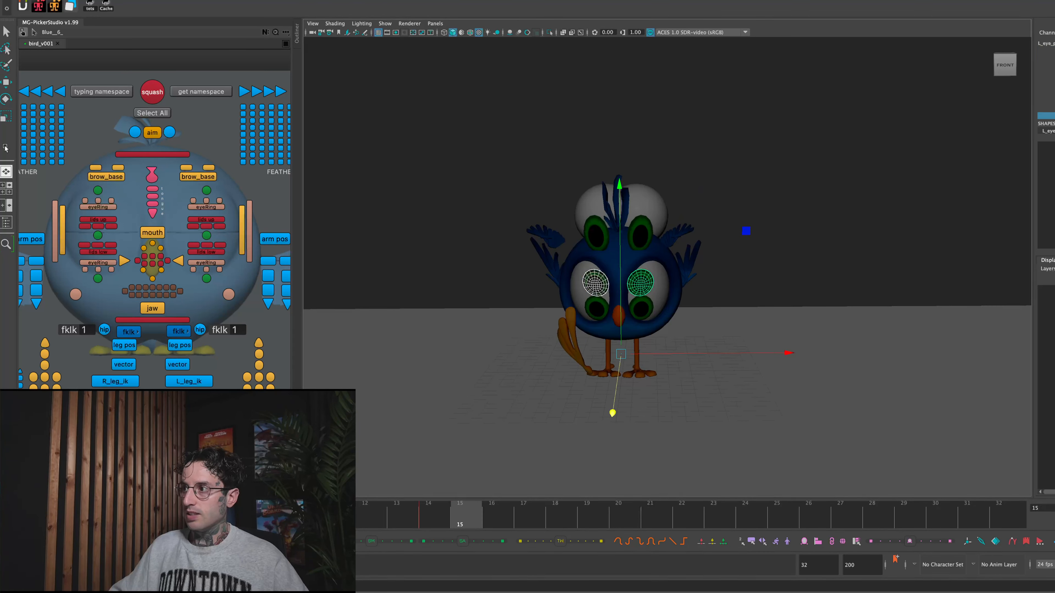
pyautogui.click(542, 254)
pyautogui.click(444, 514)
pyautogui.click(472, 519)
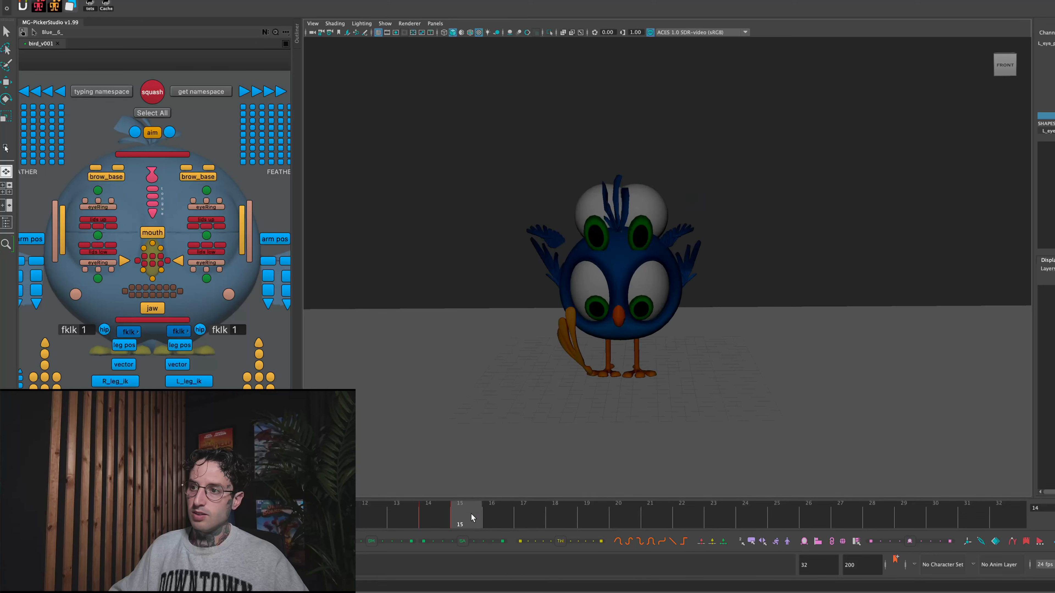
pyautogui.moveTo(771, 270); pyautogui.dragTo(880, 247, button='middle')
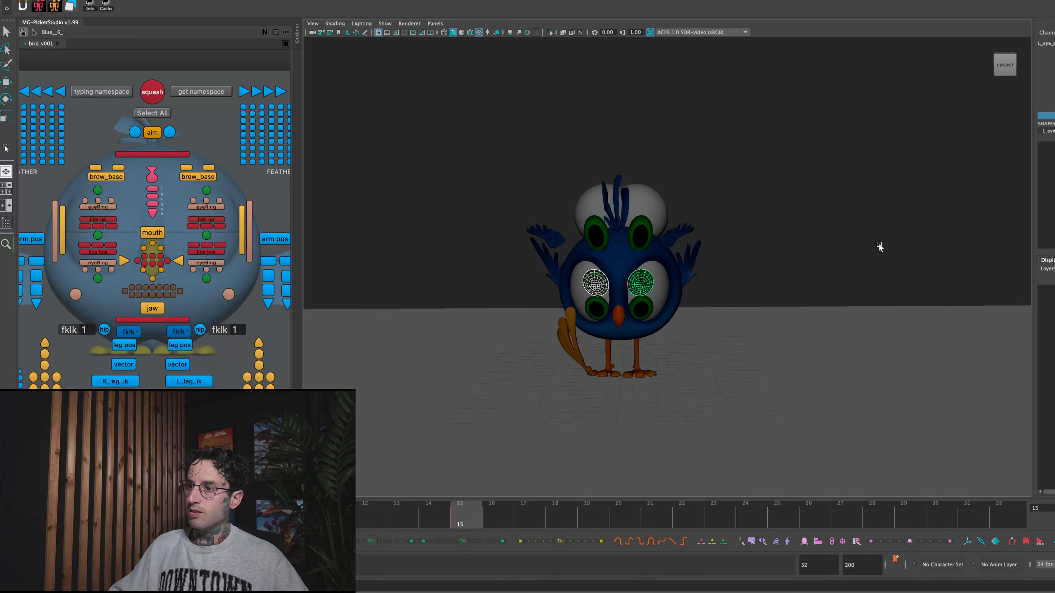
pyautogui.click(436, 517)
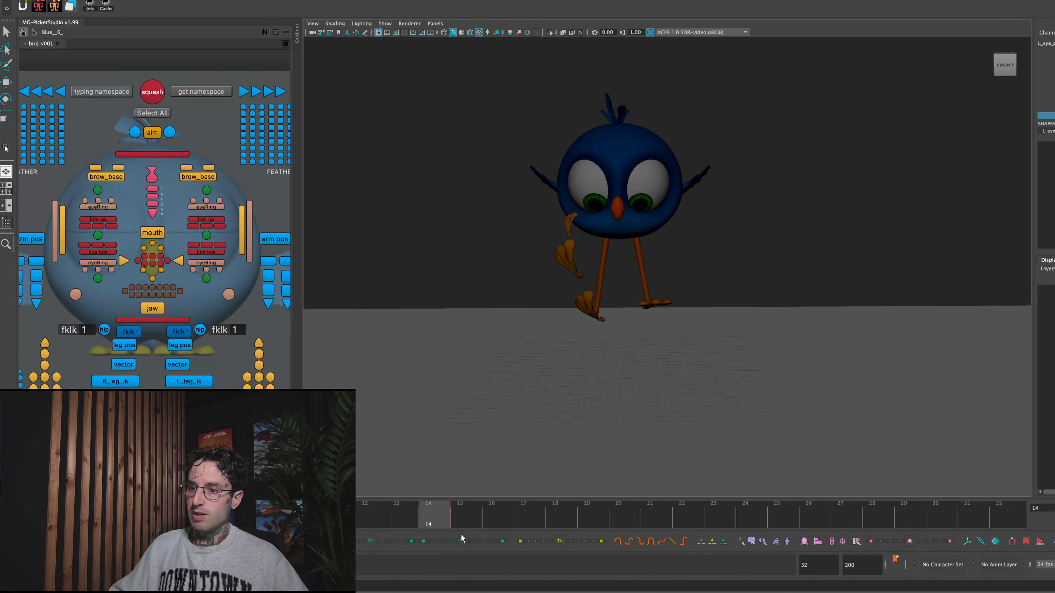
pyautogui.click(497, 517)
pyautogui.moveTo(450, 530); pyautogui.dragTo(395, 477)
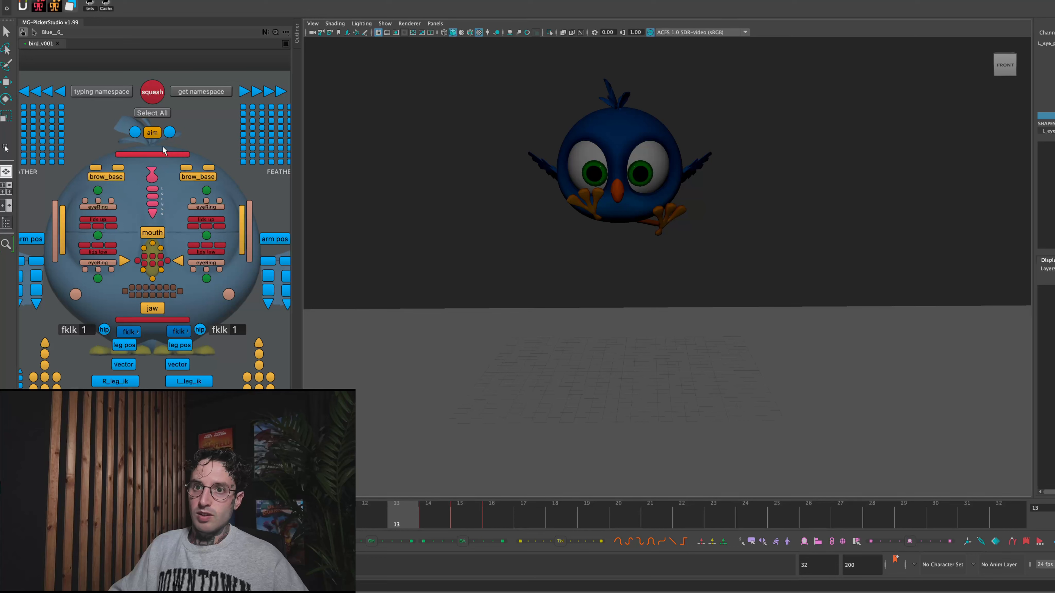
# - Raise the bird's eye aim control slightly at frame 14 so the pupils look less far down
pyautogui.click(152, 132)
pyautogui.press('w')
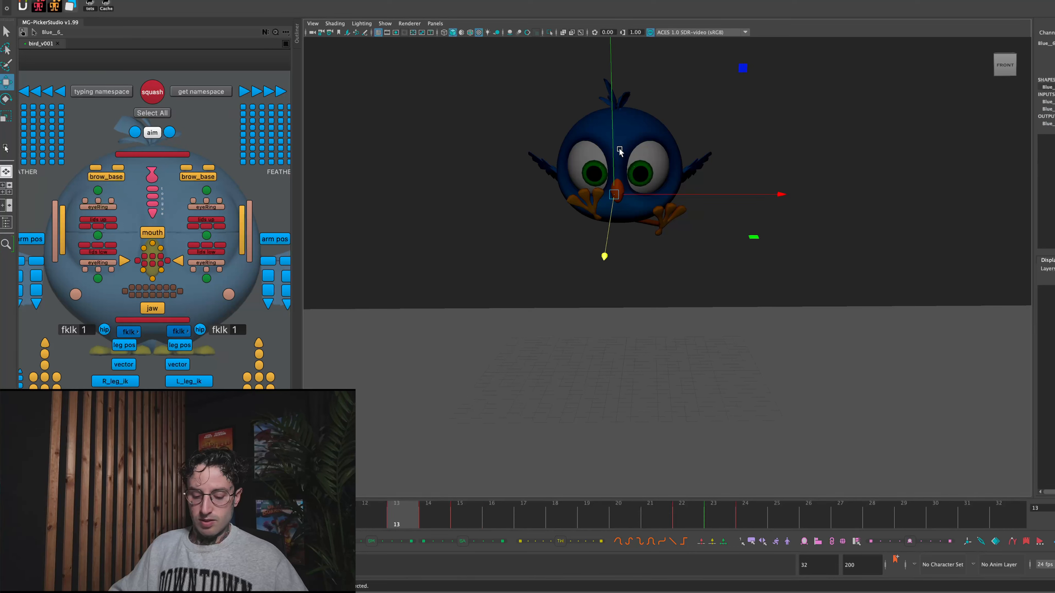
pyautogui.moveTo(418, 508); pyautogui.dragTo(446, 497)
pyautogui.moveTo(610, 88); pyautogui.dragTo(613, 40)
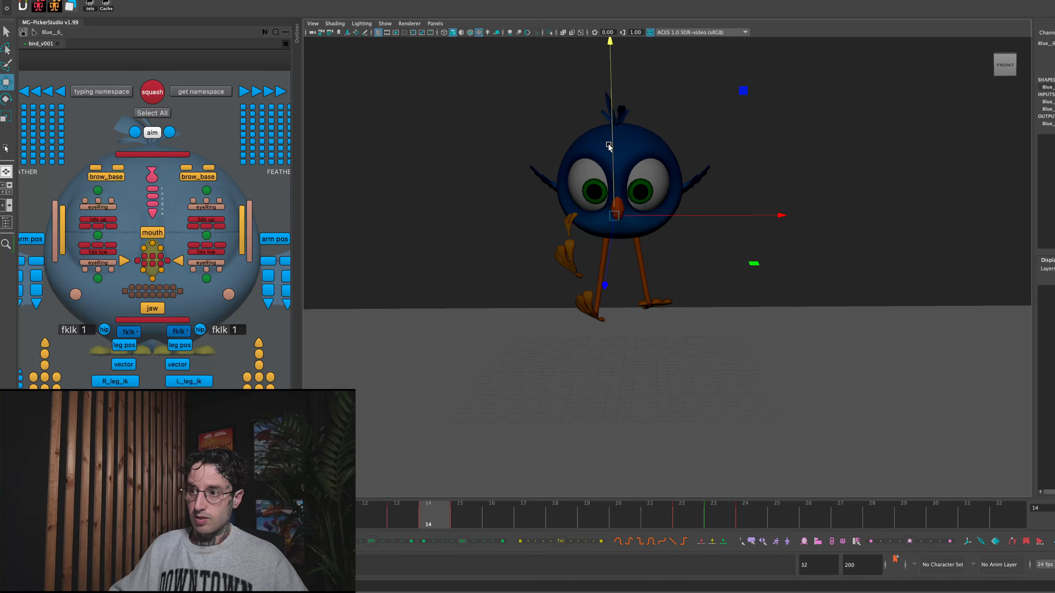
# - Step through the aim control's keyframes, play back the jump and scrub around frame 15 to review the eye smear
pyautogui.hotkey('alt', '.')
pyautogui.hotkey('alt', '.')
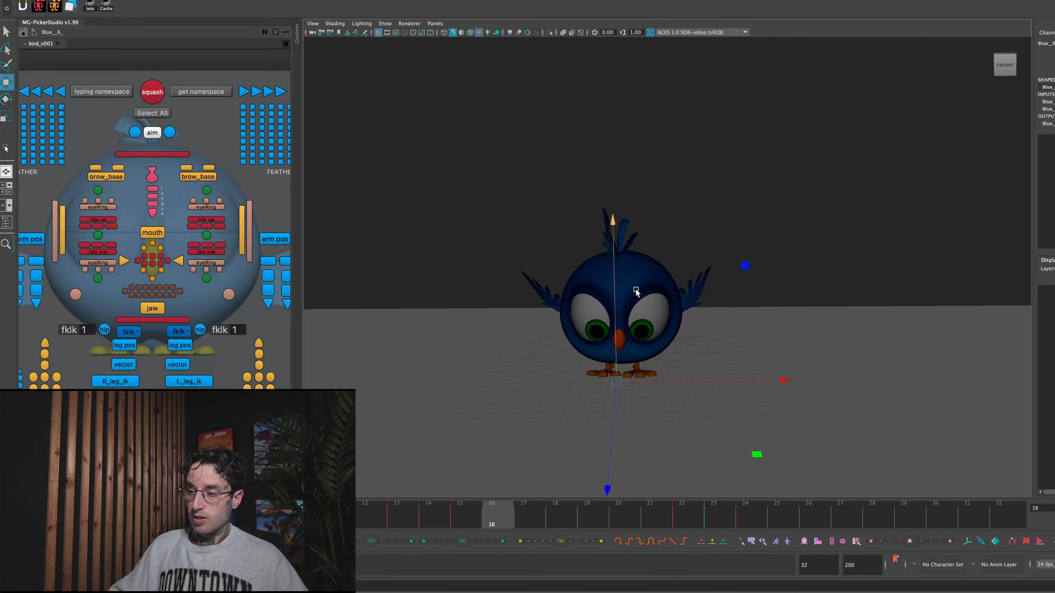
pyautogui.hotkey('alt', '.')
pyautogui.hotkey('alt', '.')
pyautogui.hotkey('alt', '.')
pyautogui.hotkey('alt', '.')
pyautogui.hotkey('alt', '.')
pyautogui.hotkey('alt', '.')
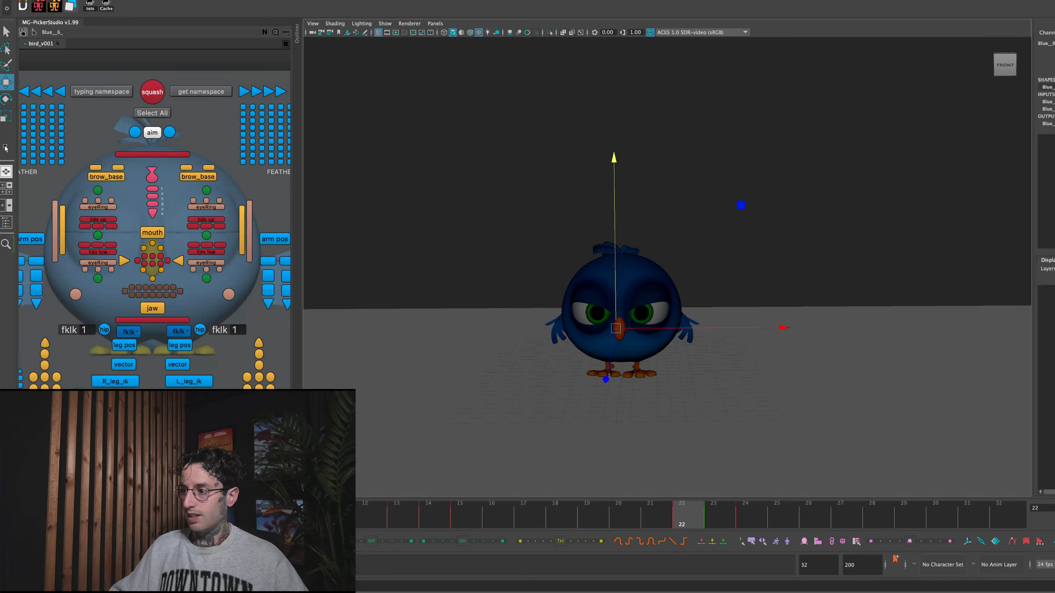
pyautogui.hotkey('alt', 'v')
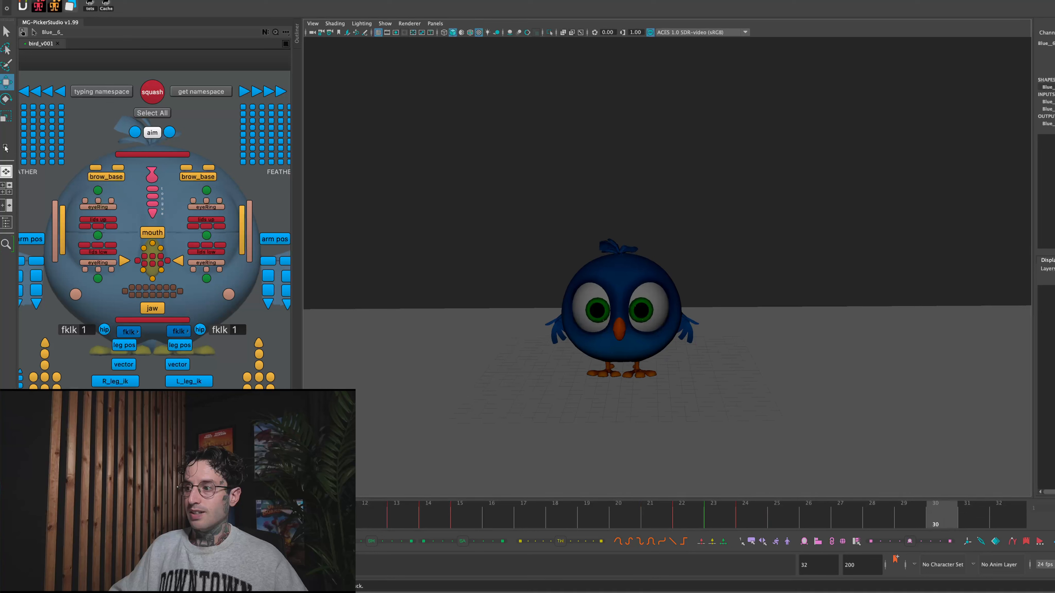
pyautogui.hotkey('alt', 'v')
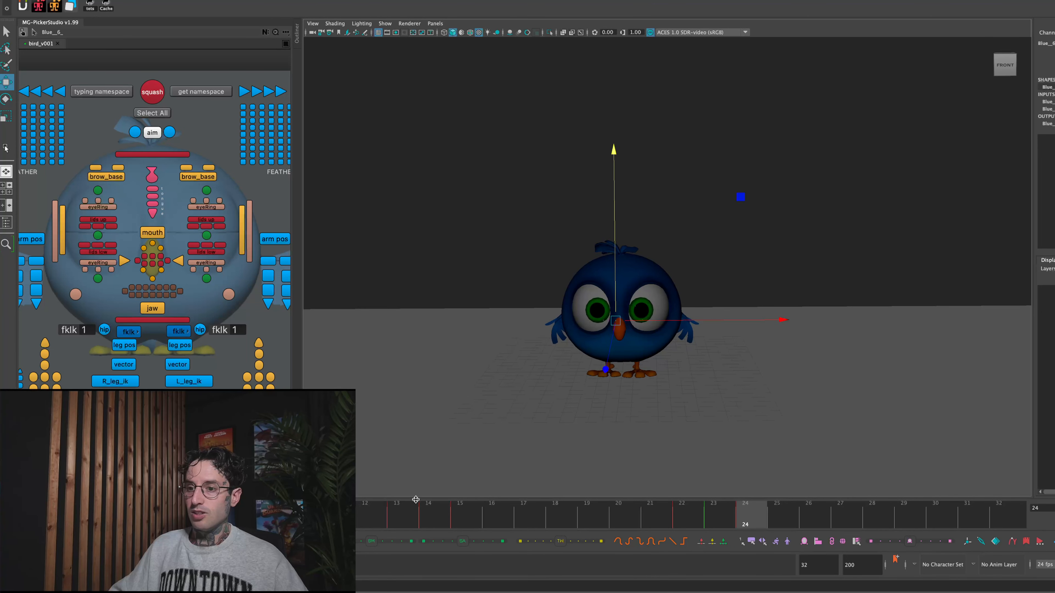
pyautogui.click(431, 509)
pyautogui.click(490, 517)
pyautogui.moveTo(491, 516); pyautogui.dragTo(467, 474)
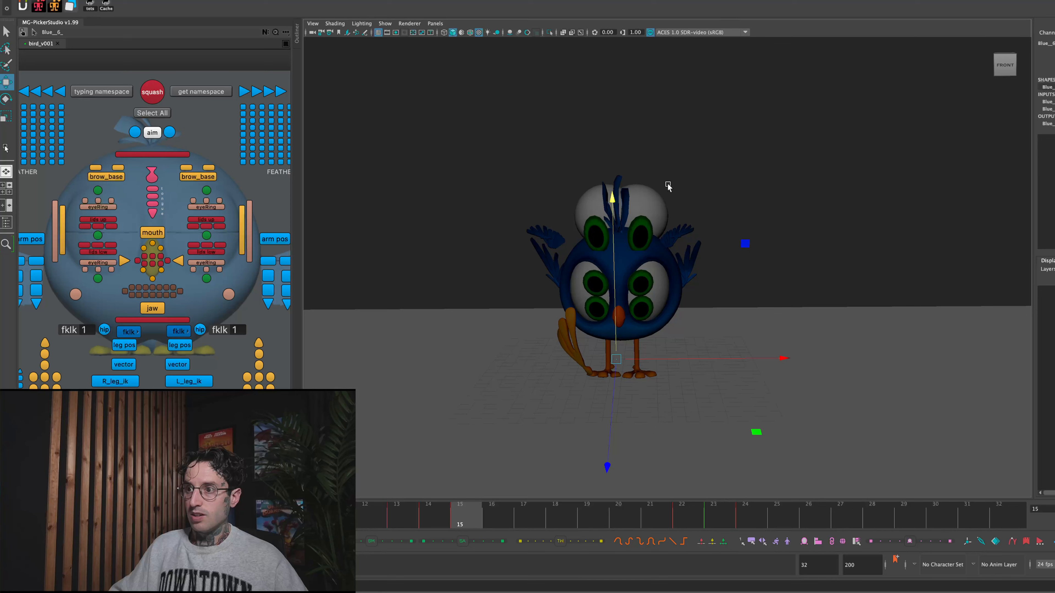
# - Hide both white eyeball copies above the bird's head at frame 15, and scrub frames 14 to 16 to check the smear
pyautogui.click(650, 203)
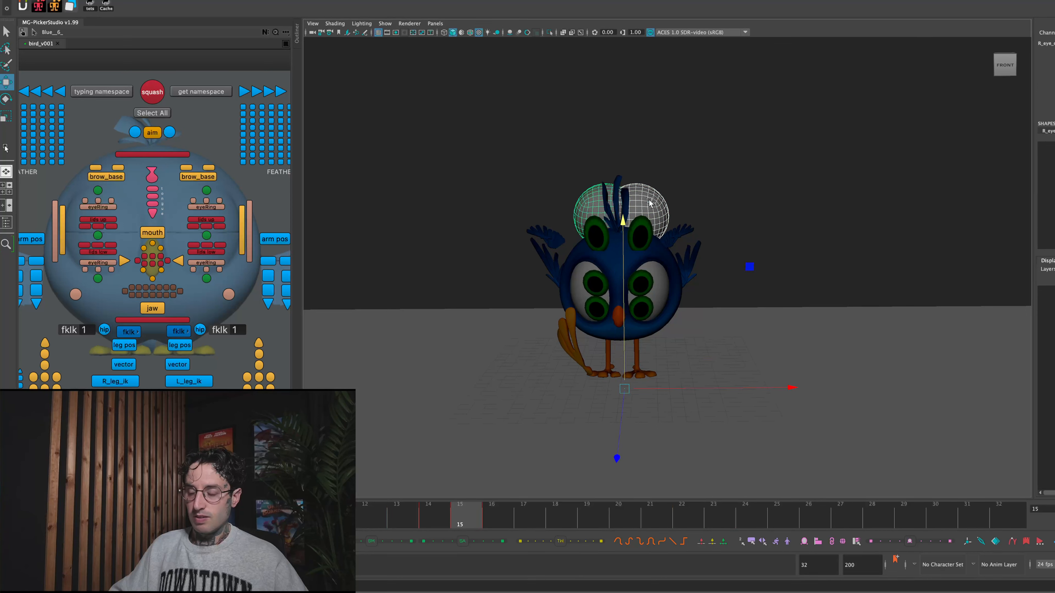
pyautogui.click(653, 320)
pyautogui.click(643, 205)
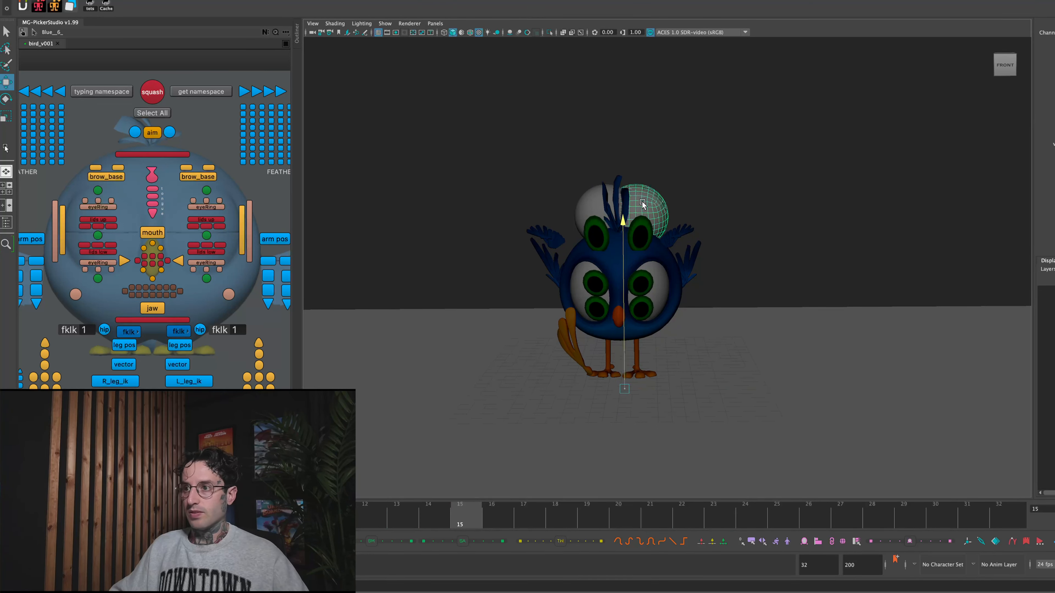
pyautogui.hotkey('ctrl', 'h')
pyautogui.click(569, 203)
pyautogui.hotkey('ctrl', 'h')
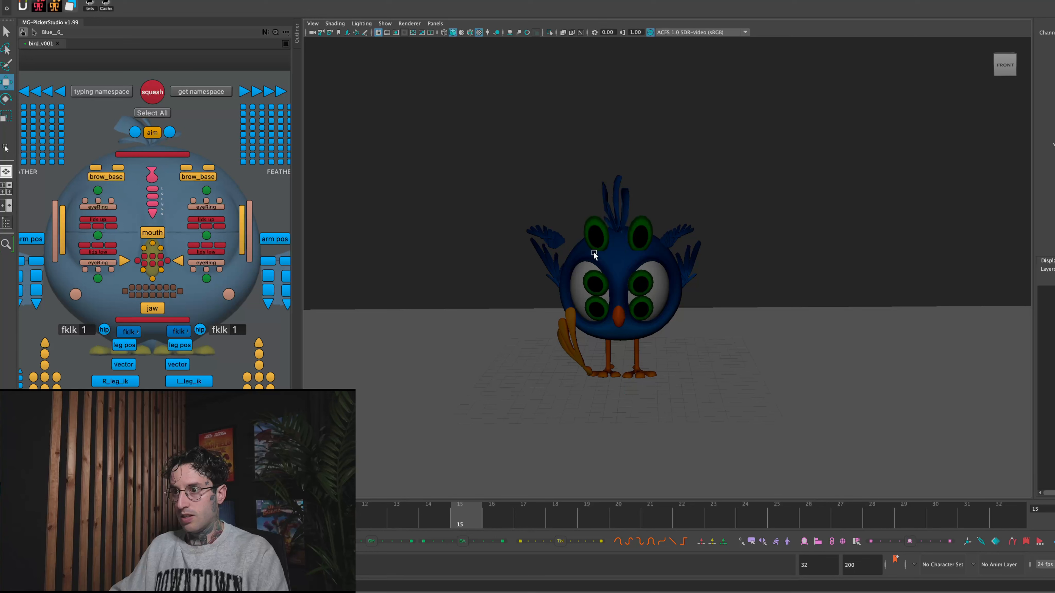
pyautogui.click(442, 520)
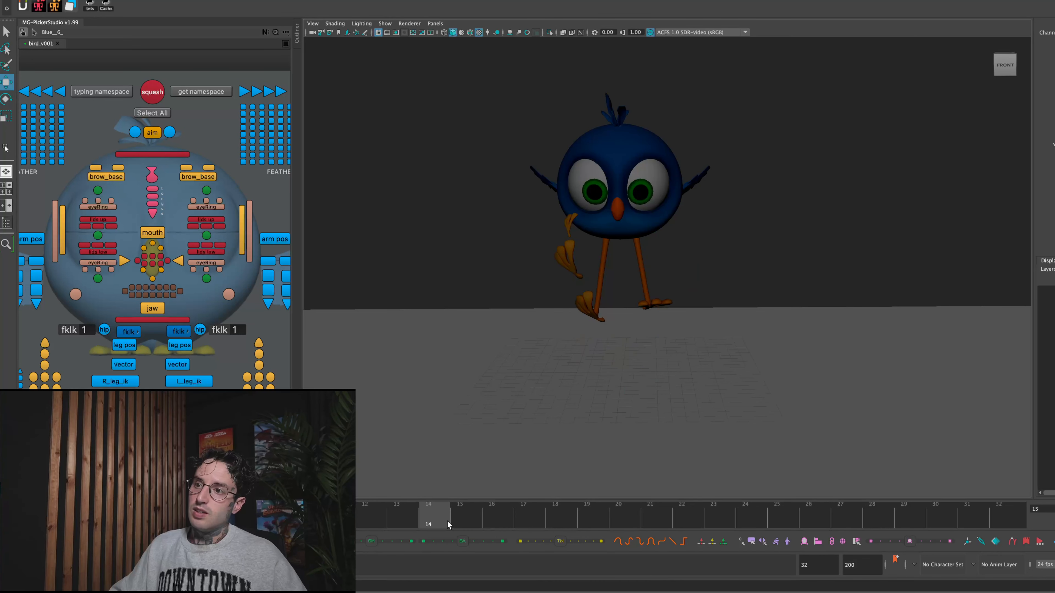
pyautogui.click(460, 524)
pyautogui.click(490, 522)
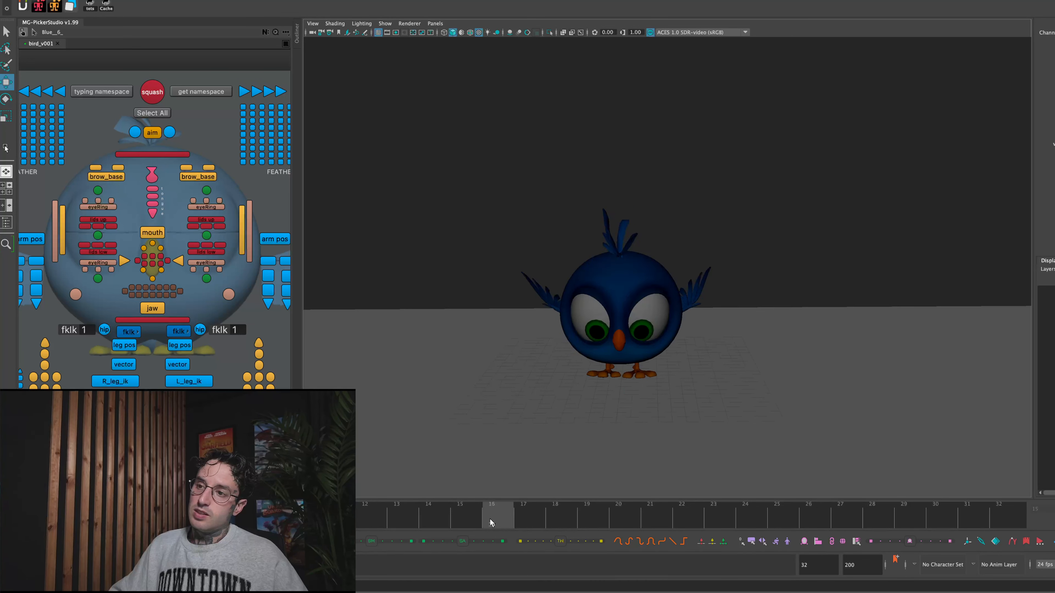
pyautogui.click(438, 512)
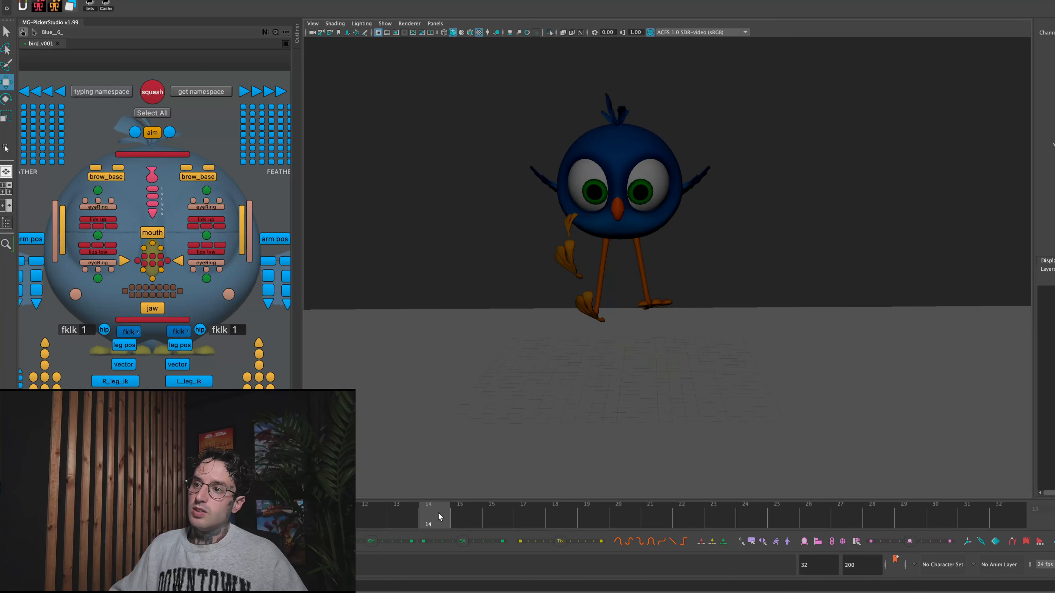
pyautogui.click(469, 512)
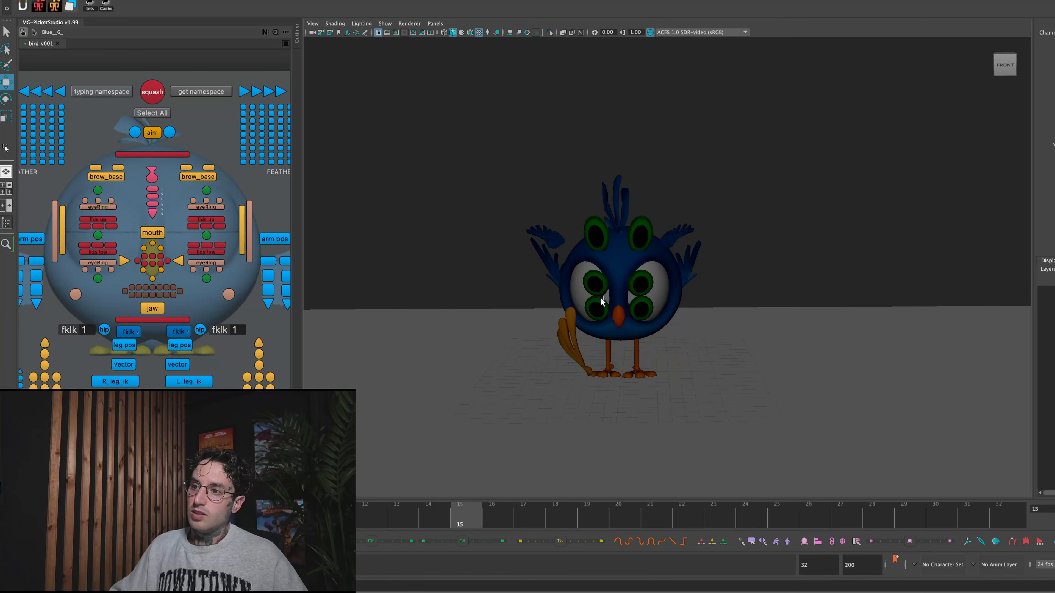
# - Lower the pair of pupil copies on the eyeballs at frame 15 so they overlap the top of the original pupils
pyautogui.click(598, 287)
pyautogui.moveTo(617, 180); pyautogui.dragTo(618, 189)
pyautogui.click(659, 177)
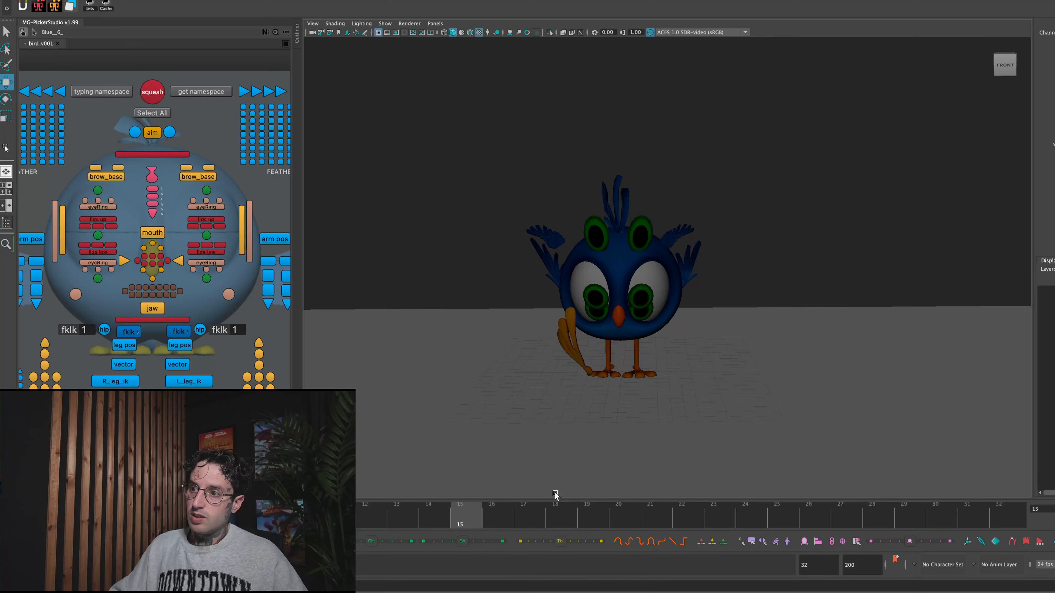
pyautogui.moveTo(464, 508)
pyautogui.mouseDown()
pyautogui.moveTo(445, 500)
pyautogui.moveTo(474, 503)
pyautogui.moveTo(453, 497)
pyautogui.mouseUp()
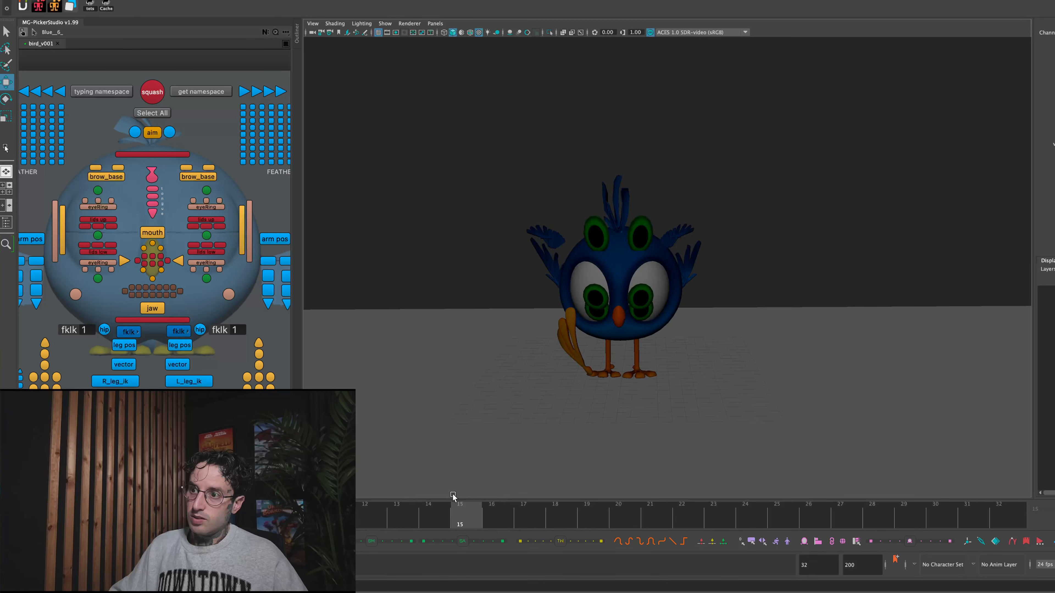
# - Select all four pupil copies and raise them together at frame 15, bringing the stretched pair above the head and the other pair to the upper eyes
pyautogui.click(597, 298)
pyautogui.click(638, 237)
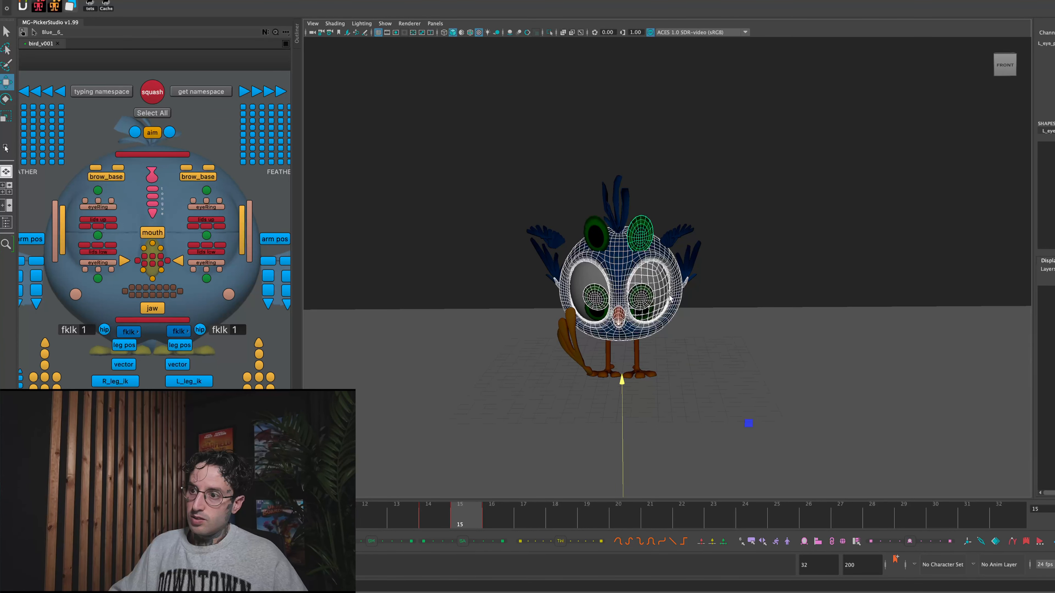
pyautogui.click(761, 221)
pyautogui.click(644, 298)
pyautogui.keyDown('shift'); pyautogui.click(598, 300); pyautogui.keyUp('shift')
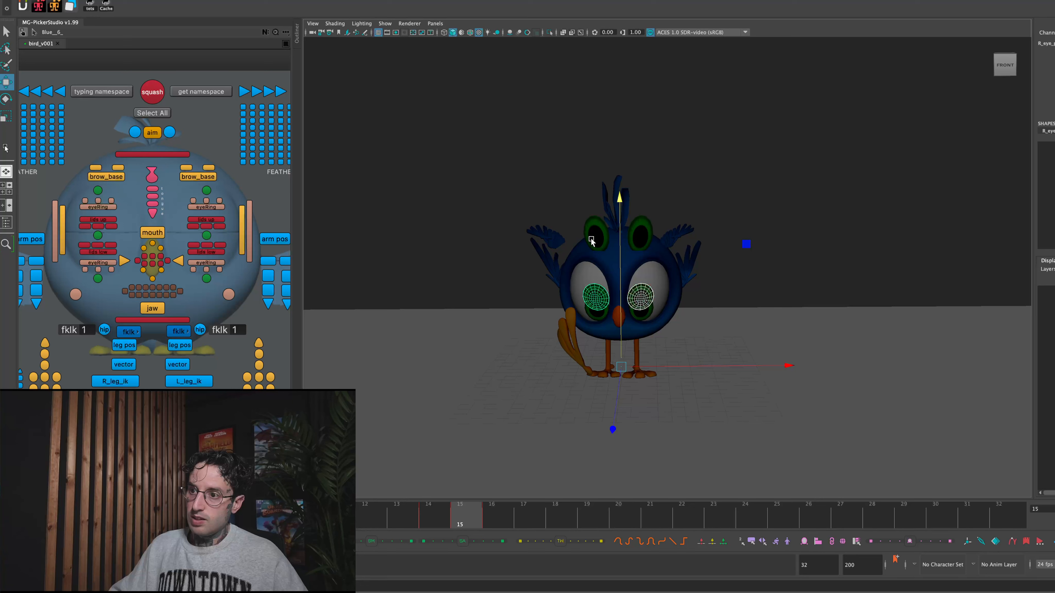
pyautogui.keyDown('shift'); pyautogui.moveTo(594, 237); pyautogui.dragTo(607, 234); pyautogui.keyUp('shift')
pyautogui.keyDown('shift'); pyautogui.click(643, 226); pyautogui.keyUp('shift')
pyautogui.keyDown('shift'); pyautogui.click(616, 241); pyautogui.keyUp('shift')
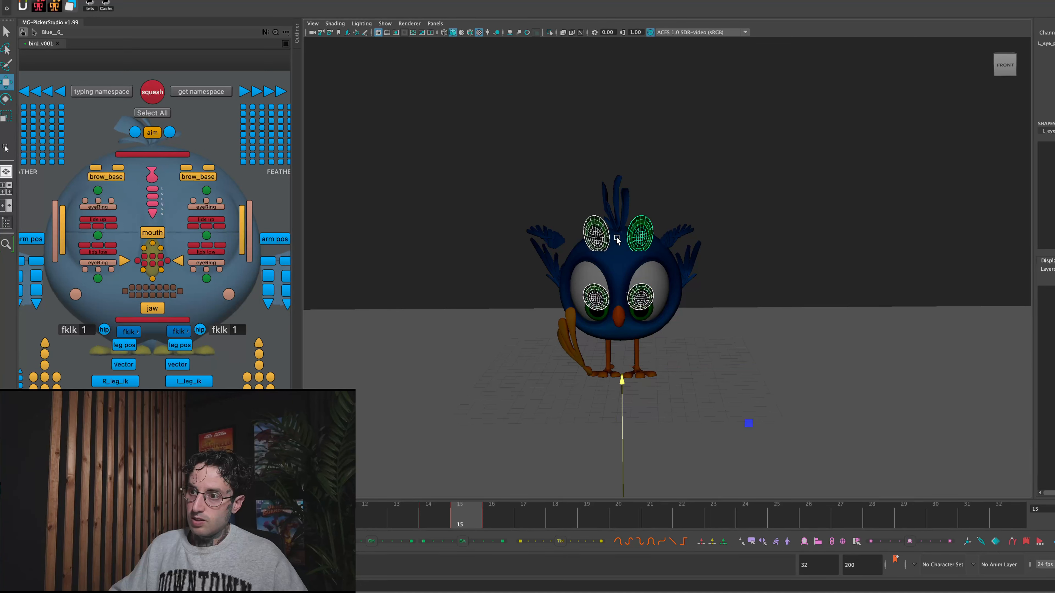
pyautogui.moveTo(629, 379); pyautogui.dragTo(674, 327)
pyautogui.click(730, 302)
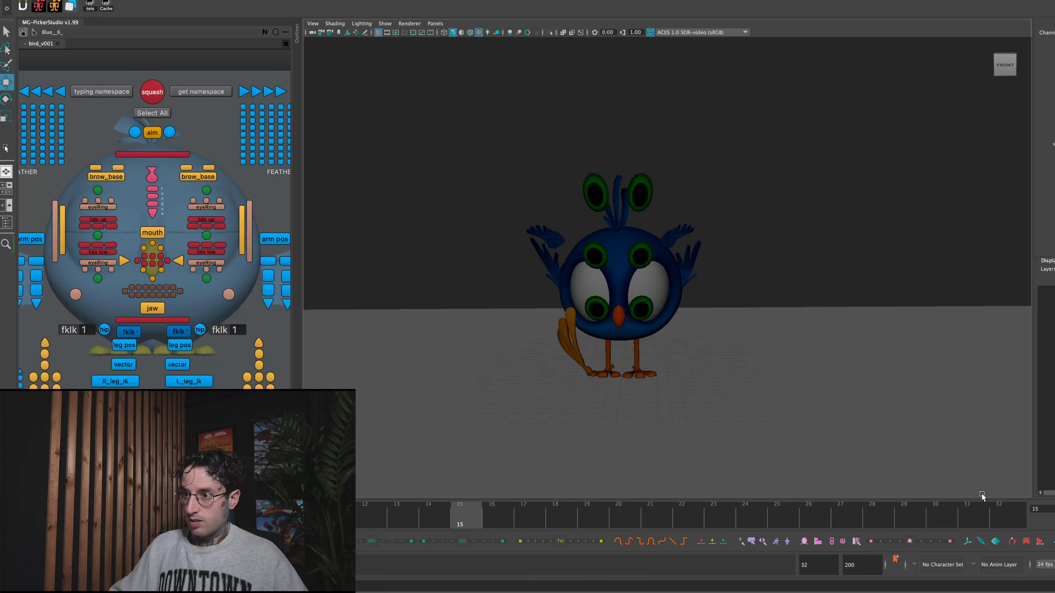
# - Play back the jump and compare frames 14 and 15 to check how the pupil copies line up with the previous eye position
pyautogui.hotkey('alt', 'v')
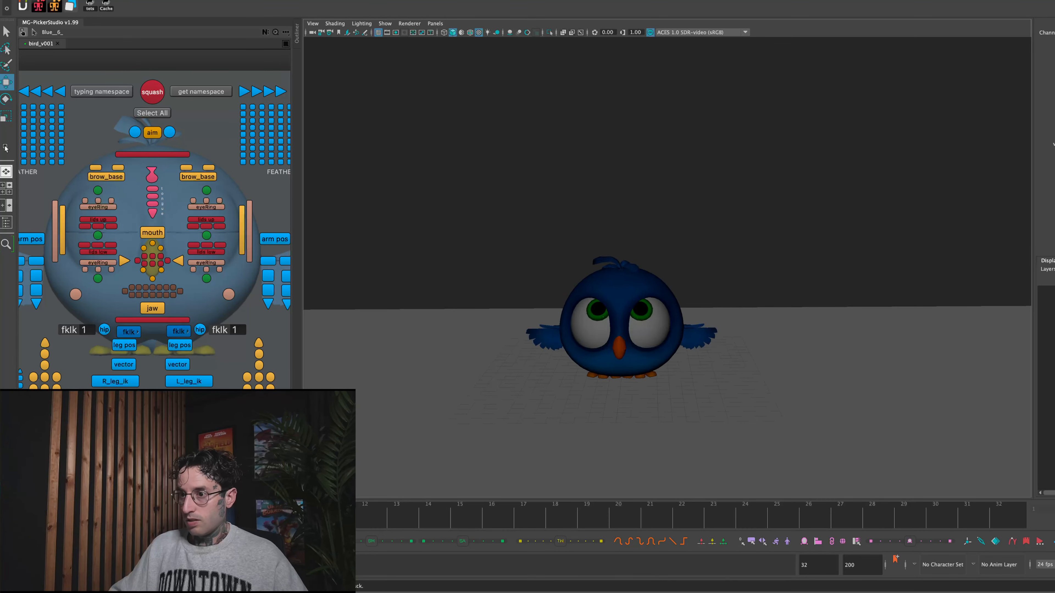
pyautogui.click(475, 509)
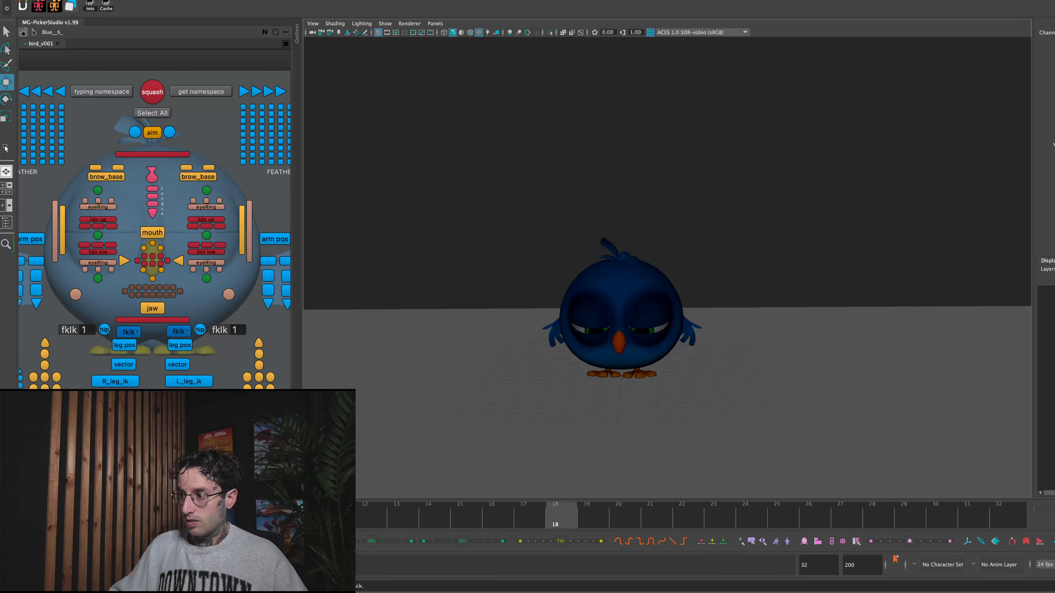
pyautogui.click(416, 513)
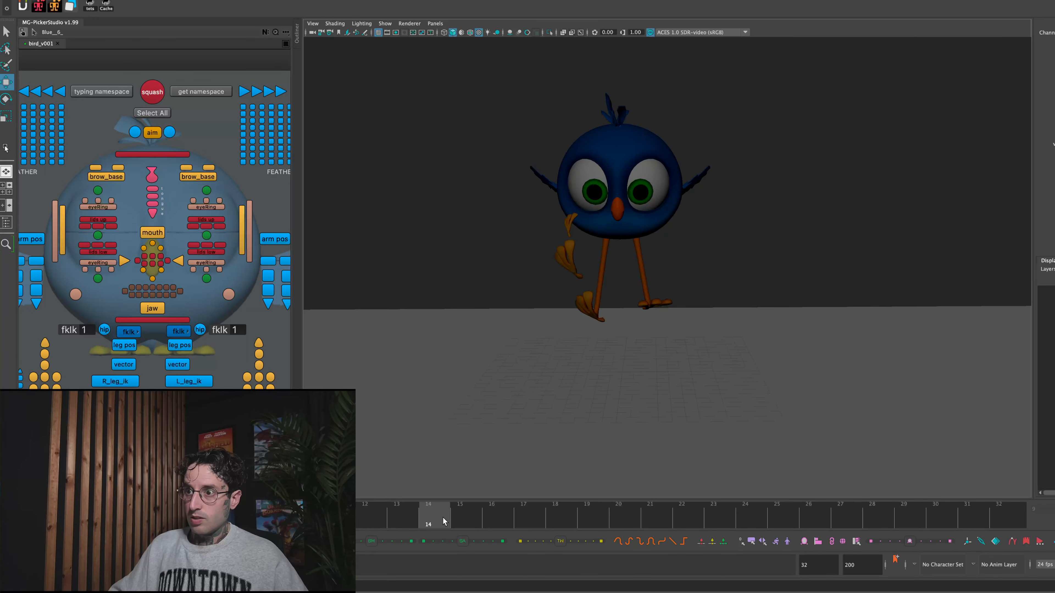
pyautogui.click(452, 520)
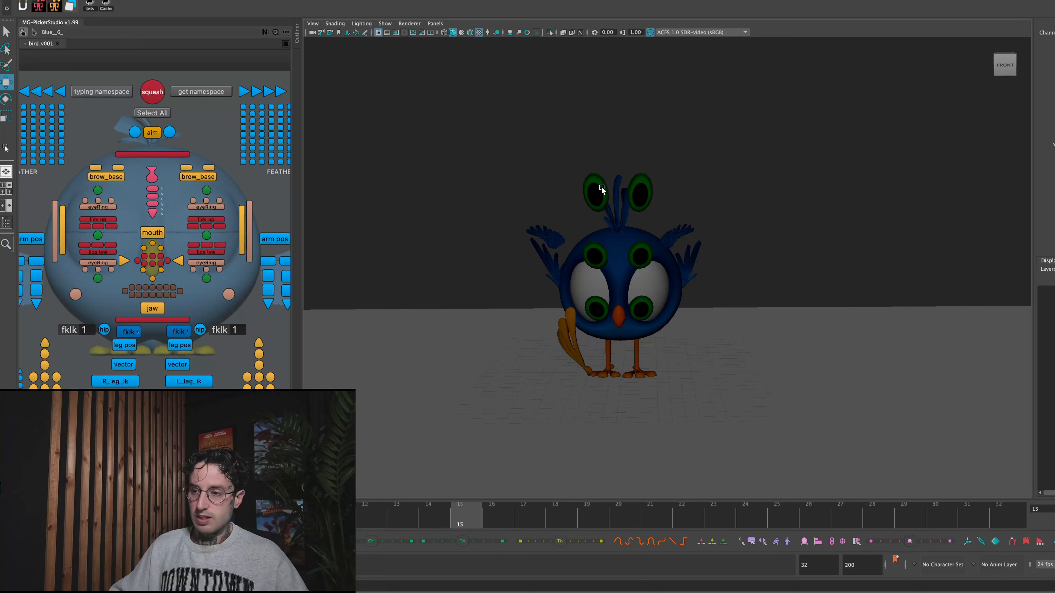
pyautogui.hotkey('alt', ',')
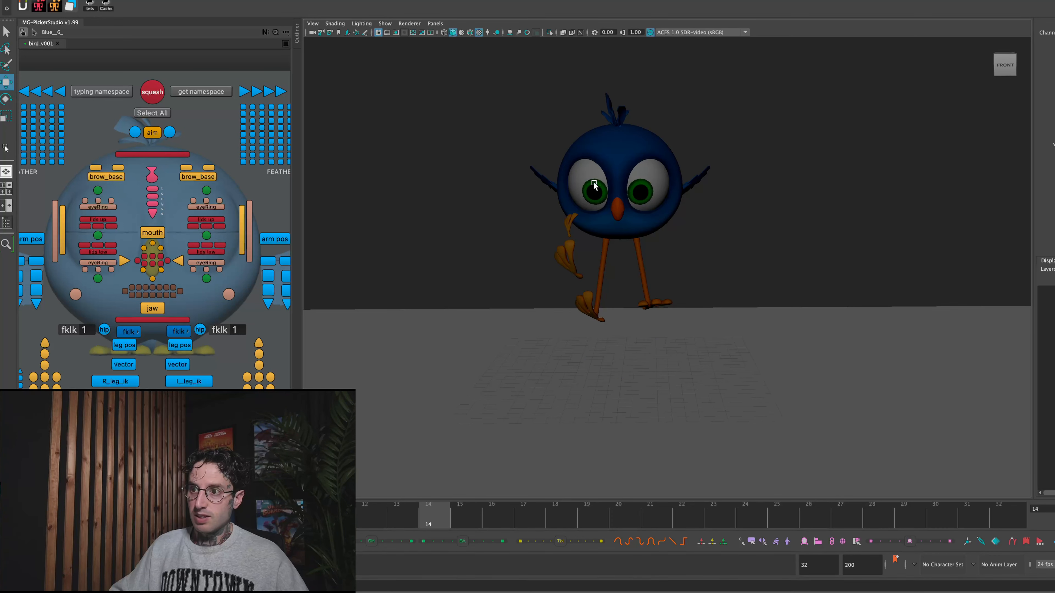
# - Lower the stretched pupil copies to the top of the head at frame 15, and the other pair onto the eyeballs above the original pupils
pyautogui.hotkey('alt', '.')
pyautogui.click(639, 193)
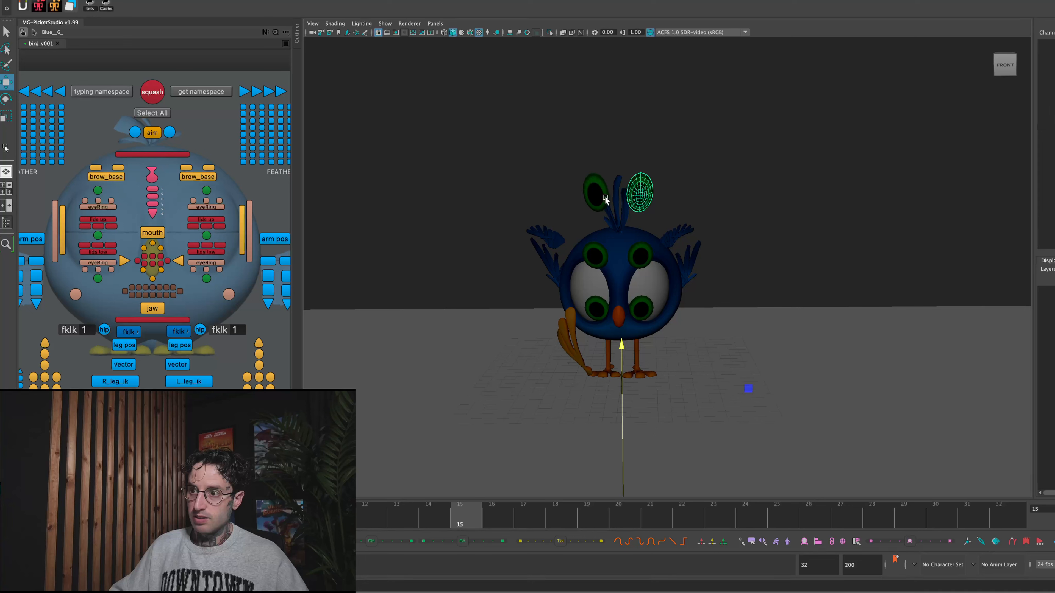
pyautogui.keyDown('shift'); pyautogui.click(601, 199); pyautogui.keyUp('shift')
pyautogui.moveTo(626, 349); pyautogui.dragTo(621, 372)
pyautogui.click(596, 252)
pyautogui.keyDown('shift'); pyautogui.click(639, 257); pyautogui.keyUp('shift')
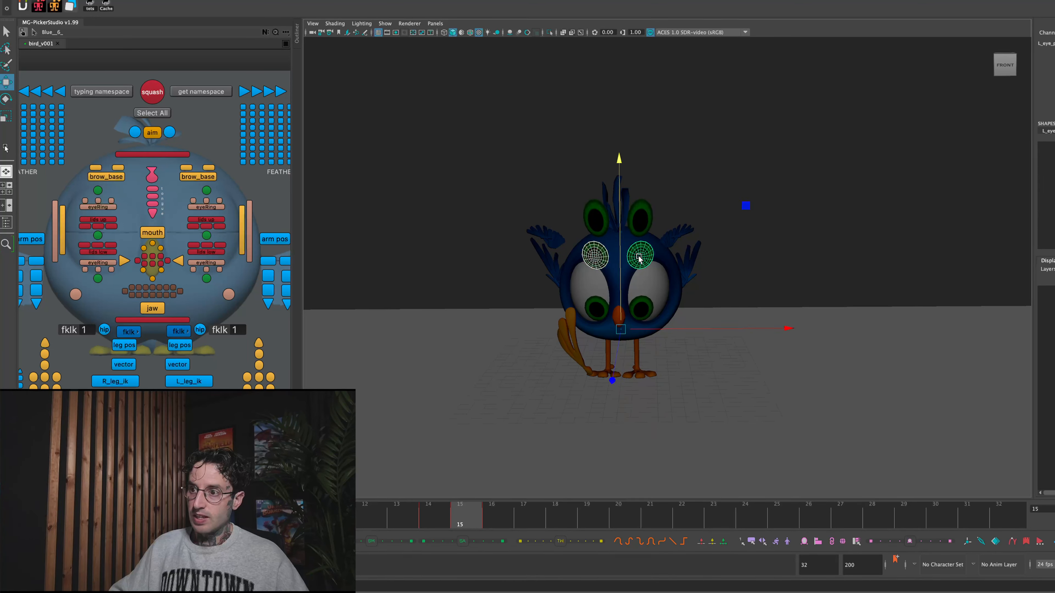
pyautogui.moveTo(622, 172); pyautogui.dragTo(624, 192)
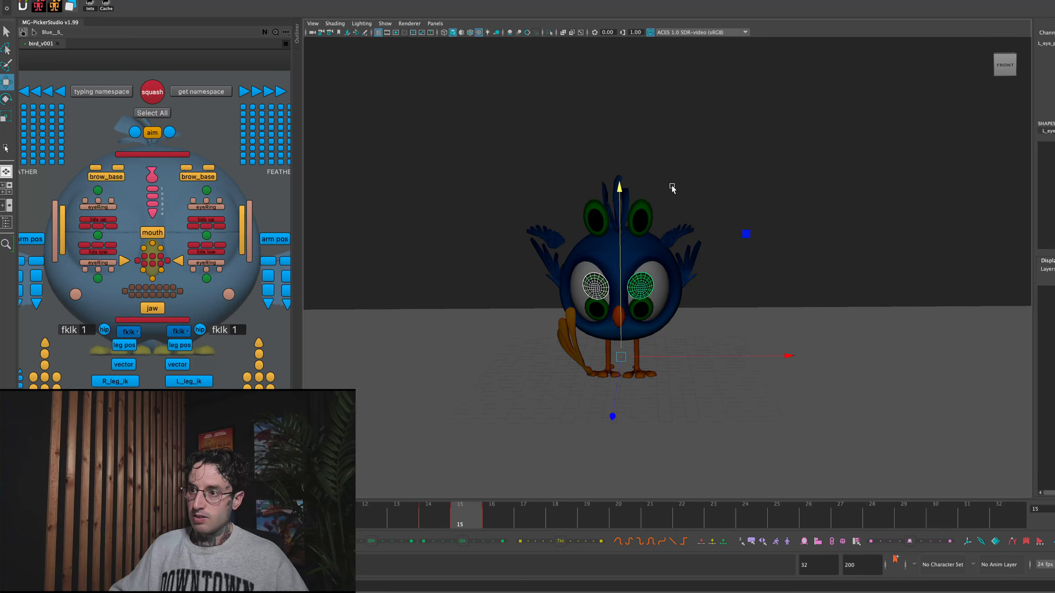
pyautogui.click(796, 296)
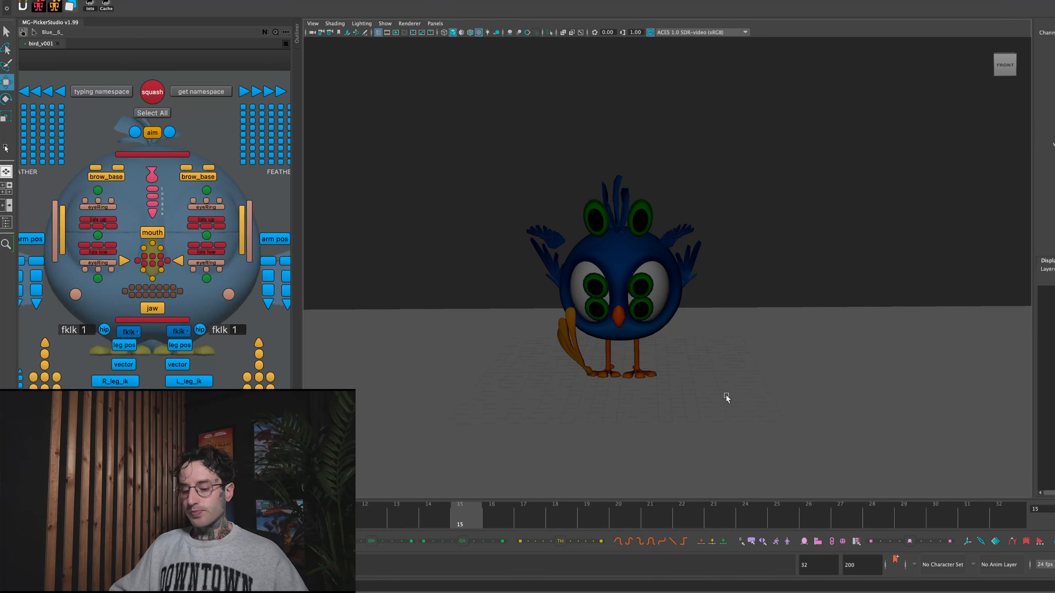
pyautogui.press('r')
pyautogui.click(637, 277)
pyautogui.keyDown('shift'); pyautogui.click(600, 285); pyautogui.keyUp('shift')
pyautogui.keyDown('shift'); pyautogui.click(610, 253); pyautogui.keyUp('shift')
pyautogui.keyDown('shift'); pyautogui.click(590, 300); pyautogui.keyUp('shift')
pyautogui.click(765, 204)
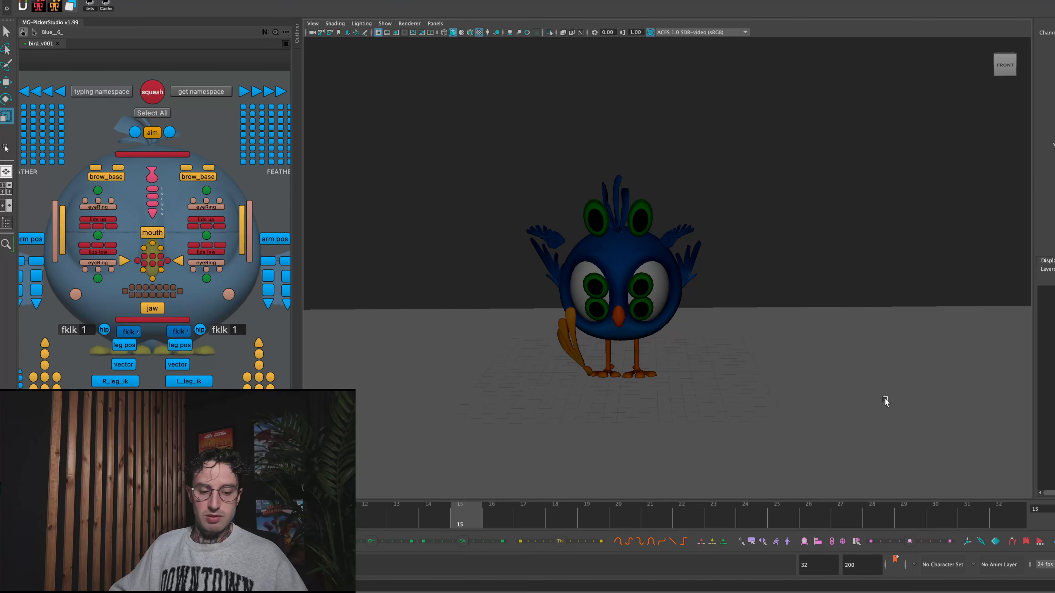
# - Play back the jump to check the repositioned pupil copies in motion
pyautogui.hotkey('alt', 'shift', 'v')
pyautogui.hotkey('alt', 'v')
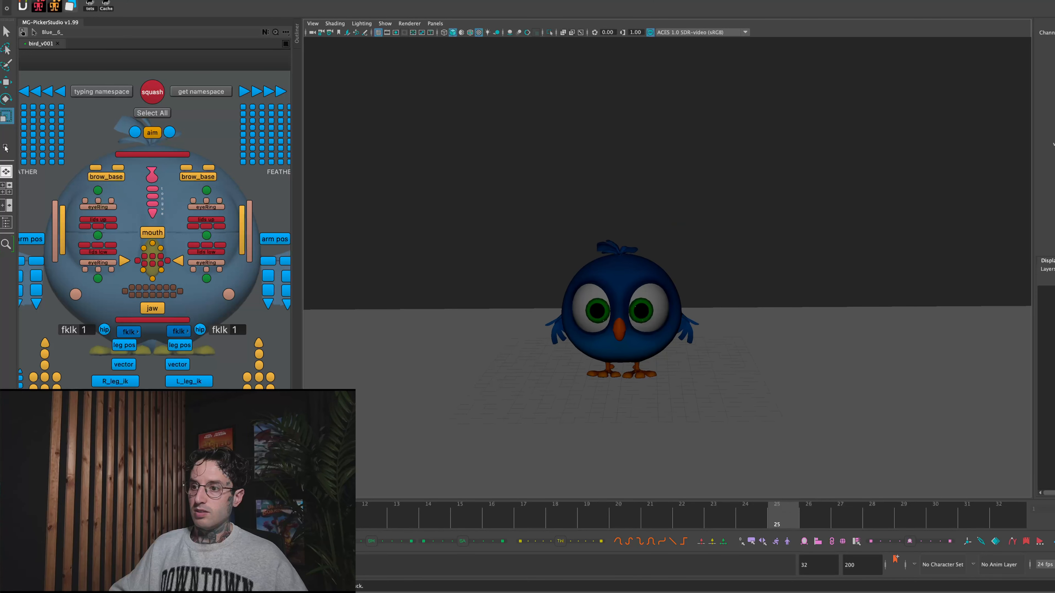
pyautogui.press('Escape')
pyautogui.hotkey('alt', 'v')
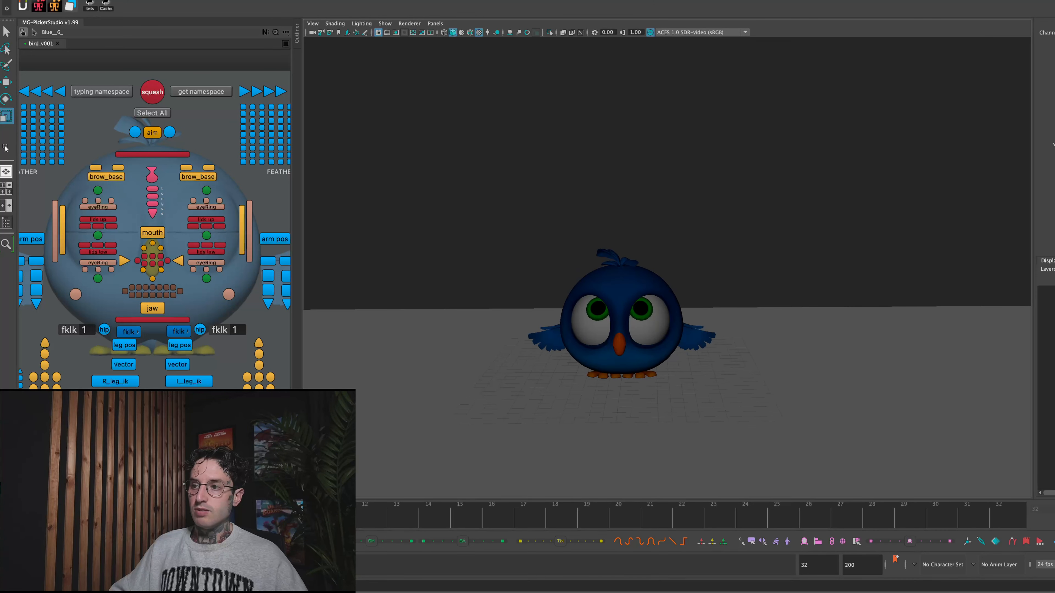
# - Rotate the controls of both wings at frame 14 so their feathers face the camera more broadly, and play back the motion
pyautogui.moveTo(286, 489)
pyautogui.mouseDown()
pyautogui.moveTo(443, 476)
pyautogui.moveTo(416, 474)
pyautogui.moveTo(443, 464)
pyautogui.mouseUp()
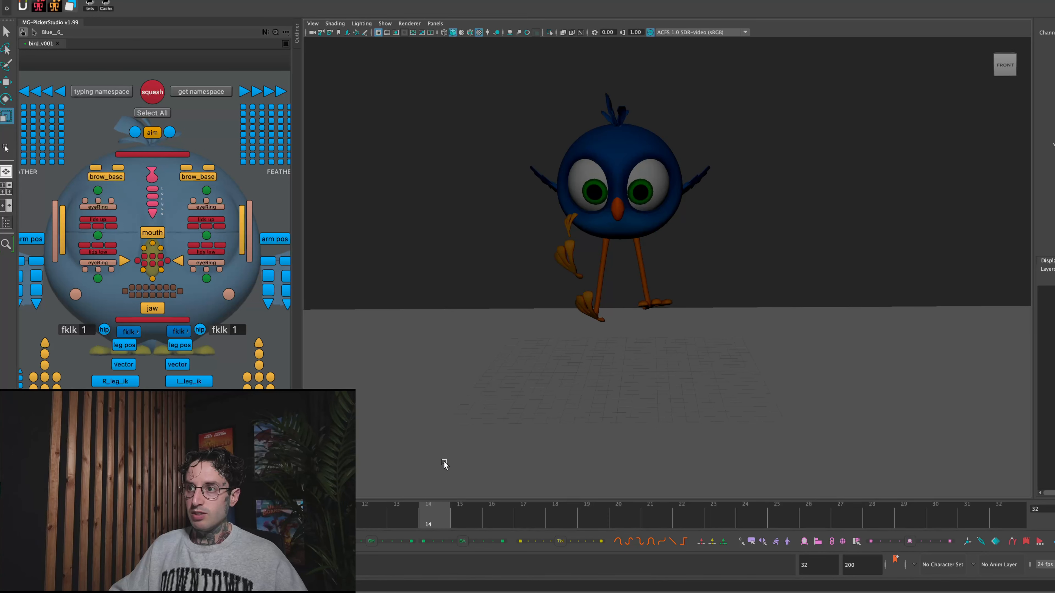
pyautogui.click(268, 261)
pyautogui.keyDown('shift'); pyautogui.click(36, 261); pyautogui.keyUp('shift')
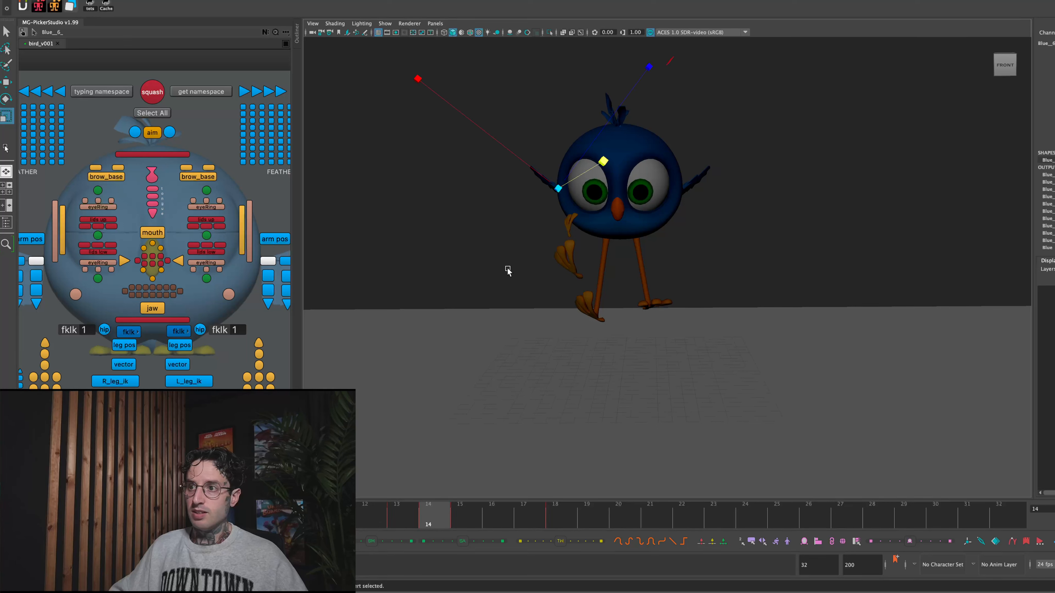
pyautogui.press('e')
pyautogui.moveTo(580, 186); pyautogui.dragTo(608, 109)
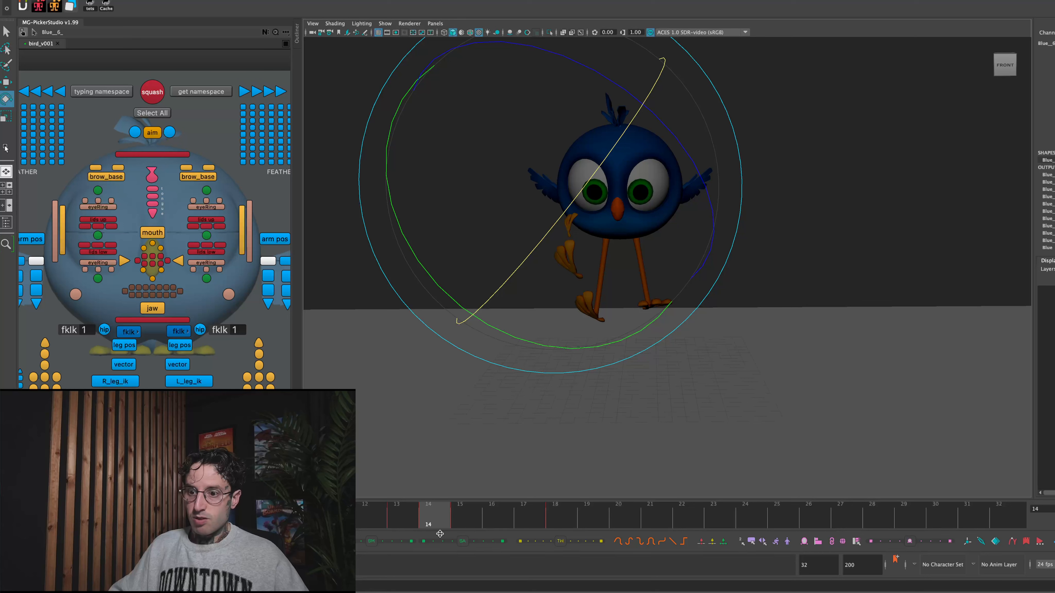
pyautogui.click(397, 518)
pyautogui.hotkey('alt', 'v')
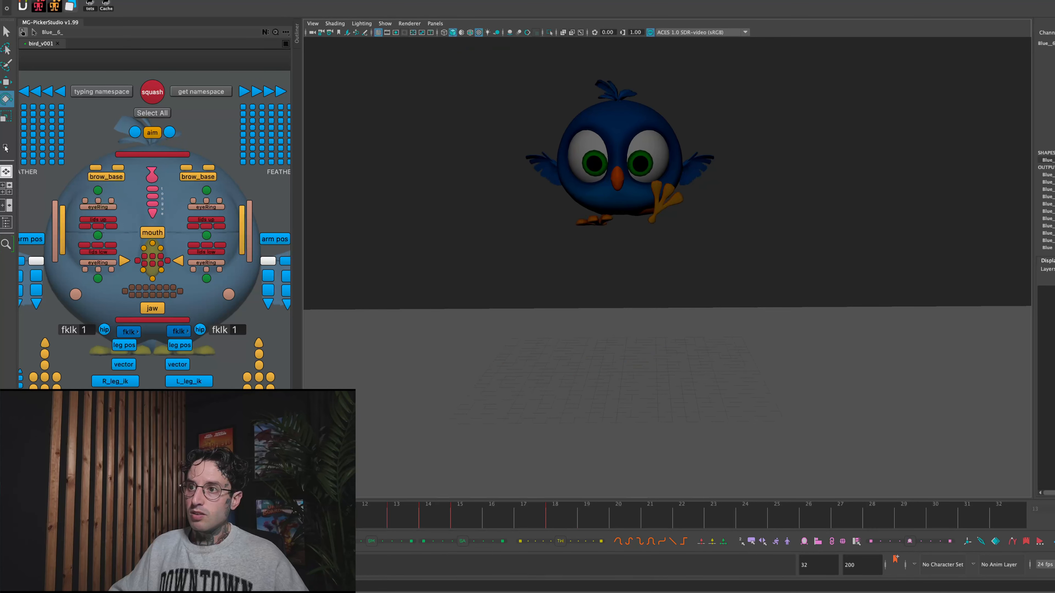
# - Adjust the rotation of both wing controls at frame 13 and play back the jump to check it
pyautogui.click(395, 504)
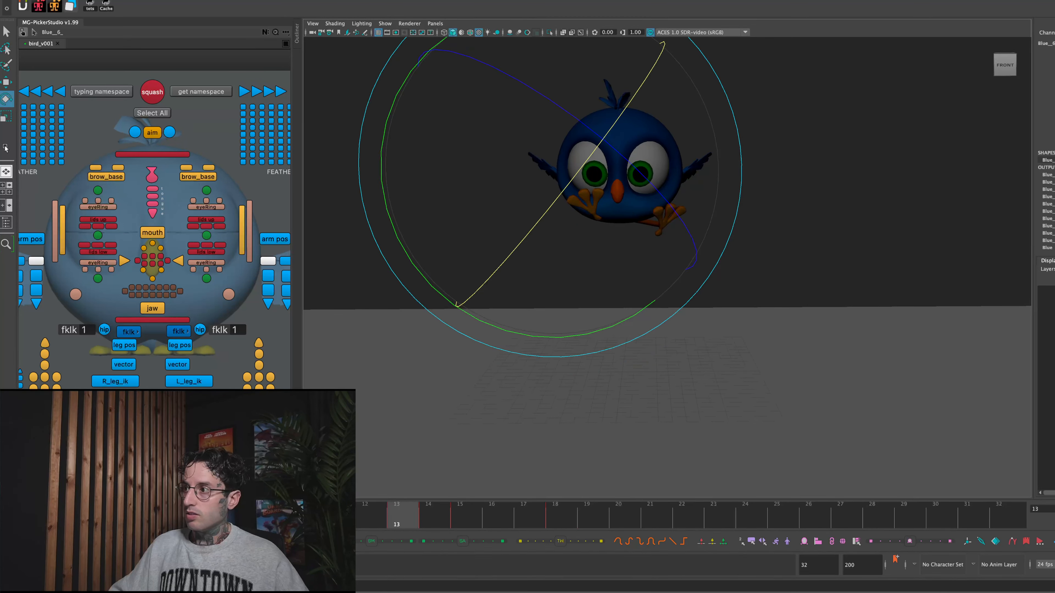
pyautogui.click(909, 144)
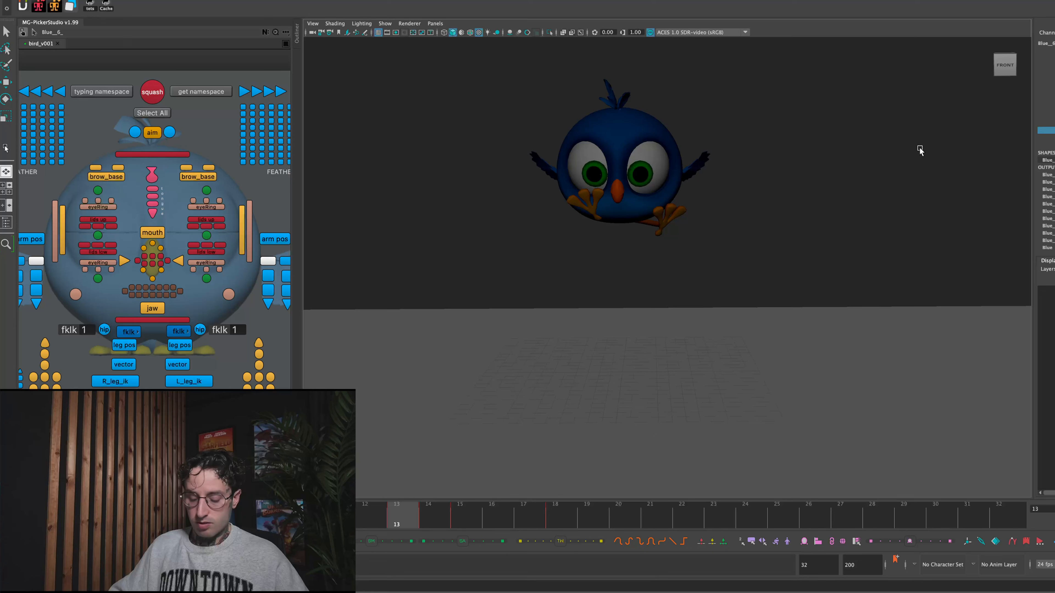
pyautogui.click(1051, 123)
pyautogui.moveTo(863, 160); pyautogui.dragTo(839, 163, button='middle')
pyautogui.hotkey('alt', 'v')
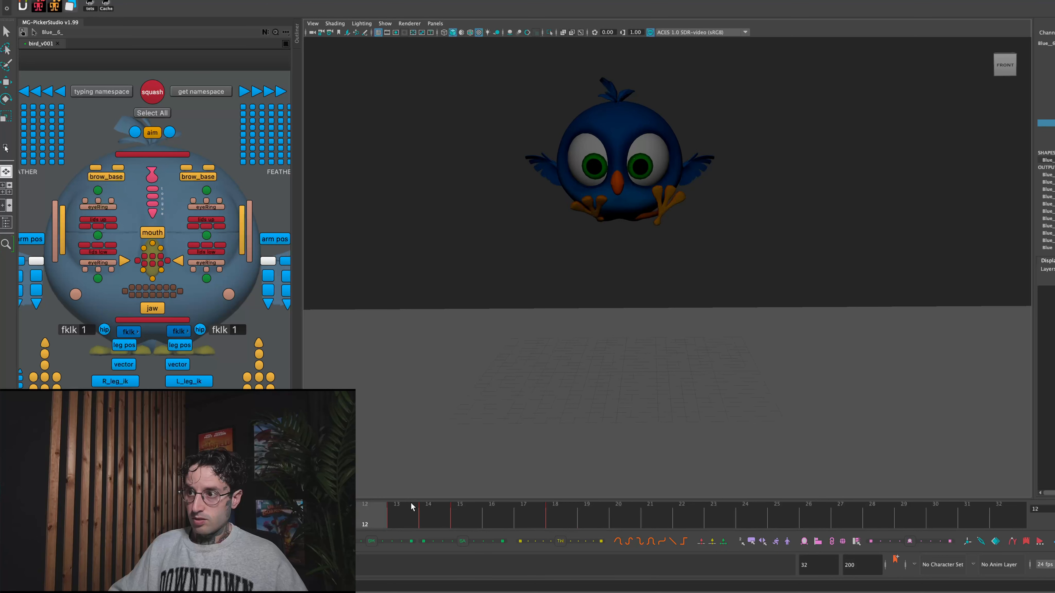
# - Compare the wings across frames 13 to 15 to check how the upper wing copies follow the previous wing pose
pyautogui.click(409, 509)
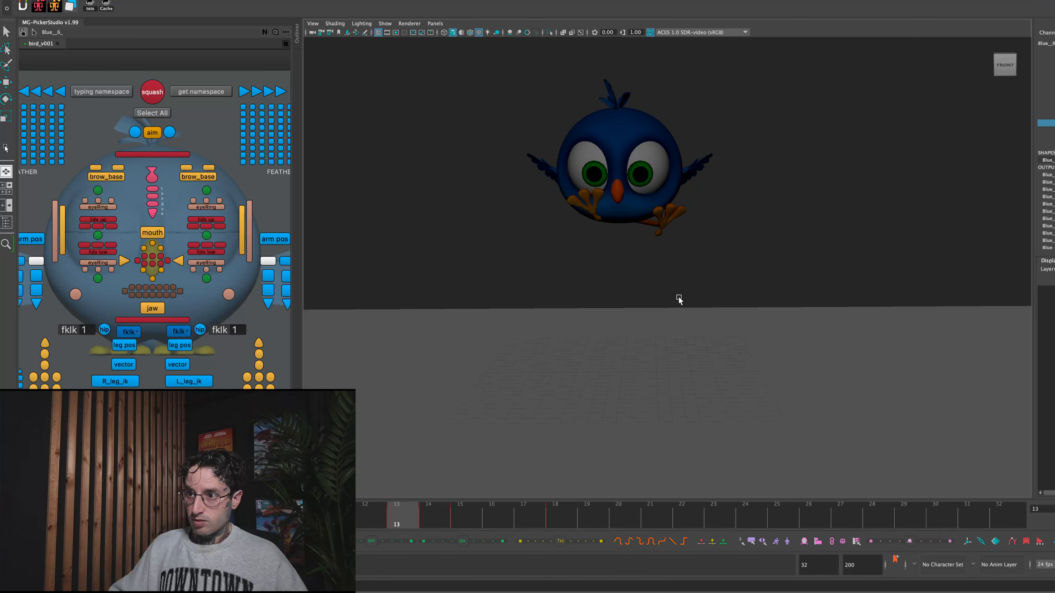
pyautogui.hotkey('alt', '.')
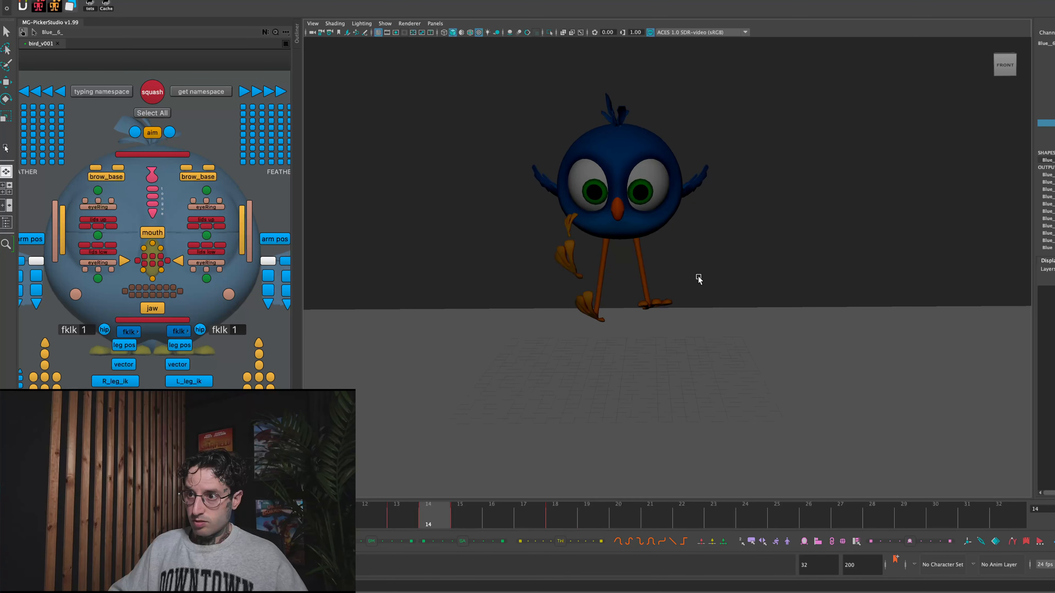
pyautogui.hotkey('alt', '.')
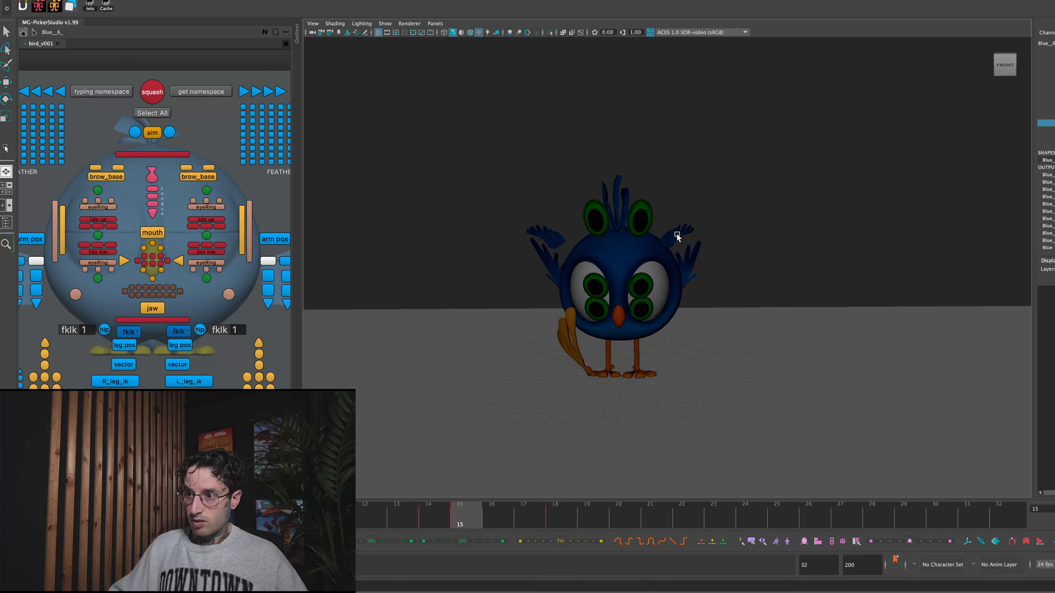
pyautogui.press('e')
pyautogui.click(766, 182)
pyautogui.click(671, 238)
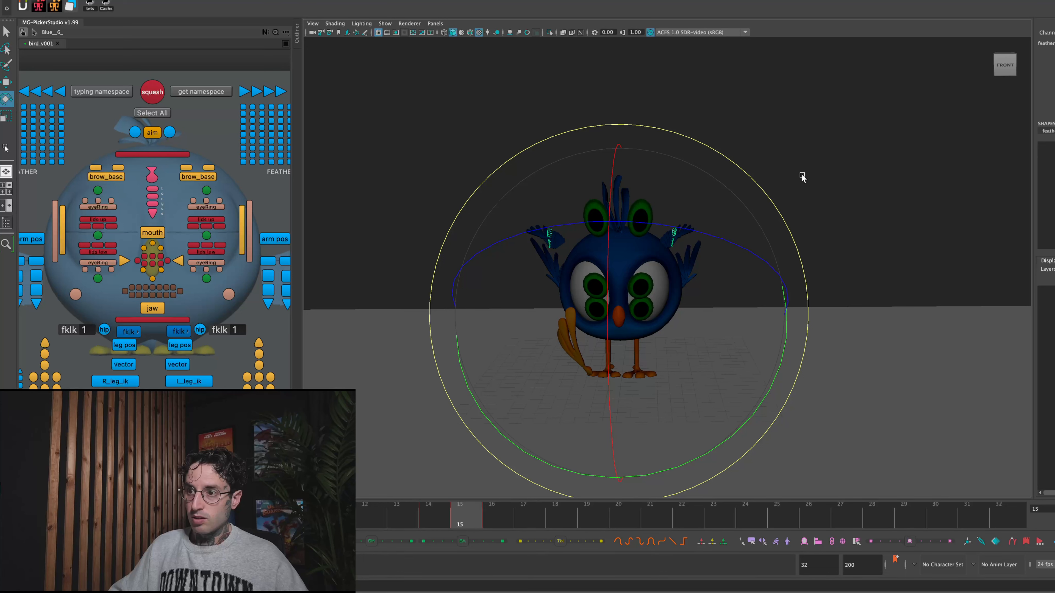
pyautogui.click(782, 201)
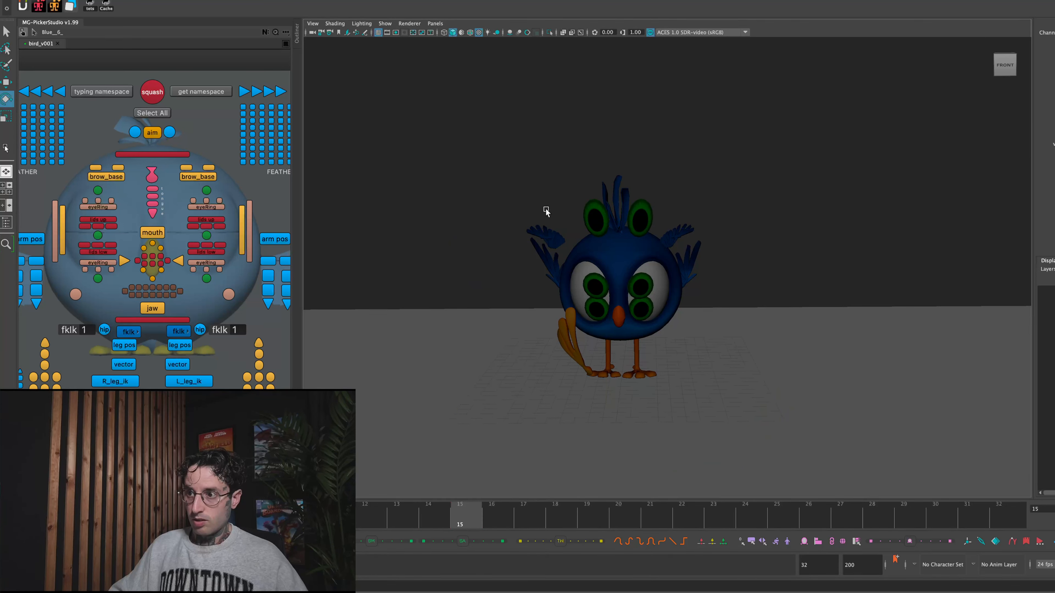
pyautogui.click(441, 506)
pyautogui.click(455, 507)
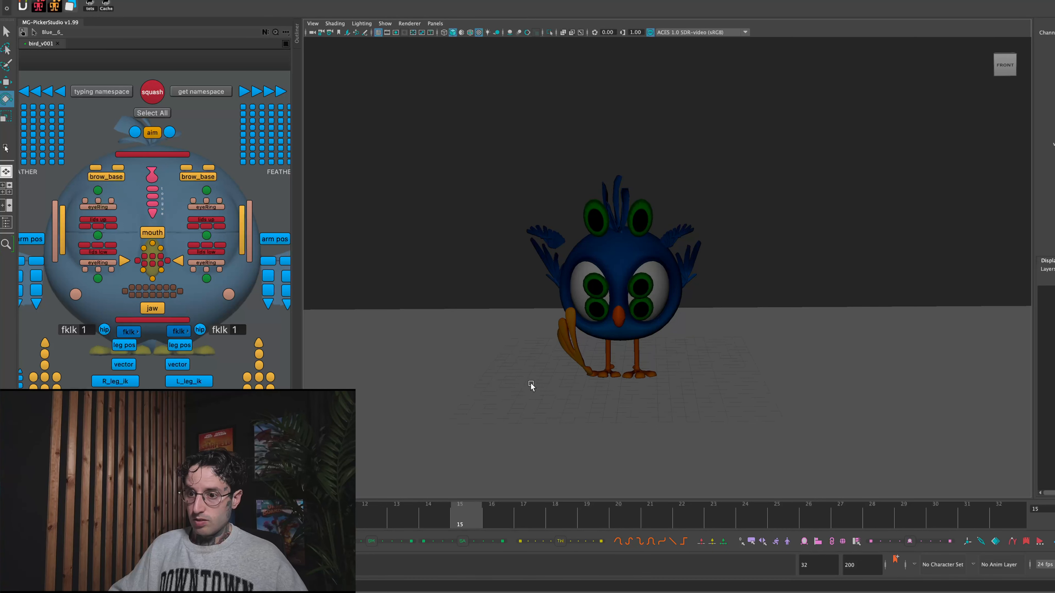
pyautogui.hotkey('alt', ',')
pyautogui.hotkey('alt', '.')
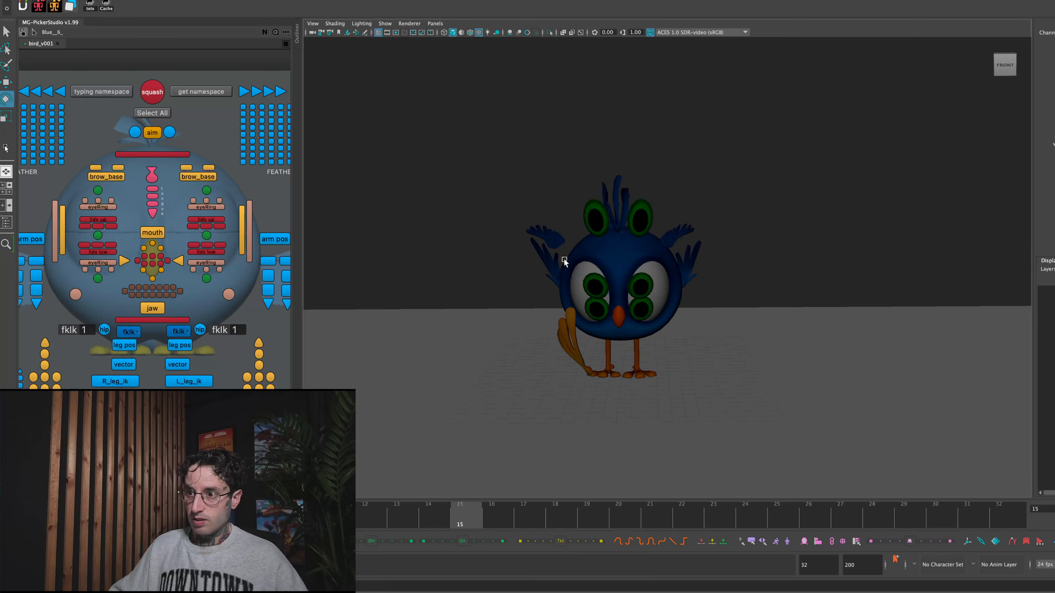
# - Delete the upper feather copies of both wings at frame 15
pyautogui.moveTo(540, 225); pyautogui.dragTo(560, 229)
pyautogui.click(532, 190)
pyautogui.click(748, 164)
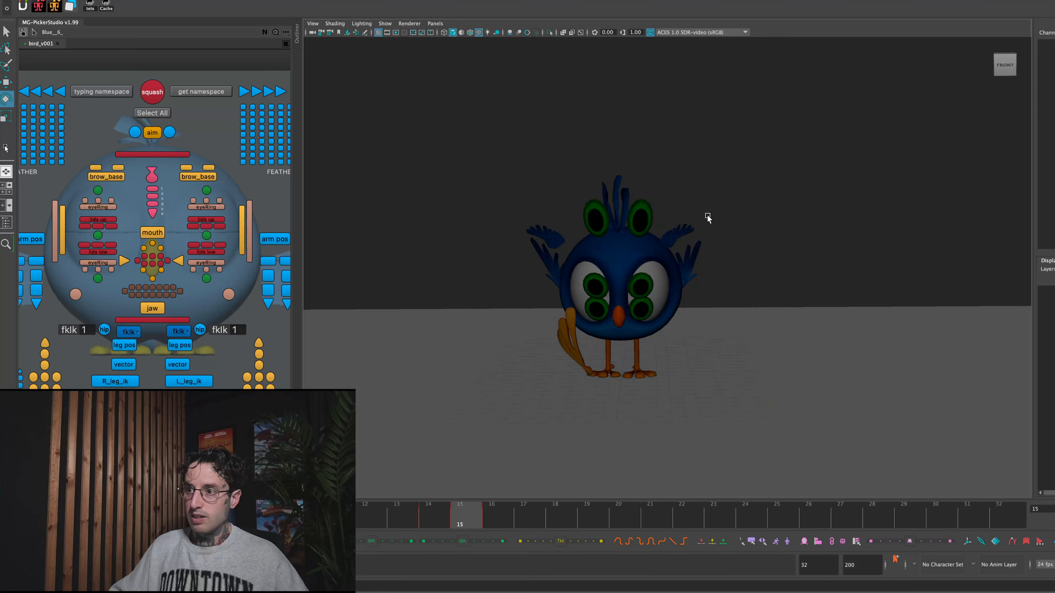
pyautogui.moveTo(686, 235); pyautogui.dragTo(689, 236)
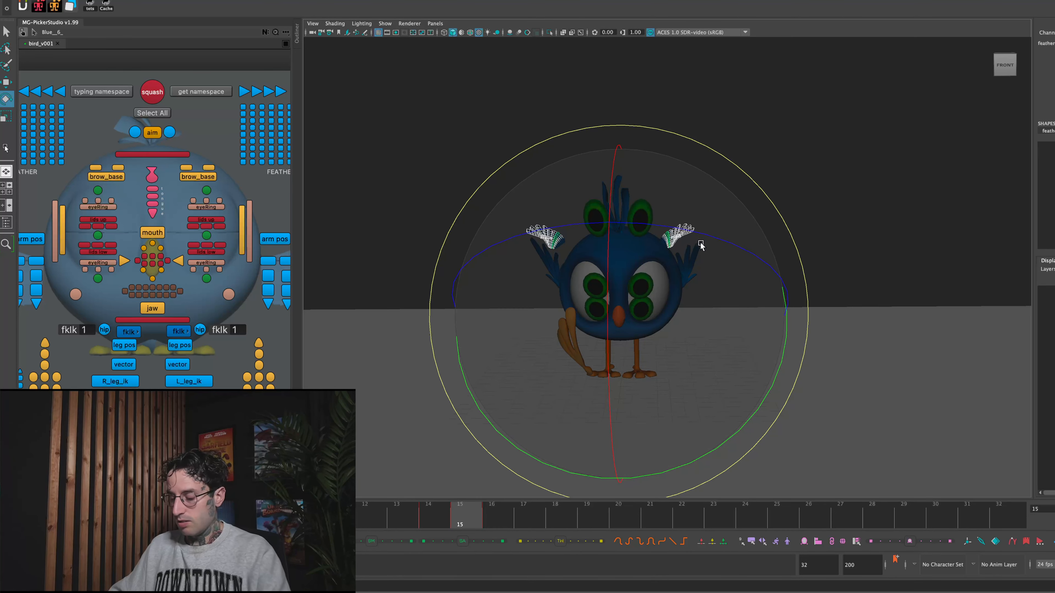
pyautogui.press('Delete')
pyautogui.click(665, 237)
pyautogui.press('Delete')
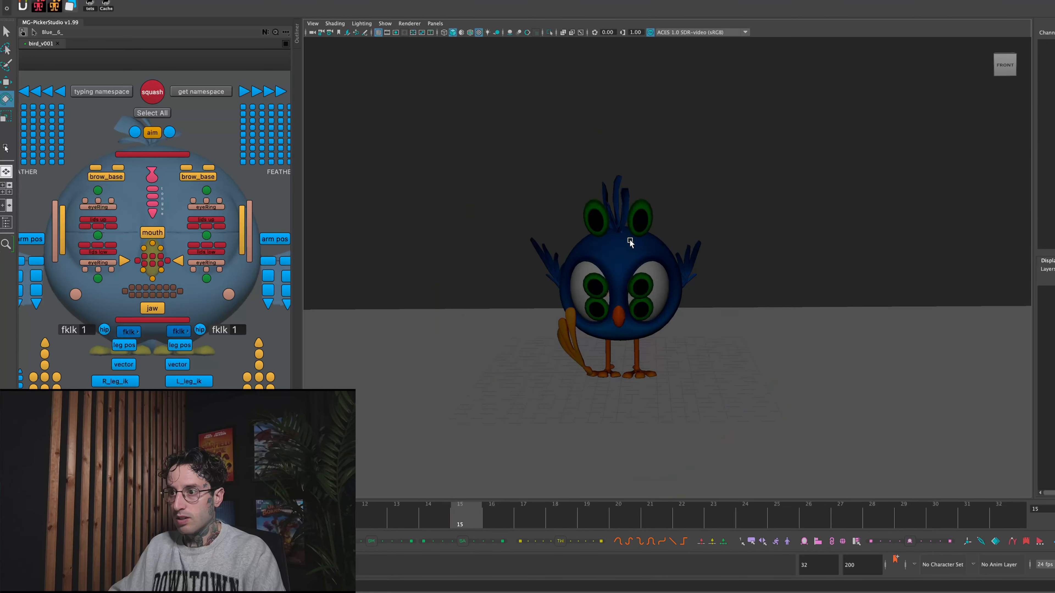
# - Select only the feather meshes of both wings at frame 14, leaving out the body, eyes, legs and head tuft, and duplicate them
pyautogui.hotkey('alt', ',')
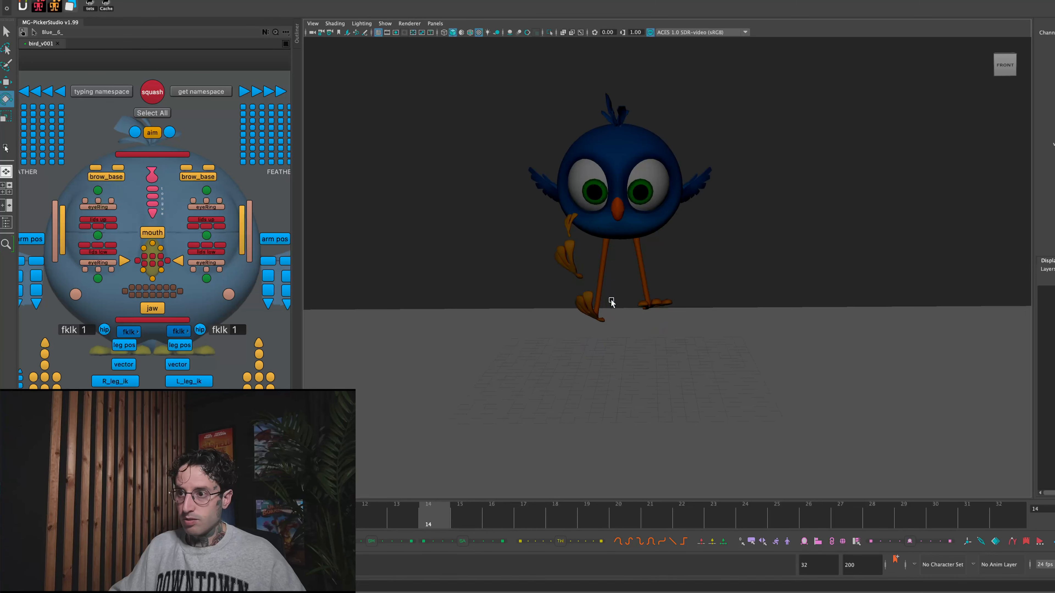
pyautogui.click(579, 204)
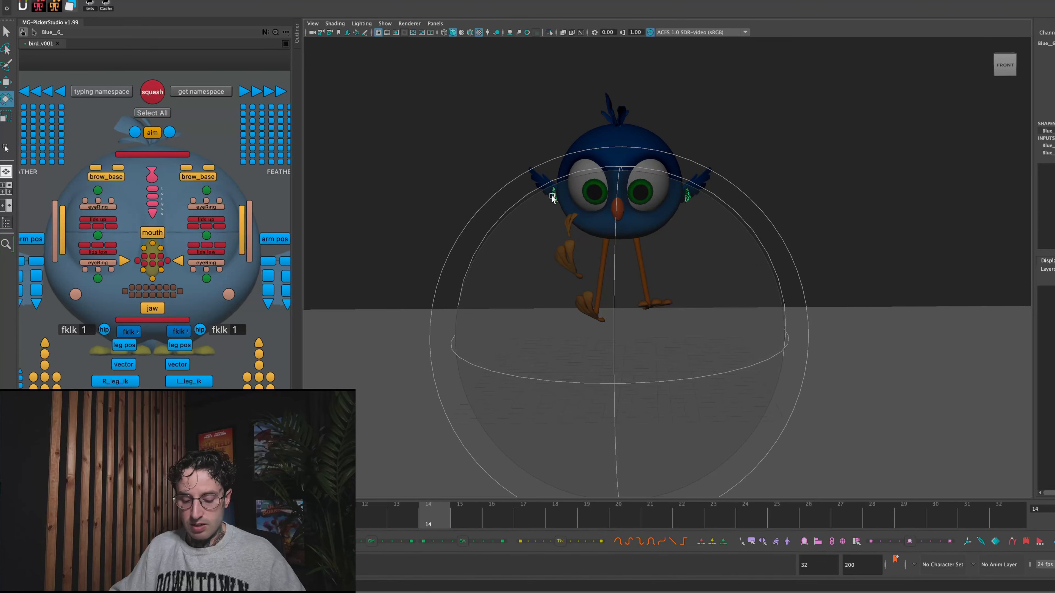
pyautogui.click(517, 156)
pyautogui.moveTo(520, 151); pyautogui.dragTo(770, 207)
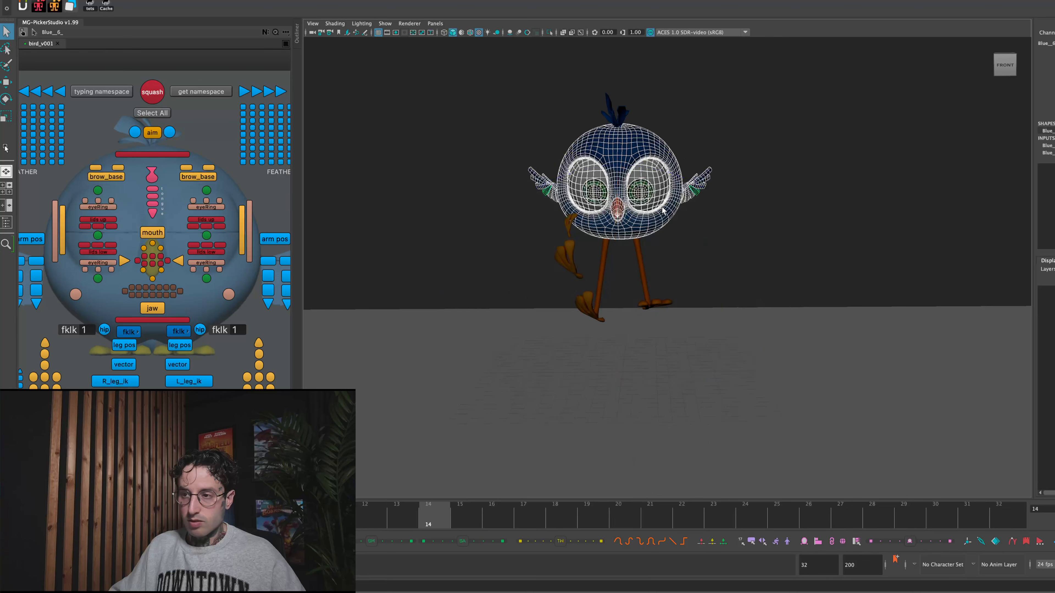
pyautogui.click(593, 188)
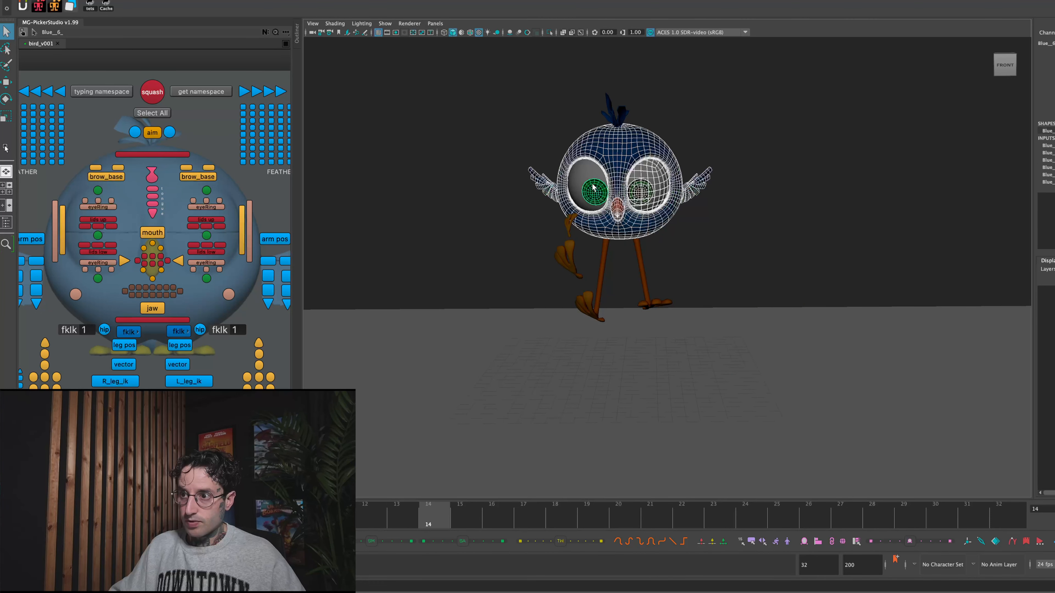
pyautogui.click(588, 101)
pyautogui.moveTo(521, 160); pyautogui.dragTo(761, 212)
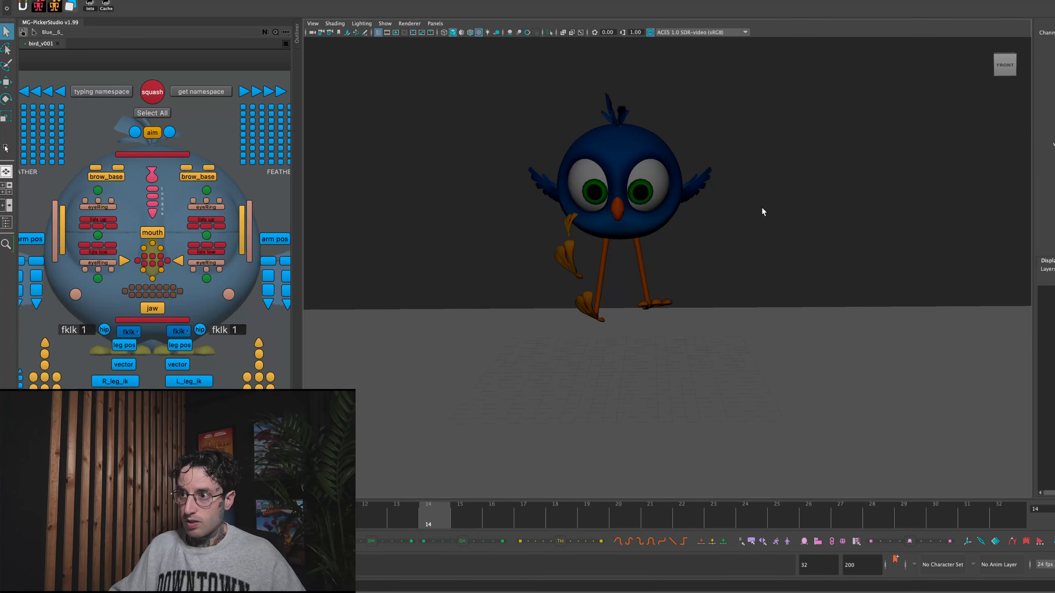
pyautogui.keyDown('shift'); pyautogui.moveTo(558, 85); pyautogui.dragTo(663, 245); pyautogui.keyUp('shift')
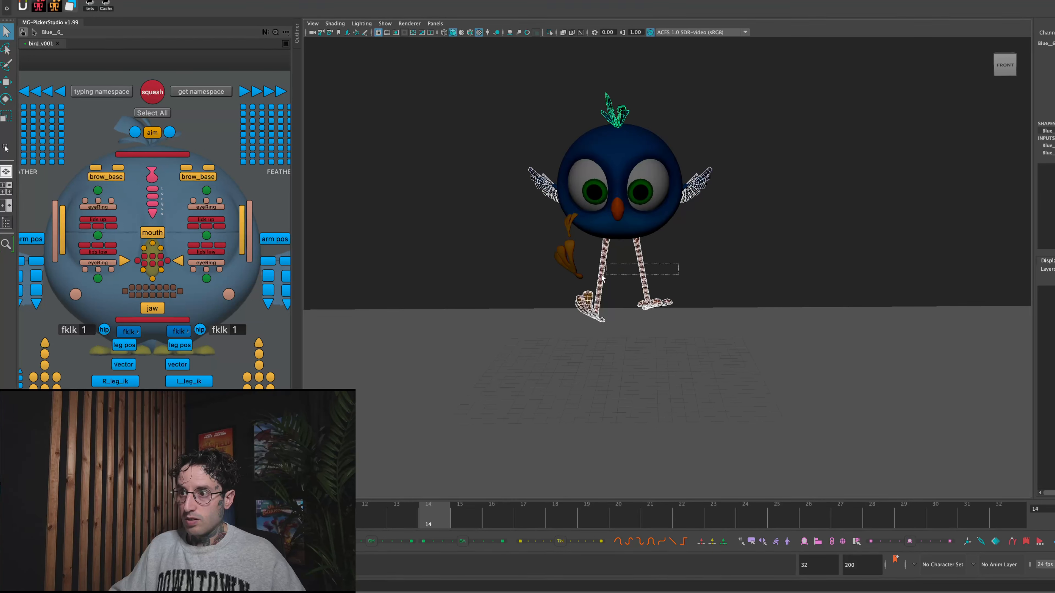
pyautogui.click(602, 249)
pyautogui.moveTo(574, 78); pyautogui.dragTo(659, 134)
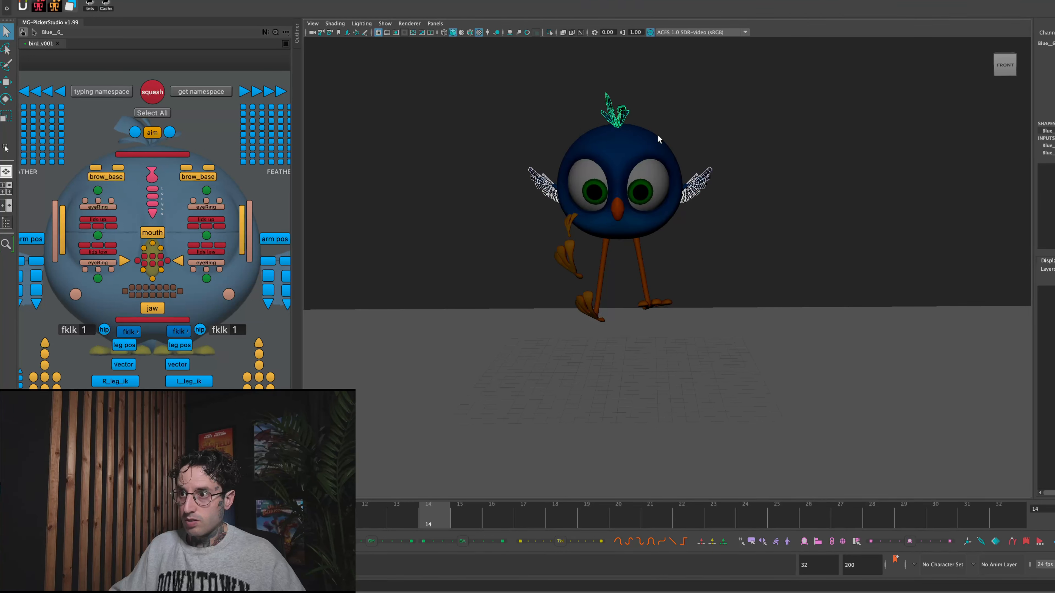
pyautogui.keyDown('shift'); pyautogui.click(648, 137); pyautogui.keyUp('shift')
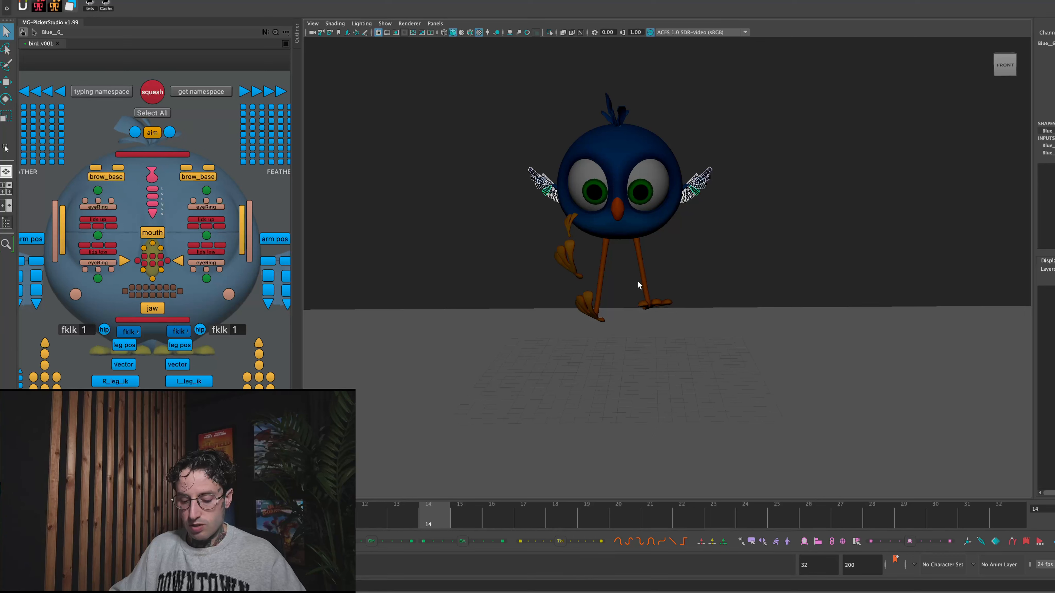
pyautogui.hotkey('ctrl', 'd')
# - At frame 15, free the transform channels of the duplicated wing feathers and lower the copies slightly toward the bird's head
pyautogui.click(459, 522)
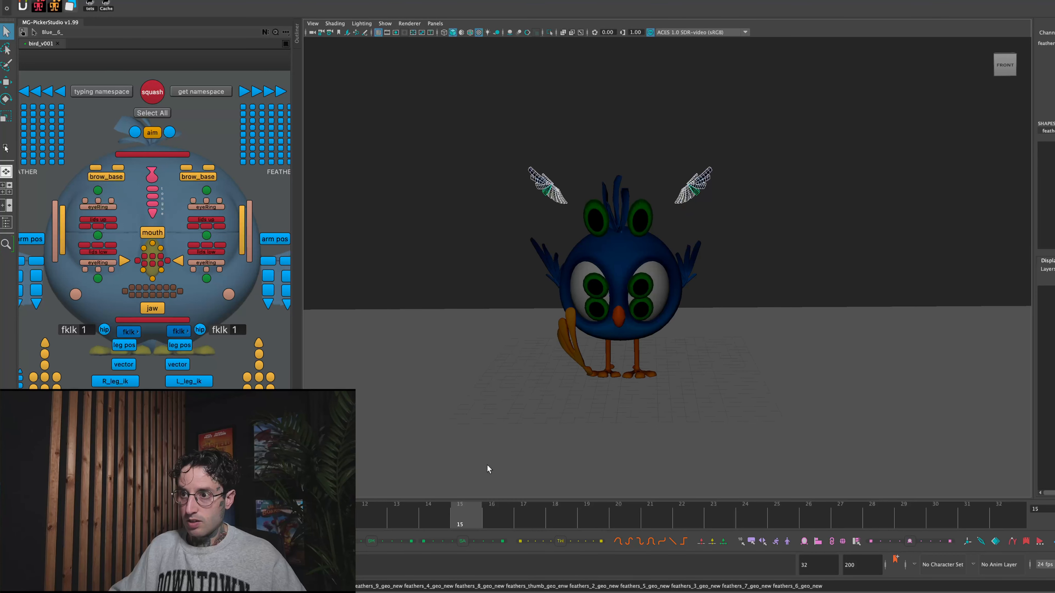
pyautogui.press('w')
pyautogui.moveTo(1054, 50)
pyautogui.mouseDown()
pyautogui.moveTo(1053, 104)
pyautogui.moveTo(1054, 57)
pyautogui.mouseUp()
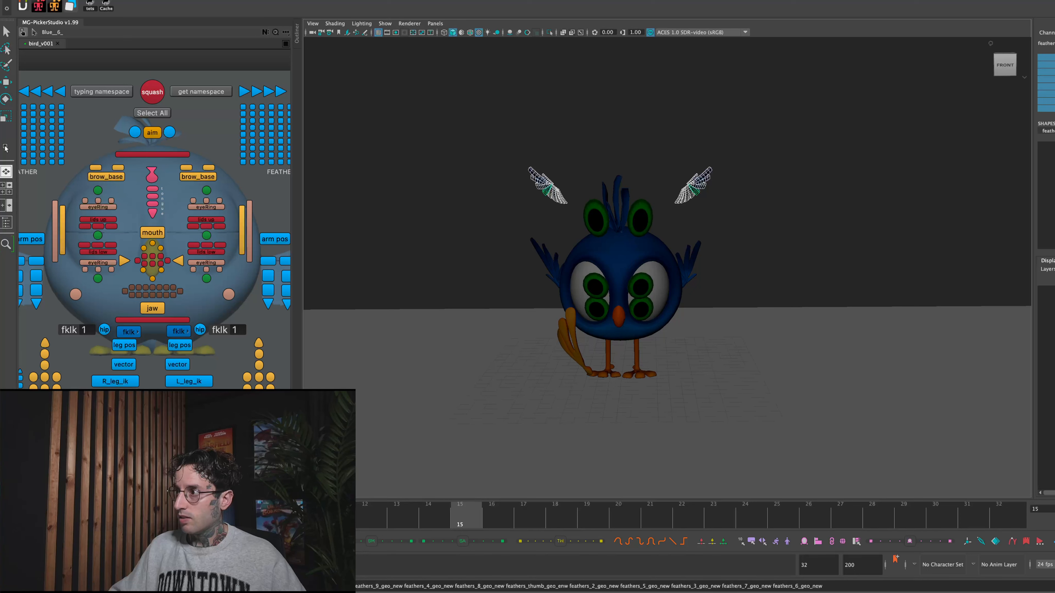
pyautogui.rightClick(1053, 53)
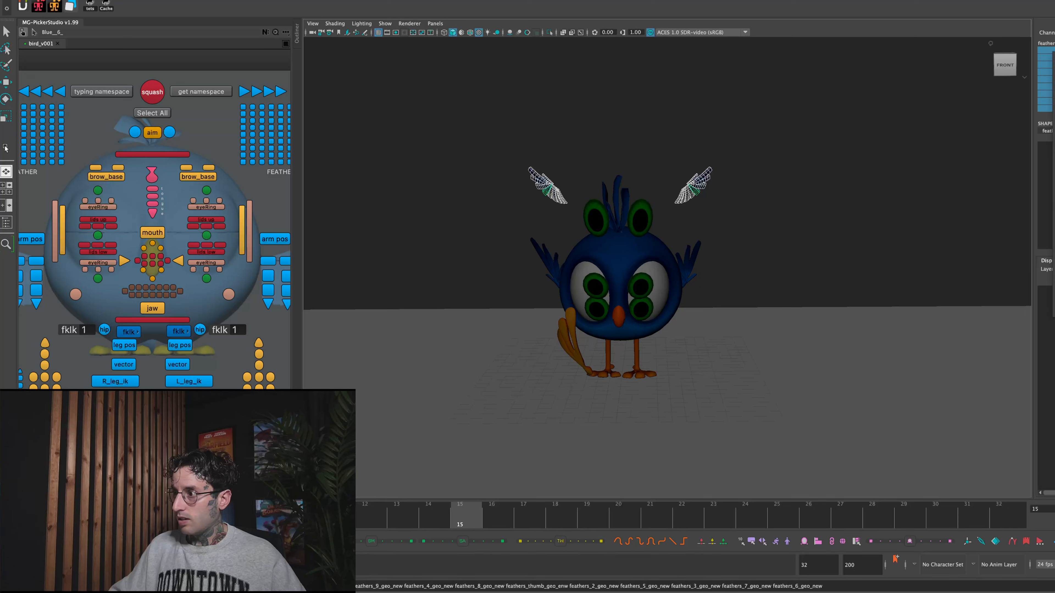
pyautogui.press('w')
pyautogui.moveTo(621, 159); pyautogui.dragTo(618, 183)
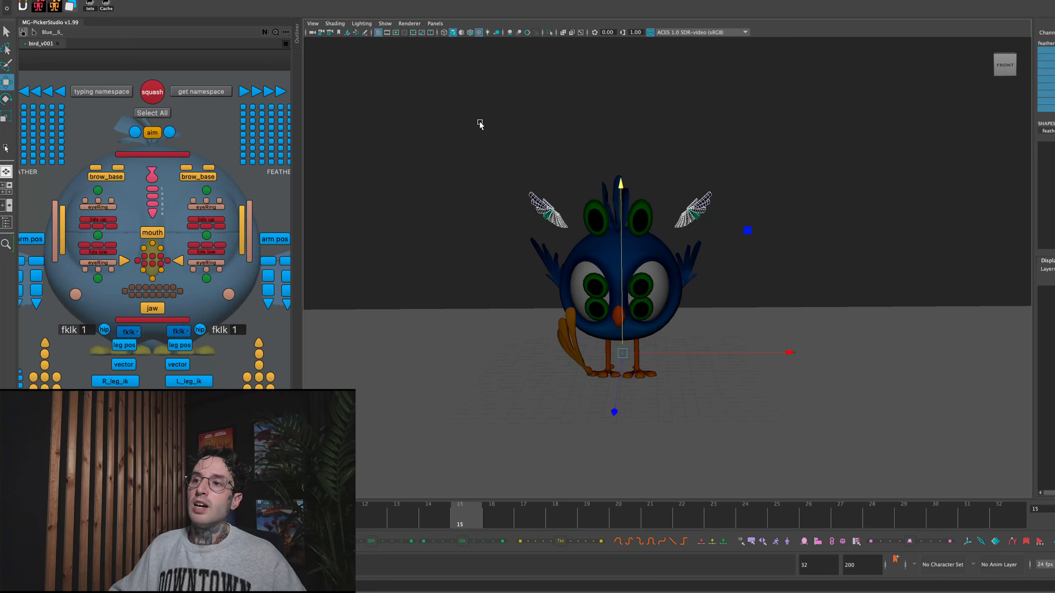
# - Duplicate the feather copies of both wings at frame 15 and raise the second set above the first
pyautogui.click(540, 146)
pyautogui.moveTo(514, 170); pyautogui.dragTo(569, 232)
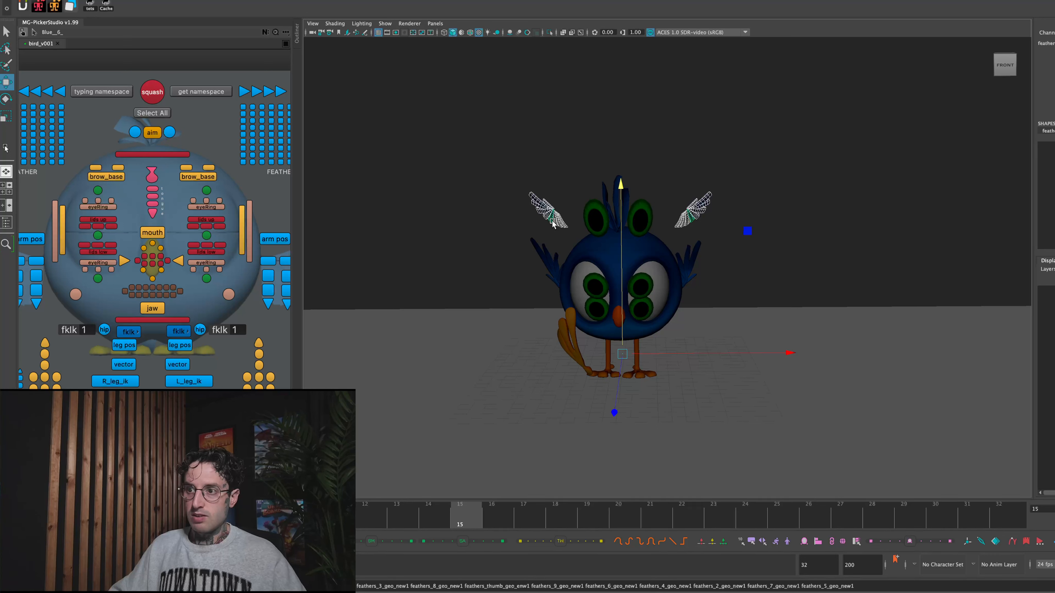
pyautogui.moveTo(691, 207); pyautogui.dragTo(686, 186, button='right')
pyautogui.moveTo(669, 172); pyautogui.dragTo(723, 230)
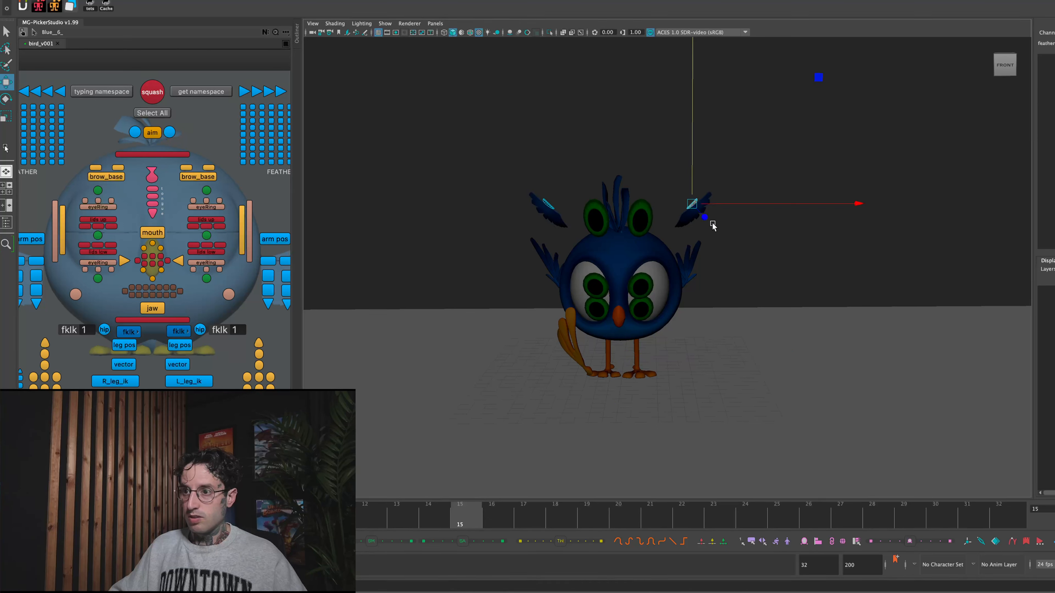
pyautogui.click(730, 196)
pyautogui.click(695, 211)
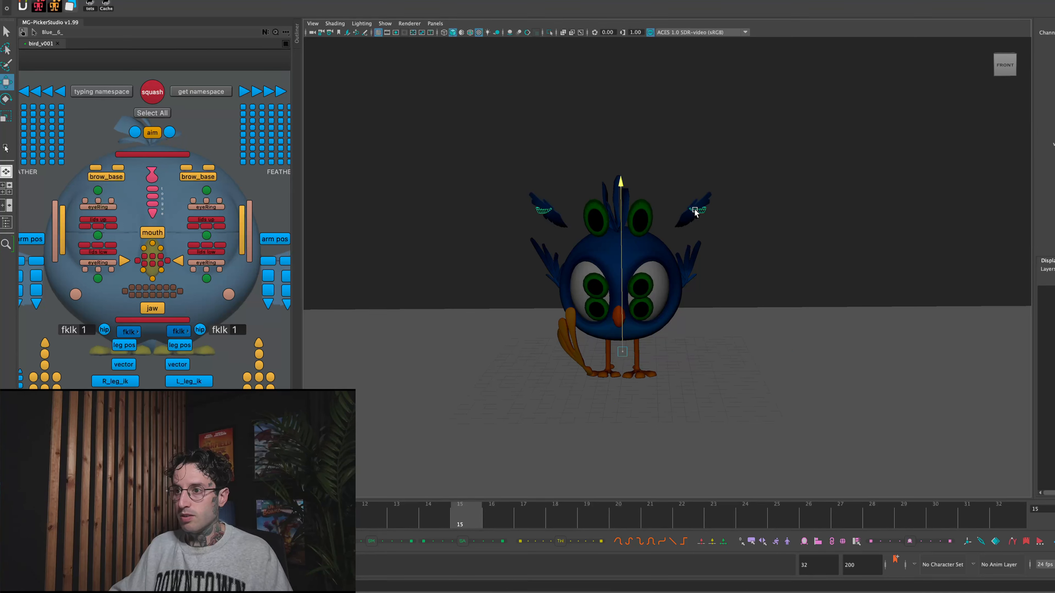
pyautogui.moveTo(668, 180); pyautogui.dragTo(721, 234)
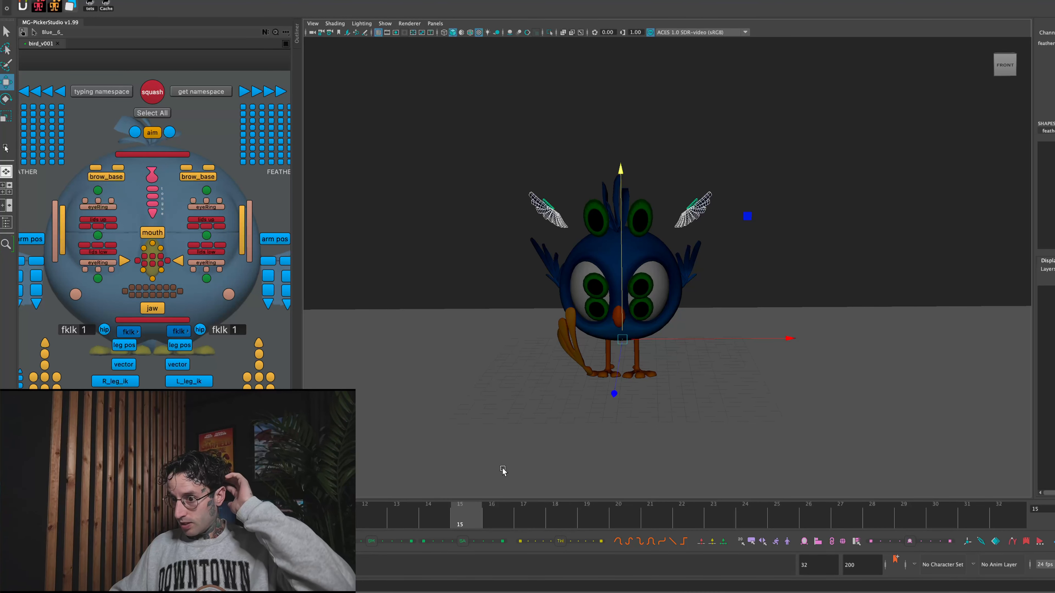
pyautogui.click(604, 275)
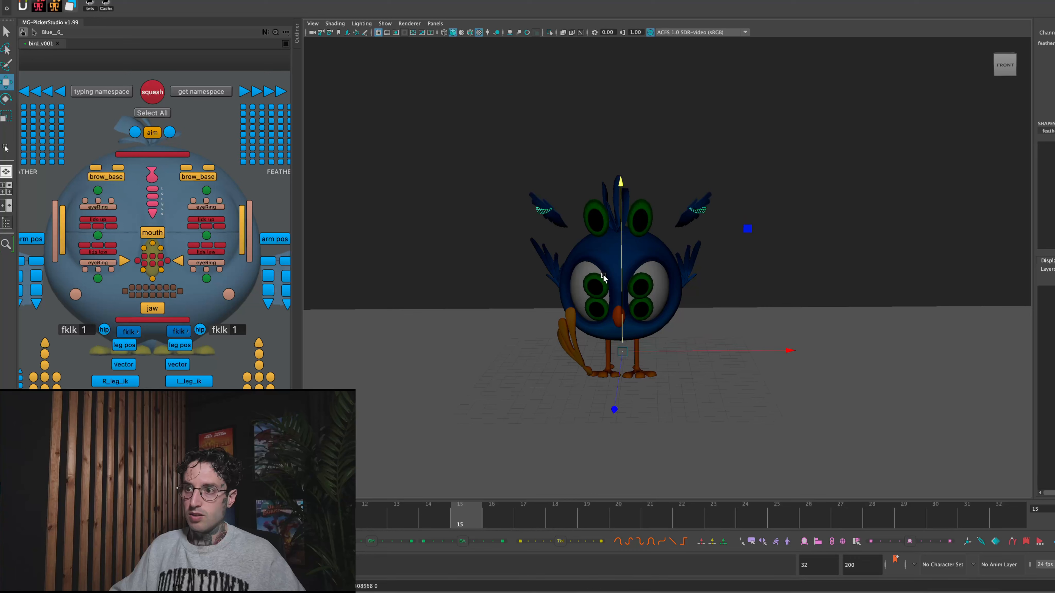
pyautogui.hotkey('ctrl', 'z')
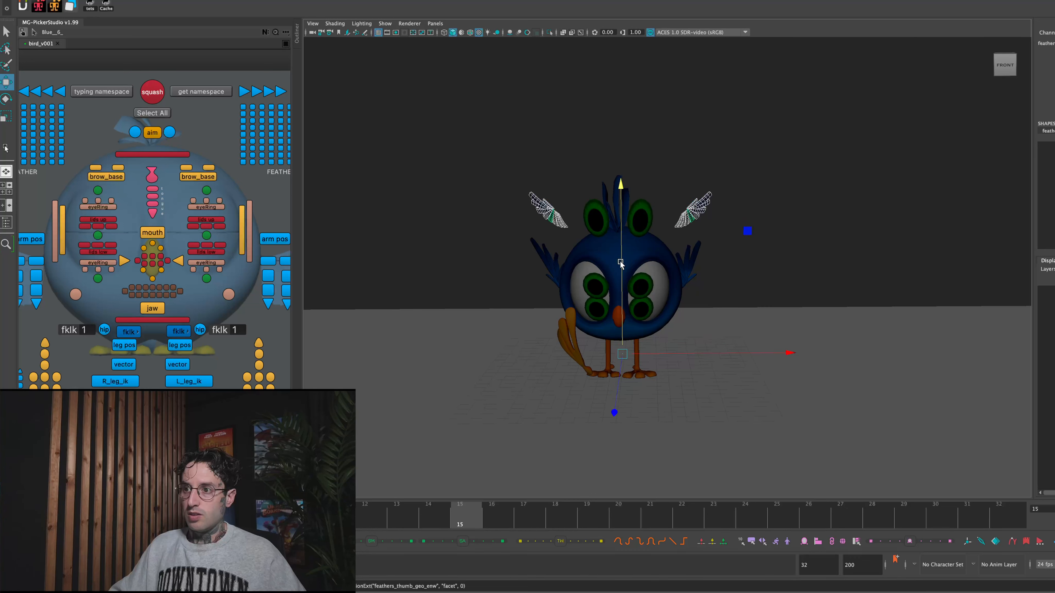
pyautogui.moveTo(622, 194); pyautogui.dragTo(633, 157)
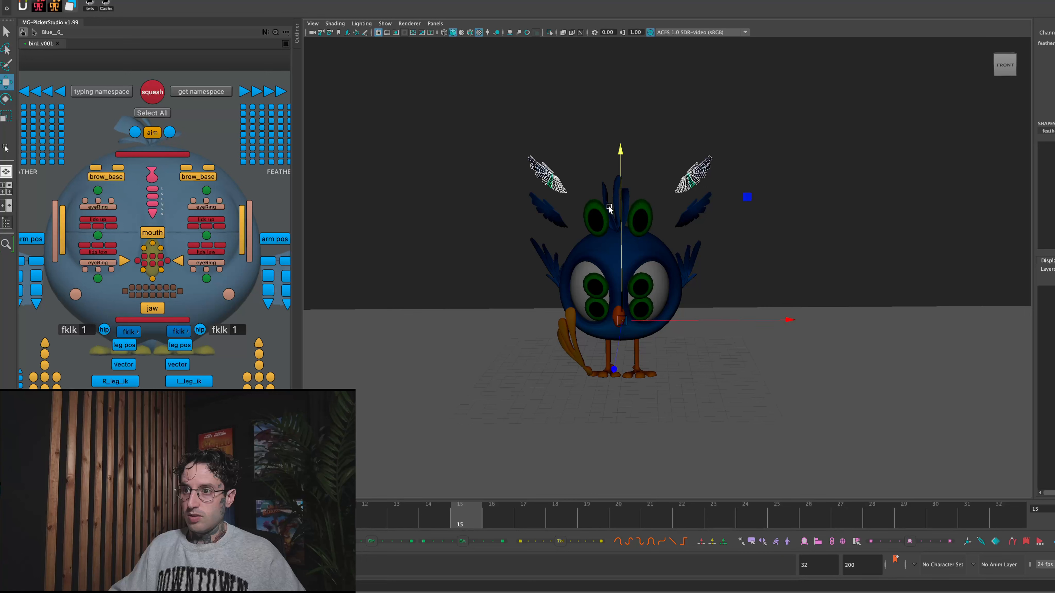
# - Select only the lower set of feather copies on both sides and move it down closer to the bird's actual wings
pyautogui.hotkey('ctrl', 'z')
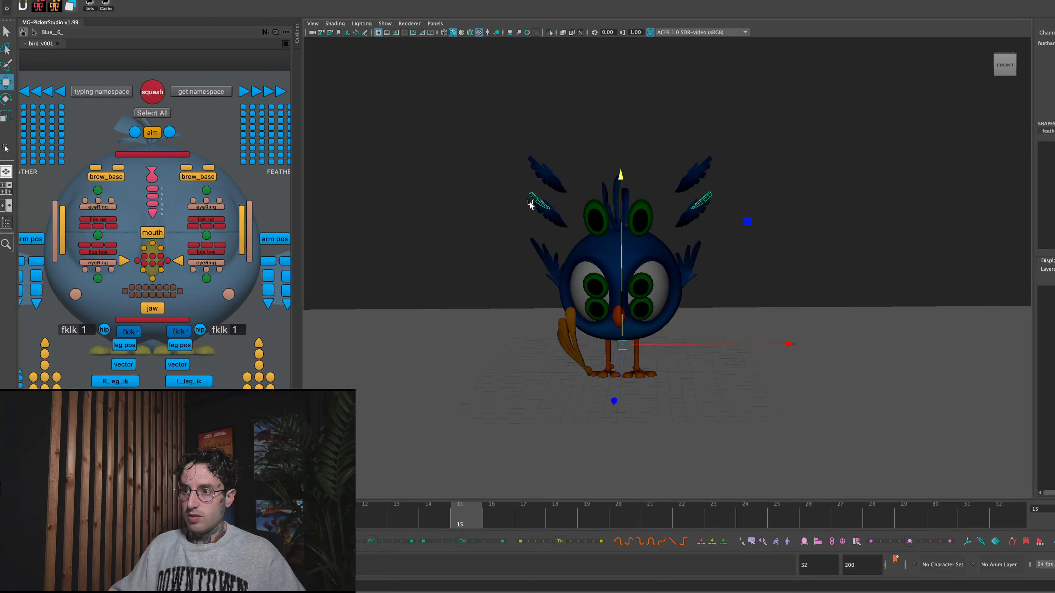
pyautogui.moveTo(524, 192); pyautogui.dragTo(572, 232)
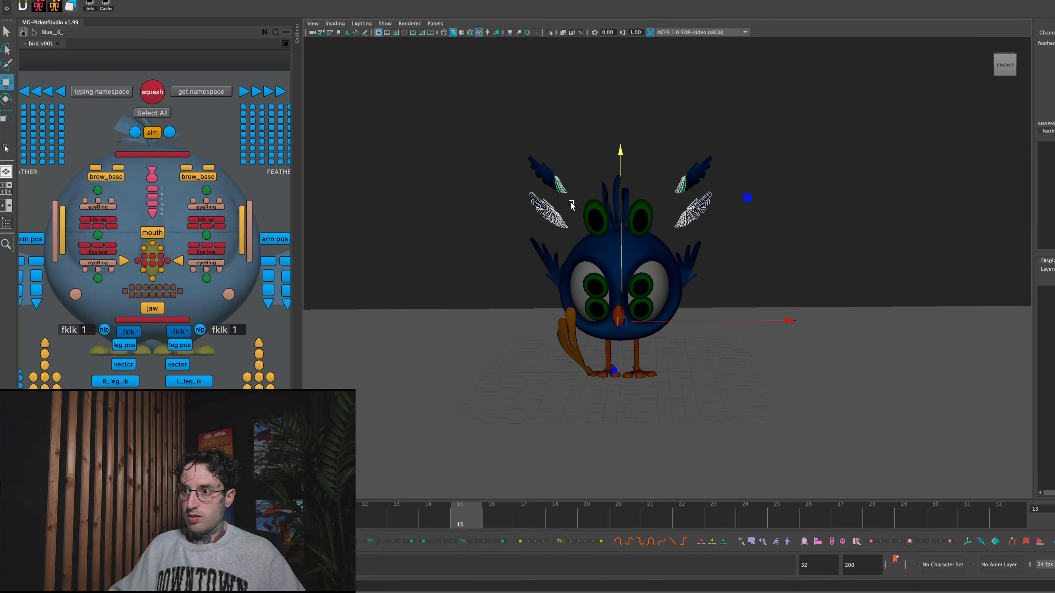
pyautogui.click(524, 148)
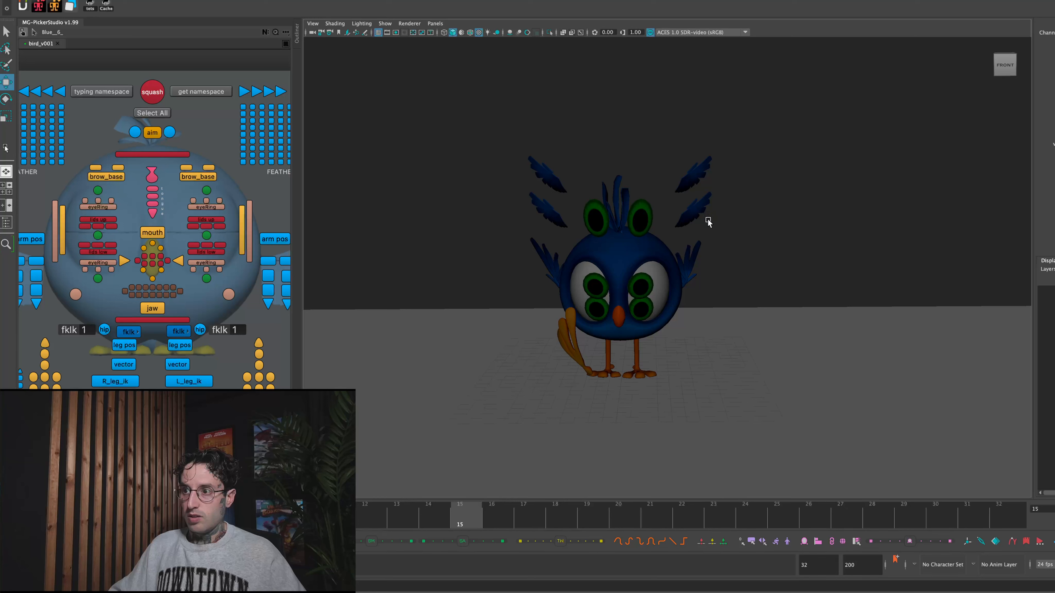
pyautogui.moveTo(524, 142); pyautogui.dragTo(734, 198)
pyautogui.click(734, 199)
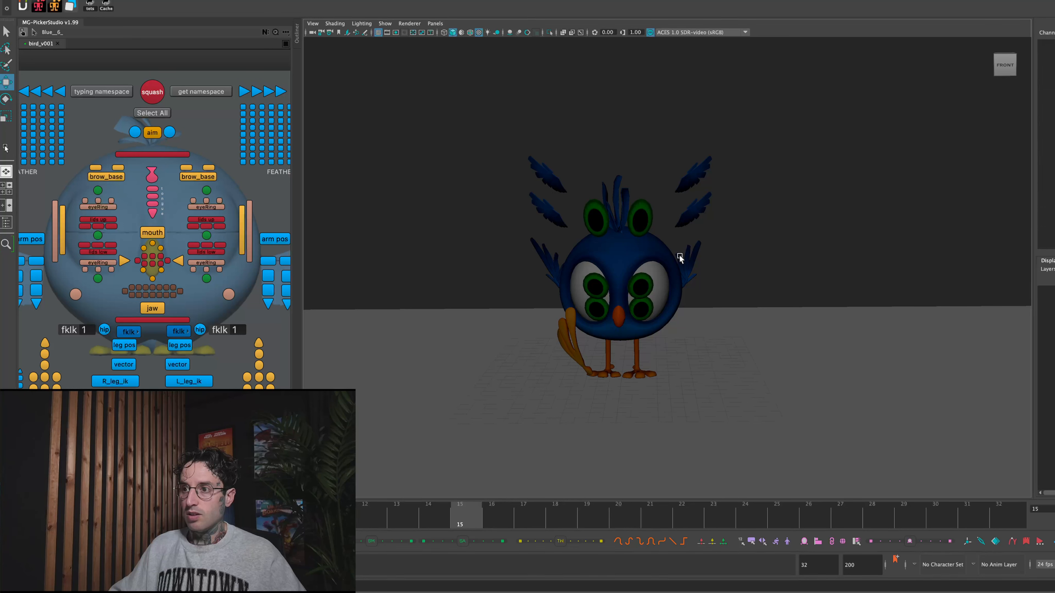
pyautogui.moveTo(444, 519)
pyautogui.mouseDown()
pyautogui.moveTo(429, 518)
pyautogui.moveTo(464, 521)
pyautogui.mouseUp()
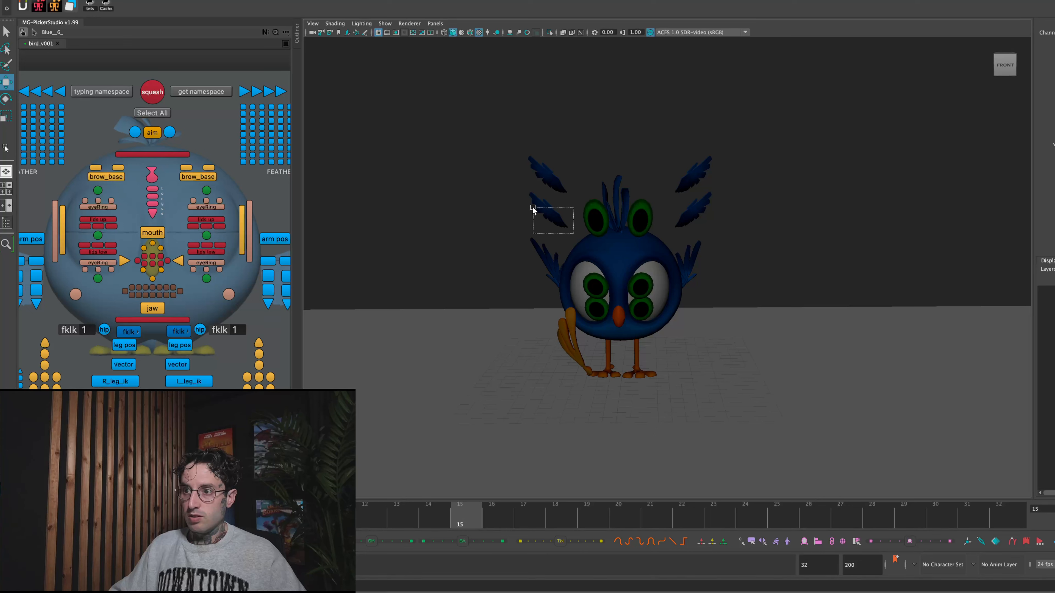
pyautogui.moveTo(527, 202); pyautogui.dragTo(526, 202)
pyautogui.moveTo(623, 185); pyautogui.dragTo(625, 205)
# - Create a lattice with 10, 10 and 10 divisions around the lower feather copies of both wings
pyautogui.click(271, 0)
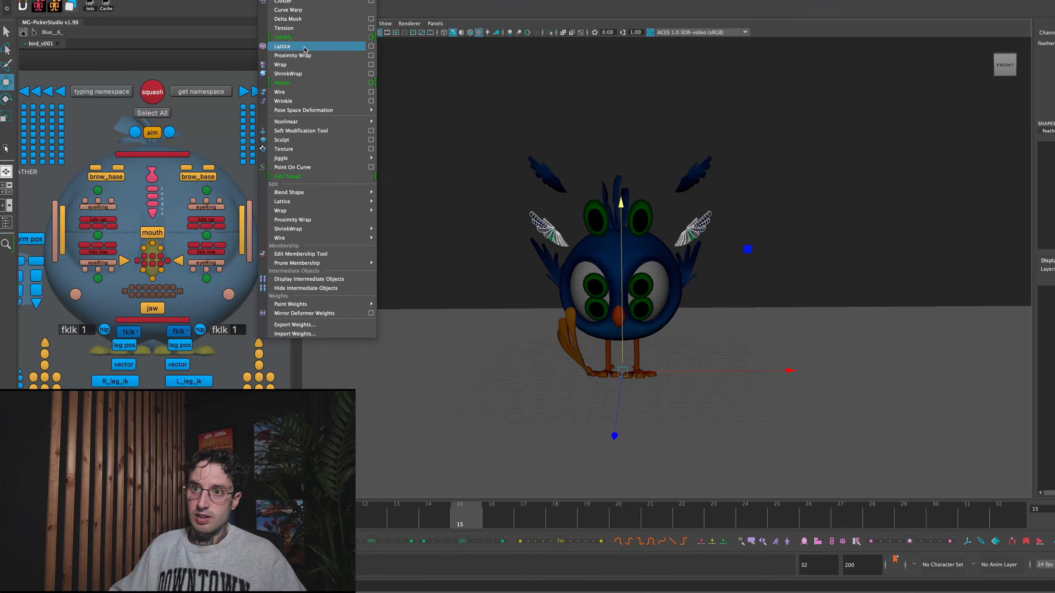
pyautogui.click(371, 46)
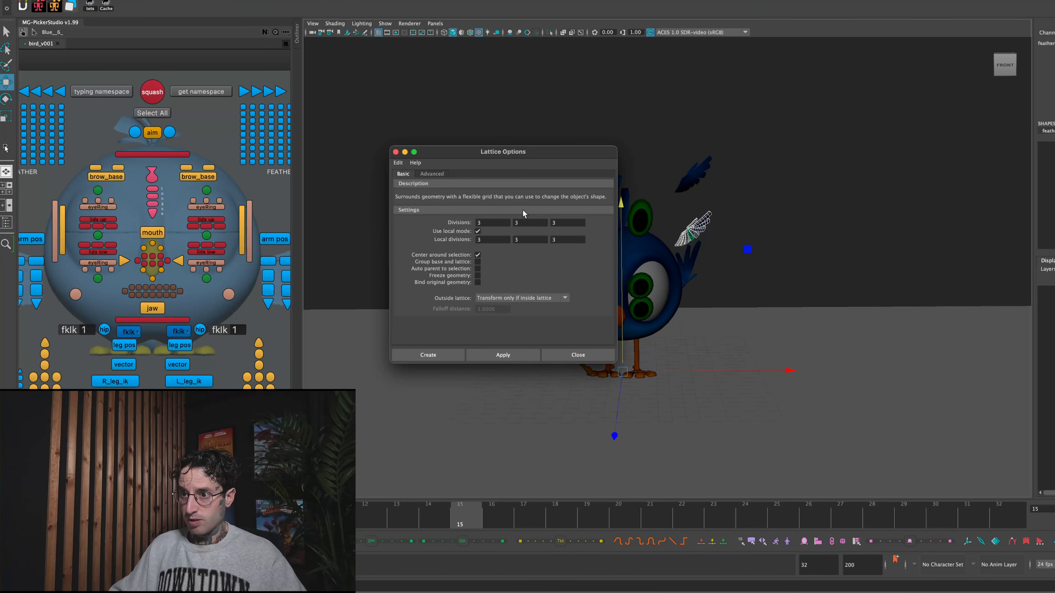
pyautogui.click(474, 224)
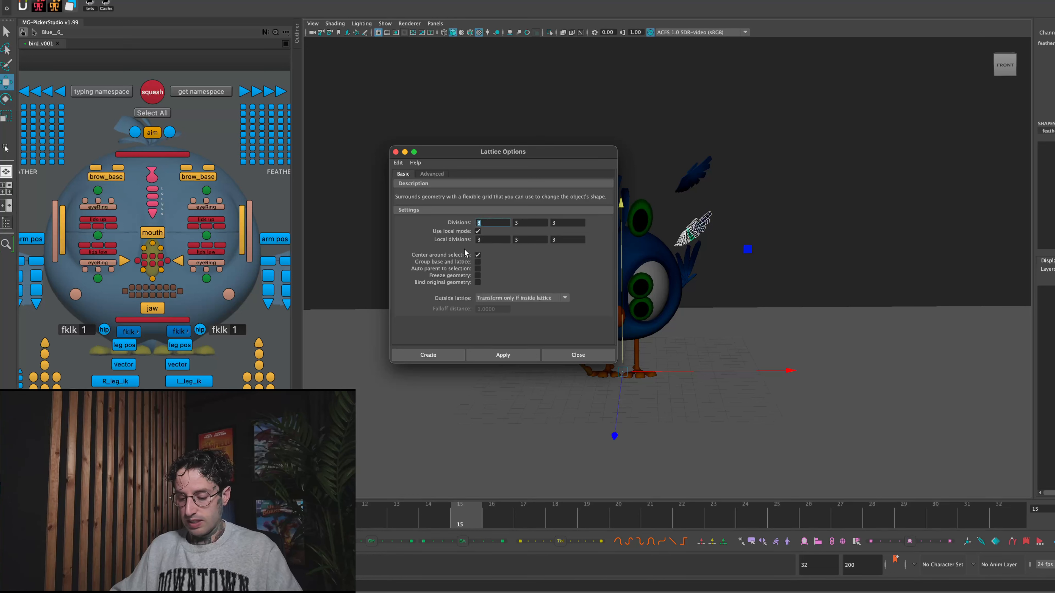
pyautogui.write('10')
pyautogui.click(528, 224)
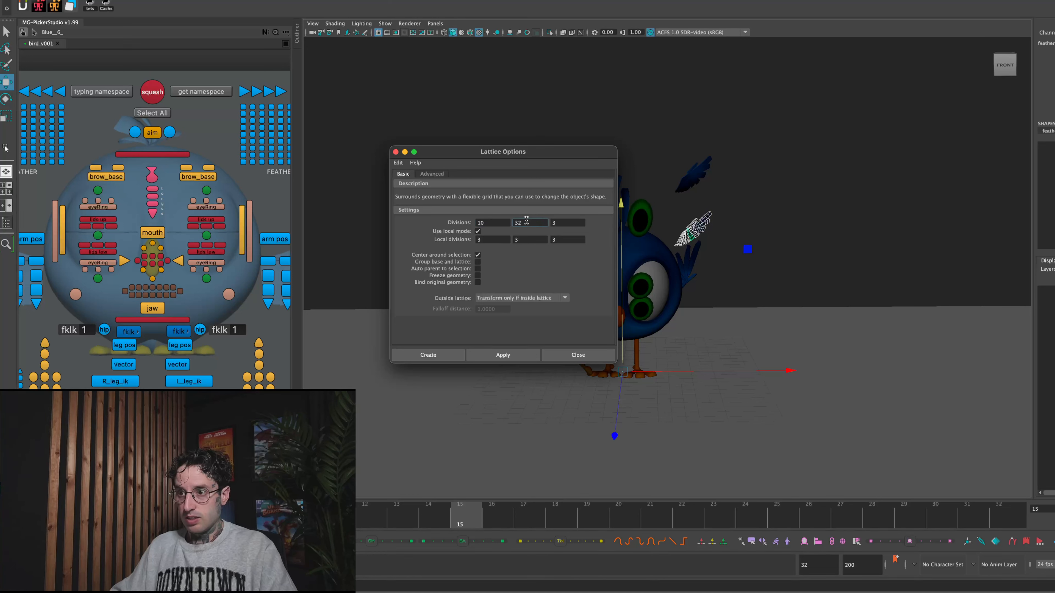
pyautogui.click(562, 226)
pyautogui.write('20')
pyautogui.hotkey('shift', 'Tab')
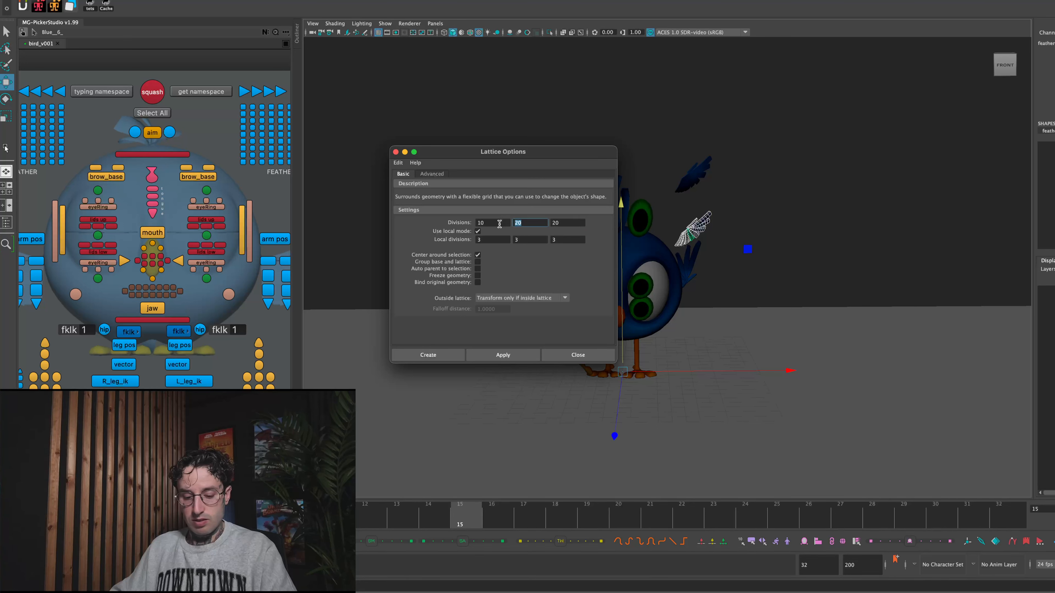
pyautogui.click(565, 224)
pyautogui.write('2')
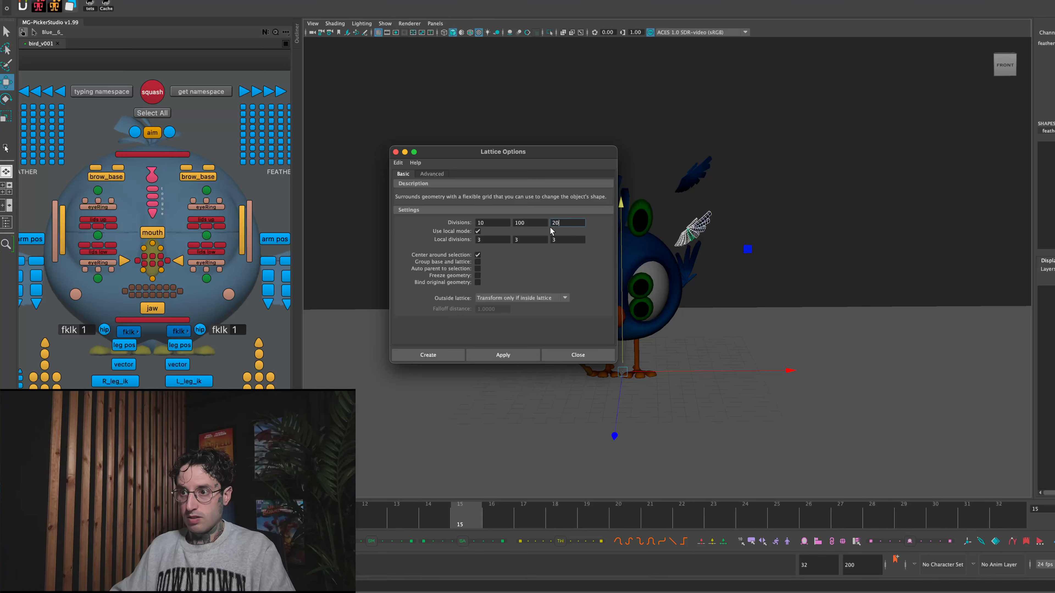
pyautogui.write('10')
pyautogui.hotkey('shift', 'Tab')
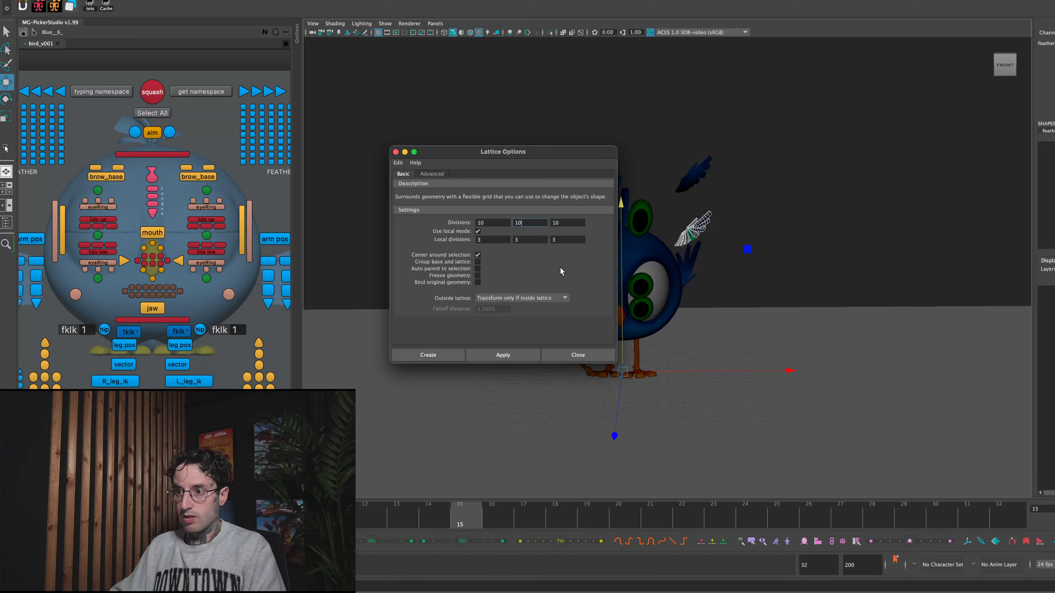
pyautogui.click(504, 354)
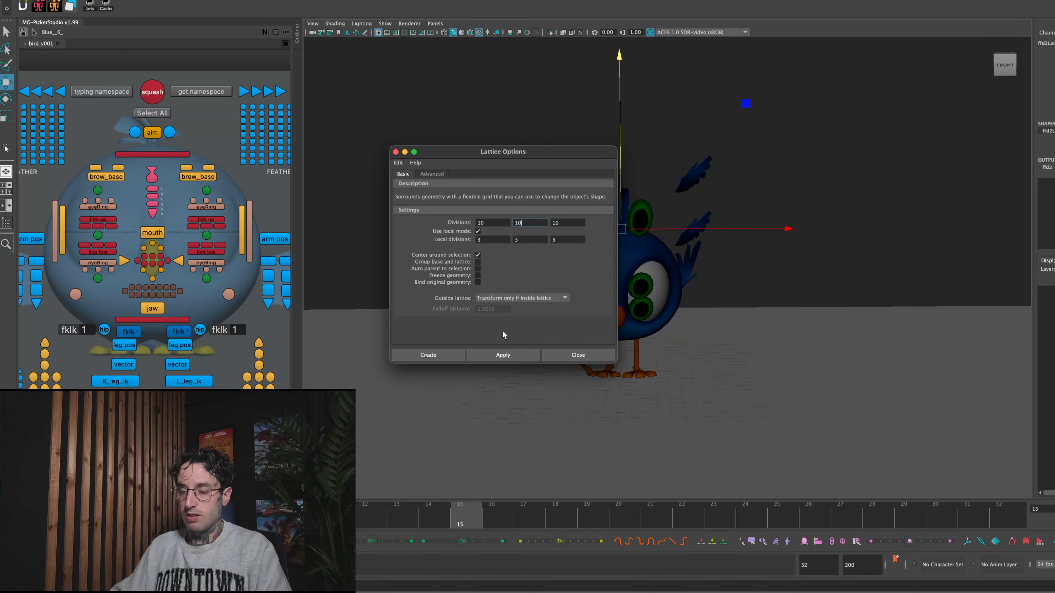
pyautogui.click(577, 356)
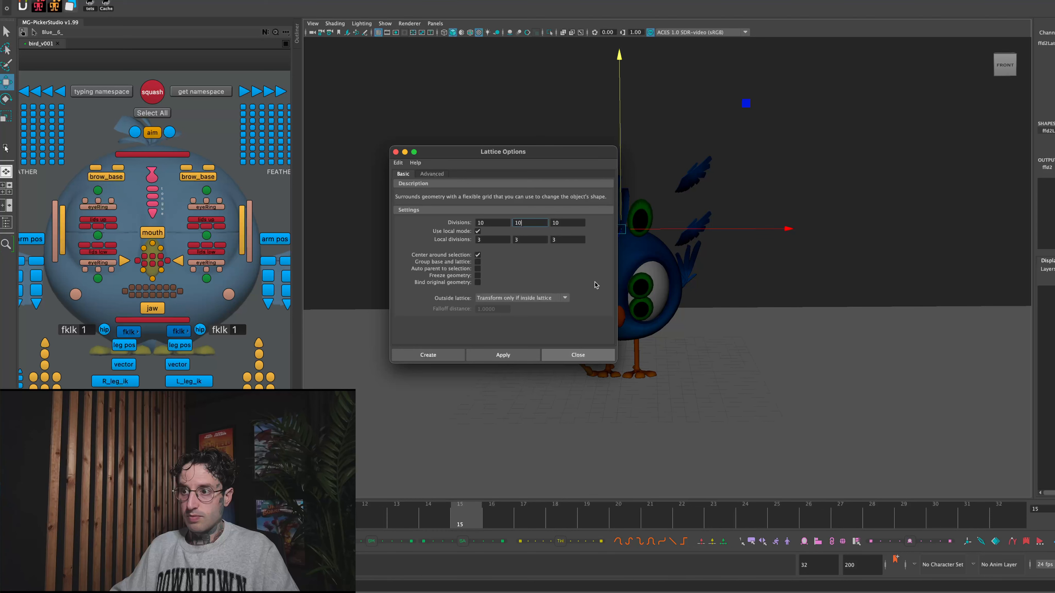
# - Display the lattice in the viewport and switch to the shot camera view in a single full-size panel
pyautogui.click(385, 23)
pyautogui.click(432, 194)
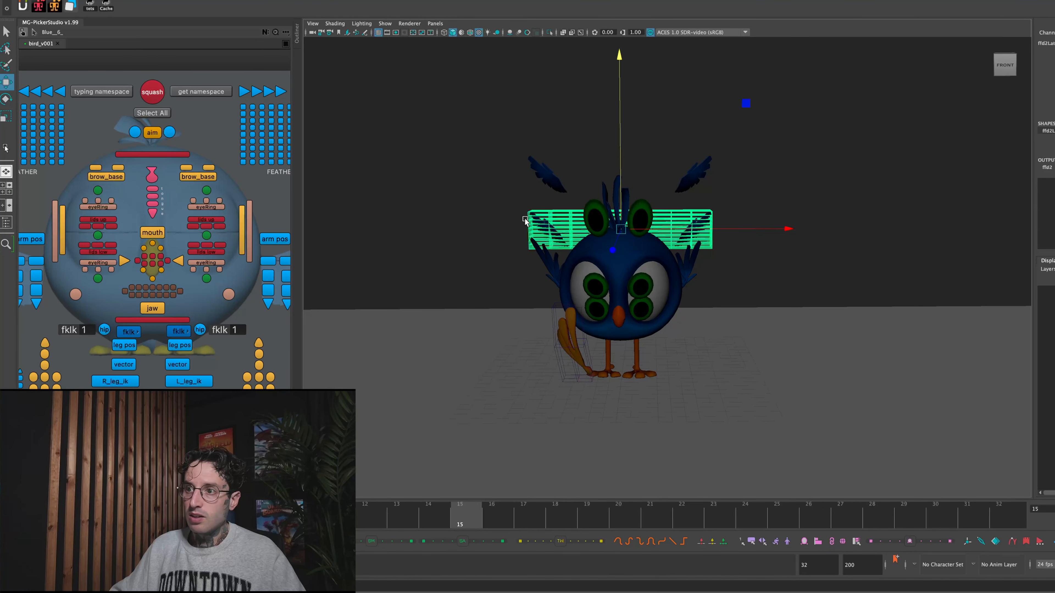
pyautogui.press('space')
pyautogui.press('space')
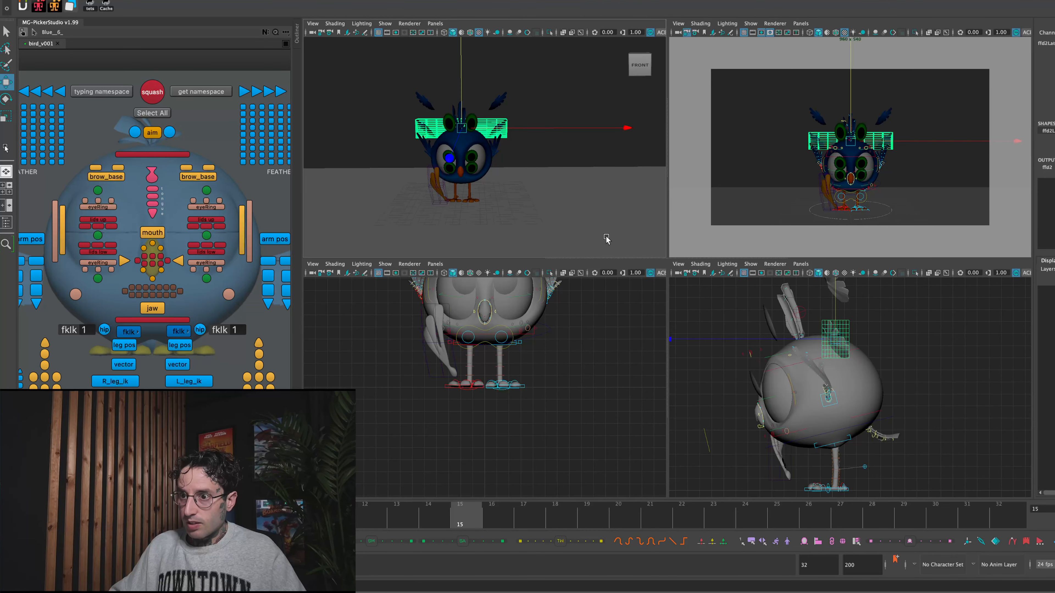
pyautogui.press('space')
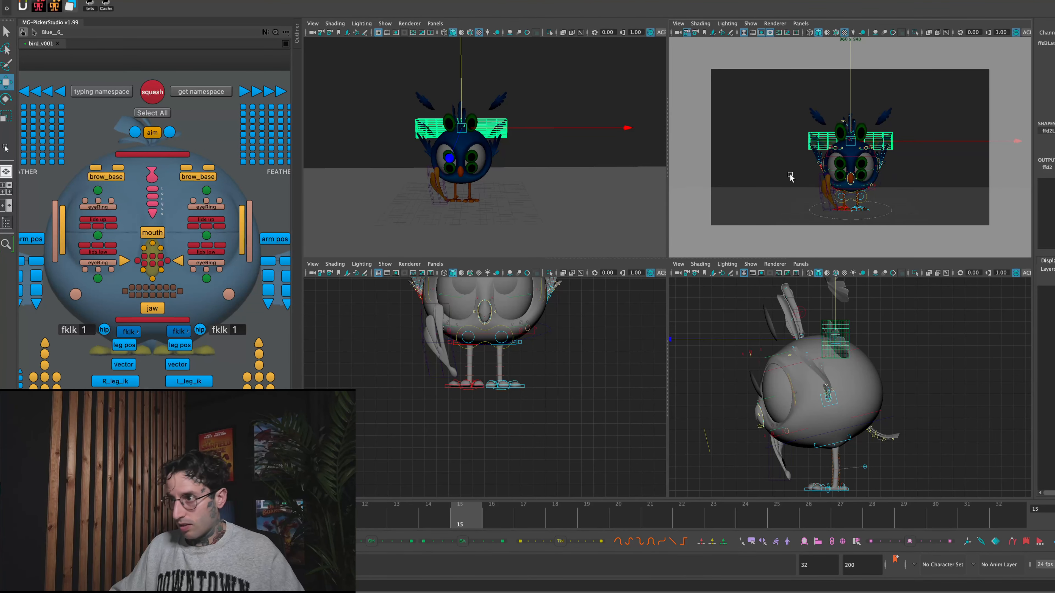
pyautogui.press('space')
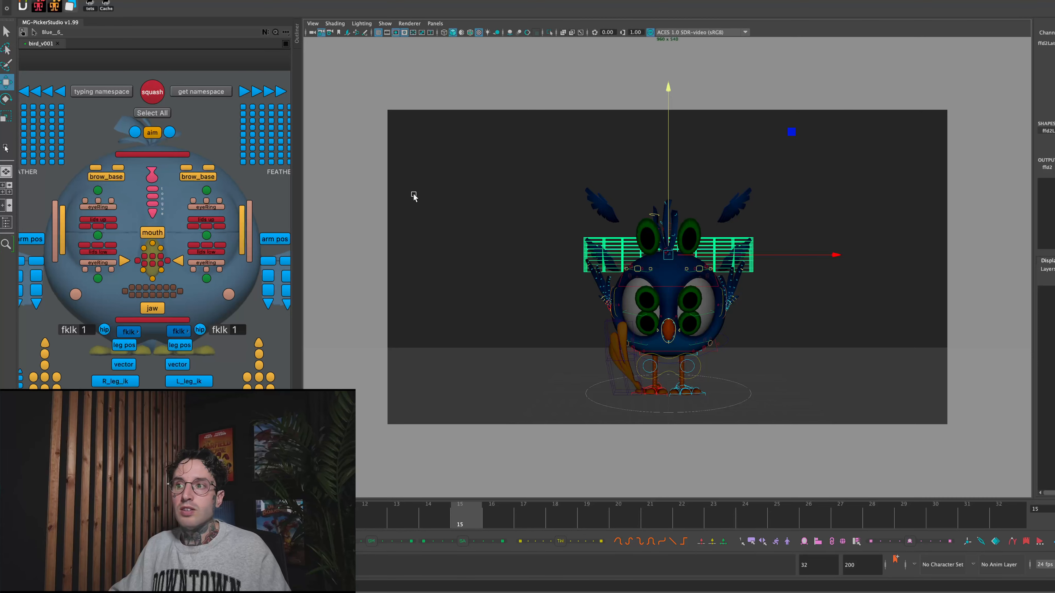
# - Raise the upper outer lattice points around the feather copy of the bird's right wing
pyautogui.press('\\')
pyautogui.moveTo(735, 240); pyautogui.dragTo(309, 225, button='right')
pyautogui.moveTo(499, 170); pyautogui.dragTo(488, 156, button='right')
pyautogui.moveTo(455, 158); pyautogui.dragTo(494, 185)
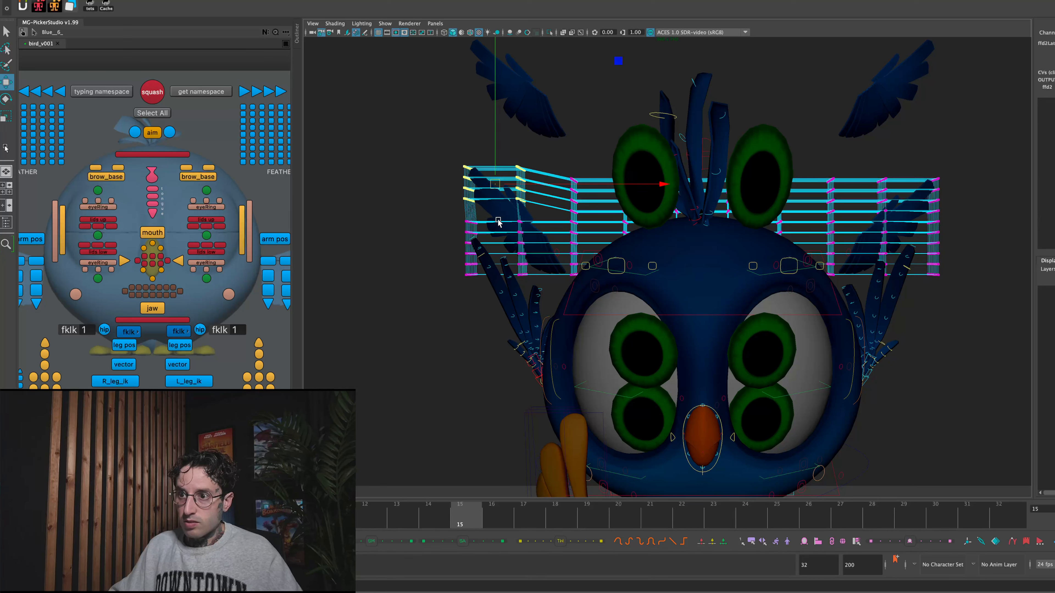
# - Pull the lower and middle lattice points of the right wing's feather copy down and outward to bend the feathers
pyautogui.click(491, 215)
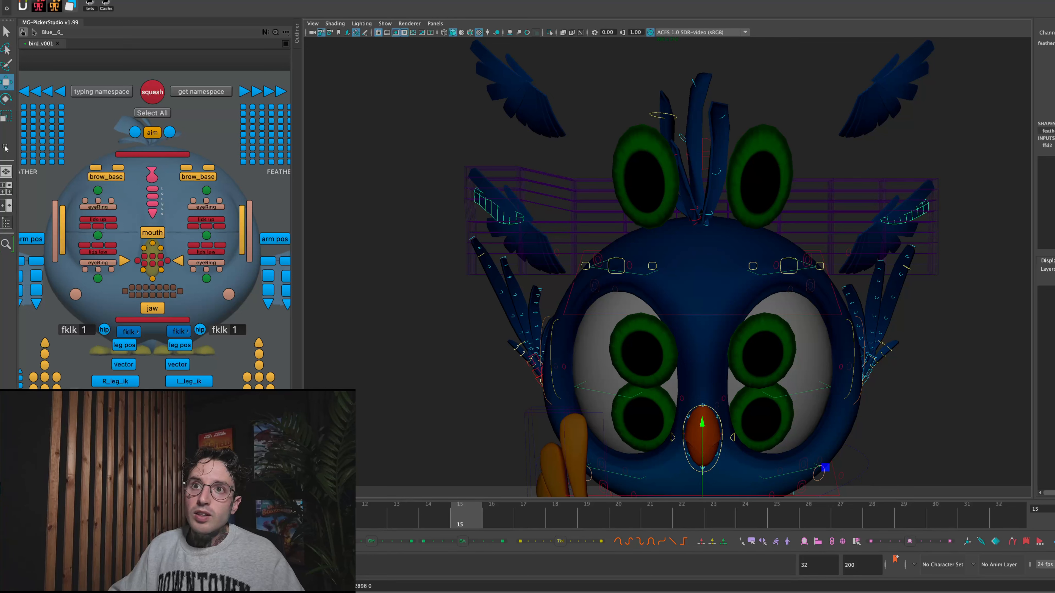
pyautogui.click(536, 228)
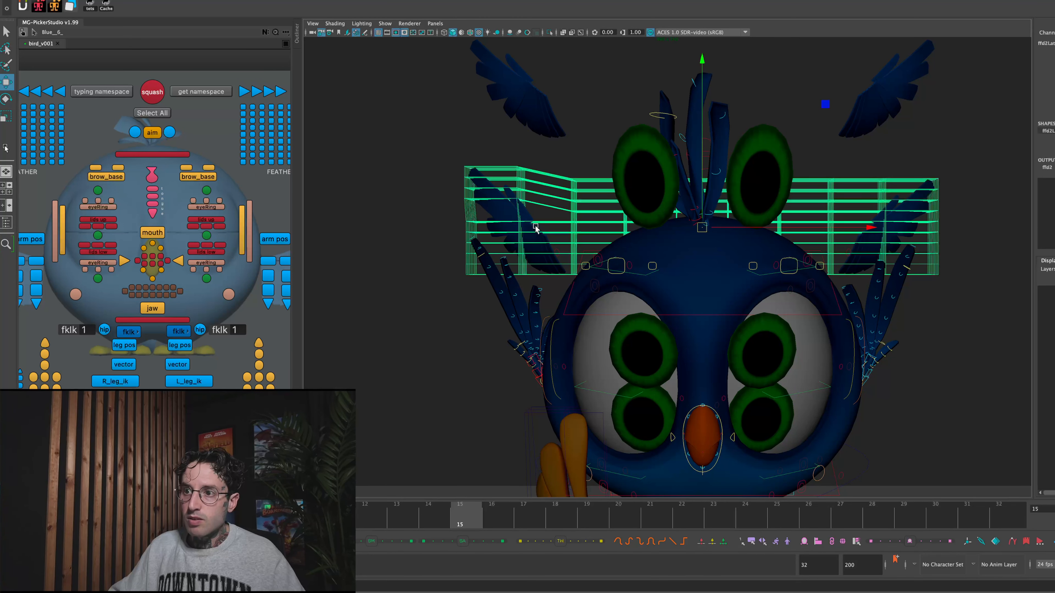
pyautogui.rightClick(524, 222)
pyautogui.click(522, 212)
pyautogui.click(516, 226)
pyautogui.moveTo(457, 217)
pyautogui.mouseDown()
pyautogui.moveTo(560, 270)
pyautogui.moveTo(514, 267)
pyautogui.moveTo(591, 291)
pyautogui.moveTo(573, 276)
pyautogui.moveTo(595, 306)
pyautogui.mouseUp()
pyautogui.moveTo(502, 222)
pyautogui.mouseDown()
pyautogui.moveTo(534, 243)
pyautogui.moveTo(513, 233)
pyautogui.mouseUp()
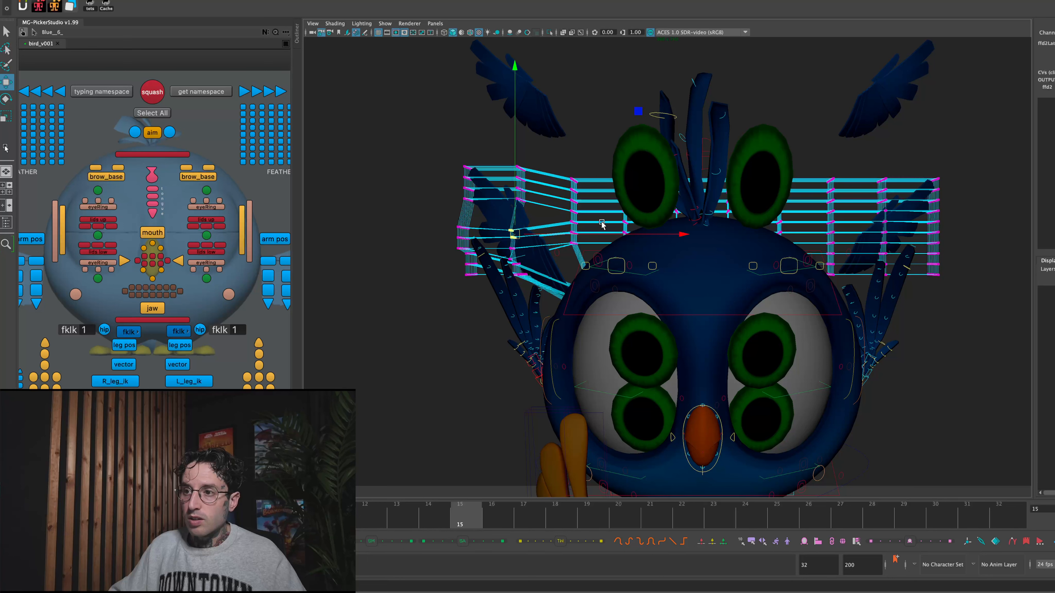
# - Reshape the lattice points around the left wing's feather copy, pulling the lower inner ones inward and adjusting the upper outer tip
pyautogui.moveTo(813, 212); pyautogui.dragTo(886, 301)
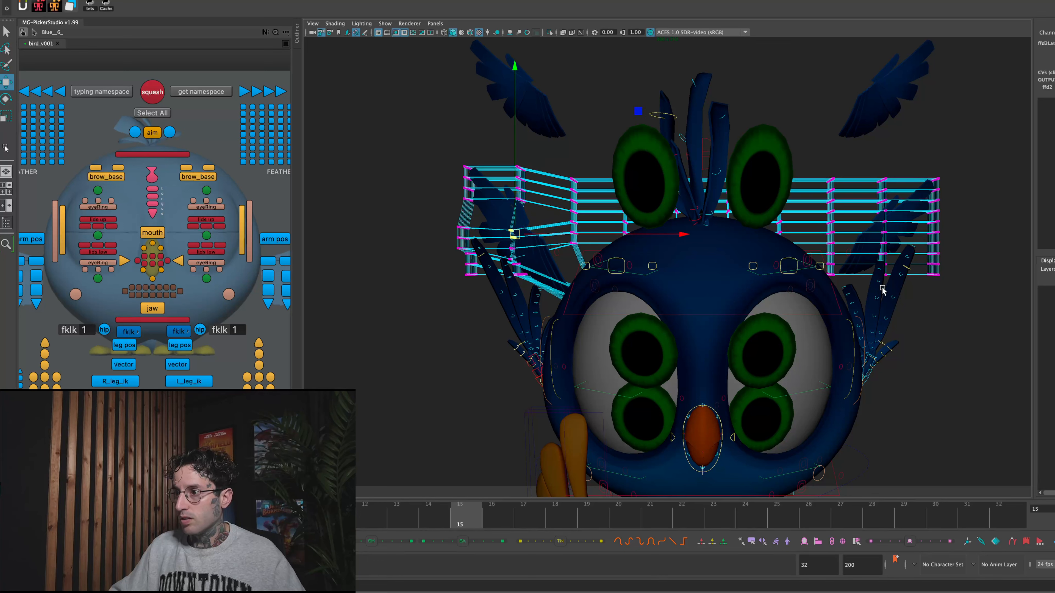
pyautogui.moveTo(857, 248); pyautogui.dragTo(836, 278)
pyautogui.moveTo(860, 203); pyautogui.dragTo(873, 224)
pyautogui.moveTo(877, 136); pyautogui.dragTo(942, 207)
pyautogui.moveTo(941, 207); pyautogui.dragTo(986, 228)
pyautogui.moveTo(904, 195)
pyautogui.mouseDown()
pyautogui.moveTo(897, 188)
pyautogui.moveTo(964, 219)
pyautogui.moveTo(916, 183)
pyautogui.mouseUp()
pyautogui.moveTo(854, 165); pyautogui.dragTo(933, 172)
pyautogui.moveTo(917, 165)
pyautogui.mouseDown()
pyautogui.moveTo(901, 163)
pyautogui.moveTo(937, 168)
pyautogui.moveTo(913, 167)
pyautogui.moveTo(912, 186)
pyautogui.mouseUp()
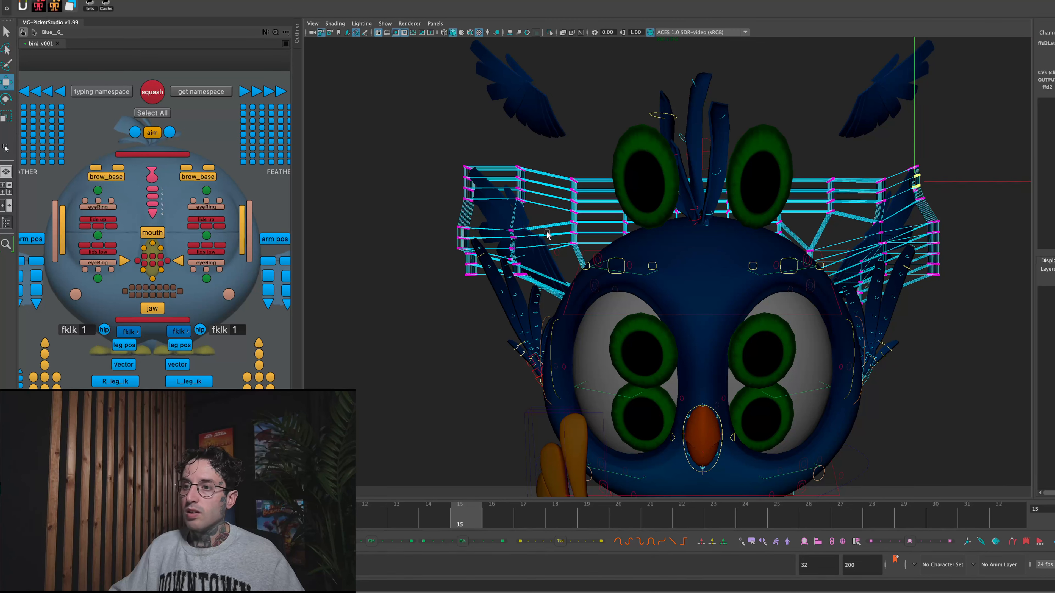
# - Split the workspace into two side-by-side viewports and hide deformers in the front view
pyautogui.click(384, 23)
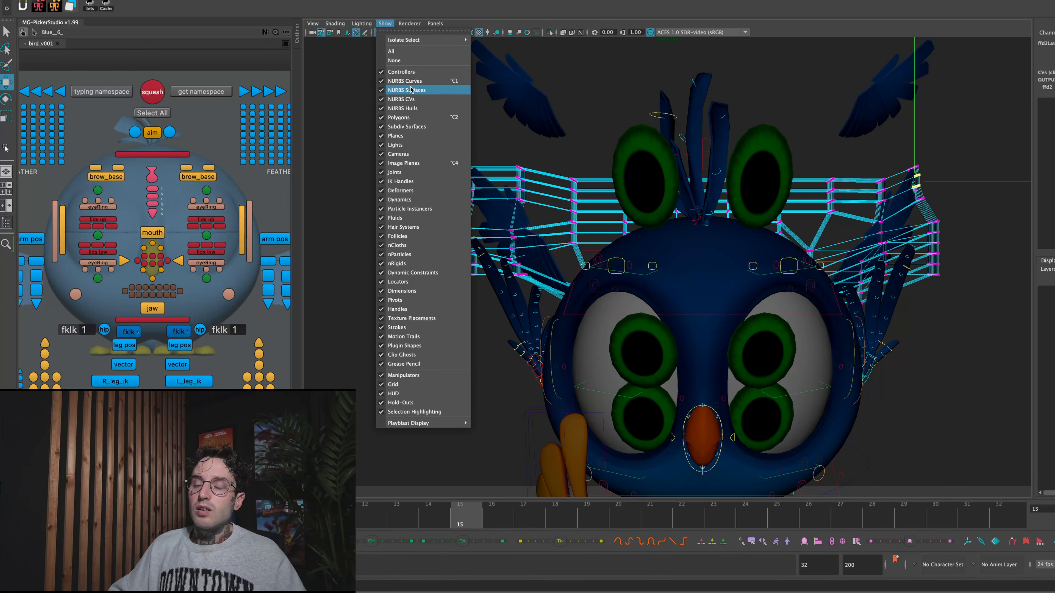
pyautogui.click(310, 65)
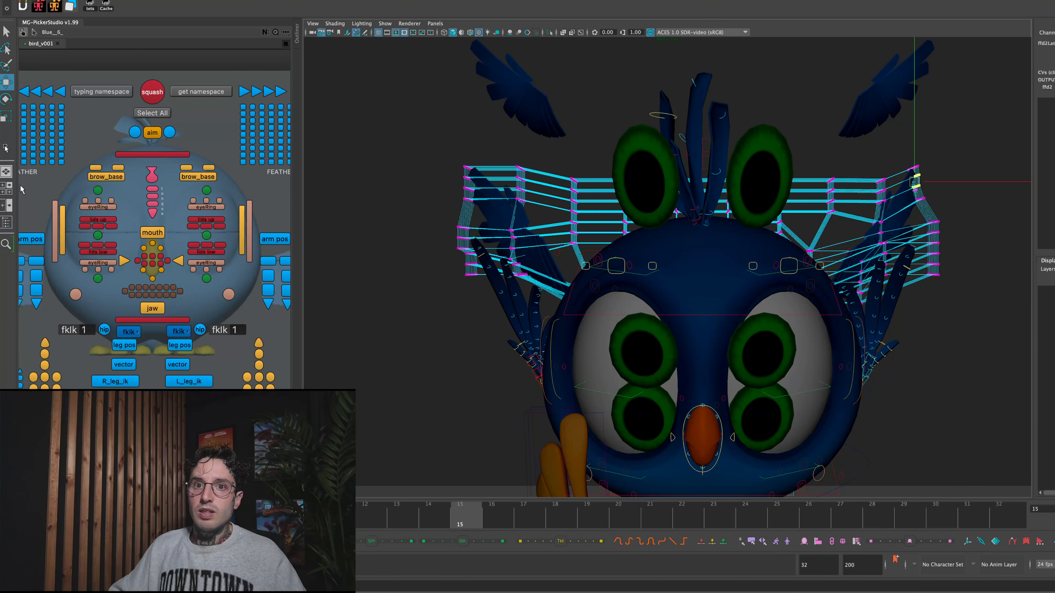
pyautogui.click(6, 205)
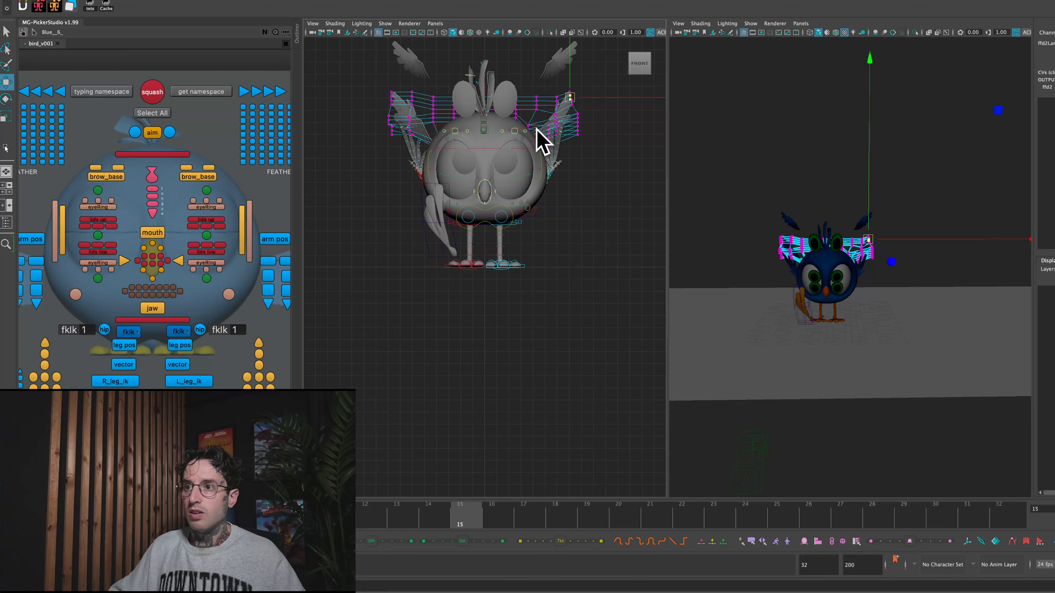
pyautogui.click(382, 24)
pyautogui.click(395, 200)
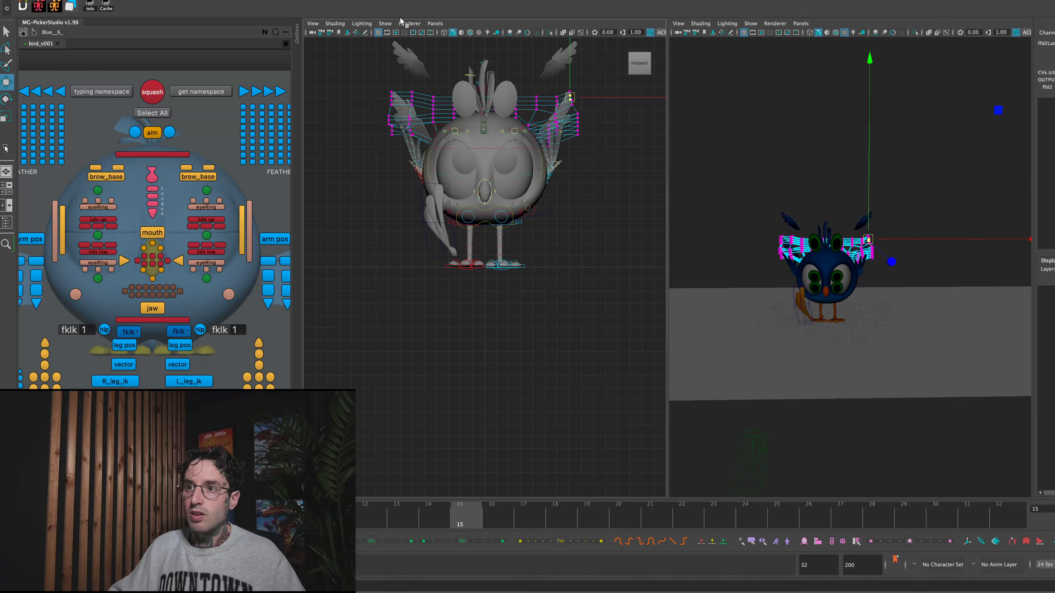
pyautogui.click(385, 24)
pyautogui.click(413, 191)
pyautogui.press('f')
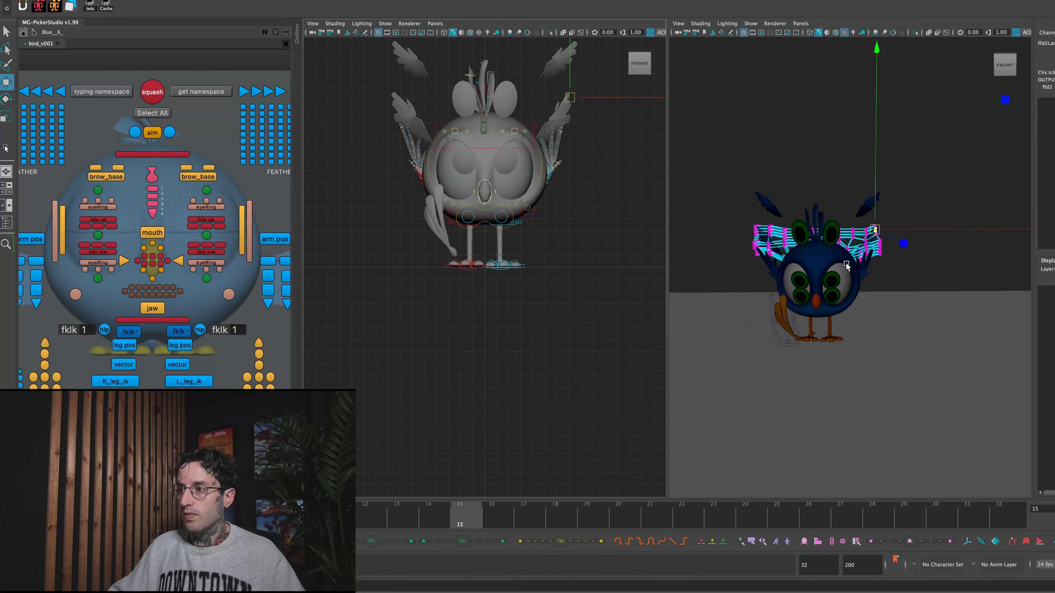
# - Set the perspective viewport to look through camera1 and frame the whole bird with its feather copies
pyautogui.click(801, 25)
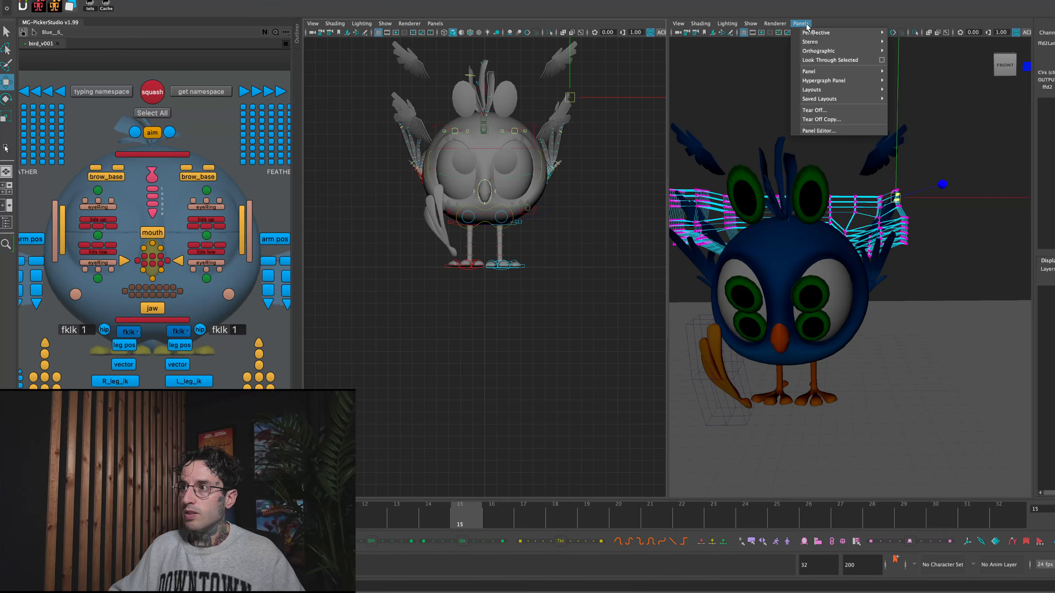
pyautogui.moveTo(880, 32)
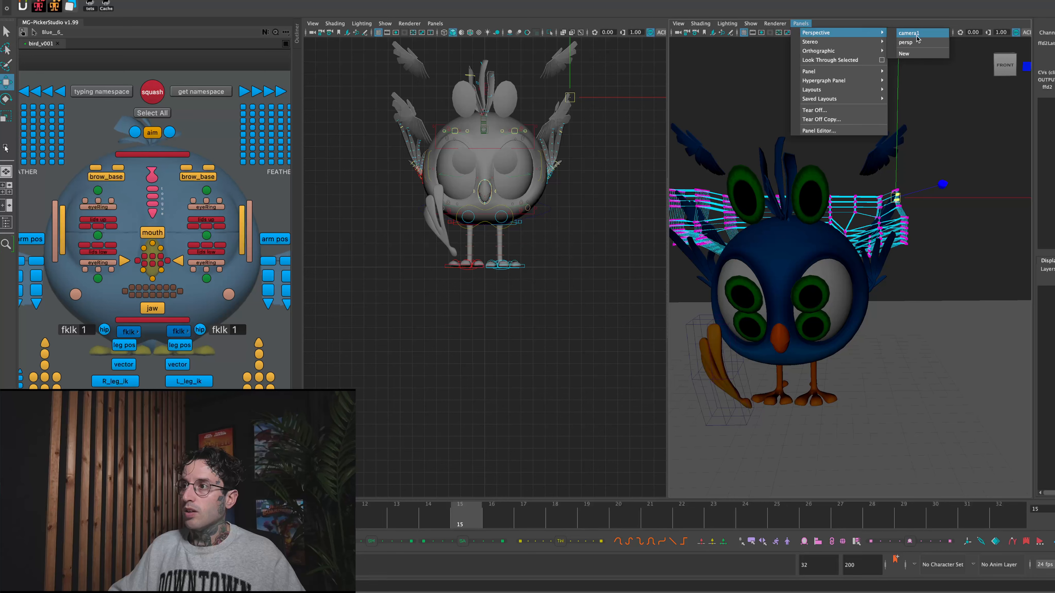
pyautogui.click(916, 36)
pyautogui.keyDown('alt'); pyautogui.moveTo(840, 168); pyautogui.dragTo(682, 149, button='right'); pyautogui.keyUp('alt')
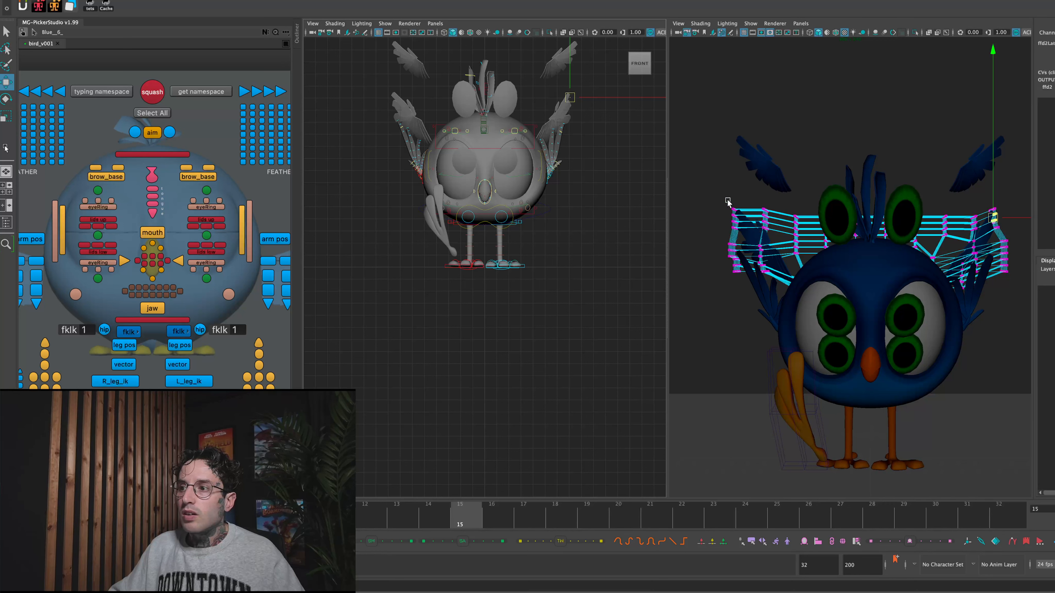
# - Move the lattice points around both lower feather copies upward and inward toward the bird's head
pyautogui.moveTo(716, 203); pyautogui.dragTo(783, 272)
pyautogui.moveTo(749, 236); pyautogui.dragTo(761, 226)
pyautogui.moveTo(945, 206); pyautogui.dragTo(1017, 274)
pyautogui.moveTo(976, 235); pyautogui.dragTo(964, 222)
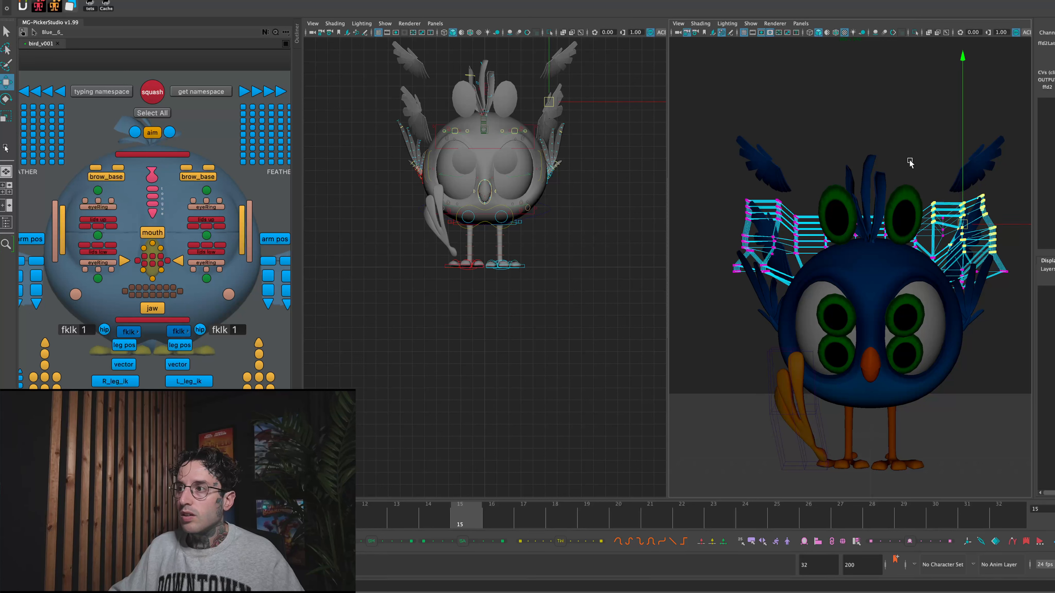
pyautogui.click(809, 197)
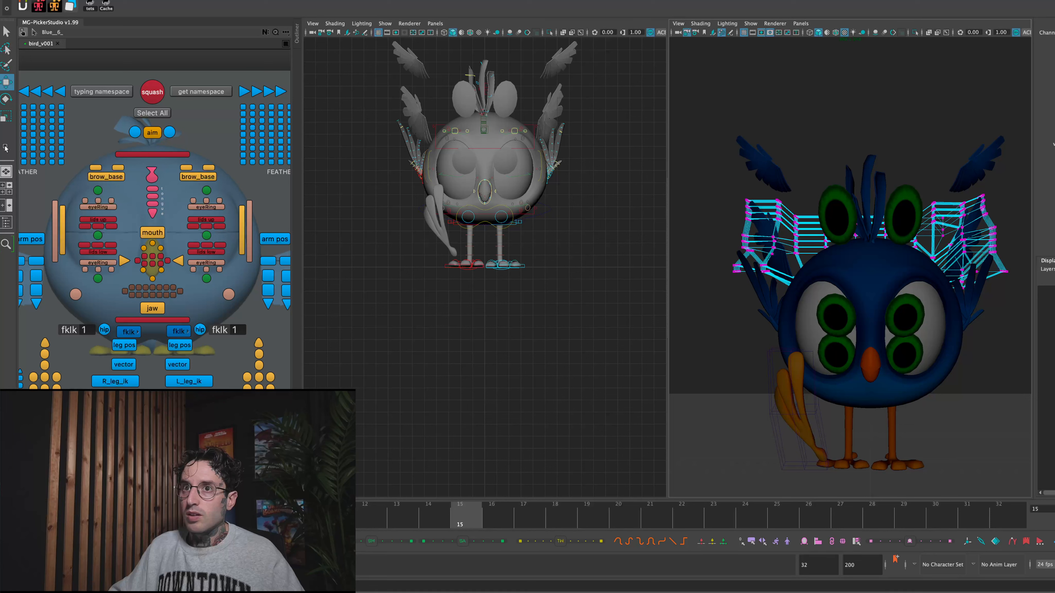
# - Select the upper wing feather copies and step between frames 13 and 15 to compare their placement with the wings
pyautogui.moveTo(705, 121); pyautogui.dragTo(869, 204)
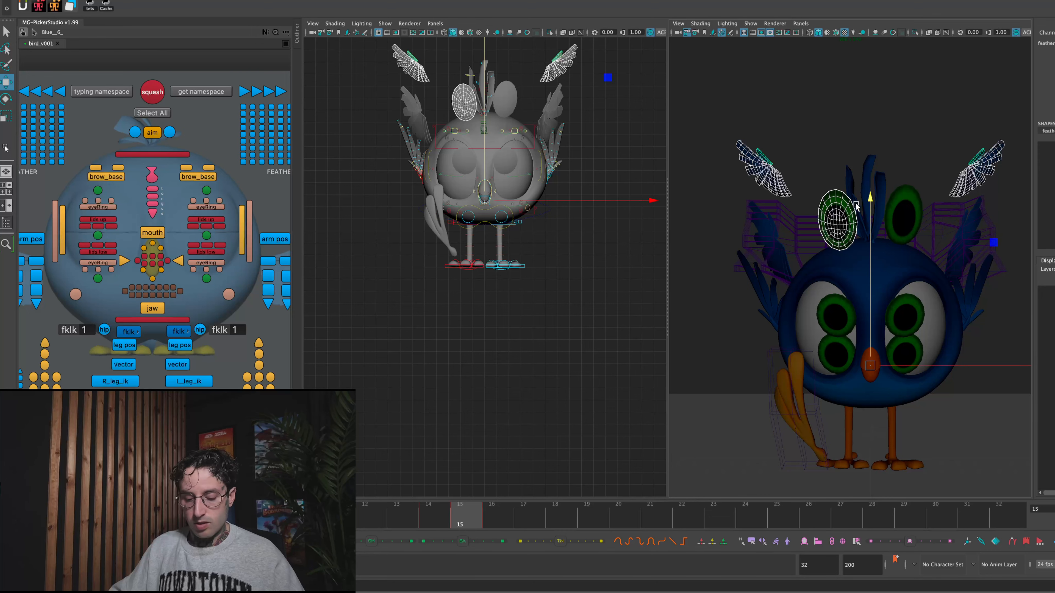
pyautogui.hotkey('alt', ',')
pyautogui.hotkey('alt', ',')
pyautogui.hotkey('alt', '.')
pyautogui.hotkey('alt', '.')
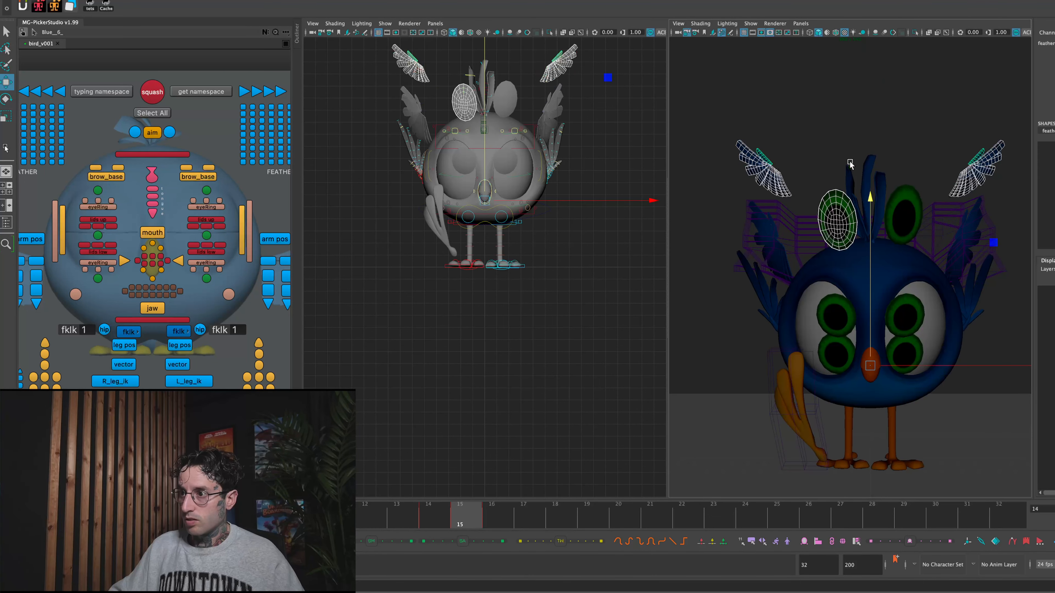
pyautogui.hotkey('alt', ',')
pyautogui.hotkey('alt', ',')
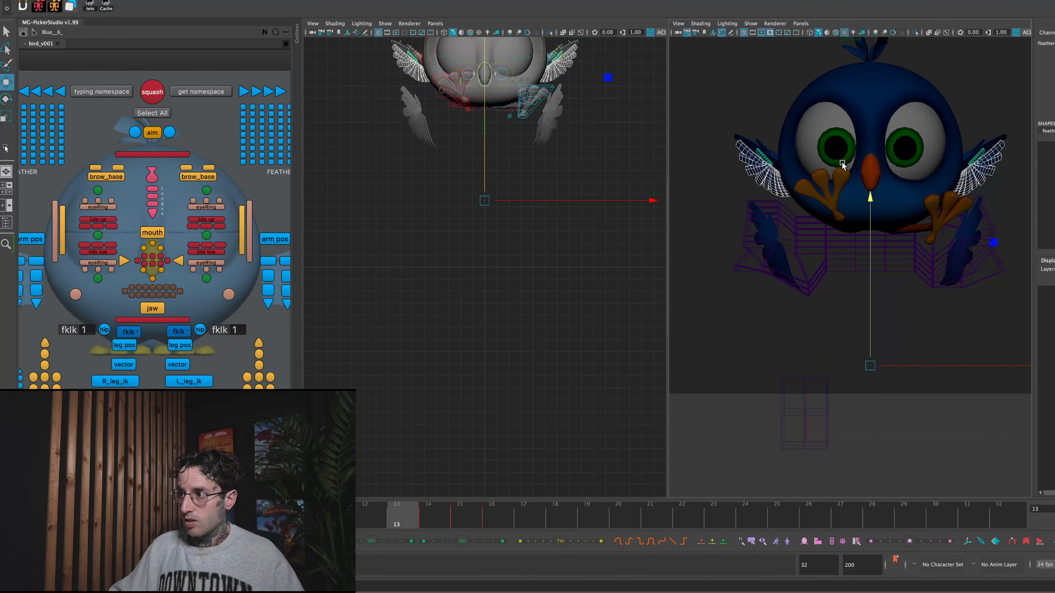
pyautogui.hotkey('alt', '.')
pyautogui.hotkey('alt', '.')
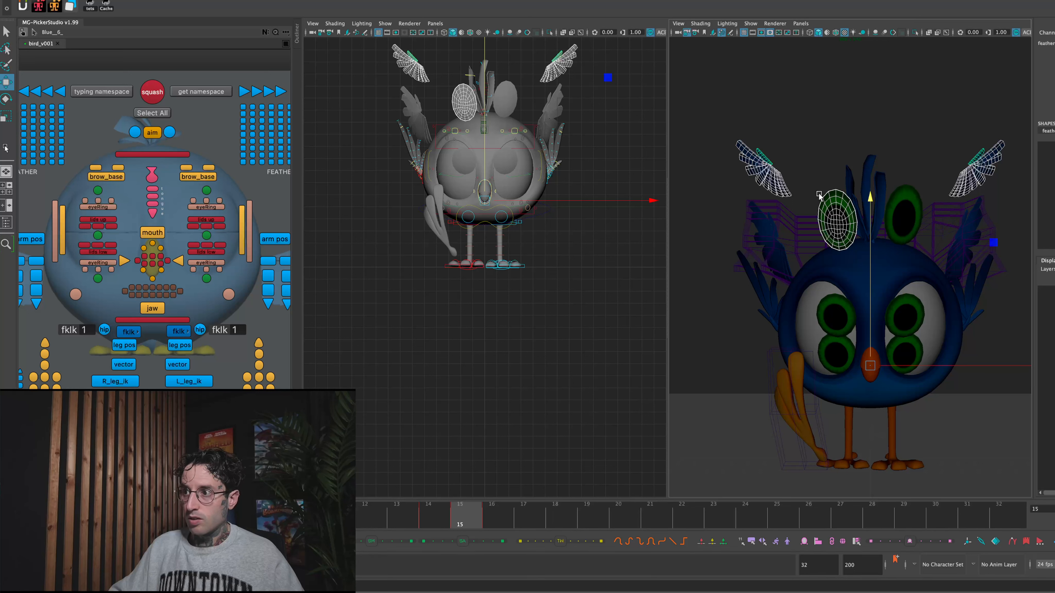
# - Try to reshape the outer lattice points around the lower feather copies on both wings, and undo the changes
pyautogui.moveTo(726, 203); pyautogui.dragTo(807, 271)
pyautogui.moveTo(785, 219); pyautogui.dragTo(774, 202, button='right')
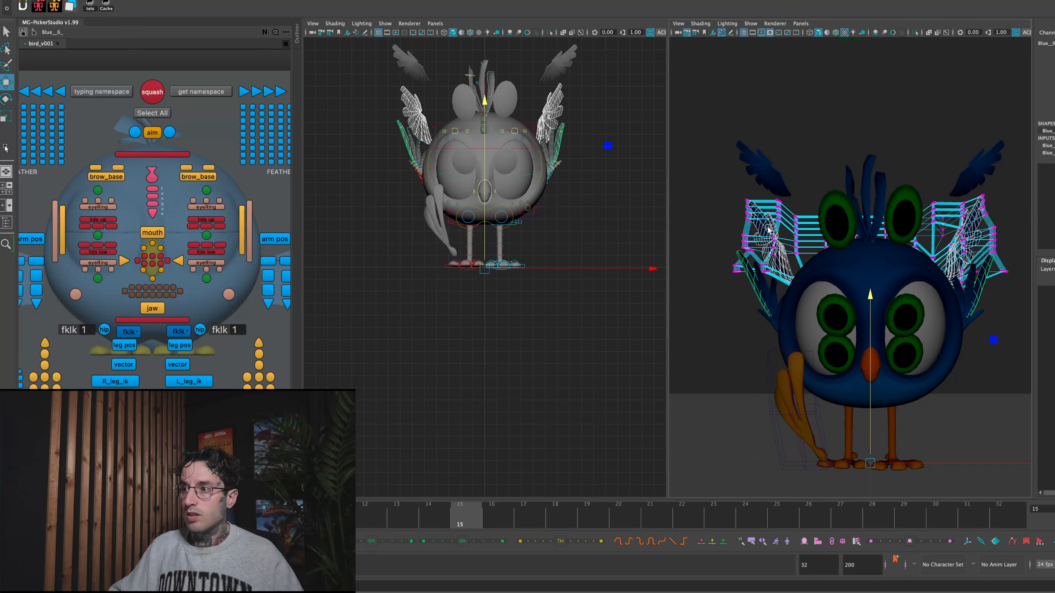
pyautogui.moveTo(723, 183); pyautogui.dragTo(759, 224)
pyautogui.moveTo(941, 199); pyautogui.dragTo(1014, 257)
pyautogui.moveTo(972, 228); pyautogui.dragTo(978, 255)
pyautogui.hotkey('ctrl', 'z')
pyautogui.hotkey('ctrl', 'z')
pyautogui.hotkey('ctrl', 'z')
pyautogui.hotkey('ctrl', 'z')
pyautogui.hotkey('ctrl', 'z')
pyautogui.hotkey('ctrl', 'z')
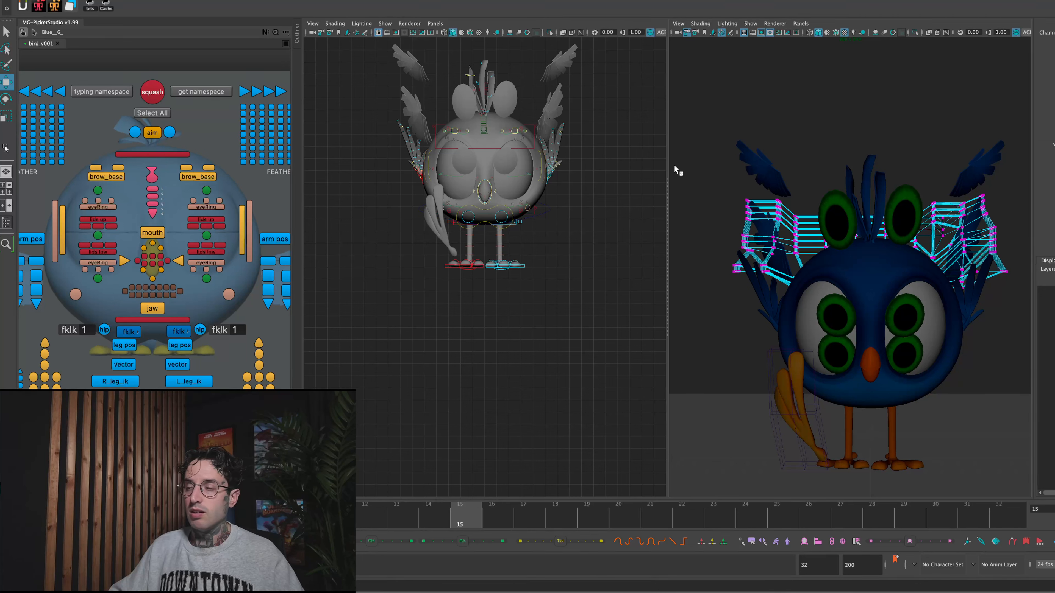
# - Hide deformers in the shot camera view and widen that viewport
pyautogui.click(750, 24)
pyautogui.click(767, 191)
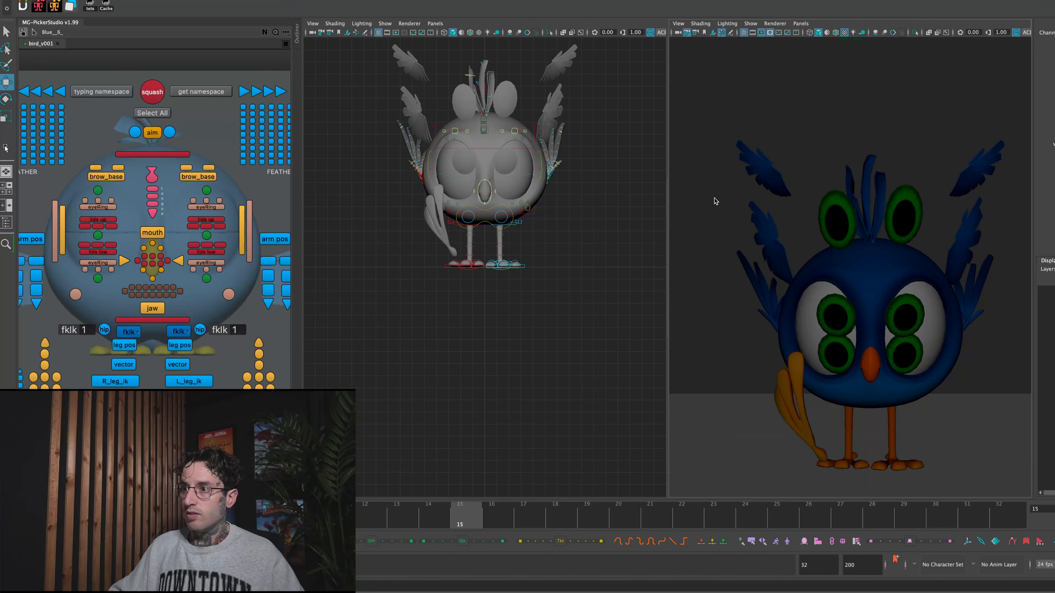
pyautogui.moveTo(650, 205); pyautogui.dragTo(397, 209)
# - Key the visibility of the upper wing feather copies so they show only at frame 15 and are hidden at frames 14 and 16
pyautogui.moveTo(558, 132); pyautogui.dragTo(674, 198)
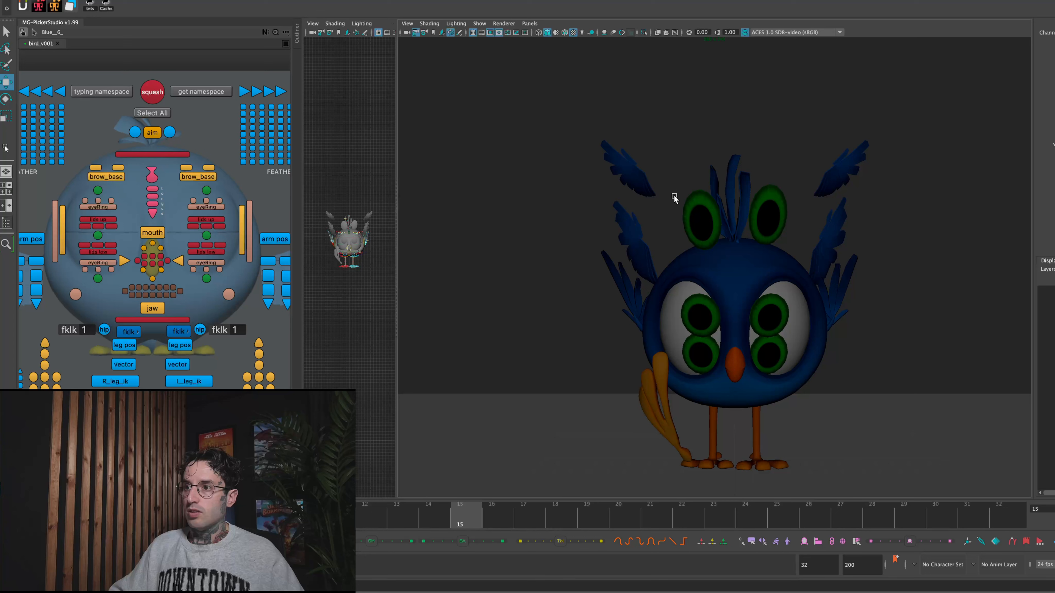
pyautogui.moveTo(571, 141); pyautogui.dragTo(676, 198)
pyautogui.click(430, 521)
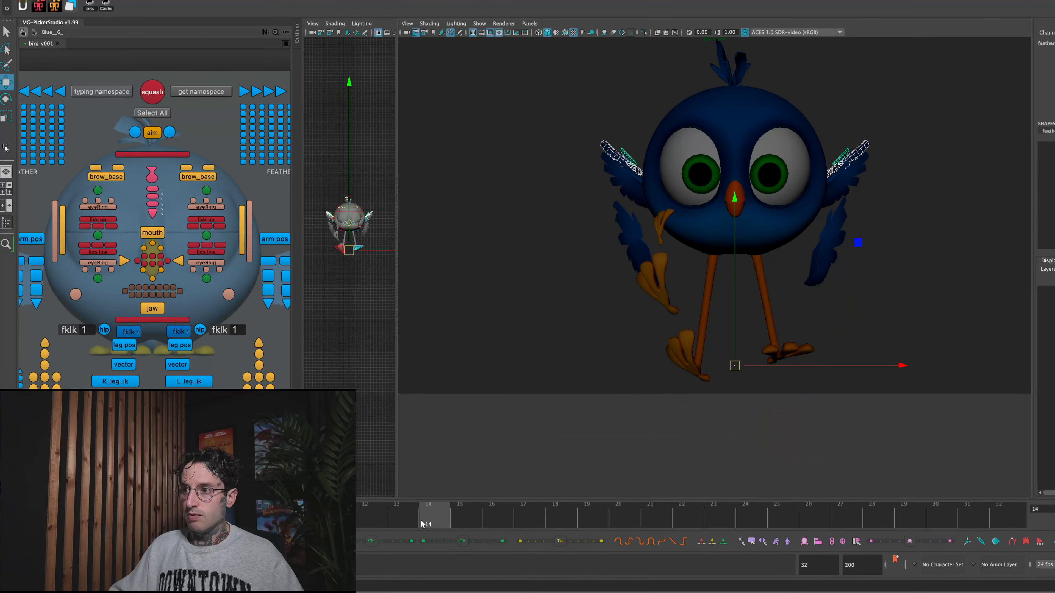
pyautogui.click(455, 520)
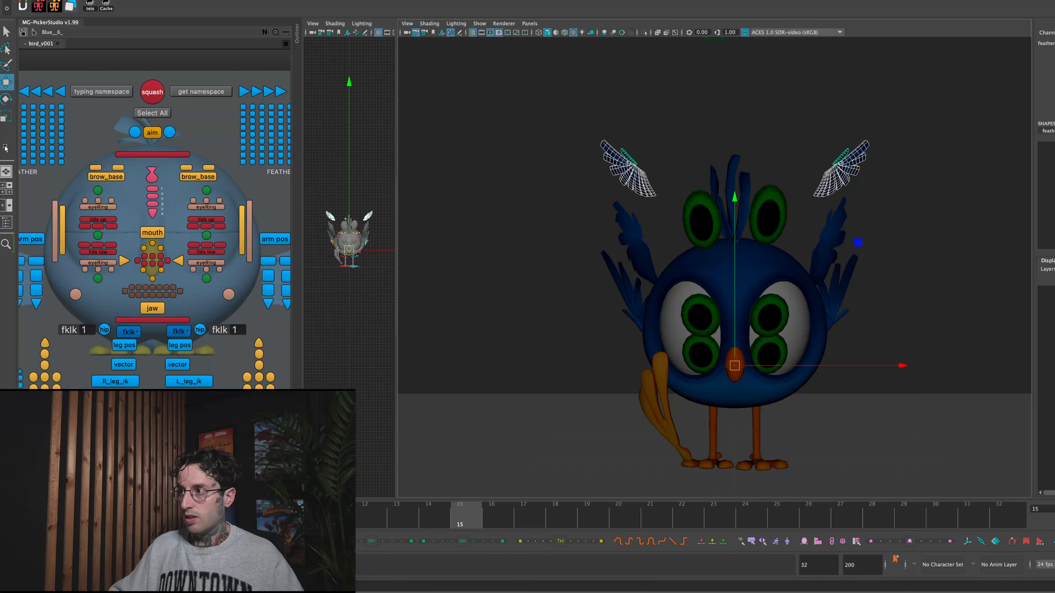
pyautogui.click(655, 175)
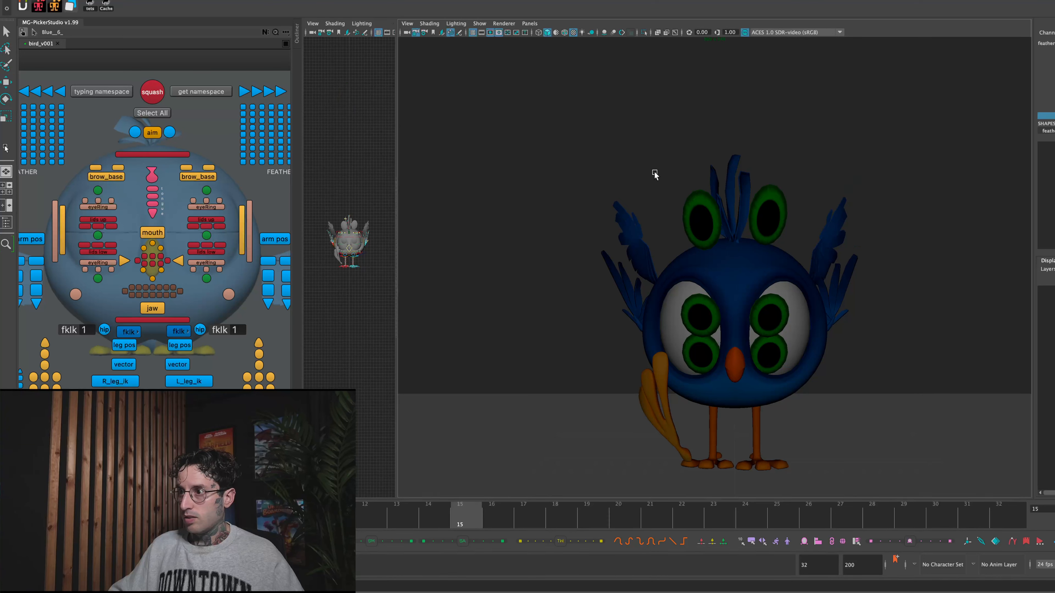
pyautogui.click(429, 519)
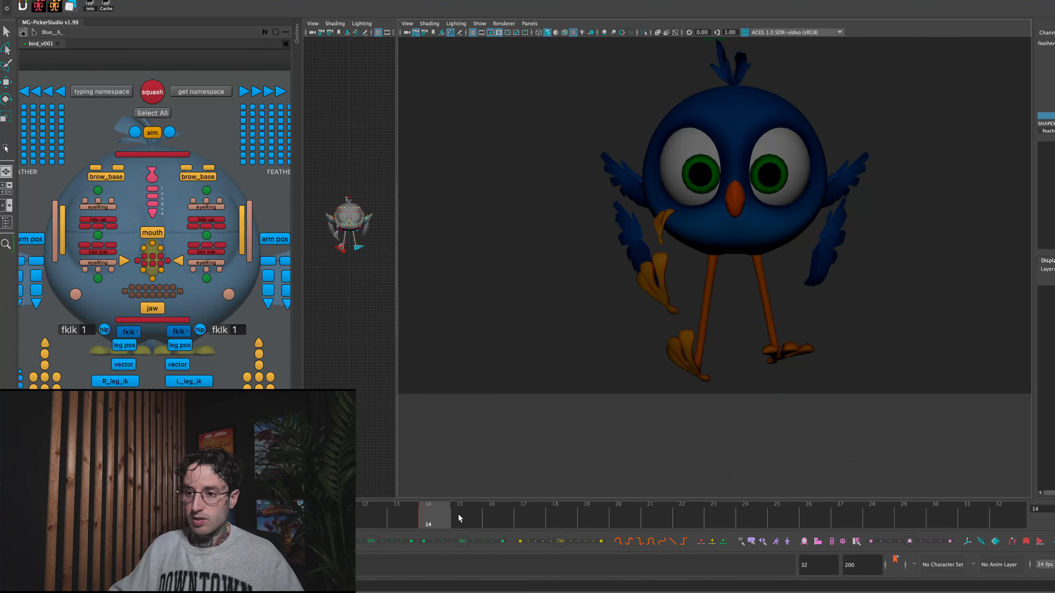
pyautogui.click(458, 516)
pyautogui.click(491, 522)
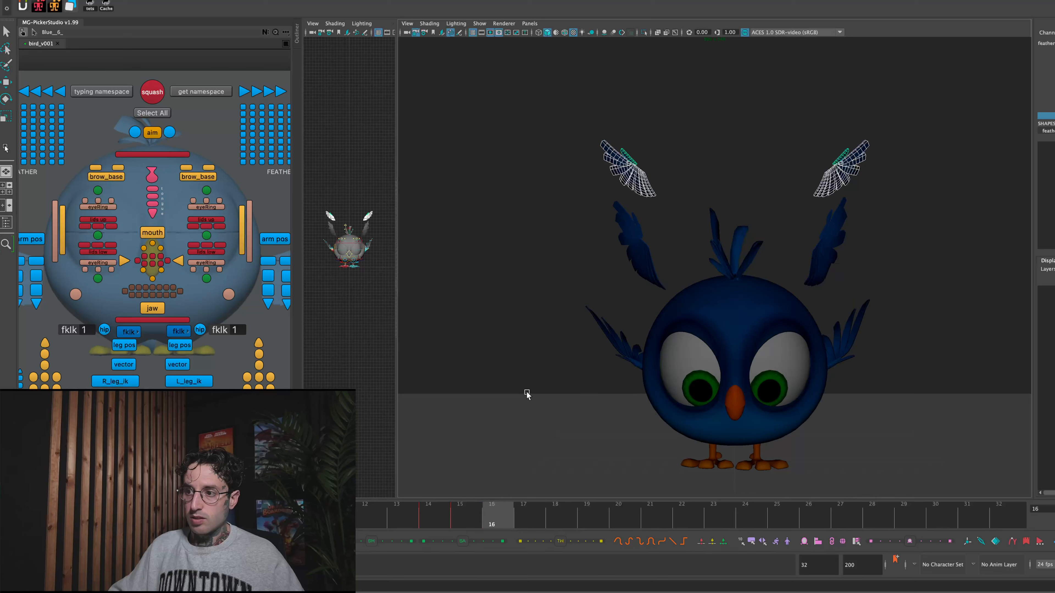
pyautogui.click(464, 515)
pyautogui.click(491, 515)
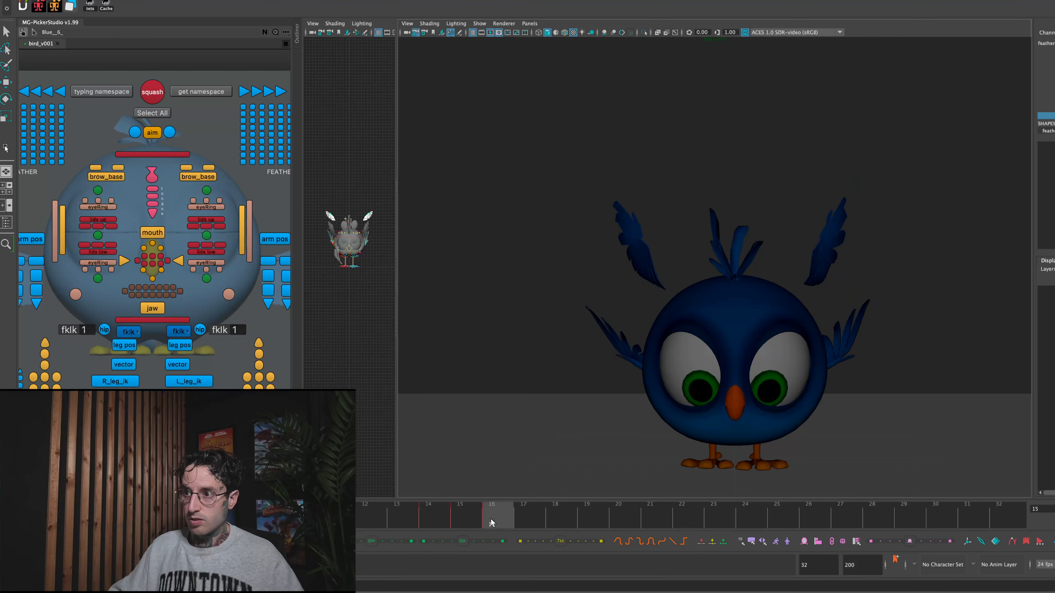
# - Key the lower wing feather copies' visibility so they show only at frame 15, hidden at frames 14 and 16, and play back the animation
pyautogui.moveTo(578, 186); pyautogui.dragTo(673, 293)
pyautogui.click(470, 513)
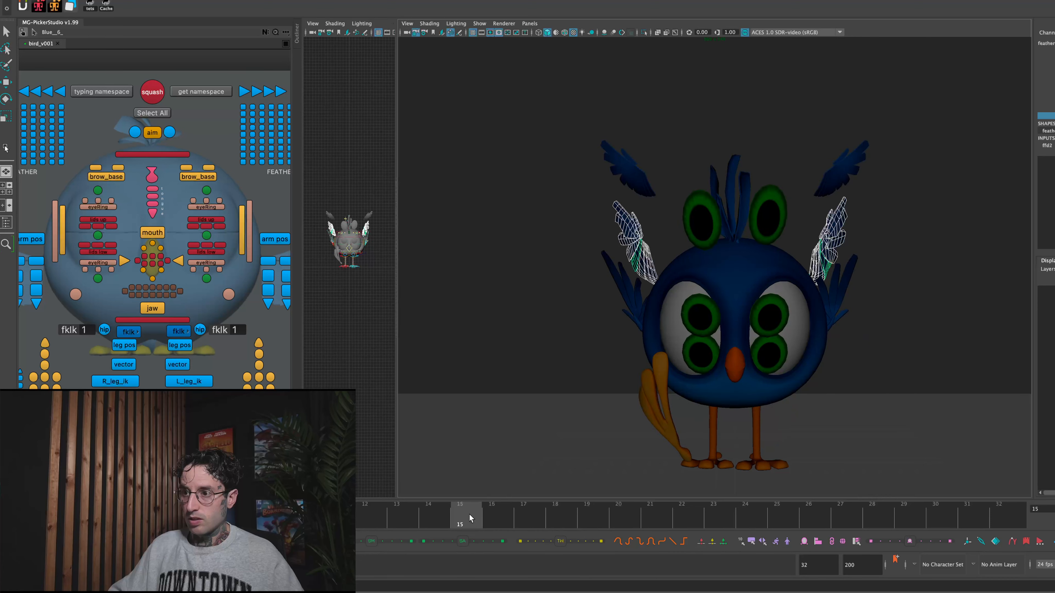
pyautogui.press('r')
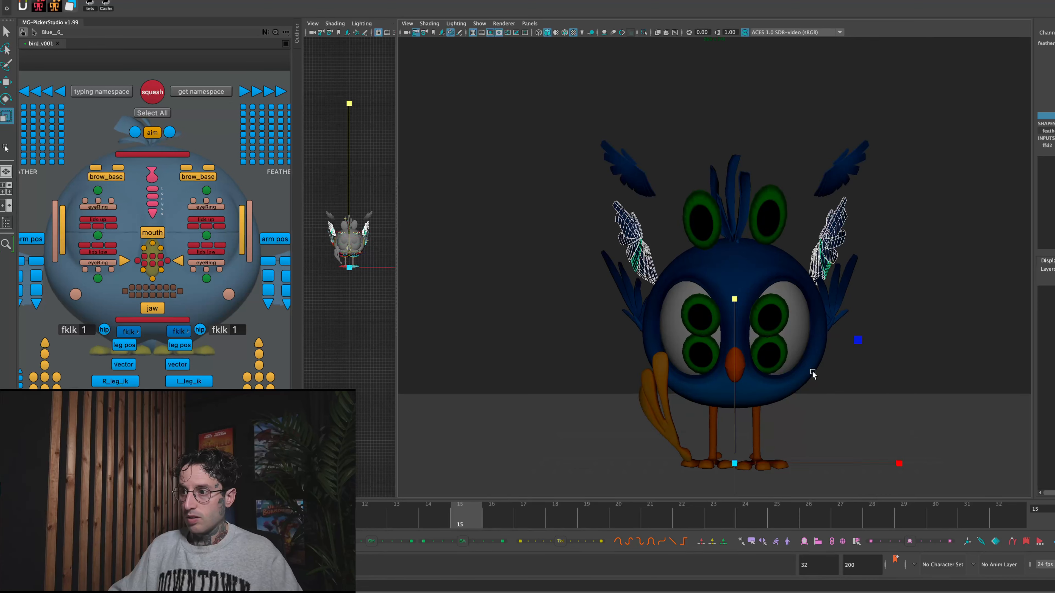
pyautogui.moveTo(898, 464)
pyautogui.mouseDown()
pyautogui.moveTo(939, 469)
pyautogui.moveTo(895, 461)
pyautogui.mouseUp()
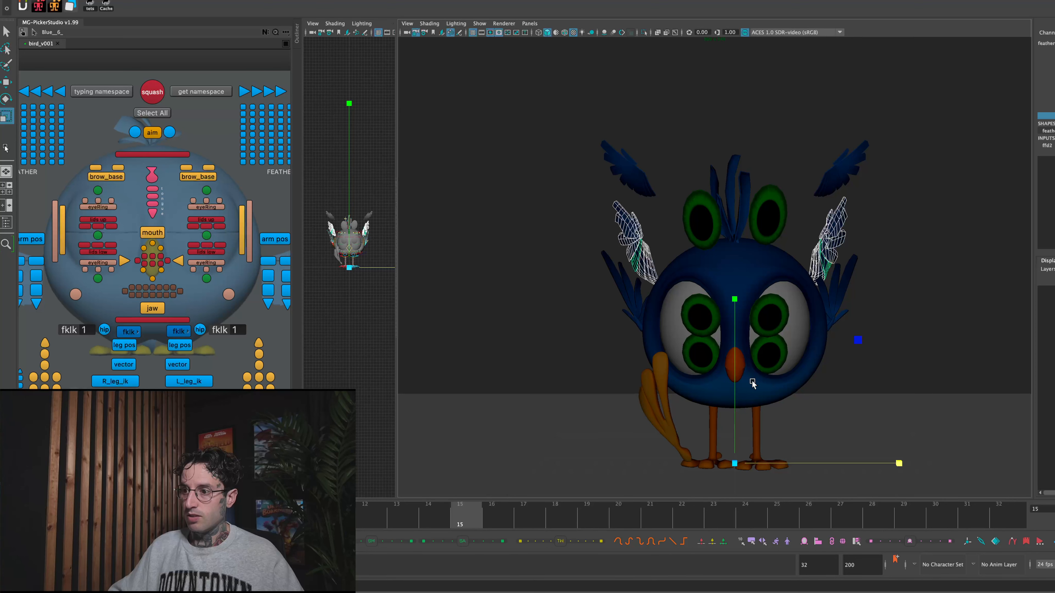
pyautogui.hotkey('alt', ',')
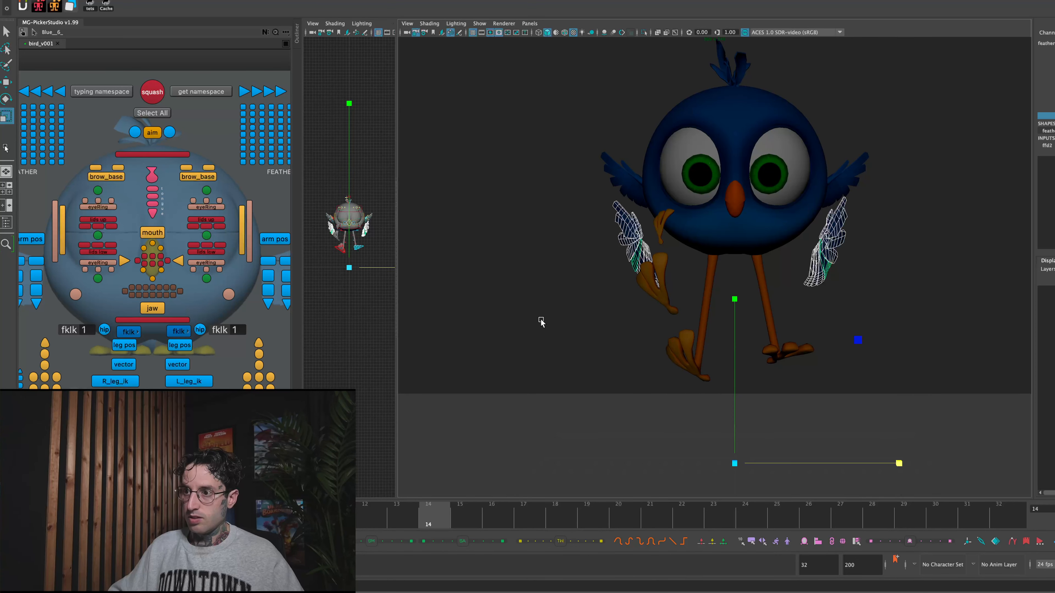
pyautogui.moveTo(969, 254); pyautogui.dragTo(584, 390, button='middle')
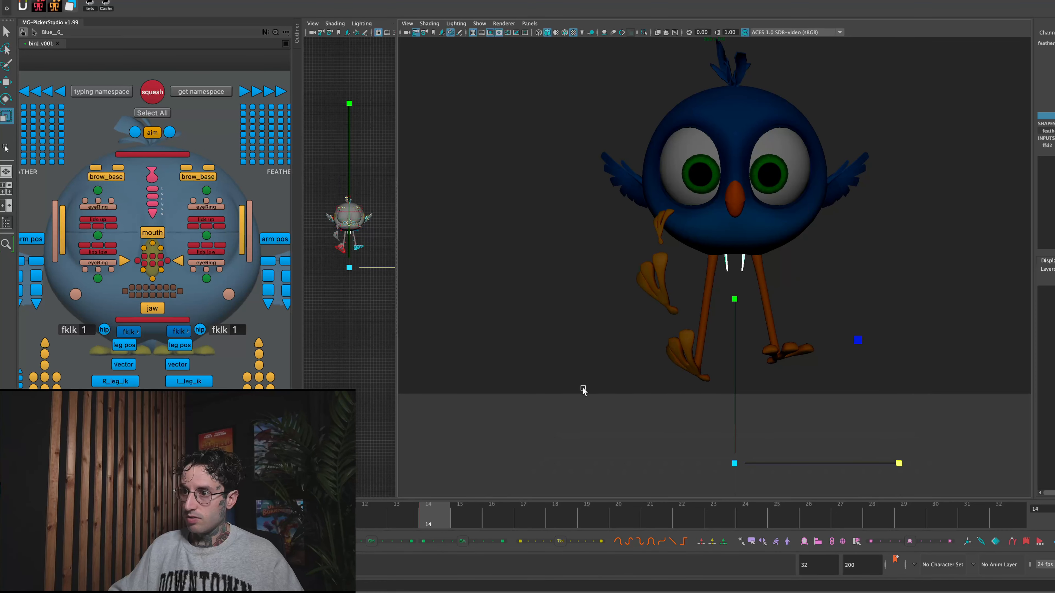
pyautogui.hotkey('ctrl', 'z')
pyautogui.click(935, 170)
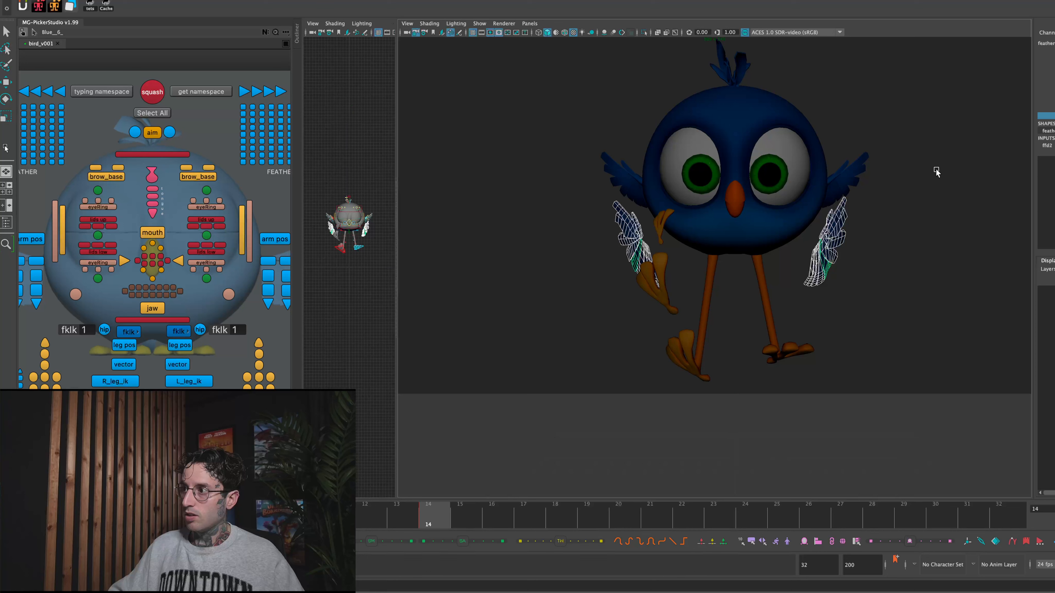
pyautogui.hotkey('alt', '.')
pyautogui.hotkey('alt', '.')
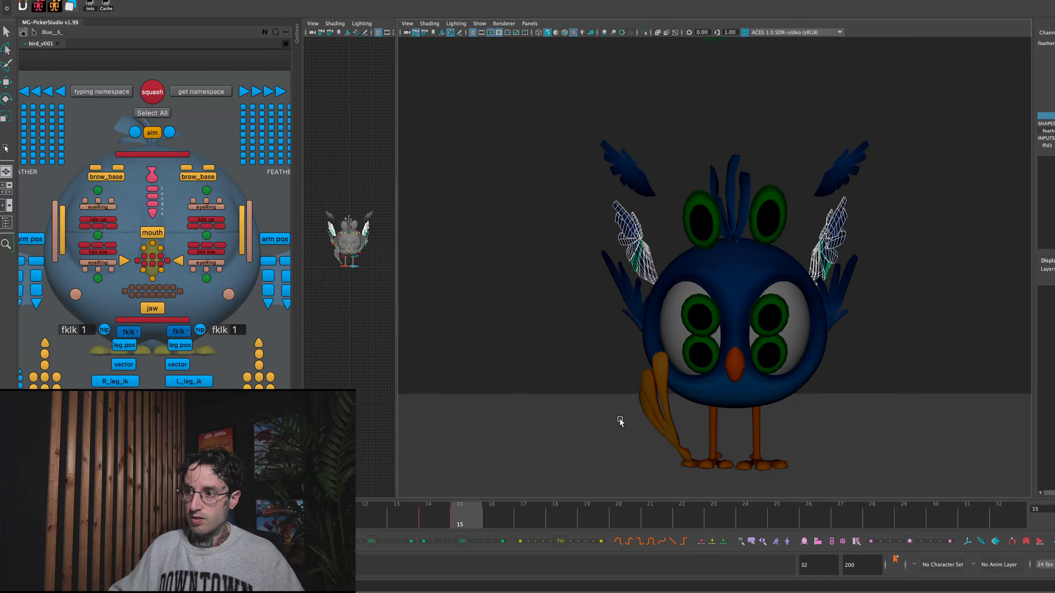
pyautogui.click(461, 515)
pyautogui.press('r')
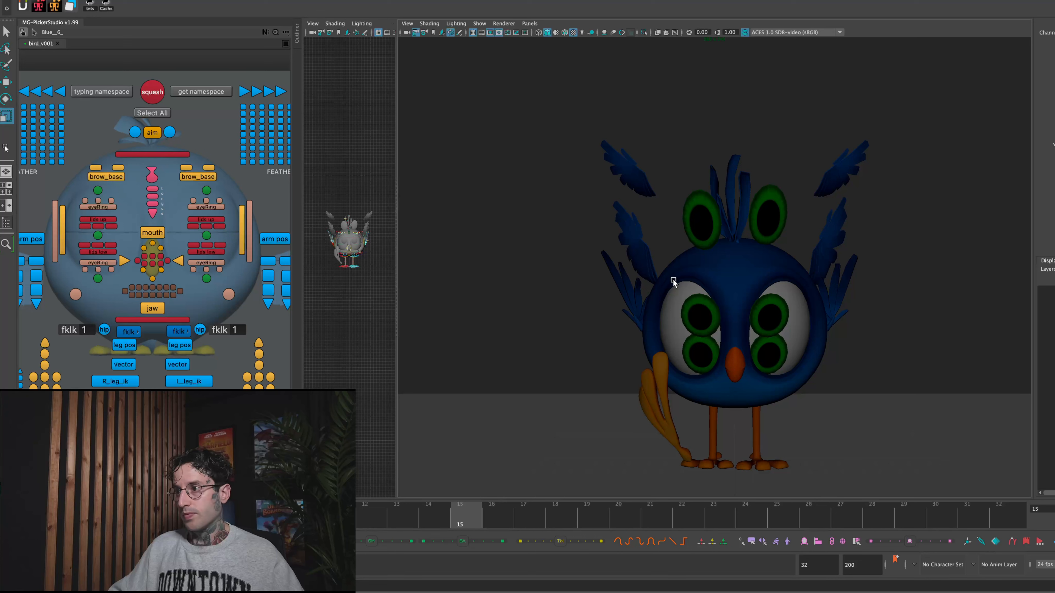
pyautogui.hotkey('alt', 'v')
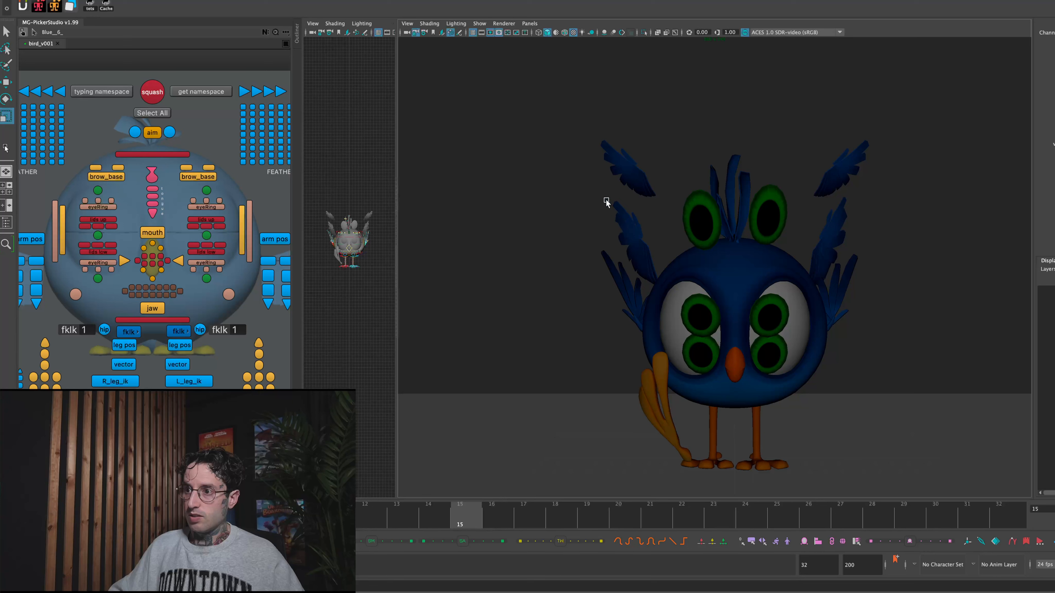
# - Delete the lower wing feather copies and move the remaining upper copies down to just above the wings at frame 15
pyautogui.click(656, 250)
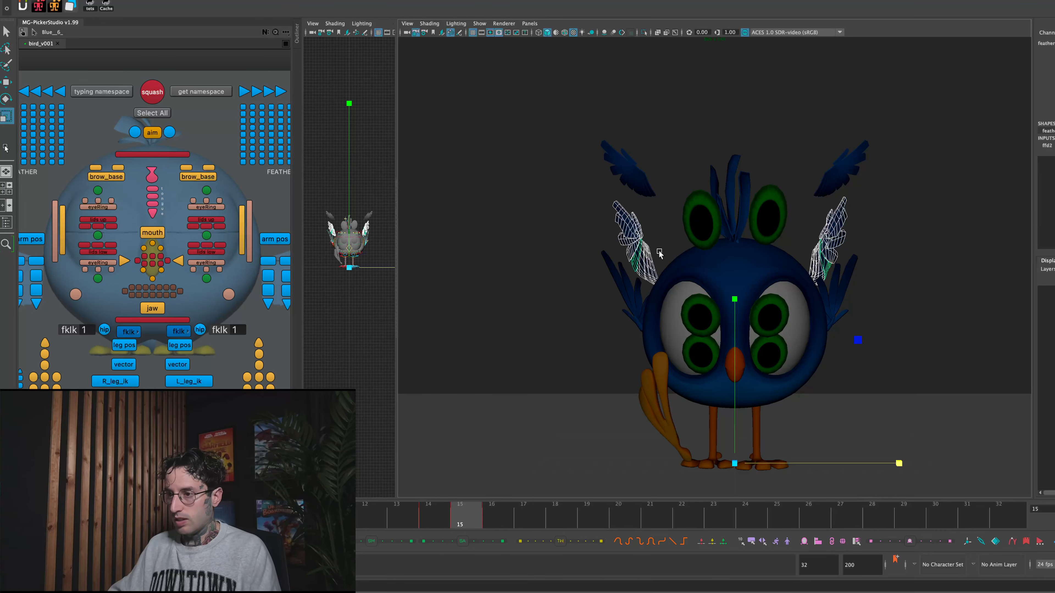
pyautogui.click(659, 249)
pyautogui.moveTo(583, 121); pyautogui.dragTo(668, 214)
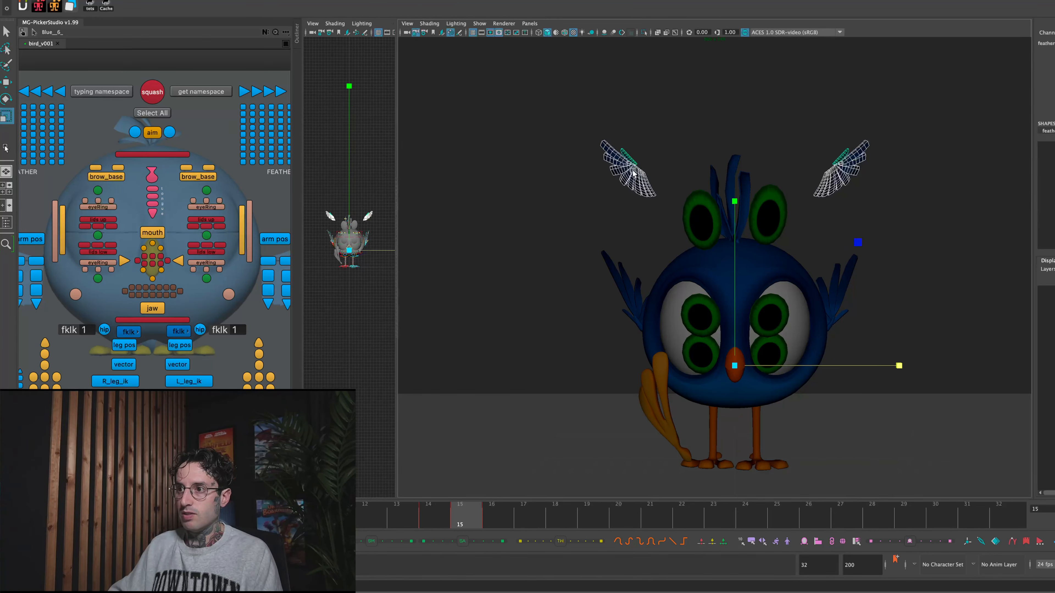
pyautogui.press('w')
pyautogui.moveTo(734, 365); pyautogui.dragTo(725, 418)
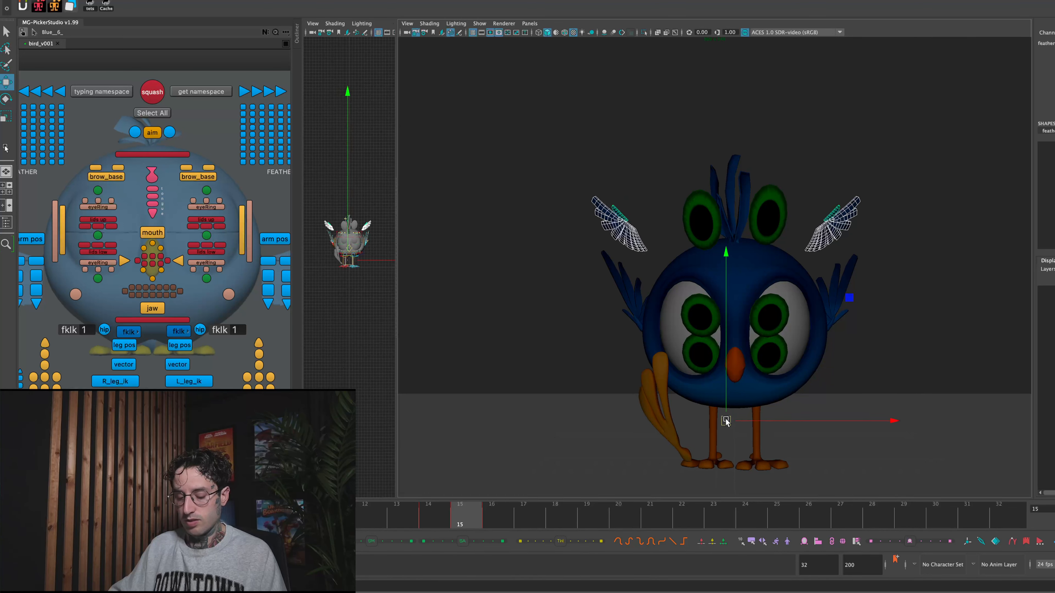
# - Rotate the remaining feather copies slightly, compare them with the wings at frame 14, and fine-tune their position
pyautogui.press('e')
pyautogui.moveTo(740, 241); pyautogui.dragTo(792, 264)
pyautogui.hotkey('alt', ',')
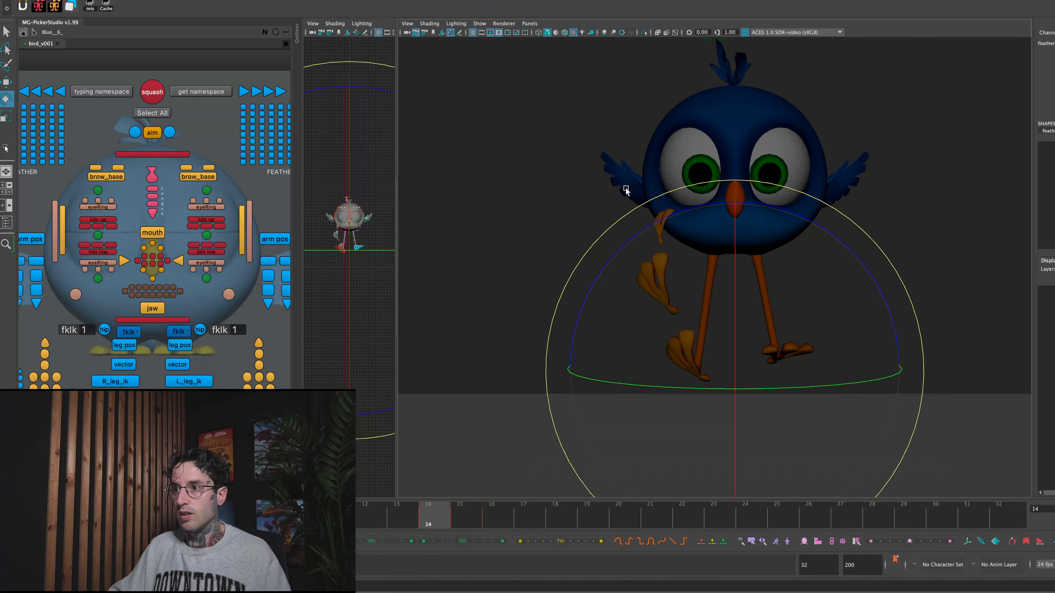
pyautogui.hotkey('alt', '.')
pyautogui.press('w')
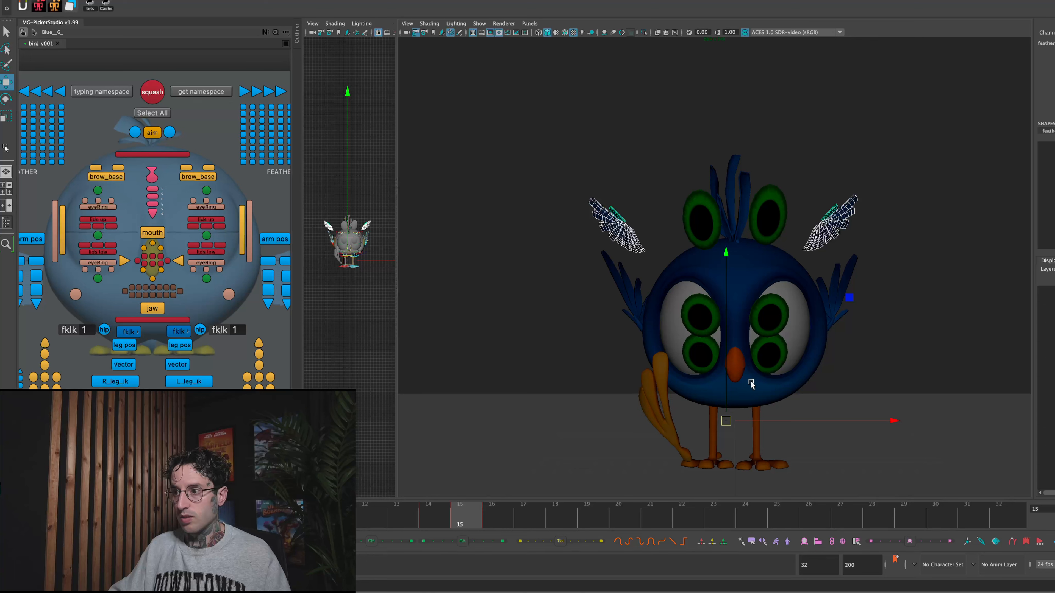
pyautogui.moveTo(728, 426)
pyautogui.mouseDown()
pyautogui.moveTo(730, 412)
pyautogui.moveTo(731, 426)
pyautogui.mouseUp()
# - Stretch the feather copies vertically and reposition them just above the wings
pyautogui.press('r')
pyautogui.moveTo(729, 252); pyautogui.dragTo(741, 96)
pyautogui.press('w')
pyautogui.moveTo(724, 250); pyautogui.dragTo(732, 474)
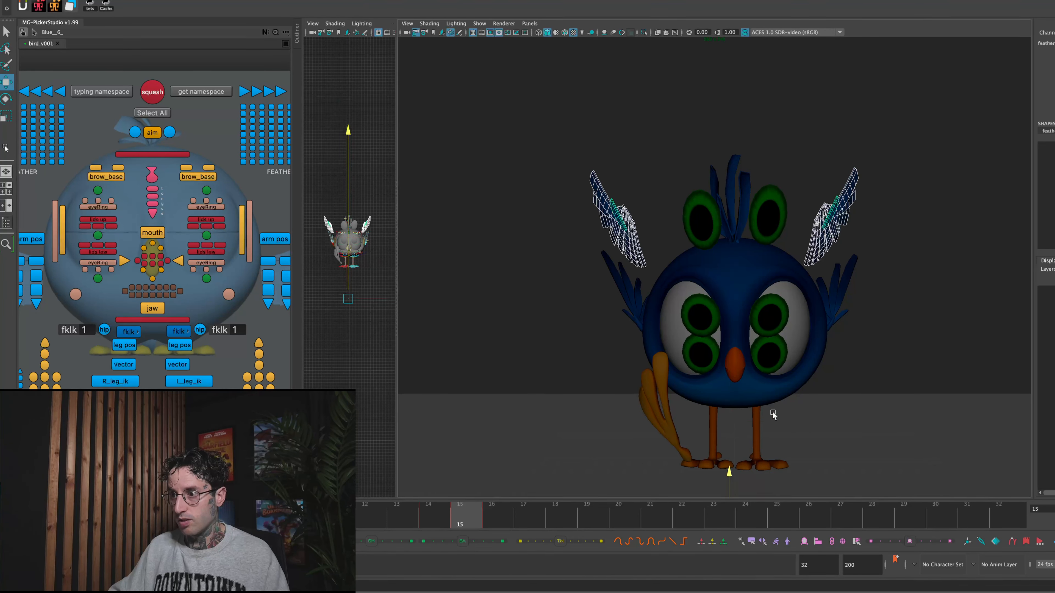
pyautogui.moveTo(746, 409); pyautogui.dragTo(765, 403, button='middle')
pyautogui.moveTo(749, 253); pyautogui.dragTo(750, 256, button='middle')
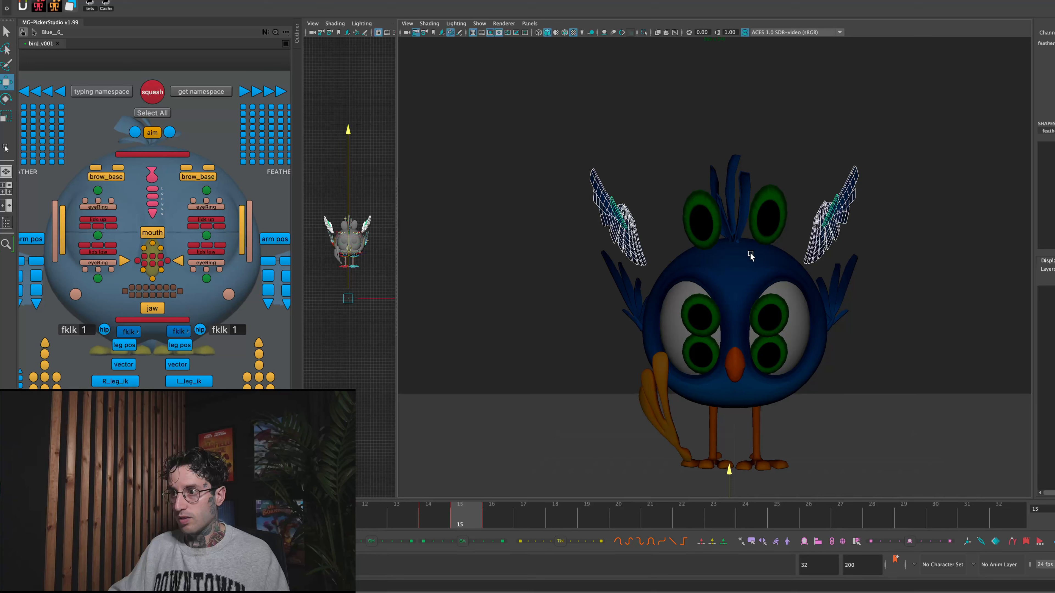
# - Shift the stretched feather copies slightly sideways to centre them on the body, and compare frame 15 with its neighbouring frames
pyautogui.click(750, 255)
pyautogui.click(633, 228)
pyautogui.click(630, 230)
pyautogui.moveTo(590, 160); pyautogui.dragTo(648, 228)
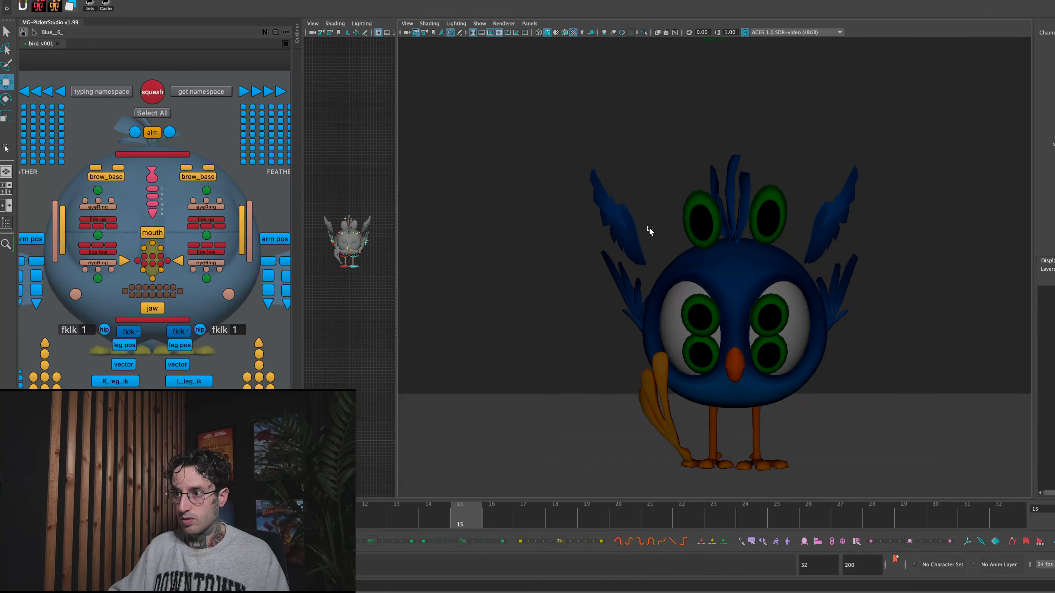
pyautogui.moveTo(369, 300); pyautogui.dragTo(373, 301)
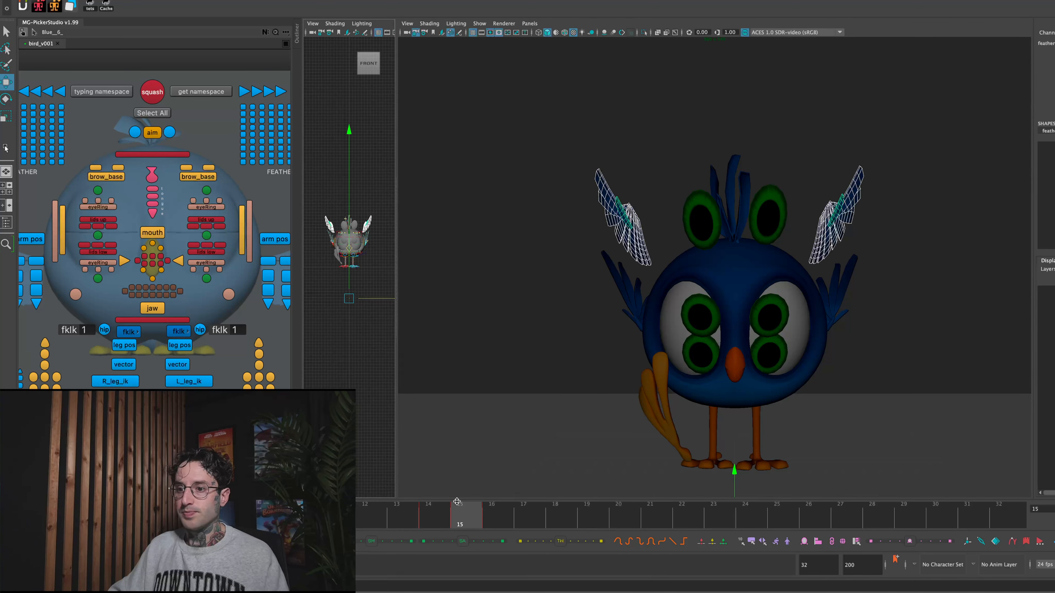
pyautogui.click(430, 518)
pyautogui.click(464, 519)
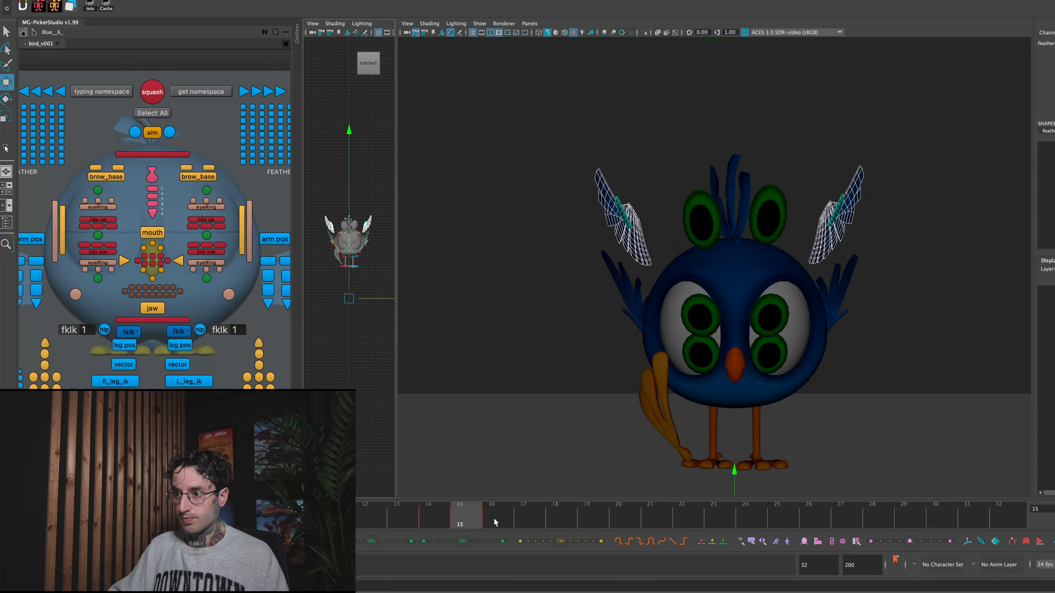
pyautogui.click(496, 523)
pyautogui.click(476, 519)
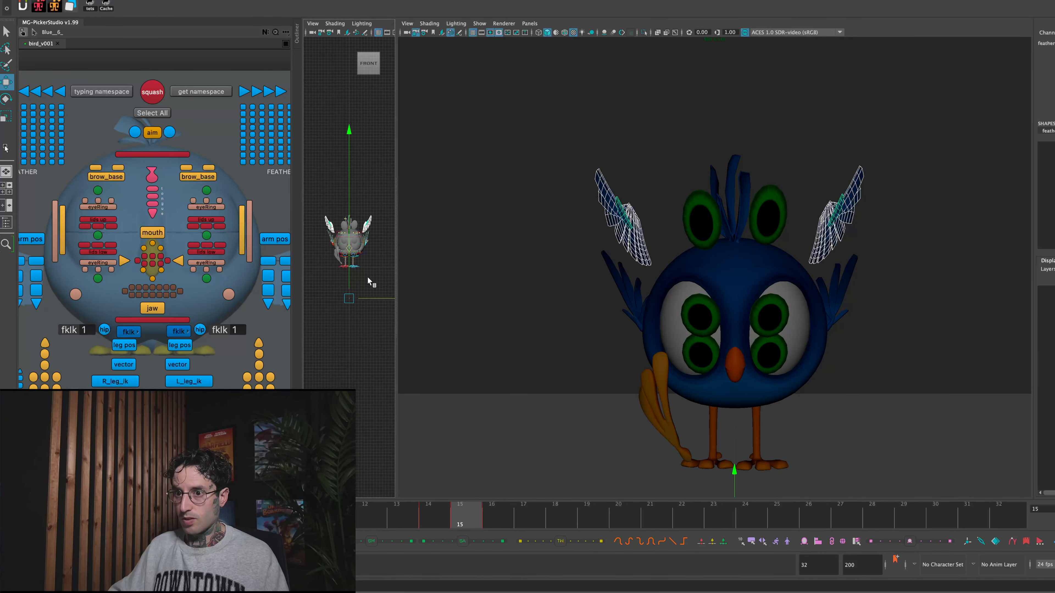
# - Try to rotate and move the base controls of both wings outward at frame 15
pyautogui.keyDown('shift'); pyautogui.click(38, 264); pyautogui.keyUp('shift')
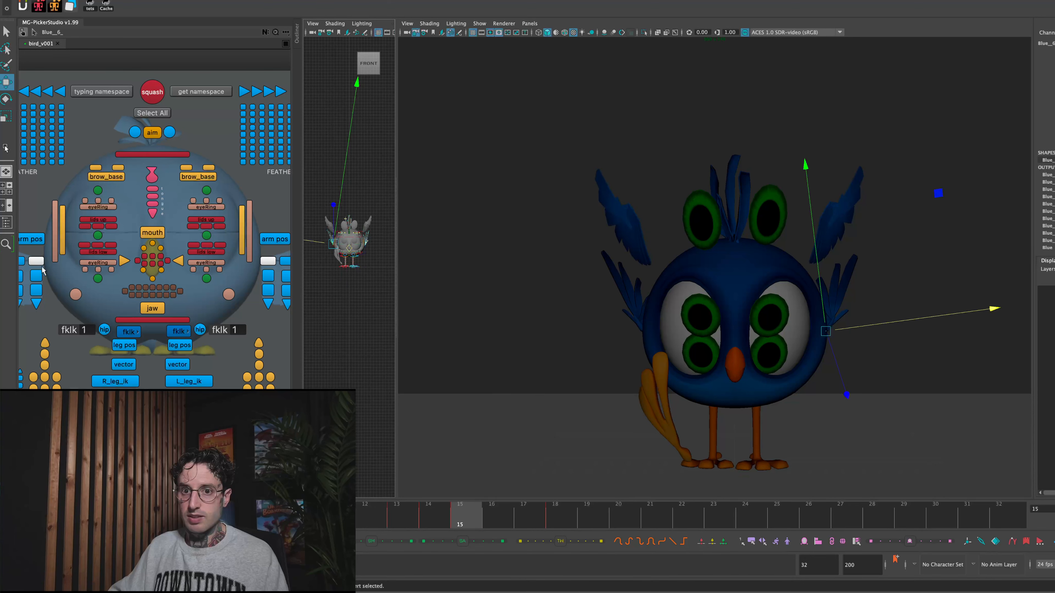
pyautogui.press('e')
pyautogui.moveTo(730, 231); pyautogui.dragTo(662, 229)
pyautogui.hotkey('ctrl', 'z')
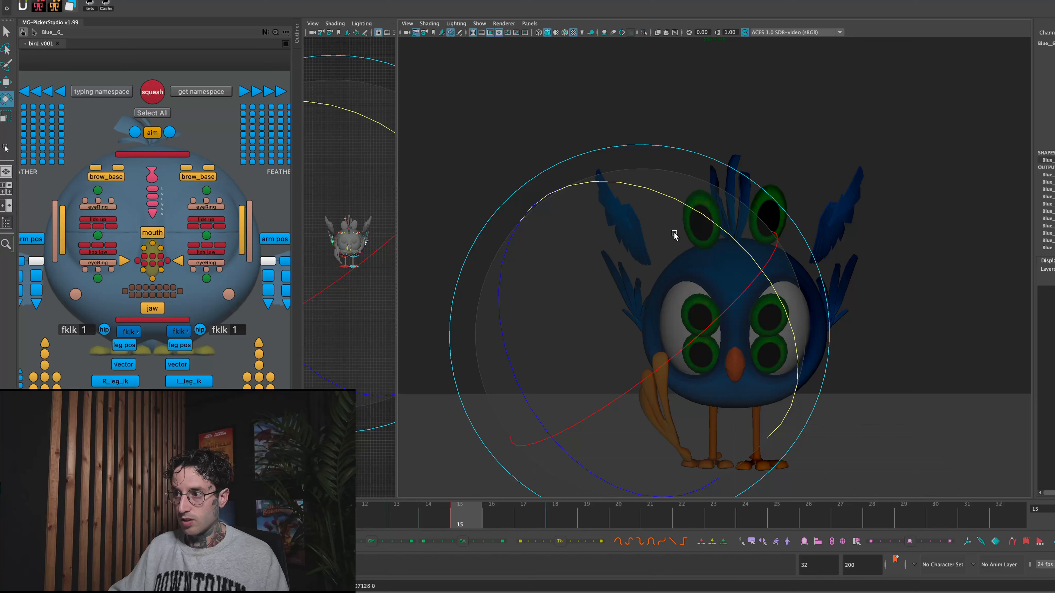
pyautogui.moveTo(707, 230); pyautogui.dragTo(609, 224)
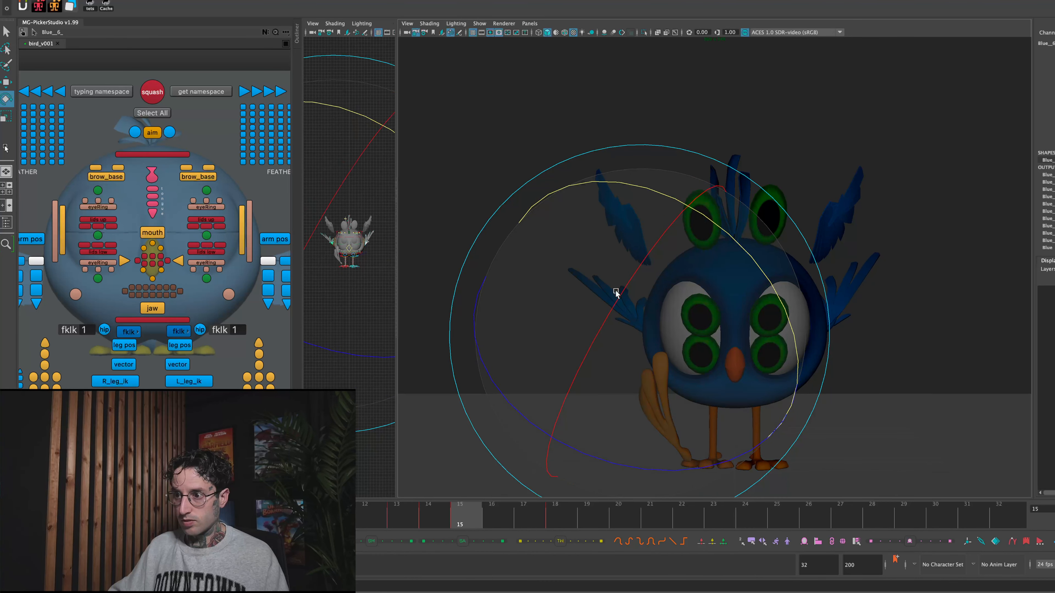
pyautogui.press('w')
pyautogui.moveTo(617, 327); pyautogui.dragTo(601, 324)
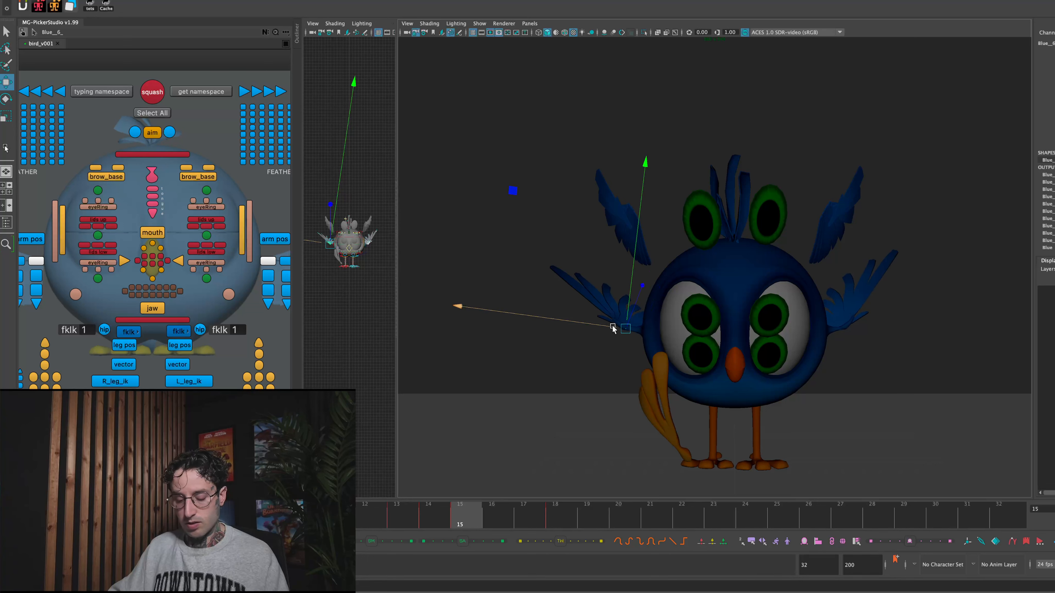
pyautogui.hotkey('ctrl', 'z')
pyautogui.hotkey('ctrl', 'z')
pyautogui.hotkey('ctrl', 'z')
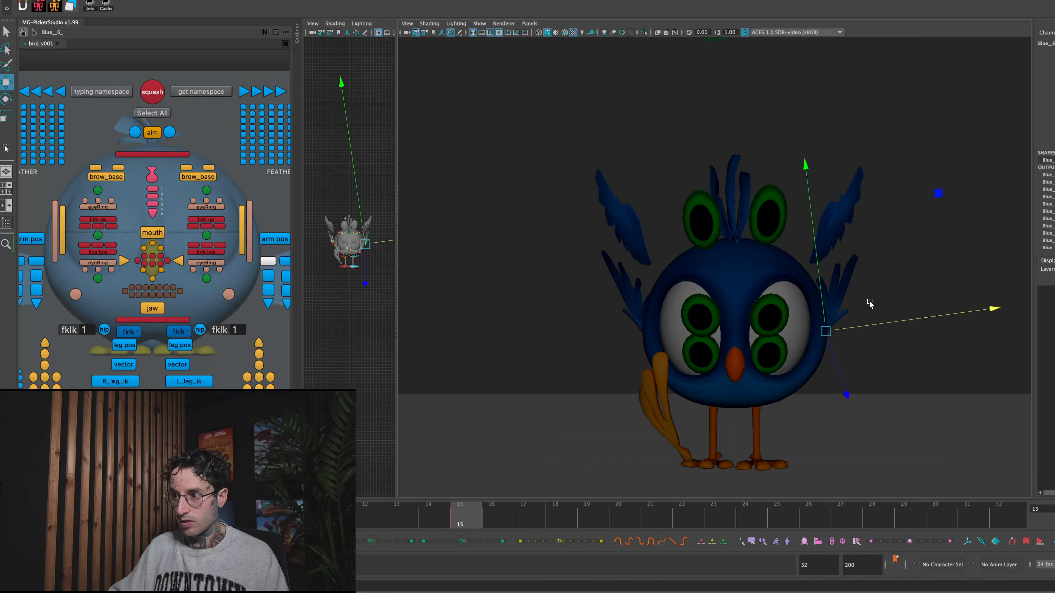
pyautogui.moveTo(880, 324)
pyautogui.mouseDown()
pyautogui.moveTo(909, 320)
pyautogui.moveTo(883, 325)
pyautogui.mouseUp()
pyautogui.hotkey('ctrl', 'z')
# - Select the feather tip controls of both wings and compare the wing poses at frames 14, 15 and 16
pyautogui.scroll(1, 230, 282)
pyautogui.scroll(-4, 230, 282)
pyautogui.scroll(2, 183, 236)
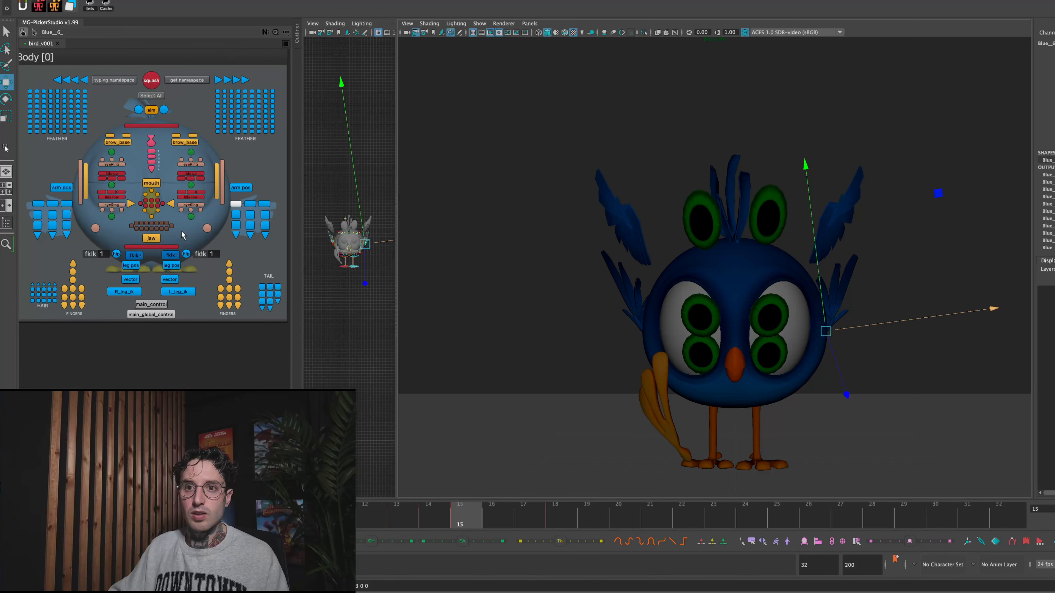
pyautogui.moveTo(238, 240); pyautogui.dragTo(268, 232)
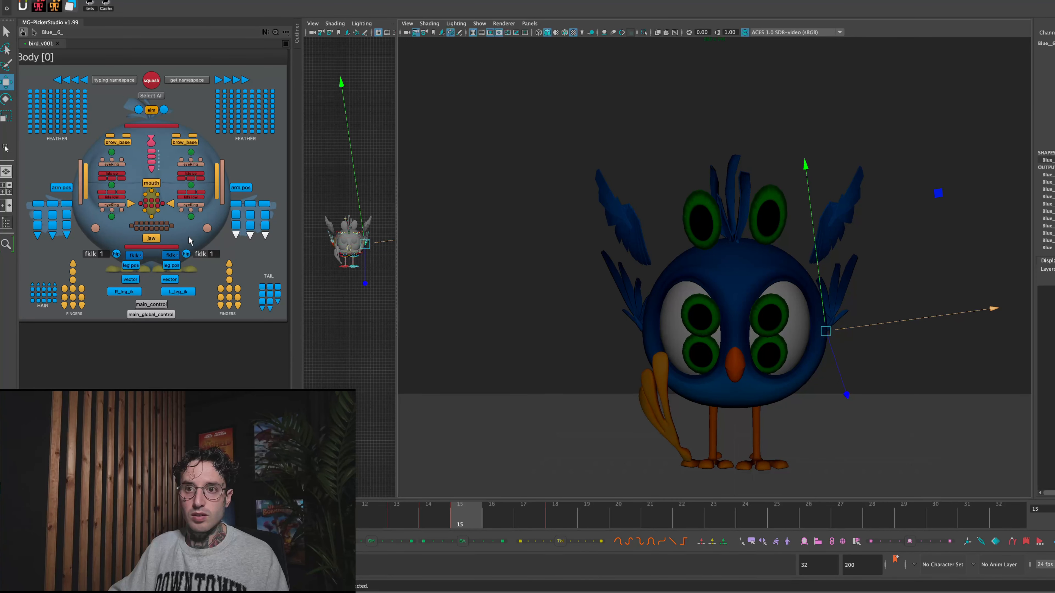
pyautogui.moveTo(457, 522); pyautogui.dragTo(491, 517)
pyautogui.click(475, 515)
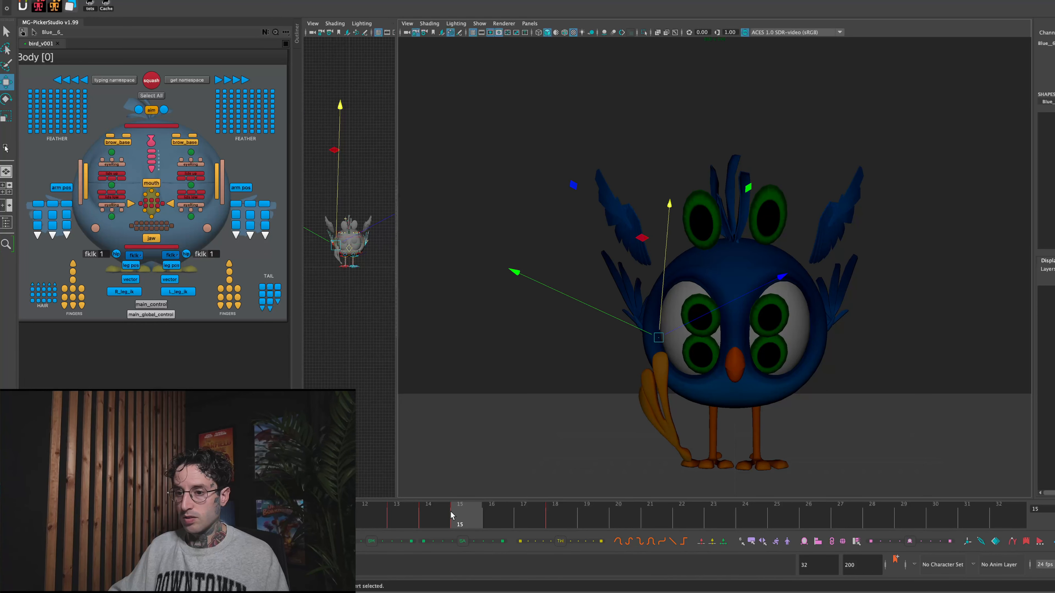
pyautogui.click(435, 519)
pyautogui.click(473, 517)
# - Match the base and feather tip controls of both wings at frame 15 to their previous key pose
pyautogui.click(235, 203)
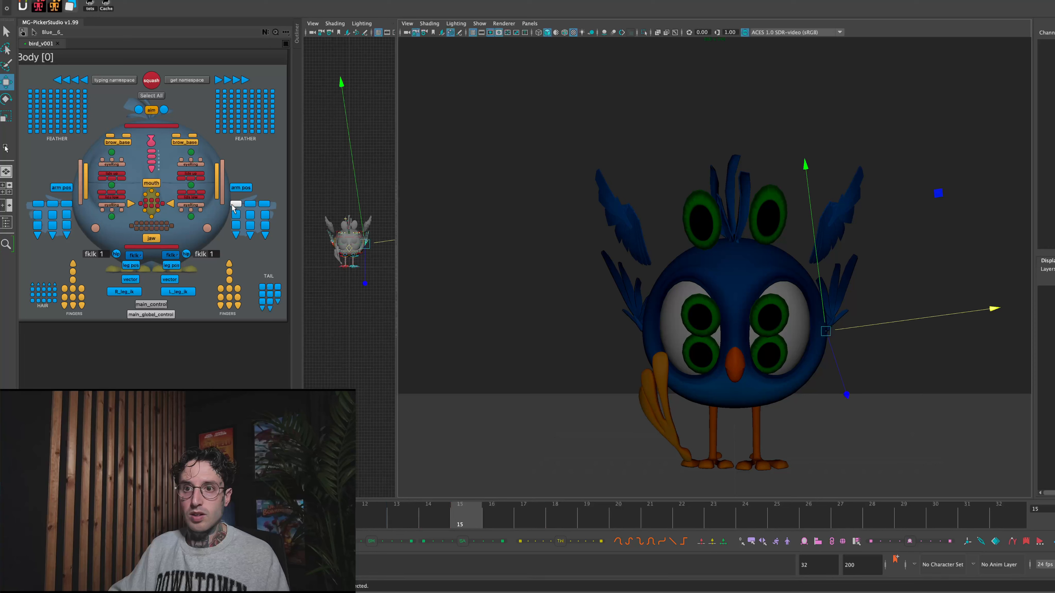
pyautogui.keyDown('shift'); pyautogui.click(66, 203); pyautogui.keyUp('shift')
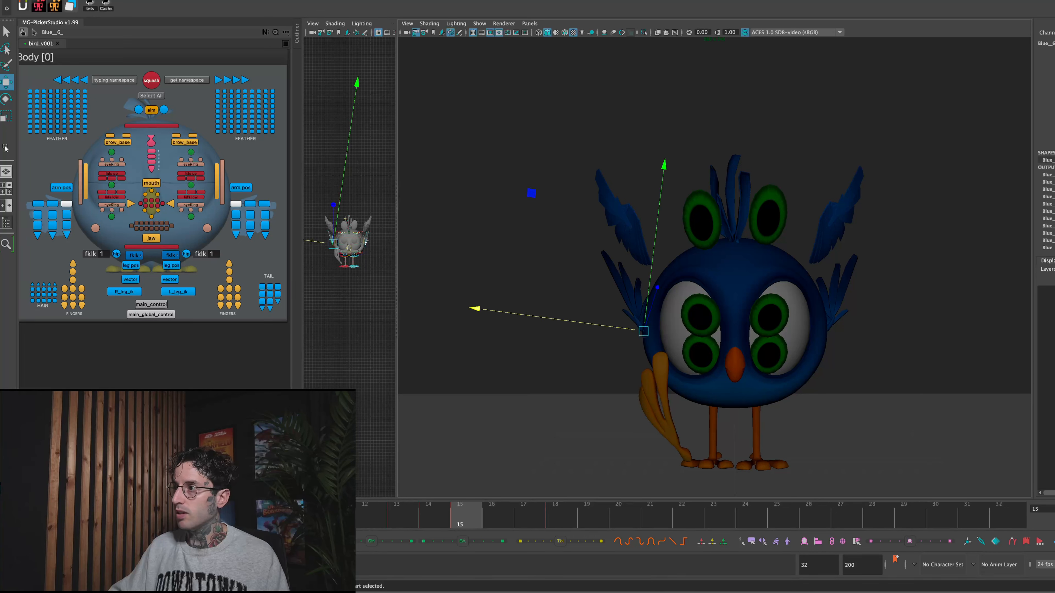
pyautogui.click(520, 542)
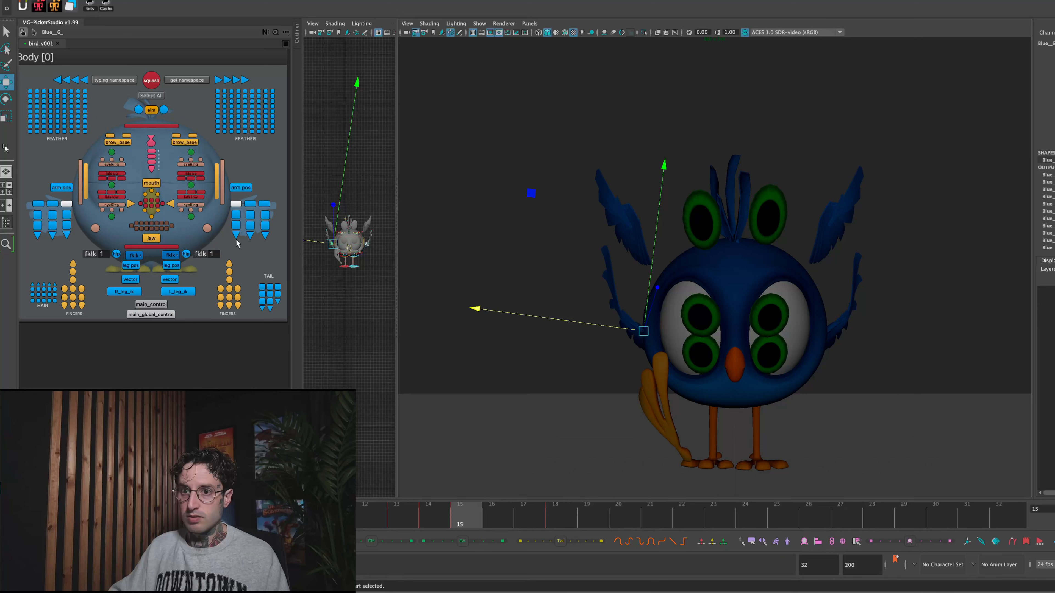
pyautogui.moveTo(267, 239); pyautogui.dragTo(267, 240)
pyautogui.keyDown('shift'); pyautogui.moveTo(30, 239); pyautogui.dragTo(30, 240); pyautogui.keyUp('shift')
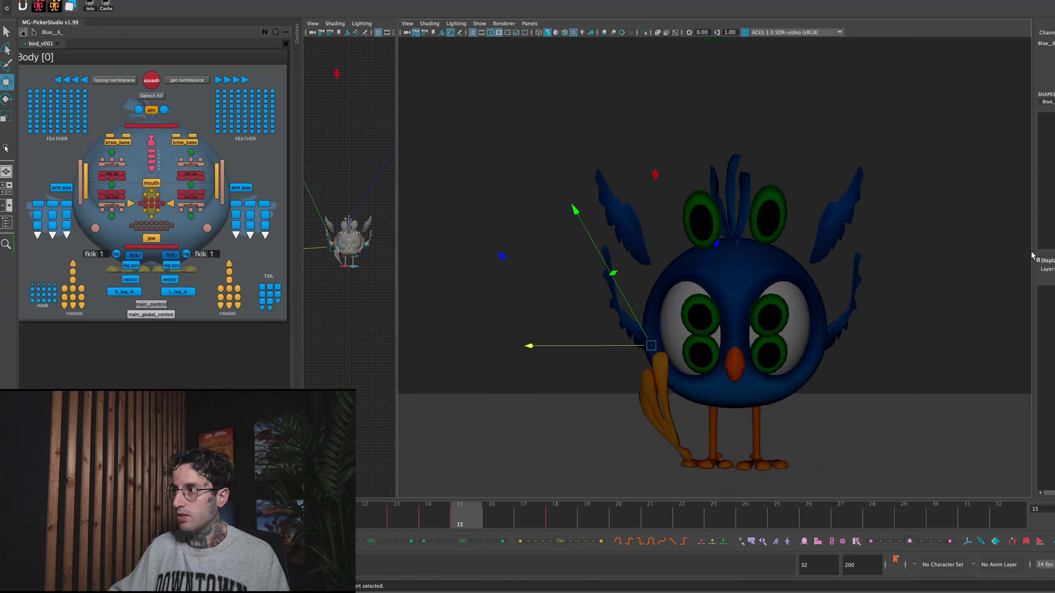
pyautogui.click(520, 541)
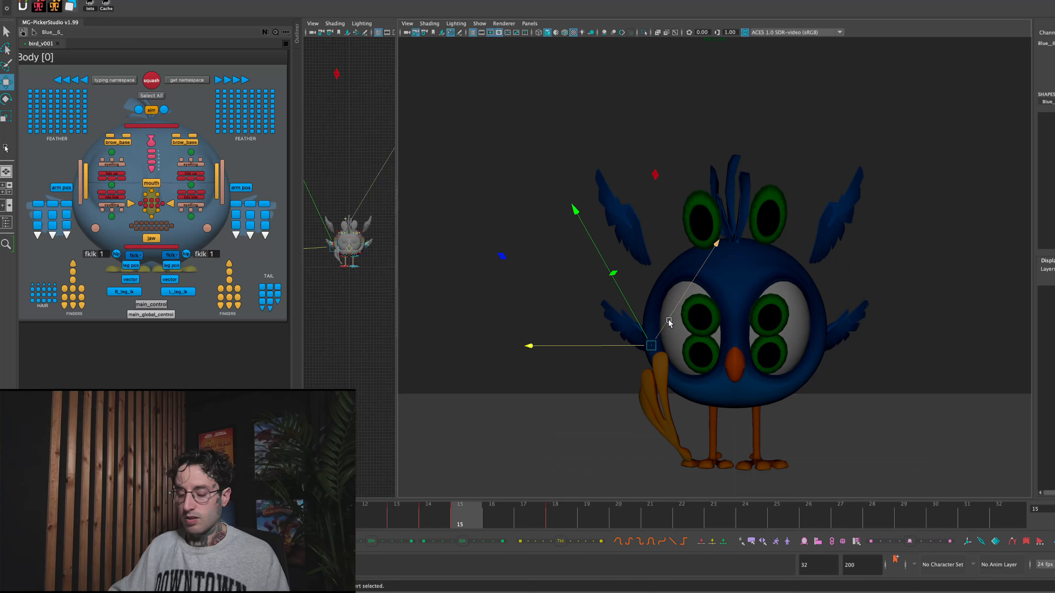
# - Rotate the feather tip controls of both wings slightly, and undo the last rotation
pyautogui.press('e')
pyautogui.moveTo(757, 284); pyautogui.dragTo(774, 298)
pyautogui.moveTo(819, 268); pyautogui.dragTo(833, 313)
pyautogui.press('super+z')
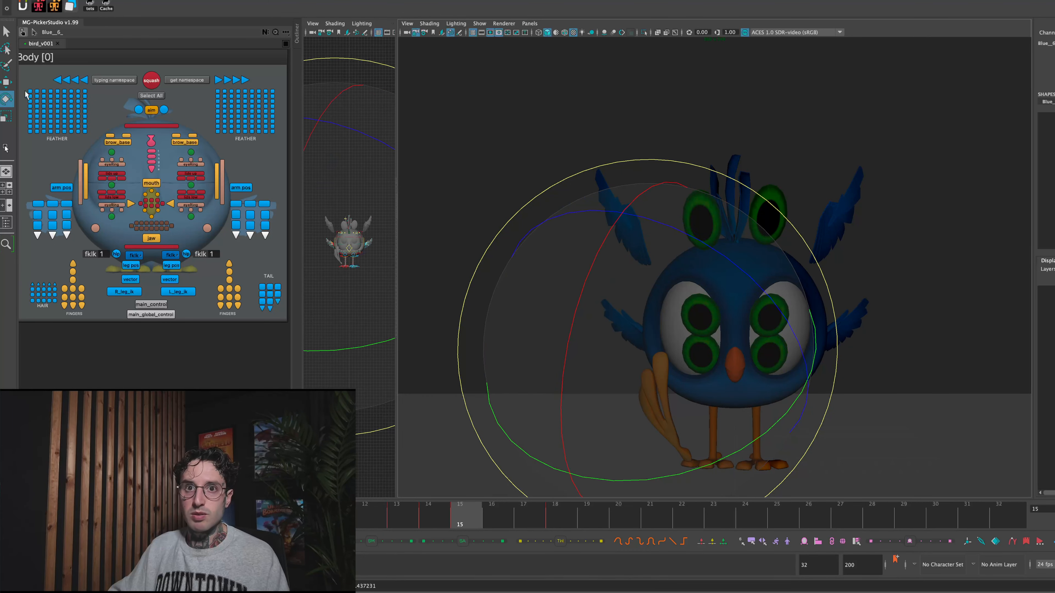
# - Set the Rotate tool's axis orientation to Gimbal
pyautogui.doubleClick(9, 107)
pyautogui.click(196, 60)
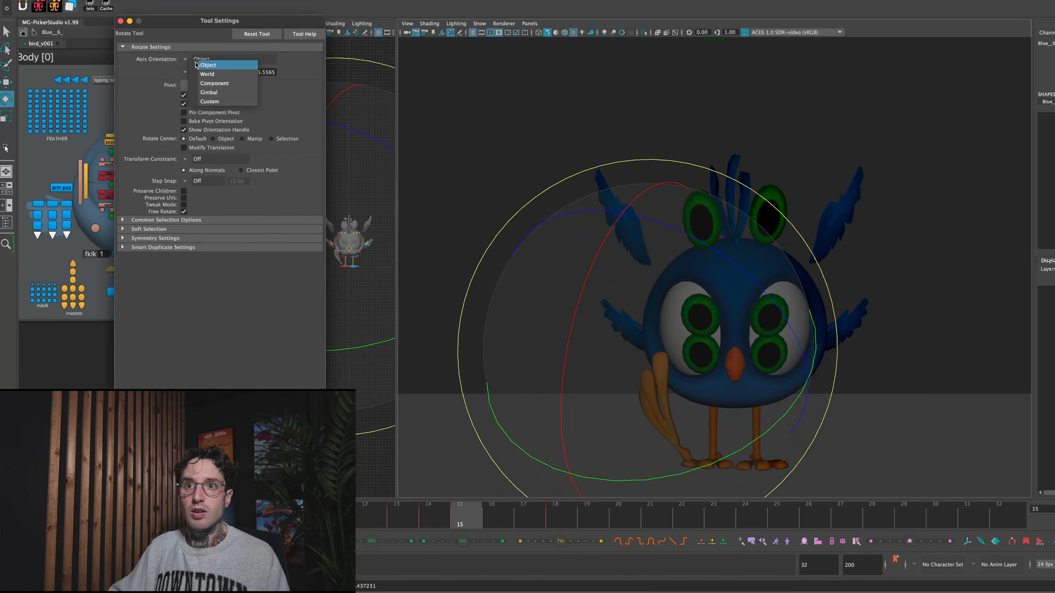
pyautogui.click(224, 92)
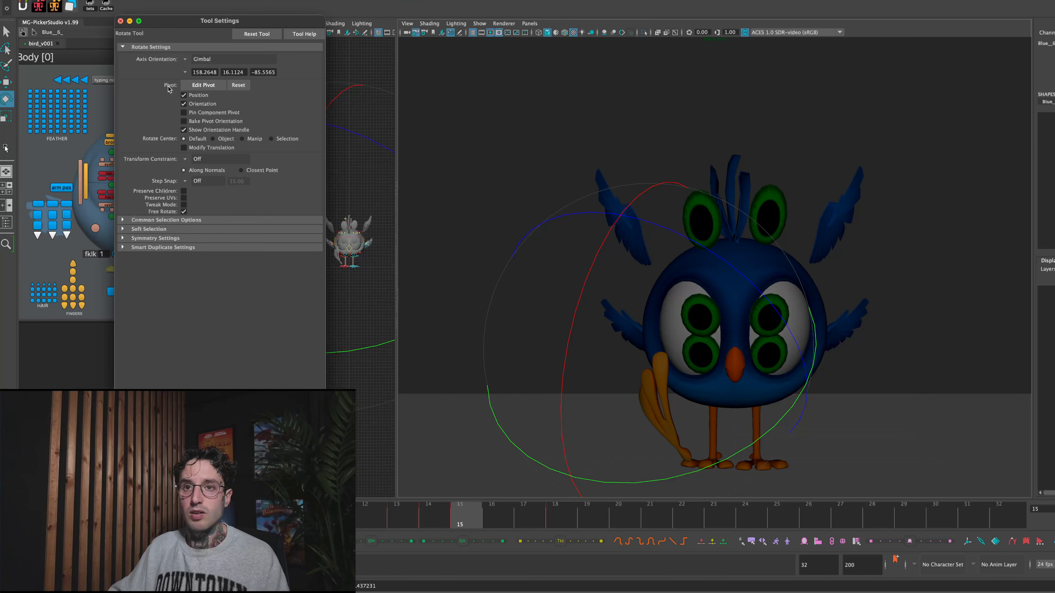
pyautogui.click(120, 21)
# - Rotate both wings upward at frame 15 and lengthen them by scaling their base controls along the wing
pyautogui.click(237, 204)
pyautogui.keyDown('shift'); pyautogui.click(67, 204); pyautogui.keyUp('shift')
pyautogui.moveTo(769, 227); pyautogui.dragTo(803, 284)
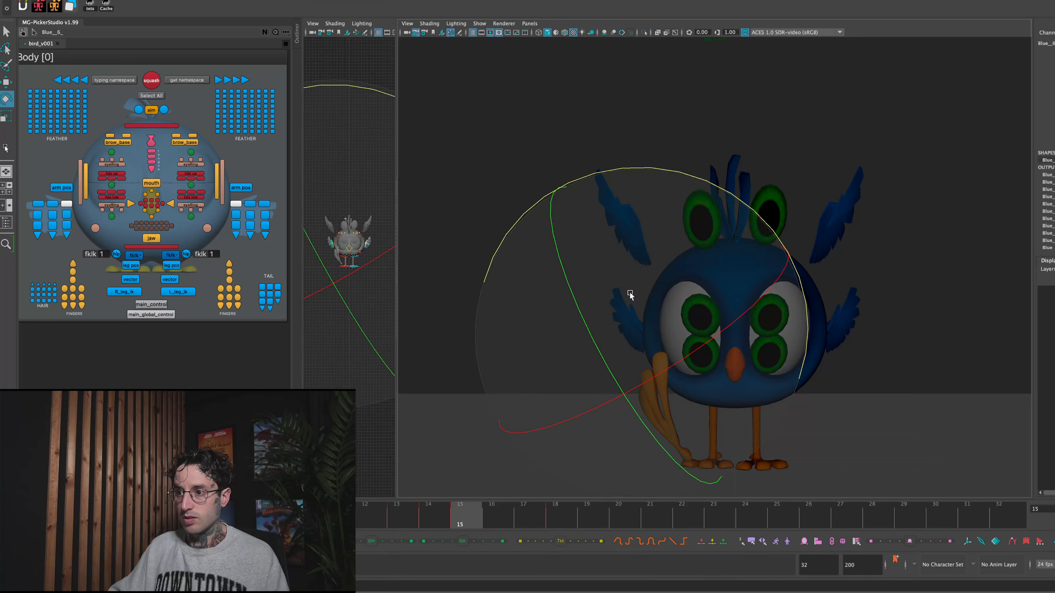
pyautogui.press('r')
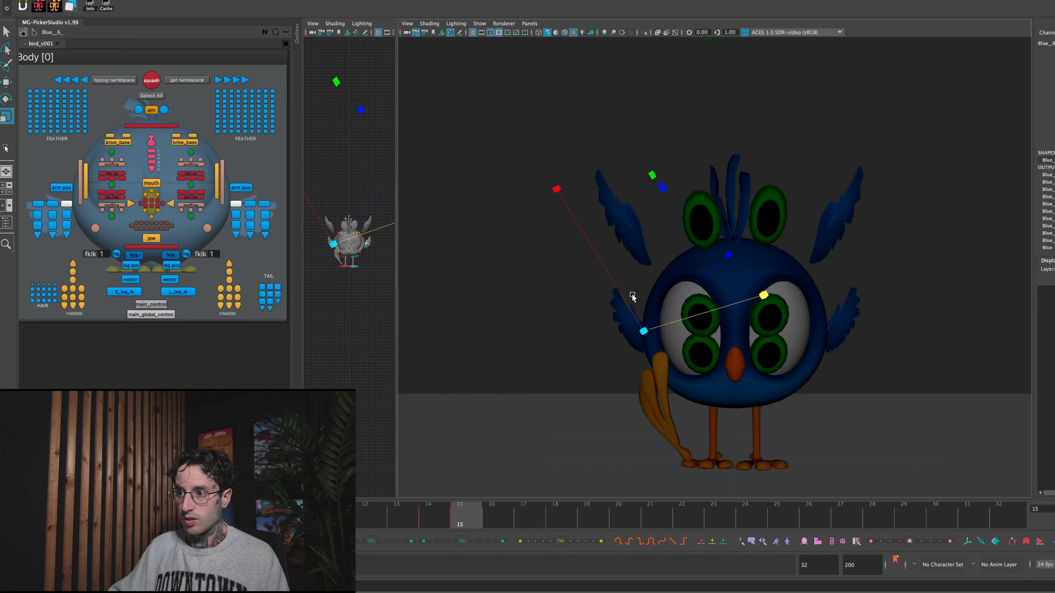
pyautogui.moveTo(556, 185); pyautogui.dragTo(552, 177)
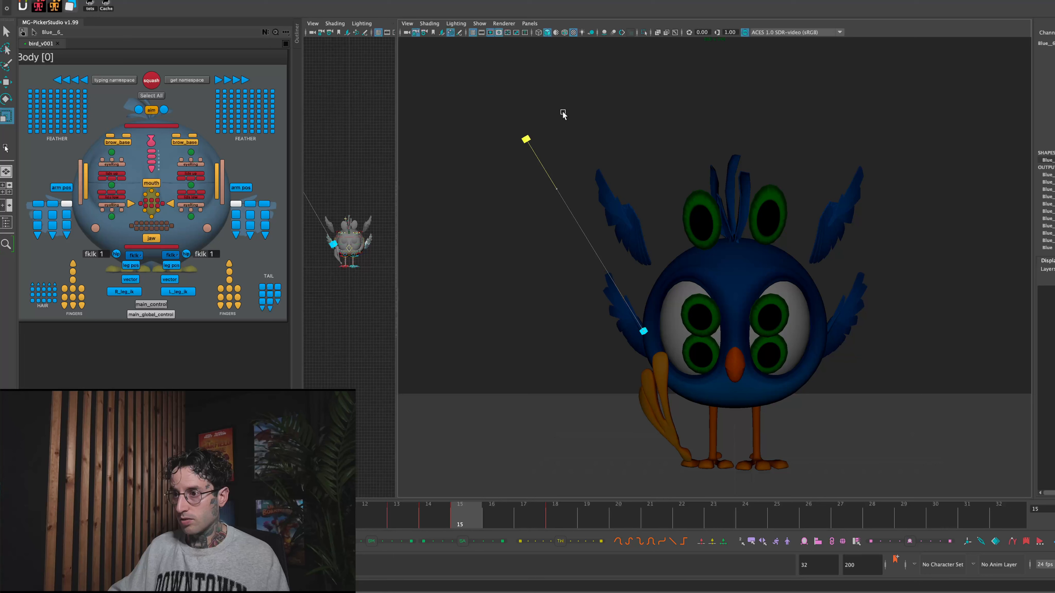
pyautogui.moveTo(563, 114); pyautogui.dragTo(594, 166)
pyautogui.moveTo(464, 515)
pyautogui.mouseDown()
pyautogui.moveTo(446, 514)
pyautogui.moveTo(456, 512)
pyautogui.mouseUp()
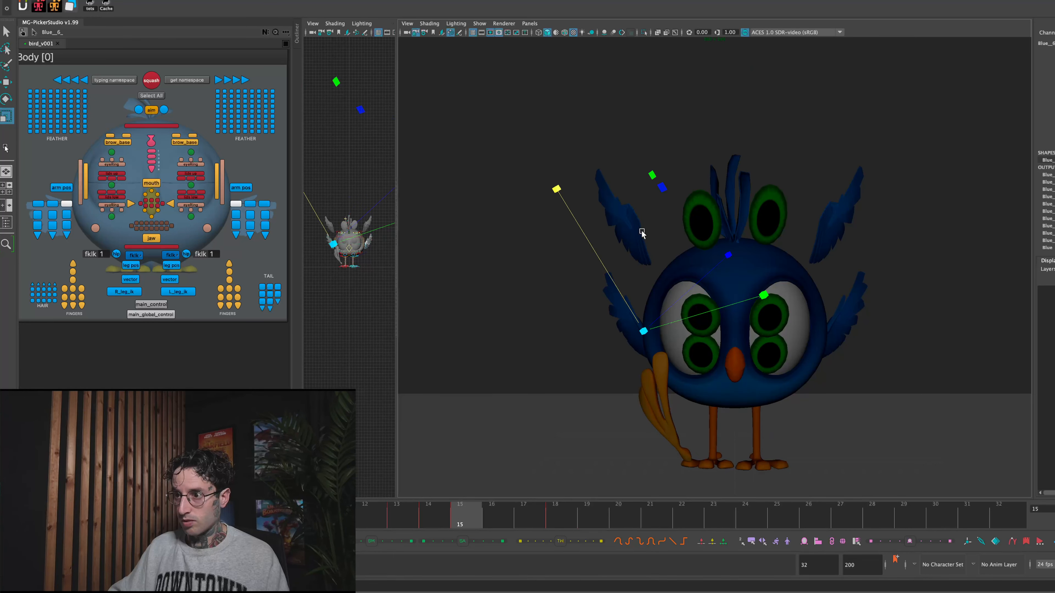
# - Separate the duplicated upper wing mesh into individual feather pieces using the Modeling commands
pyautogui.moveTo(572, 153); pyautogui.dragTo(670, 249)
pyautogui.click(574, 158)
pyautogui.moveTo(574, 155); pyautogui.dragTo(645, 242)
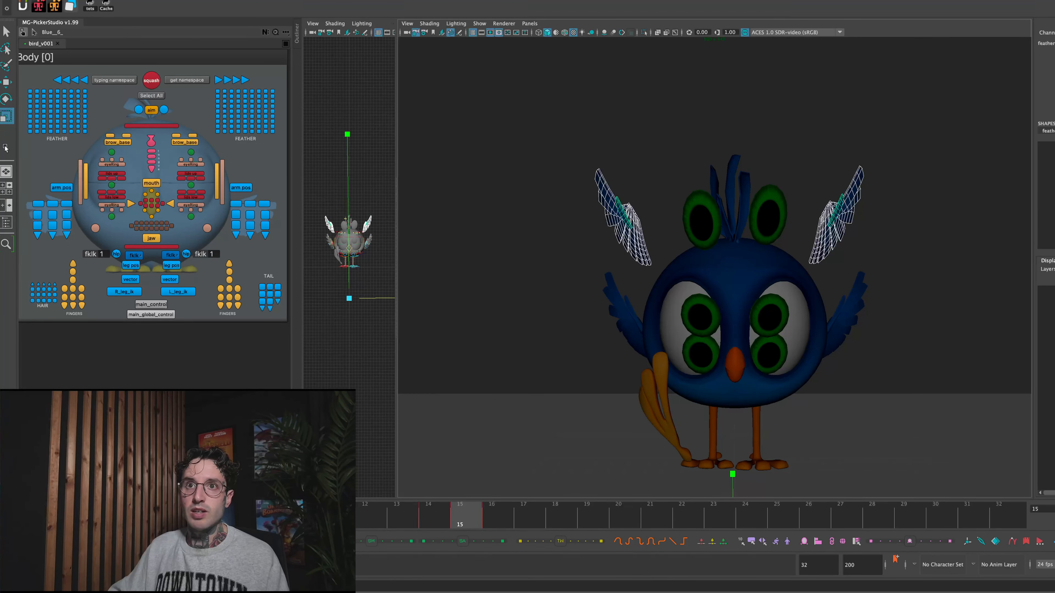
pyautogui.click(97, 1)
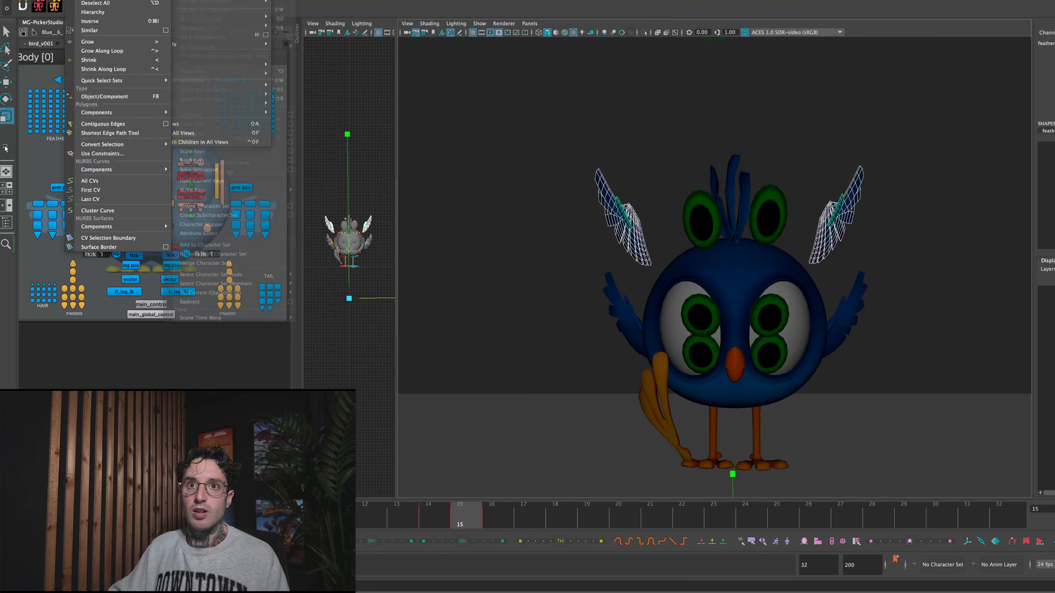
pyautogui.press('Escape')
pyautogui.click(38, 7)
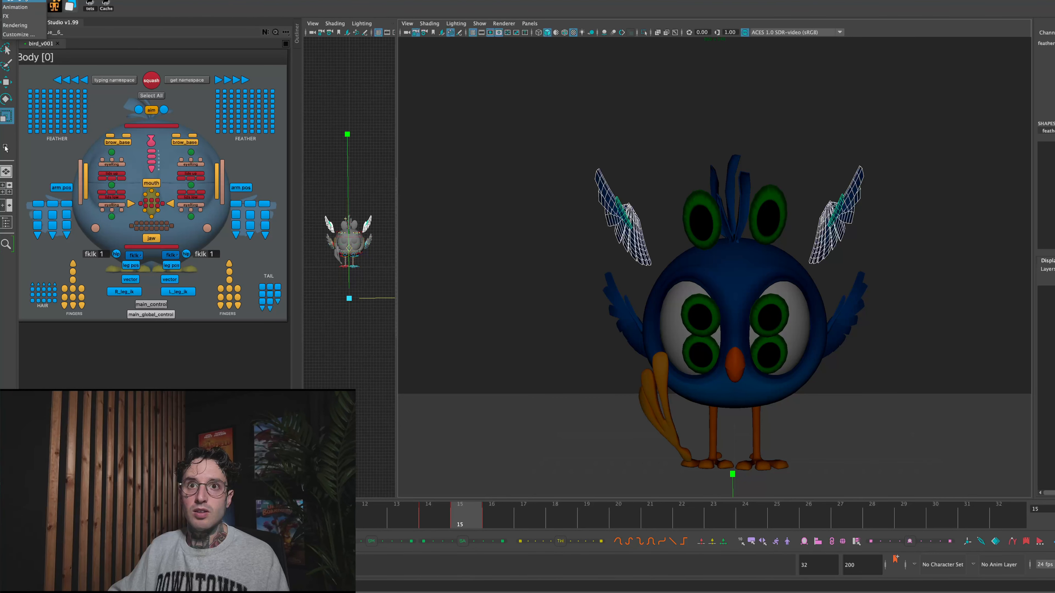
pyautogui.click(4, 149)
pyautogui.click(169, 0)
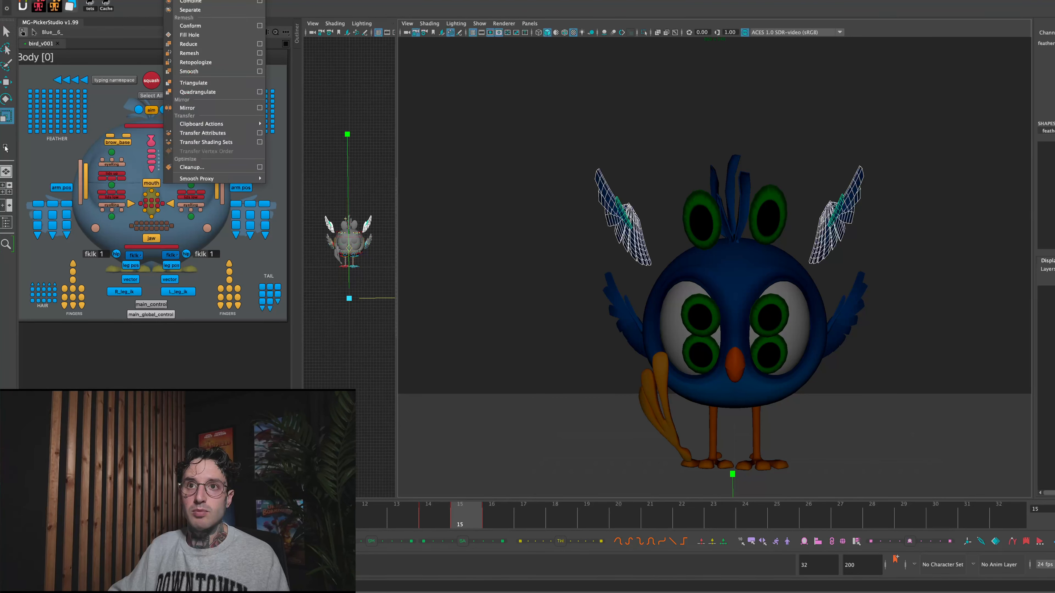
pyautogui.click(207, 11)
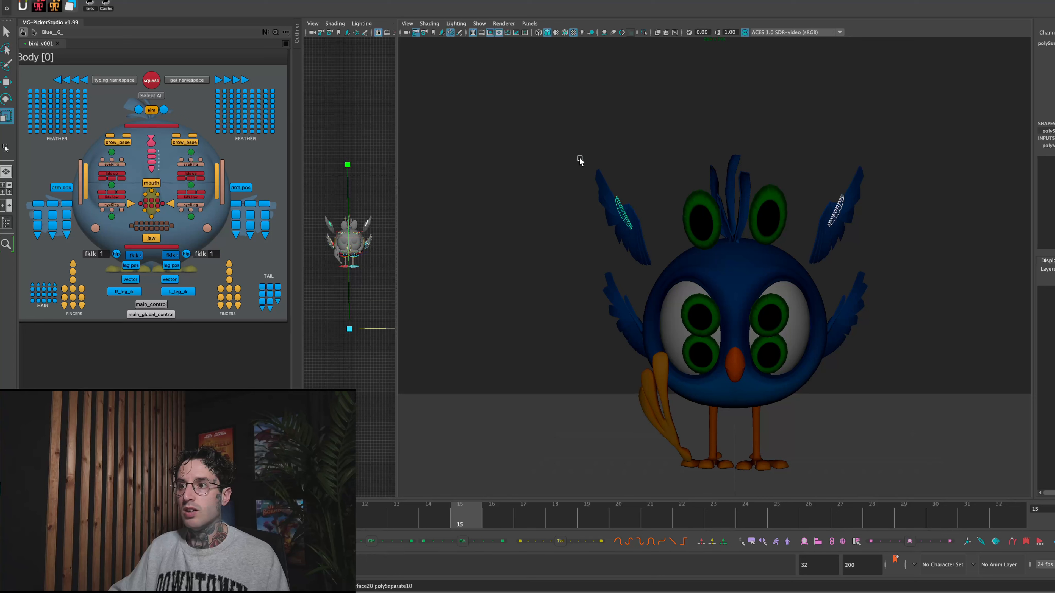
# - Move all feather pieces of the upper wing copy beside the raised orange foot down and slightly outward, closer to the body
pyautogui.click(589, 171)
pyautogui.moveTo(552, 133); pyautogui.dragTo(657, 230)
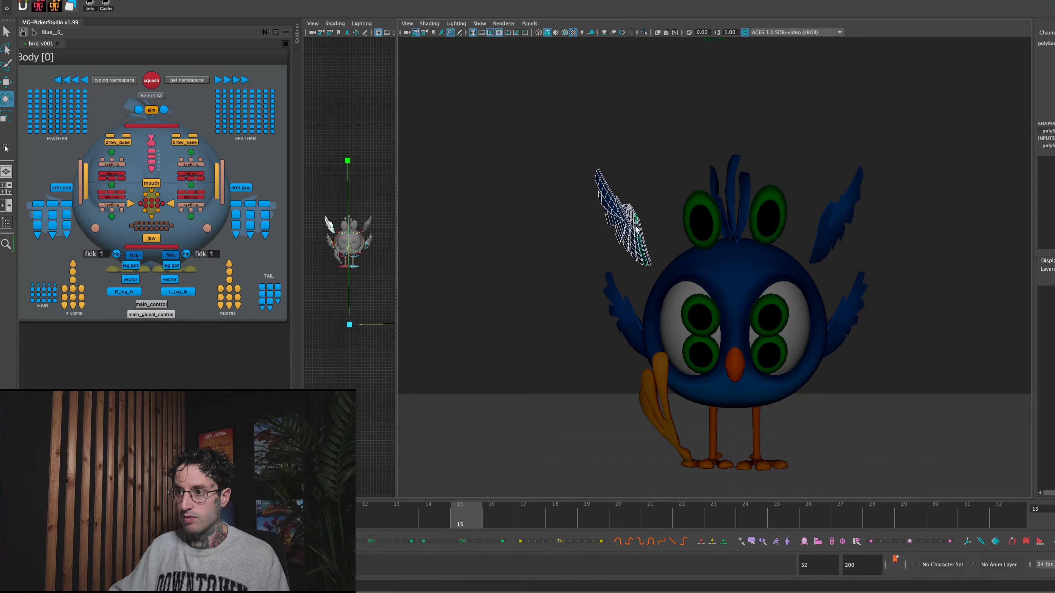
pyautogui.press('w')
pyautogui.moveTo(350, 324); pyautogui.dragTo(350, 329)
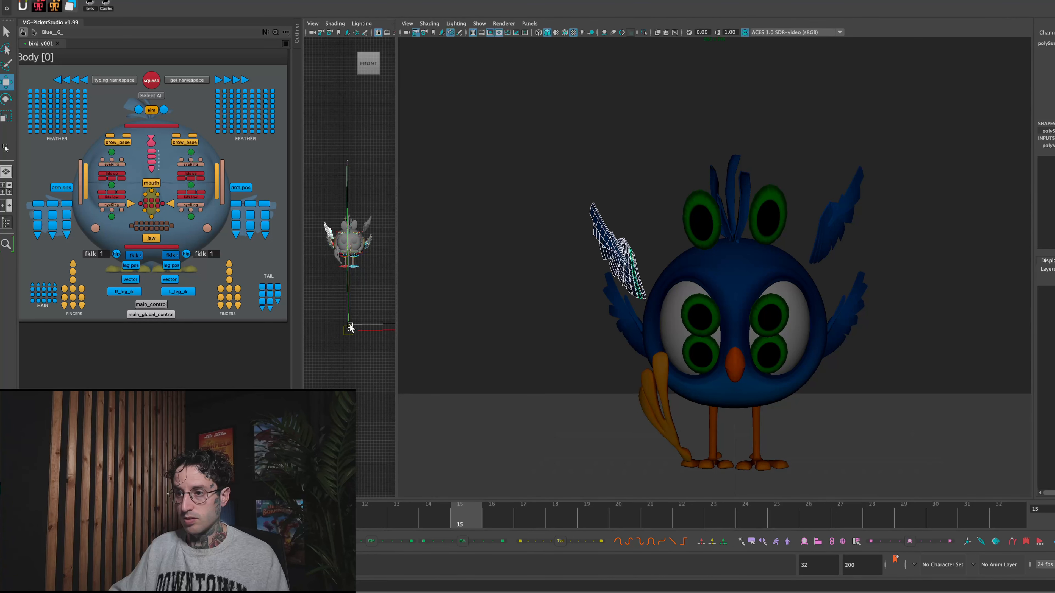
pyautogui.click(584, 205)
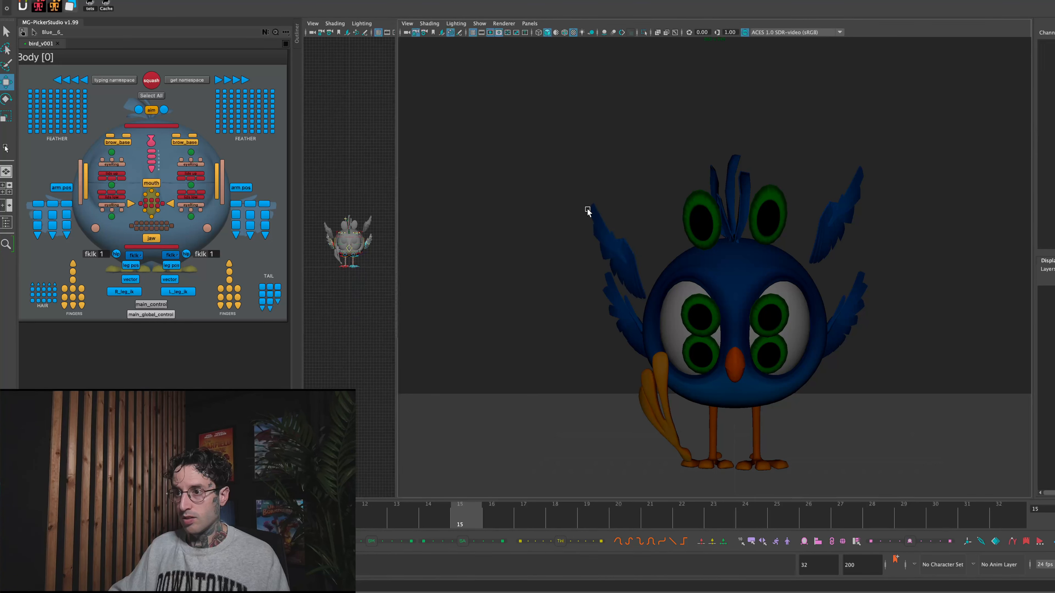
pyautogui.click(599, 219)
pyautogui.click(627, 221)
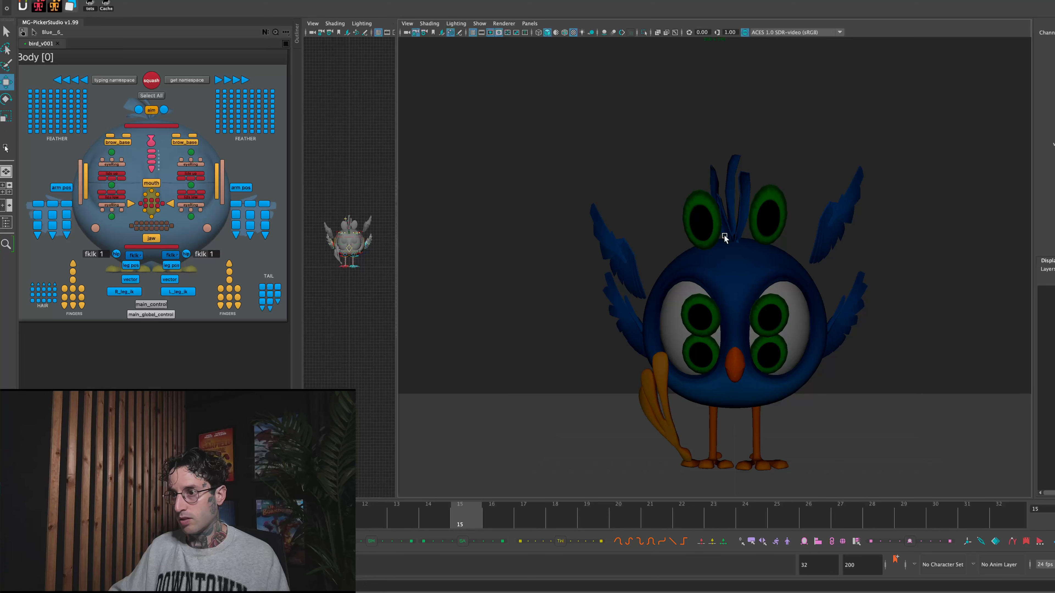
# - Reposition the opposite upper wing copy down and outward so it sits just above the original wing at frame 15
pyautogui.moveTo(813, 182); pyautogui.dragTo(851, 232)
pyautogui.press('e')
pyautogui.moveTo(438, 504); pyautogui.dragTo(455, 502)
pyautogui.press('r')
pyautogui.moveTo(347, 163); pyautogui.dragTo(425, 121)
pyautogui.press('w')
pyautogui.moveTo(835, 104); pyautogui.dragTo(840, 306)
pyautogui.moveTo(520, 515); pyautogui.dragTo(477, 514)
pyautogui.click(616, 150)
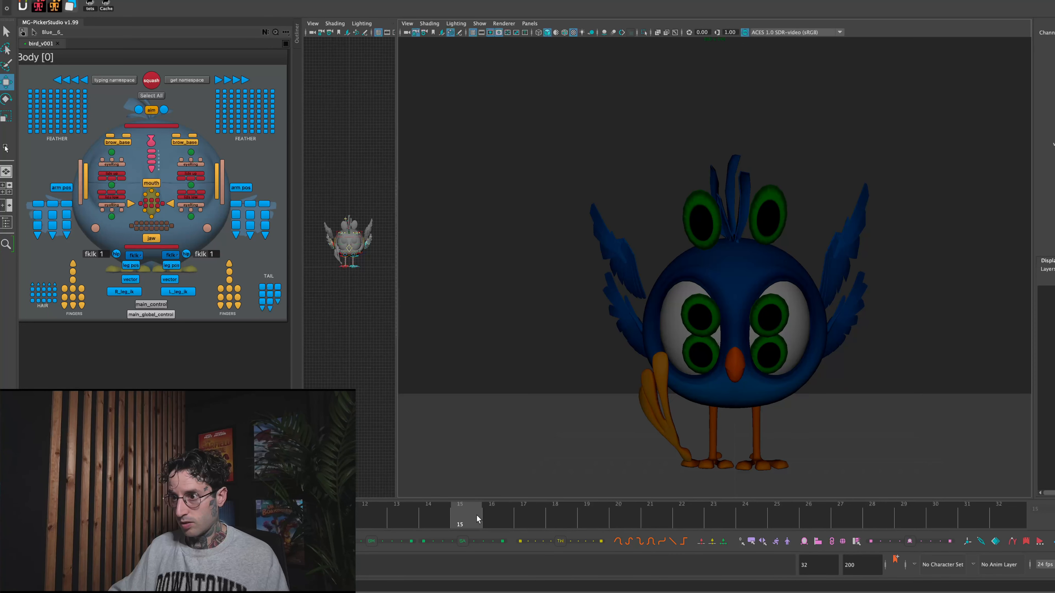
# - Scrub and play back the jump to examine how the wing copies read as a smear around frame 15
pyautogui.moveTo(639, 248); pyautogui.dragTo(643, 256)
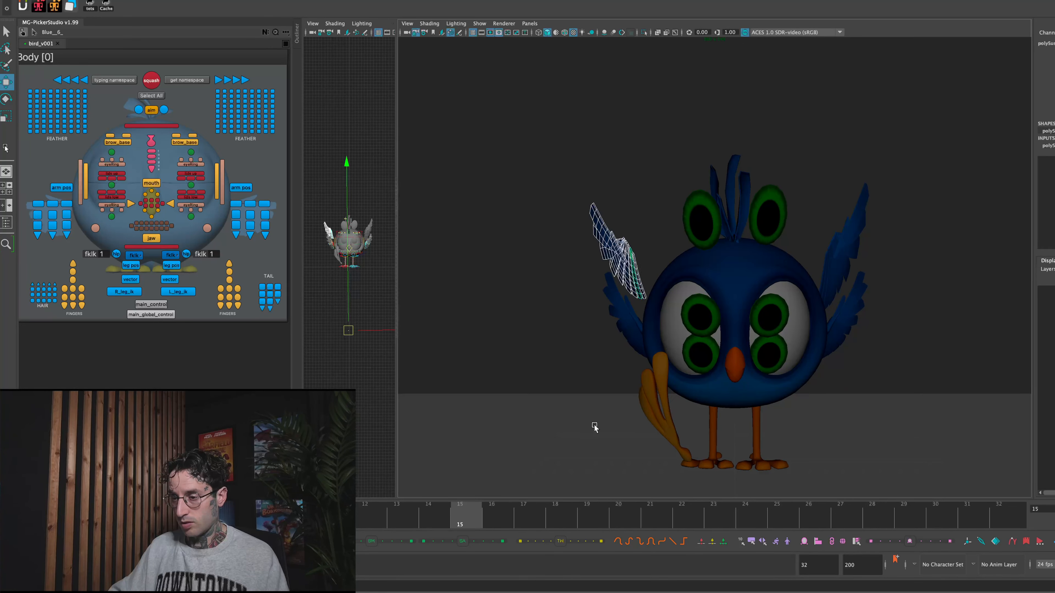
pyautogui.click(490, 524)
pyautogui.moveTo(524, 515); pyautogui.dragTo(324, 498)
pyautogui.hotkey('alt', 'v')
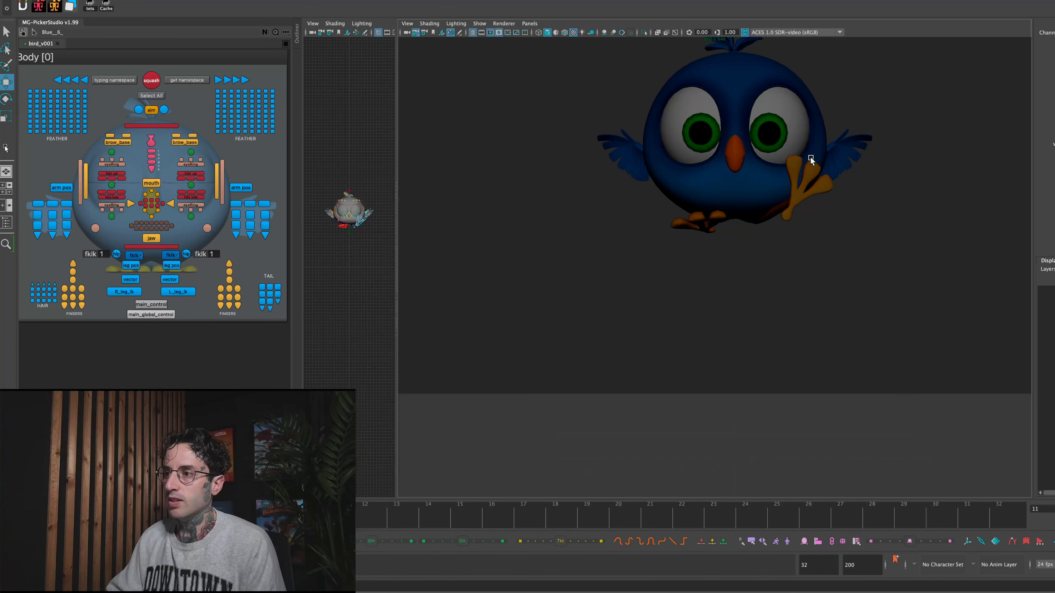
pyautogui.hotkey('alt', 'v')
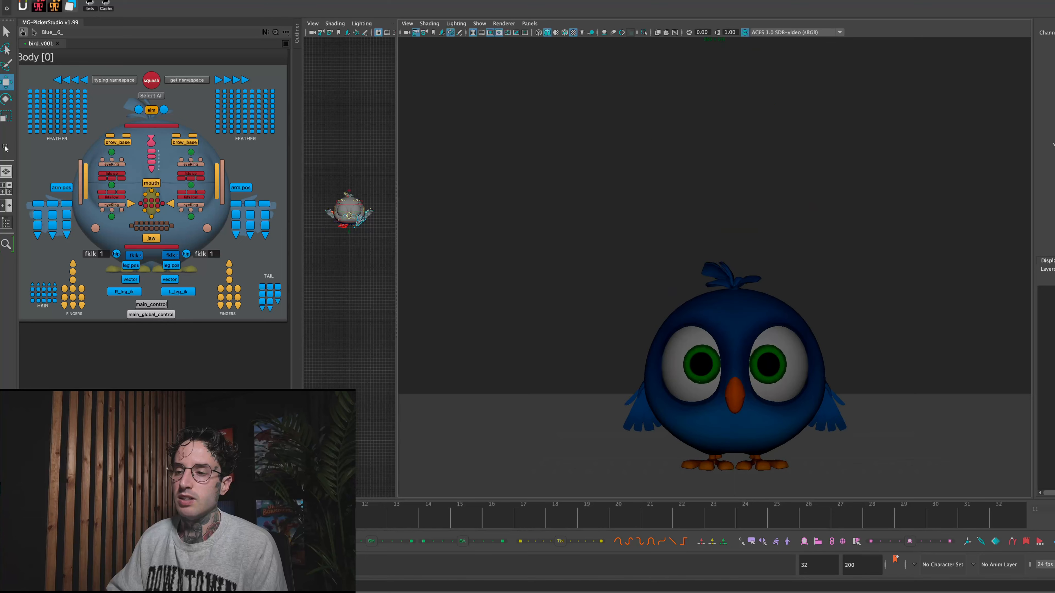
# - Try opening the beak at frame 24 by rotating the jaw control, and undo the rotation
pyautogui.moveTo(464, 515)
pyautogui.mouseDown()
pyautogui.moveTo(474, 530)
pyautogui.moveTo(596, 511)
pyautogui.moveTo(960, 515)
pyautogui.moveTo(475, 497)
pyautogui.moveTo(89, 518)
pyautogui.moveTo(664, 538)
pyautogui.moveTo(776, 519)
pyautogui.moveTo(745, 519)
pyautogui.mouseUp()
pyautogui.click(161, 239)
pyautogui.press('e')
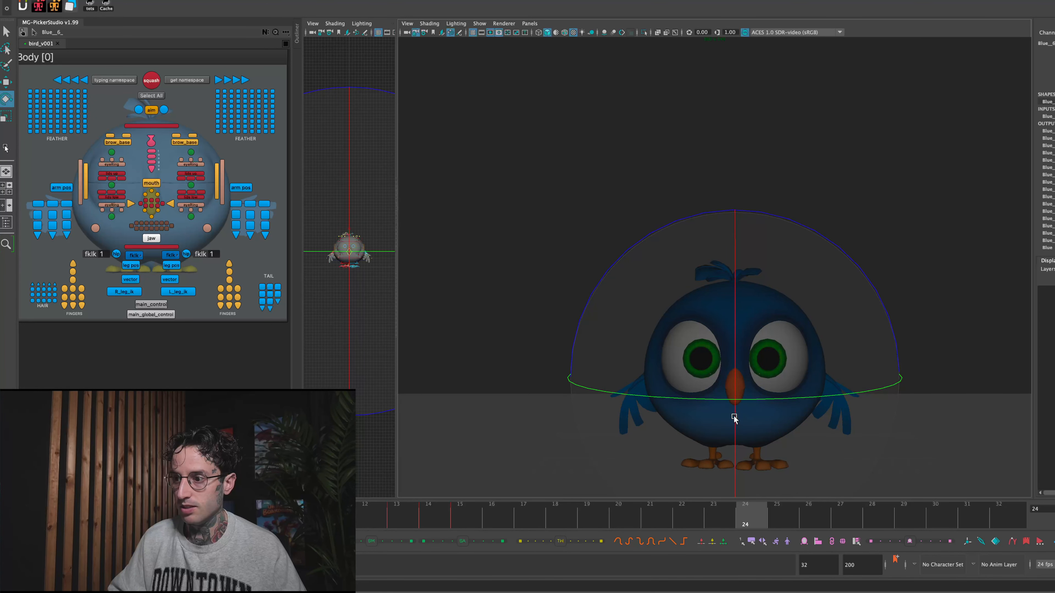
pyautogui.moveTo(736, 361); pyautogui.dragTo(756, 353)
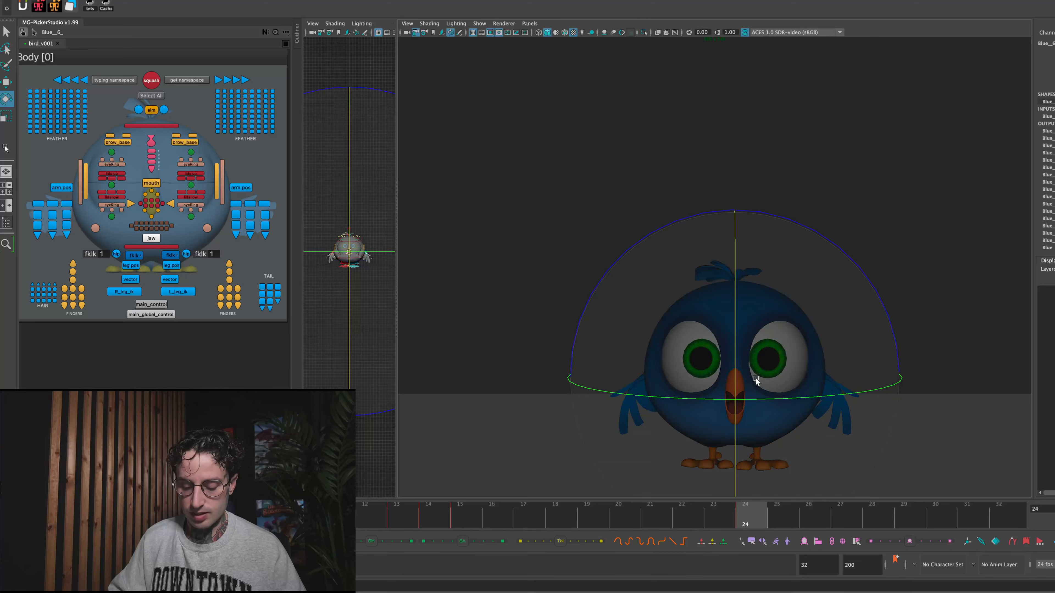
pyautogui.hotkey('ctrl', 'z')
# - Play the jump animation again to review the complete multiple-limb smear
pyautogui.hotkey('alt', 'v')
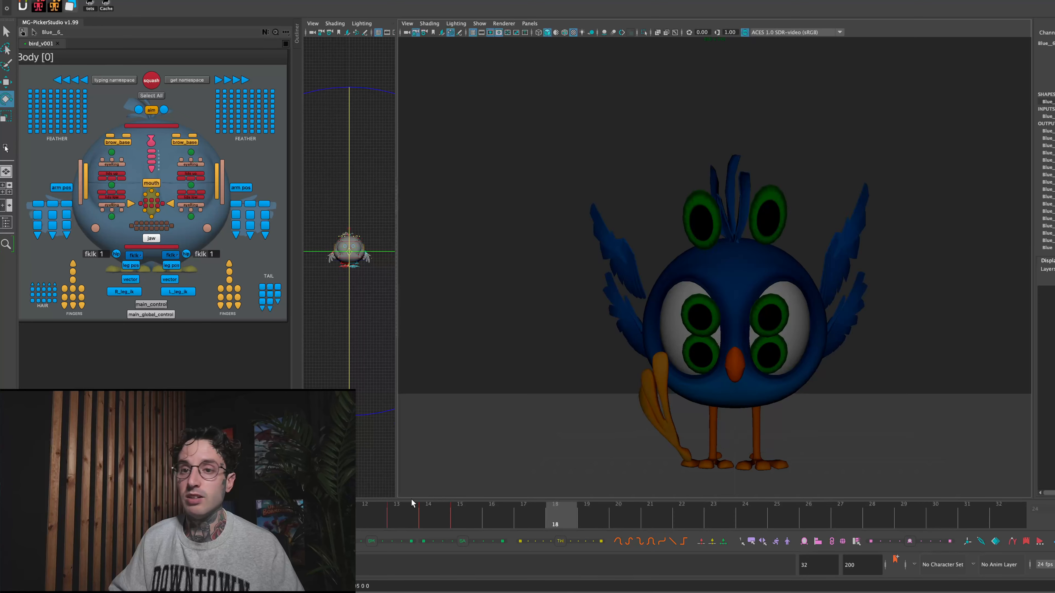
pyautogui.hotkey('alt', 'v')
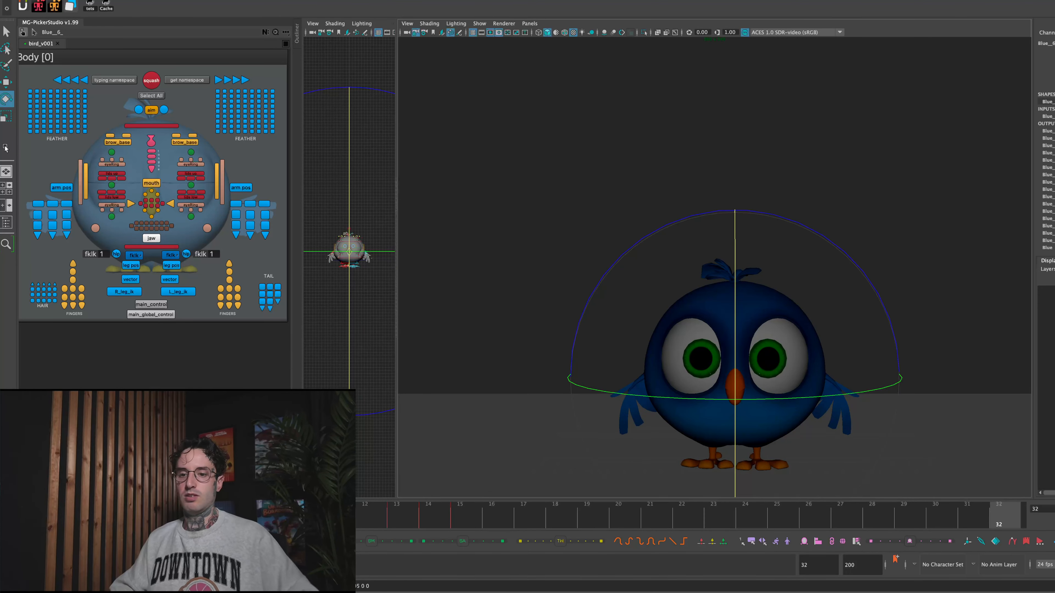